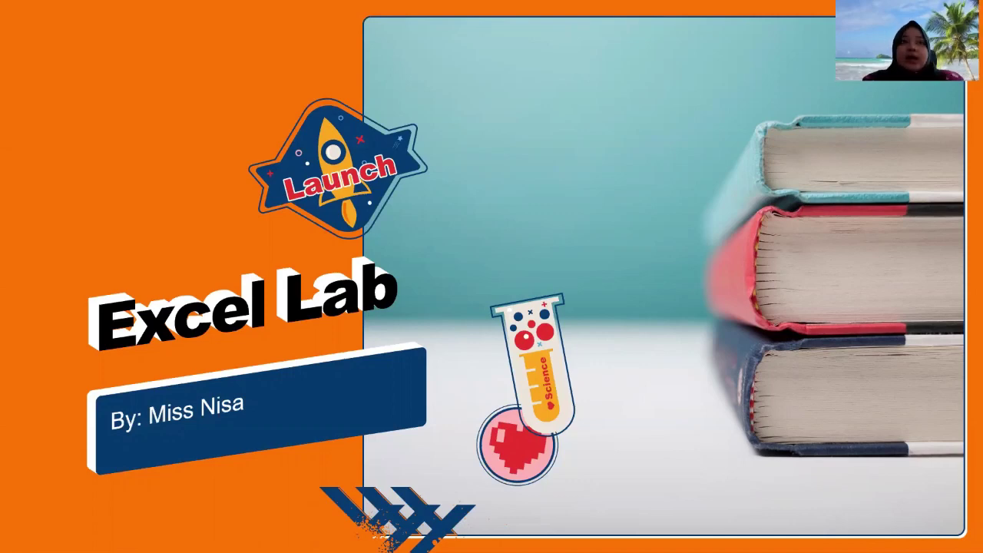
- Advance the slideshow from the Excel Lab title slide to the slide listing the Excel entries
key(Right)
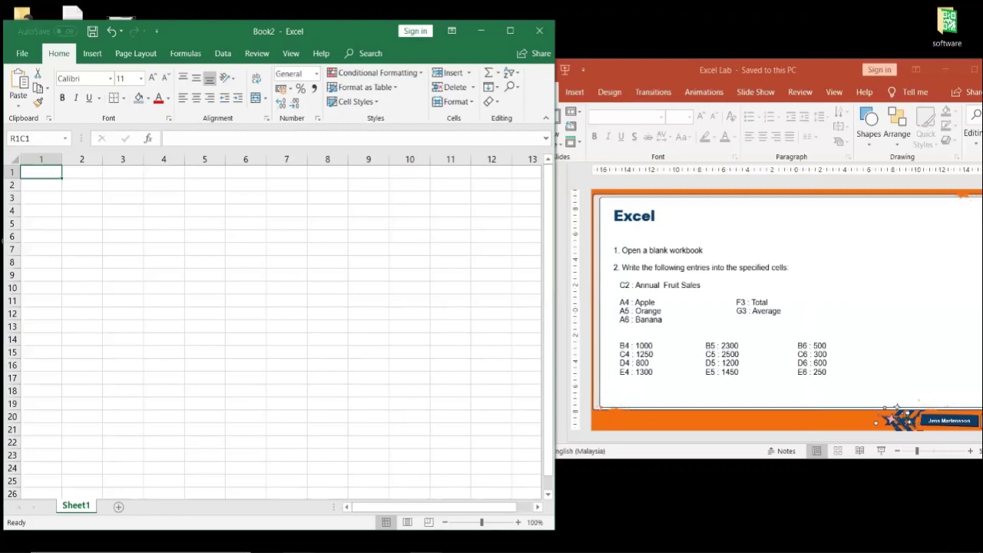
key(super+s)
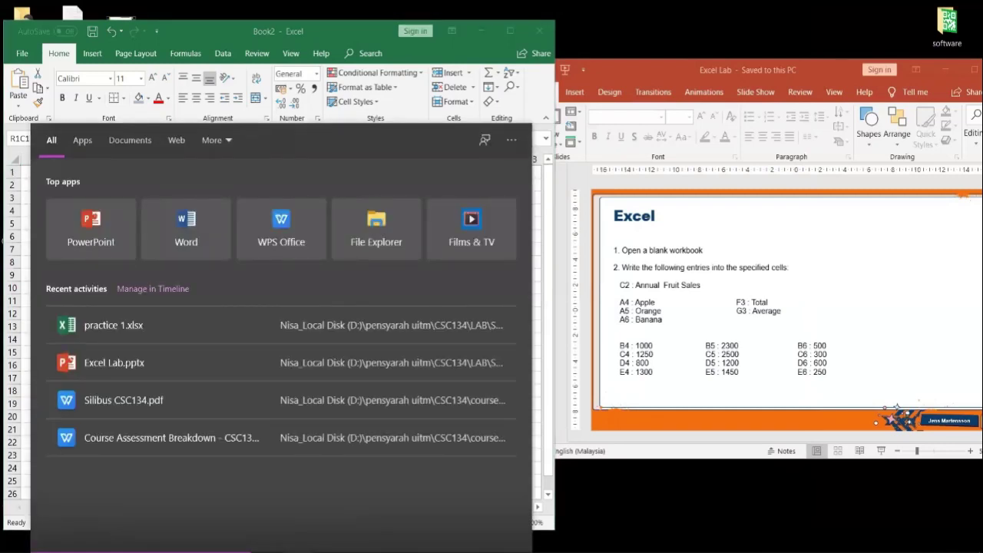
text(excel)
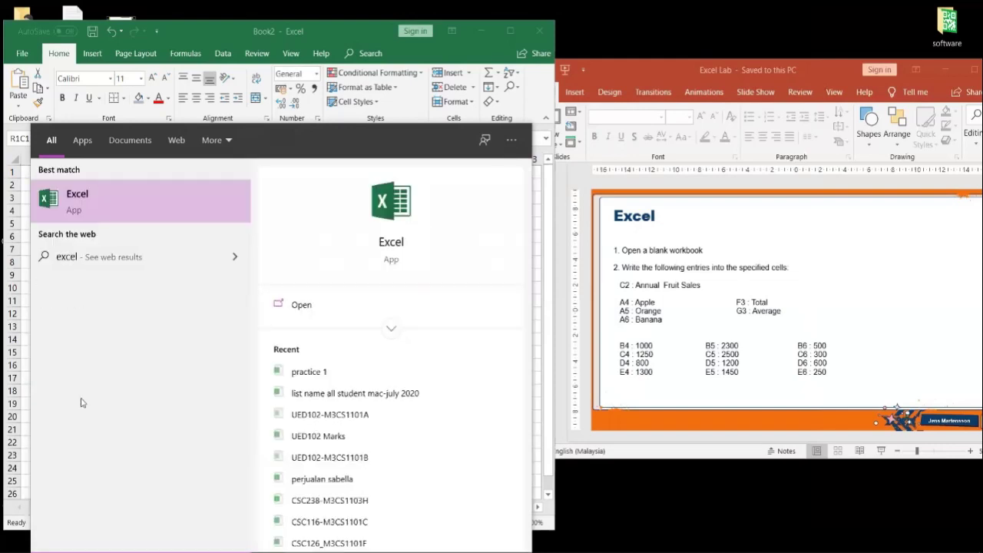
click(135, 212)
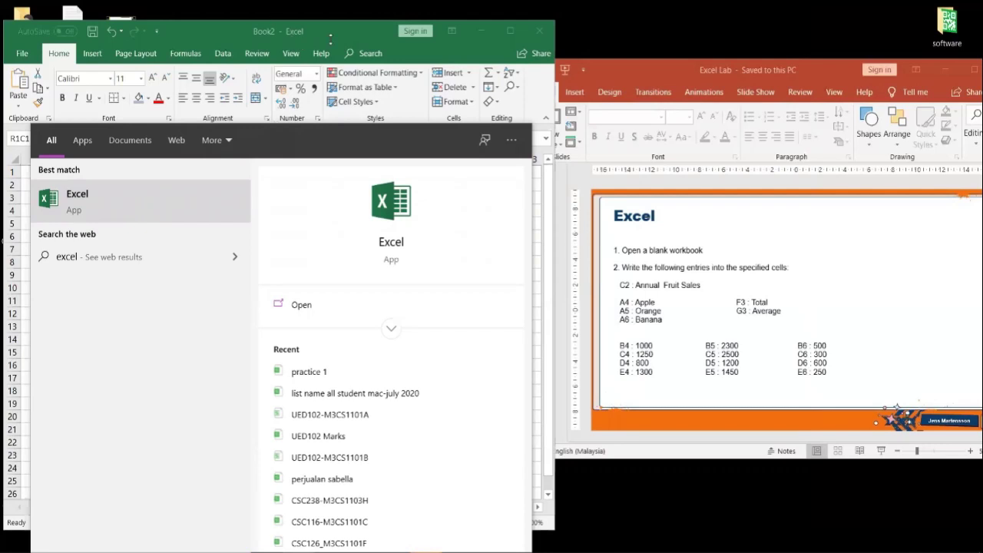
click(330, 38)
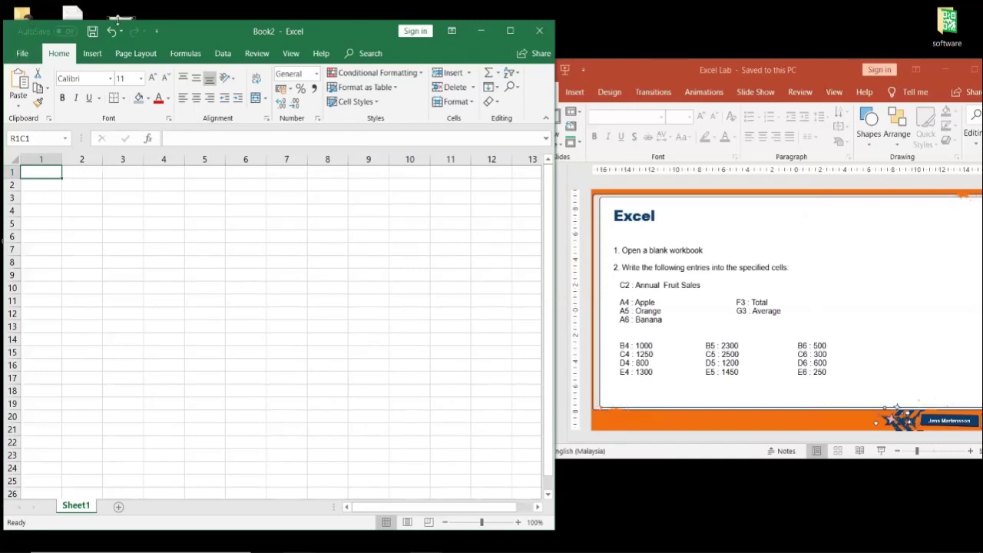
click(21, 53)
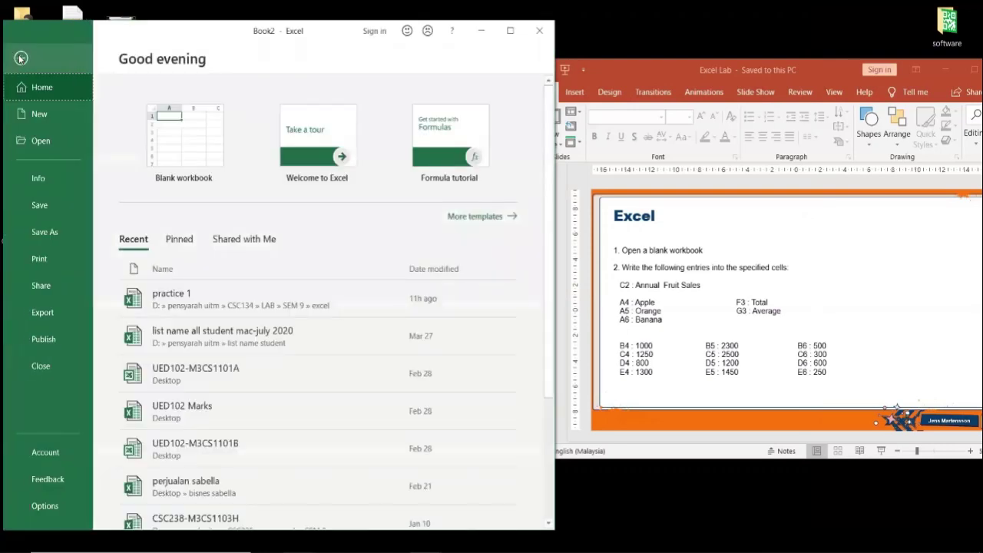
click(20, 58)
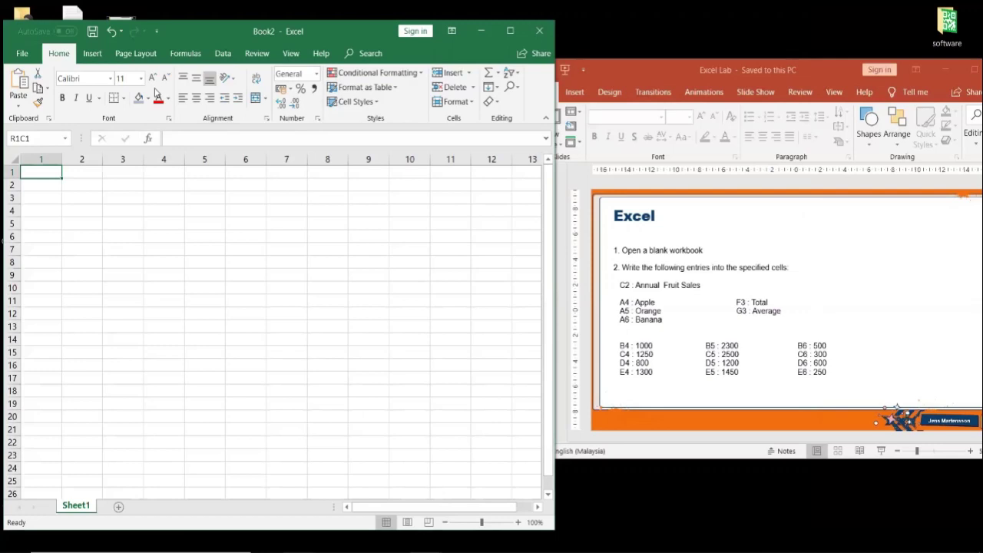
click(91, 55)
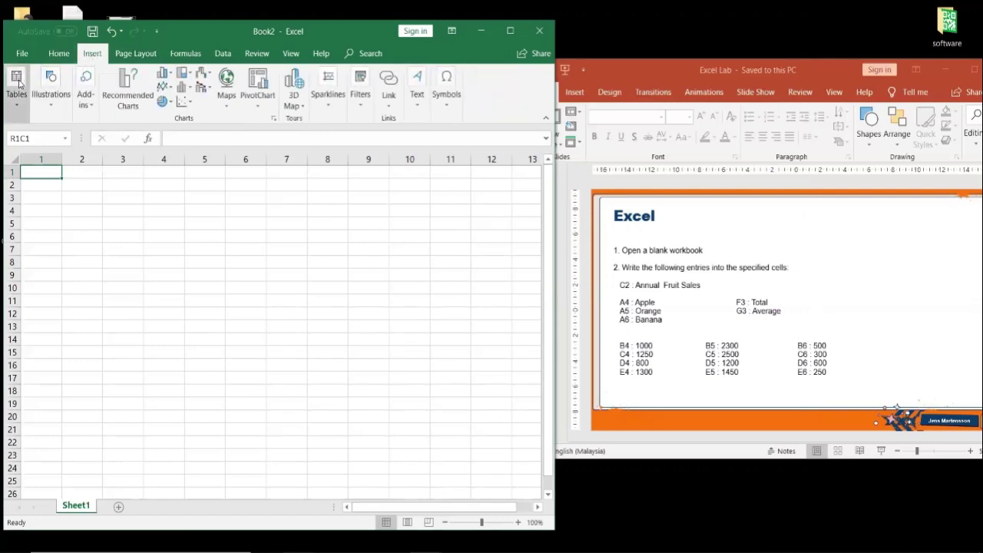
click(54, 112)
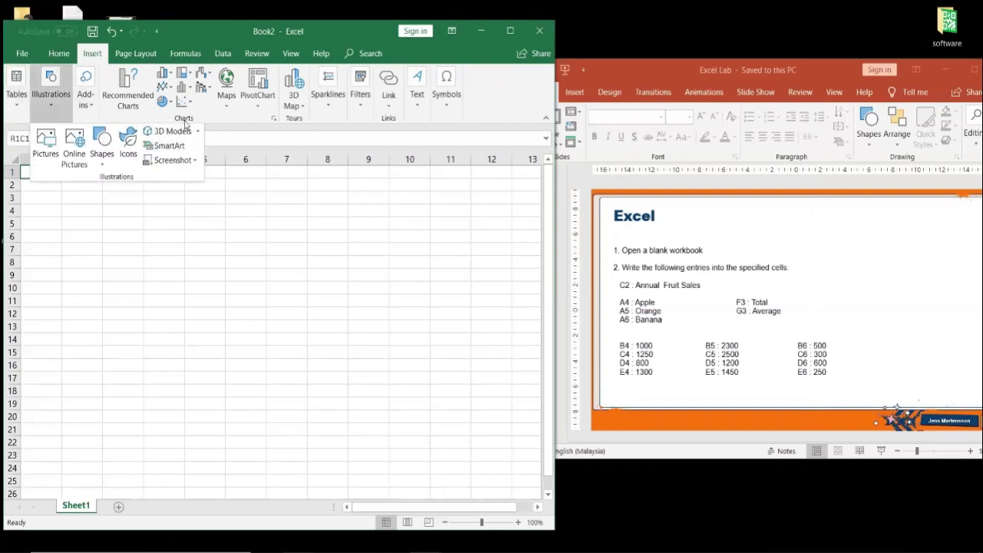
click(50, 107)
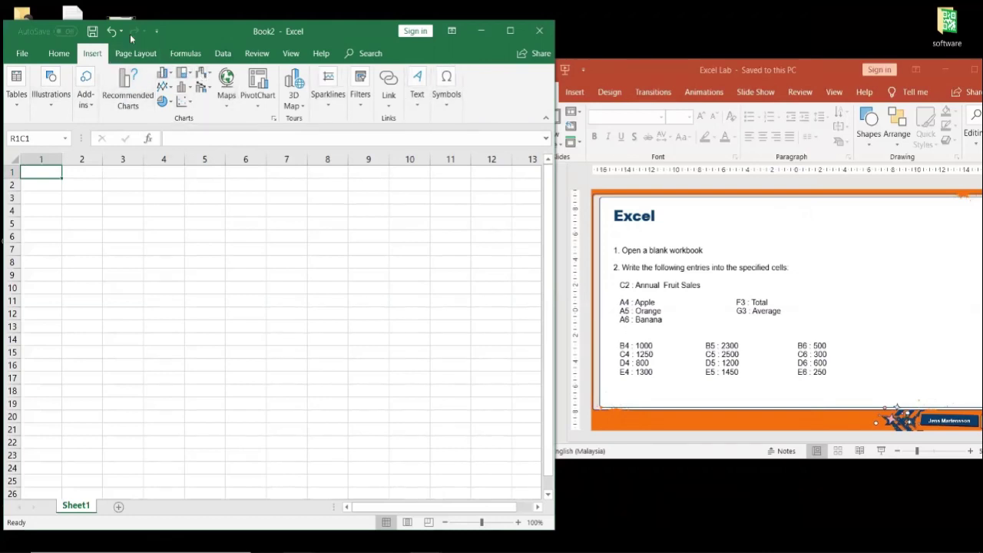
click(141, 56)
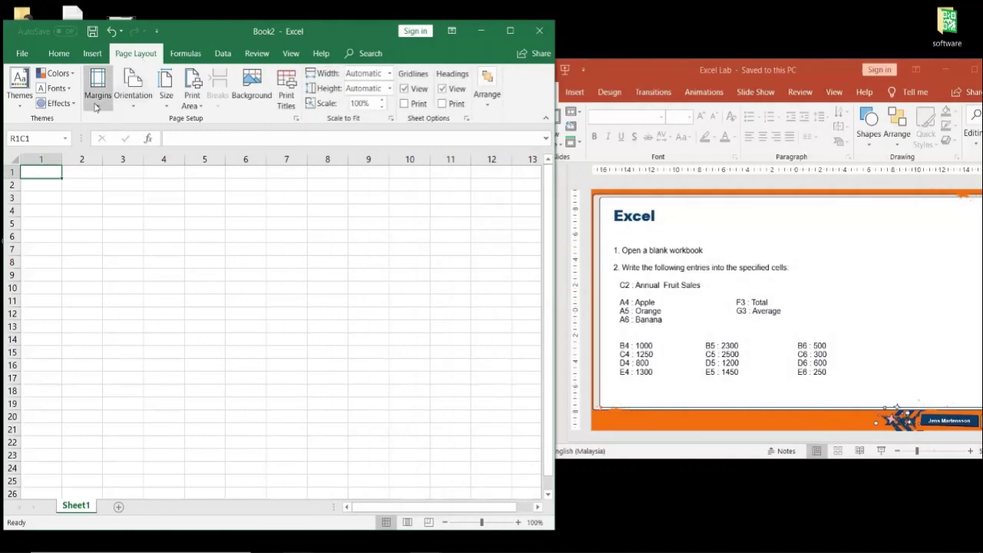
click(134, 107)
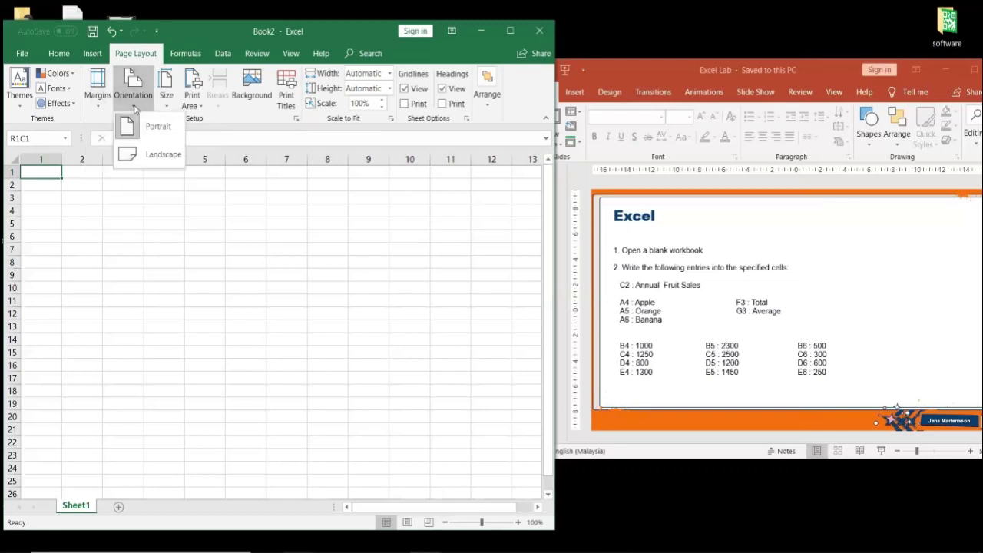
click(166, 106)
click(166, 106)
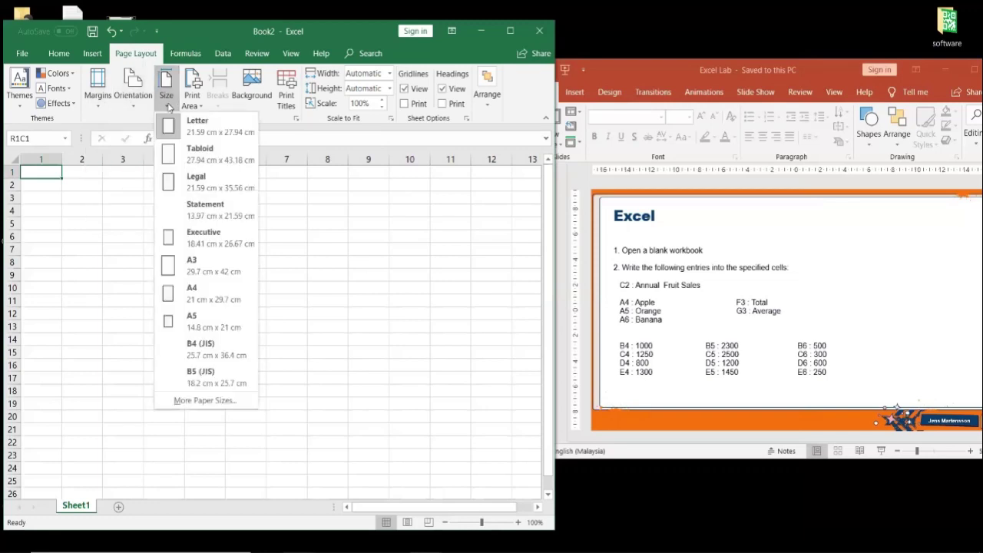
click(178, 33)
click(185, 52)
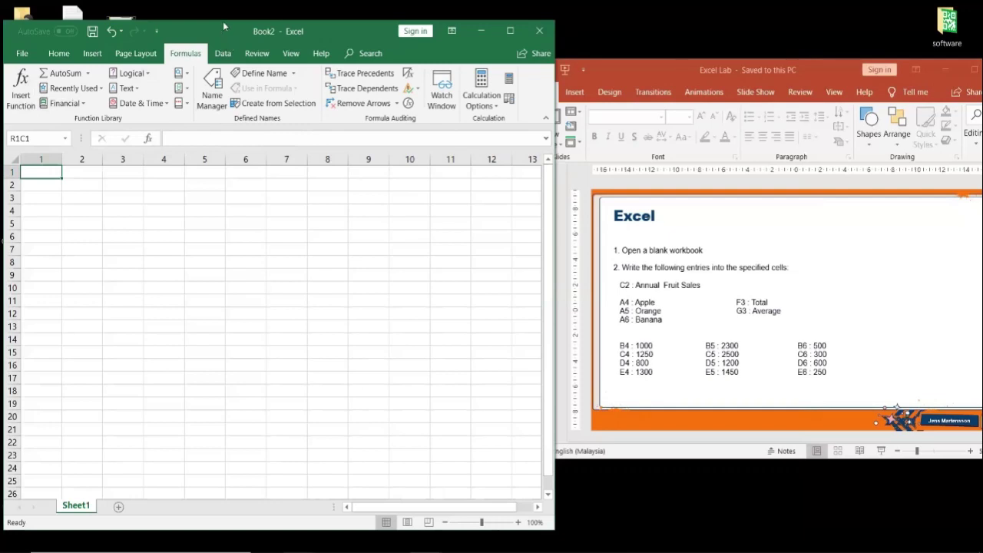
click(223, 53)
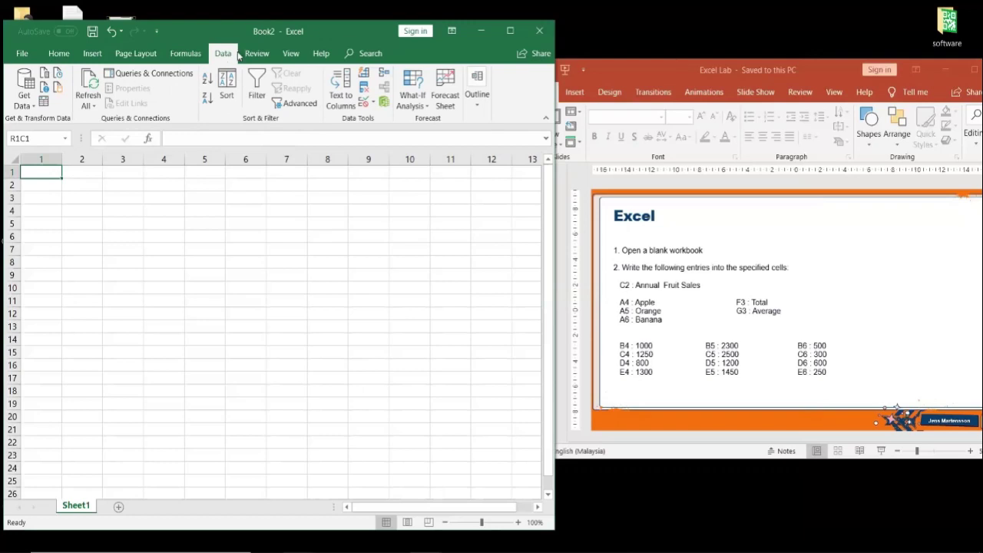
click(255, 54)
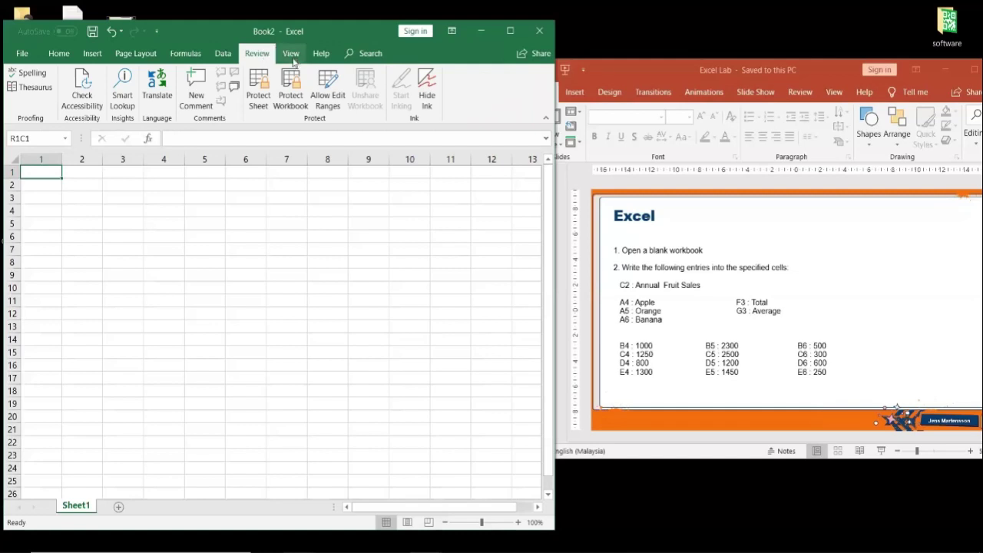
click(59, 53)
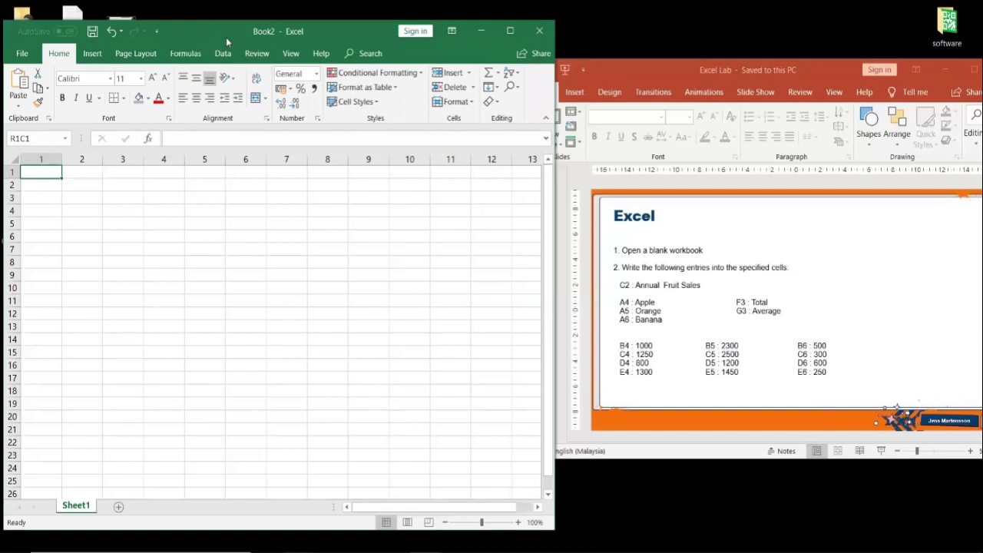
- Save the workbook to the Desktop as an Excel Workbook, named with the student's name plus 'lab excel'
click(23, 57)
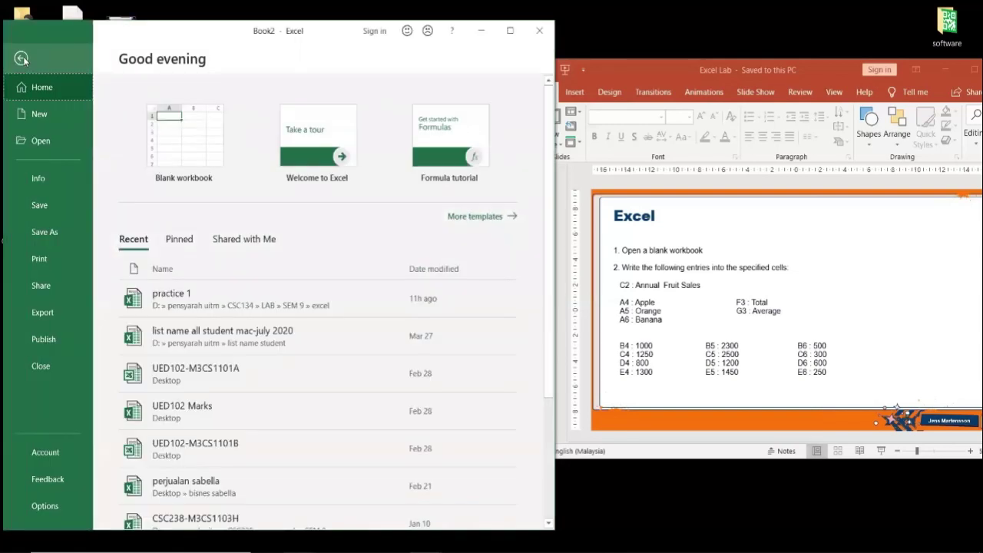
click(50, 231)
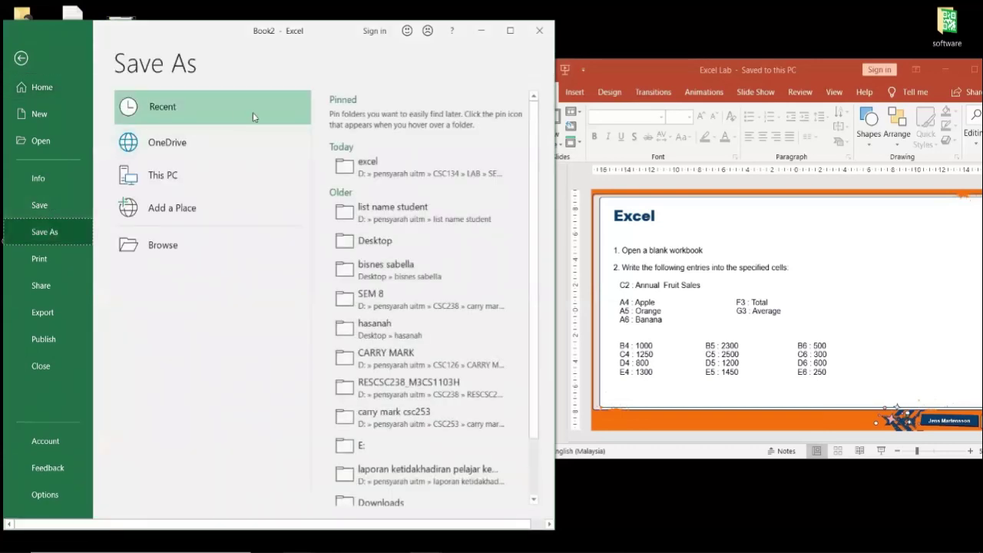
click(197, 245)
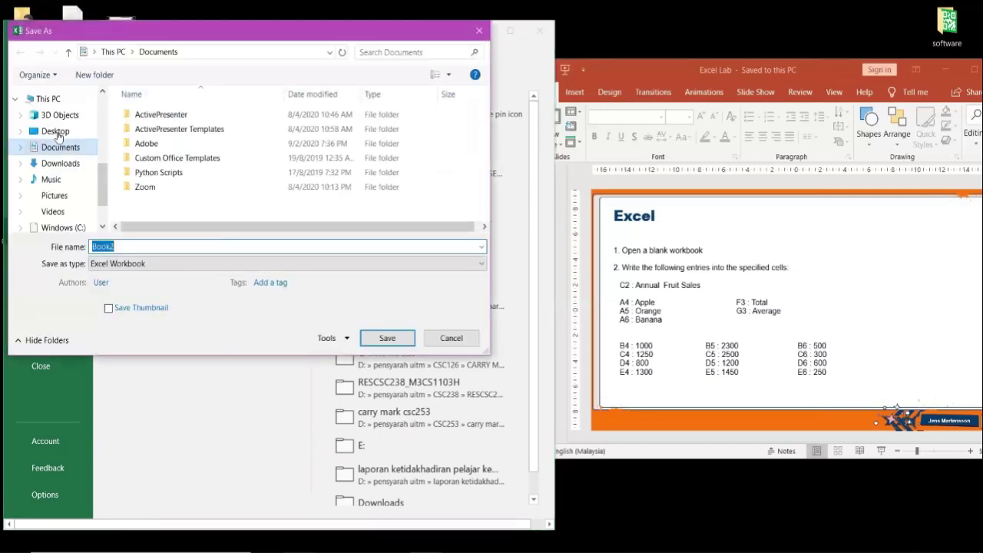
click(56, 132)
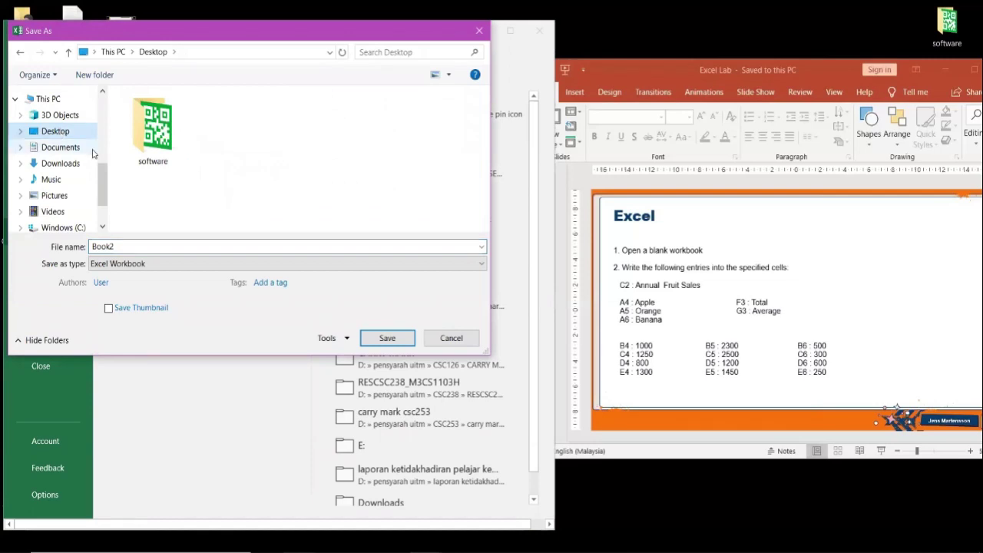
double_click(118, 246)
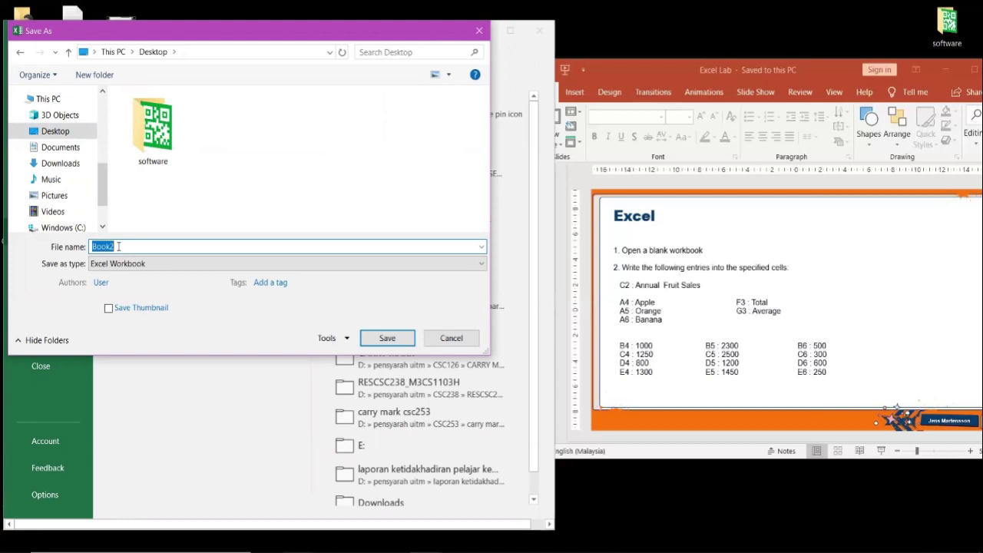
text(khairunnisa )
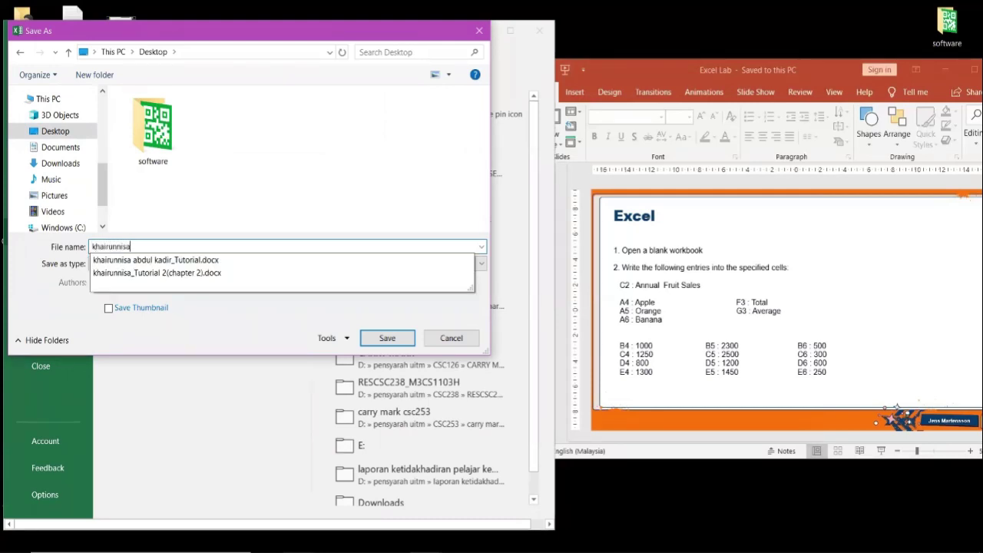
text(abdul kadir)
text(,)
text(lab e)
text(xcel)
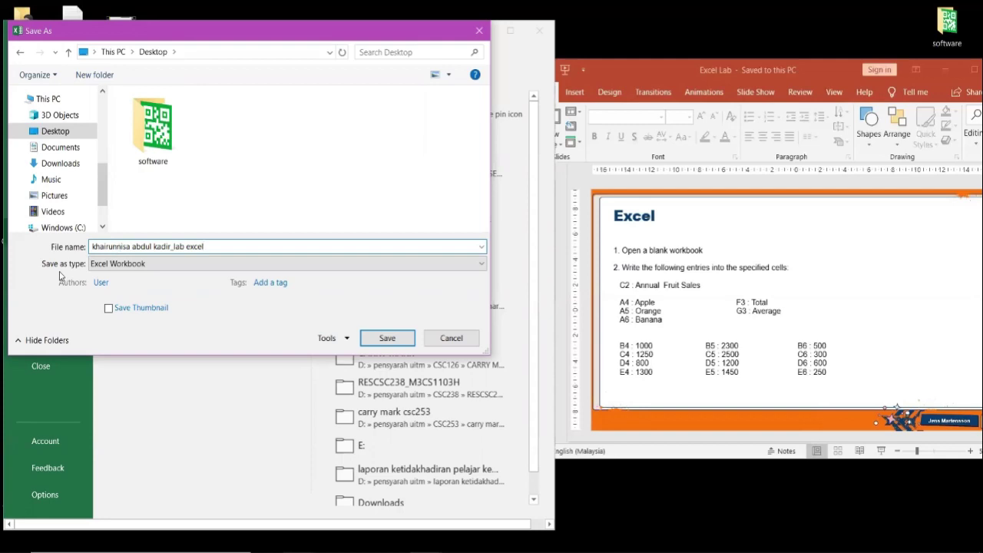
click(115, 270)
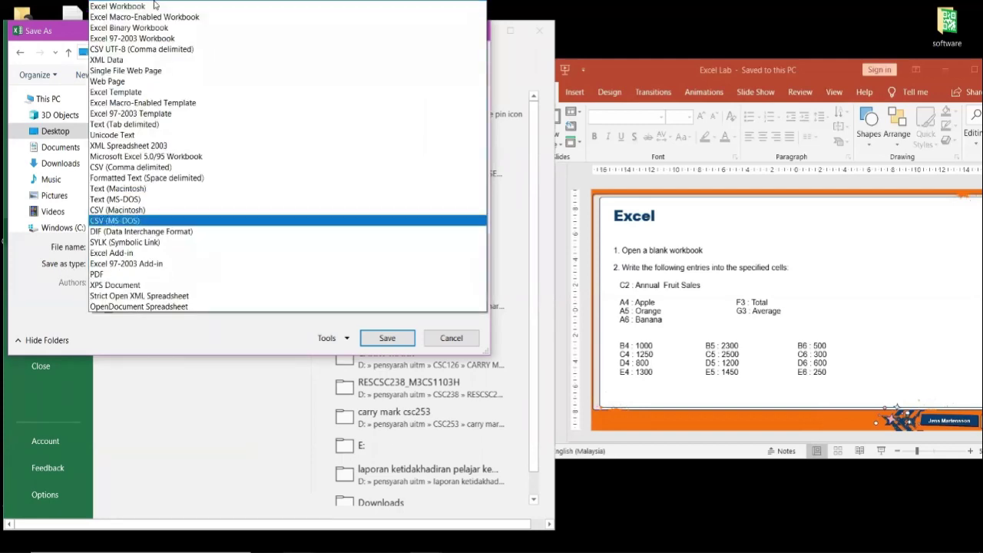
click(154, 7)
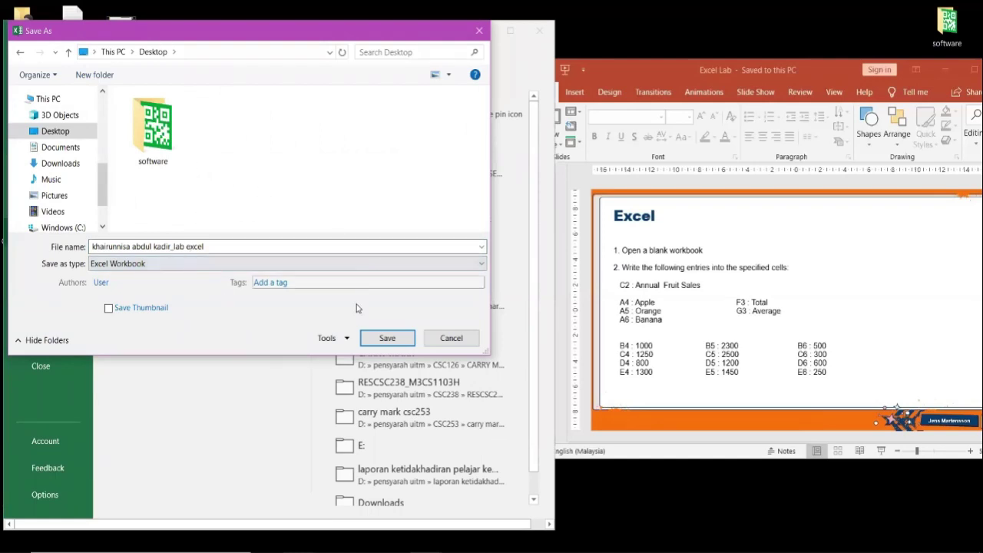
click(377, 342)
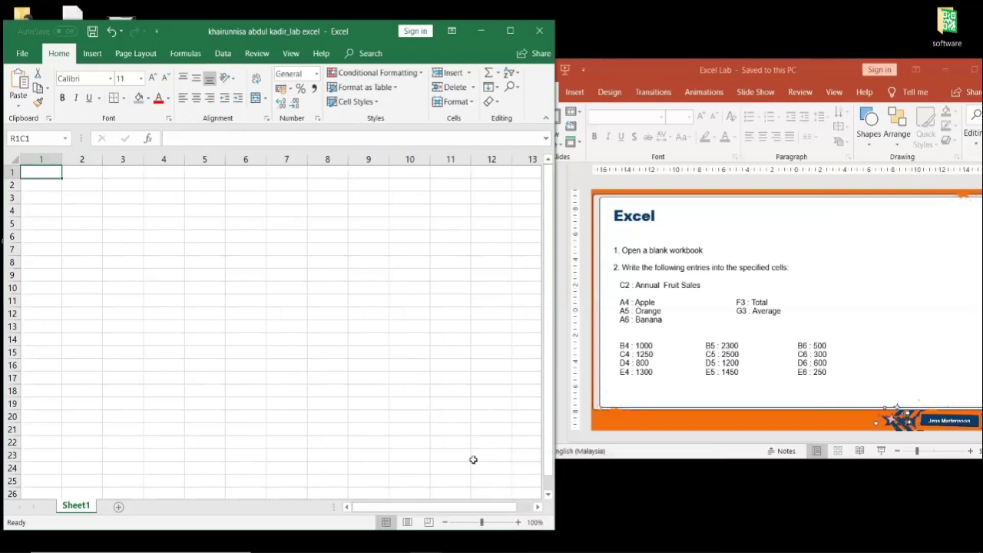
- Zoom the worksheet grid in three steps, then back out four steps
click(517, 522)
click(518, 523)
click(518, 522)
click(518, 522)
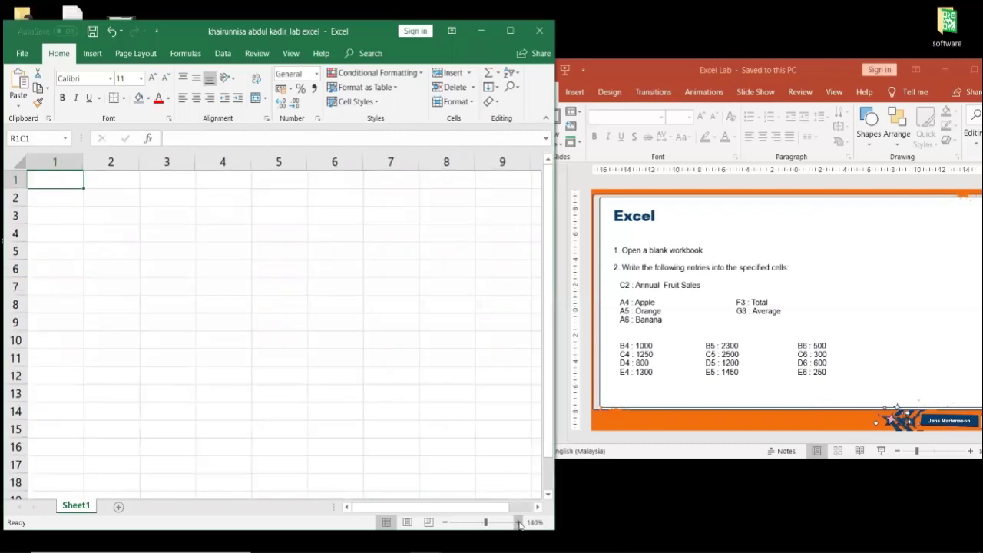
click(518, 523)
click(517, 522)
click(517, 523)
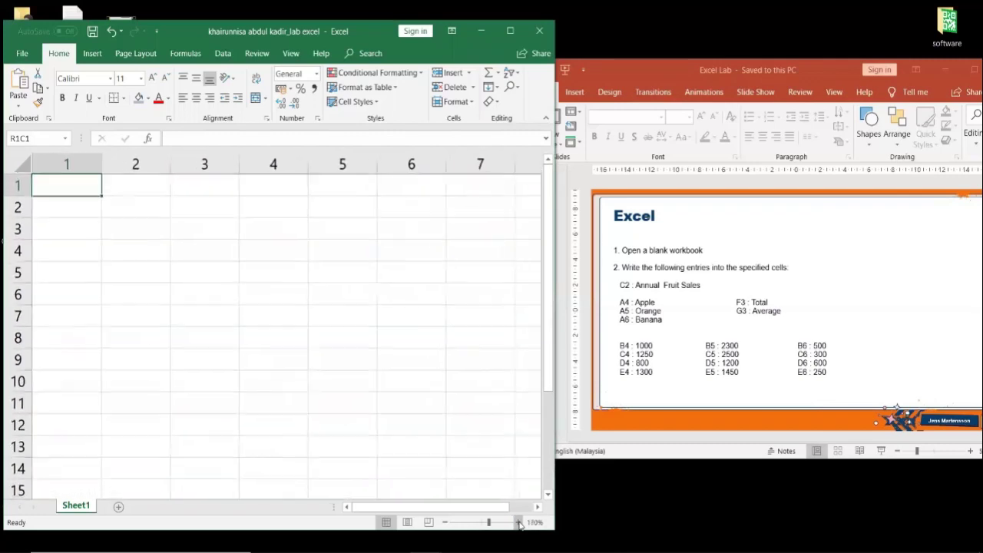
click(443, 522)
click(443, 522)
click(443, 522)
click(443, 522)
click(443, 522)
click(443, 522)
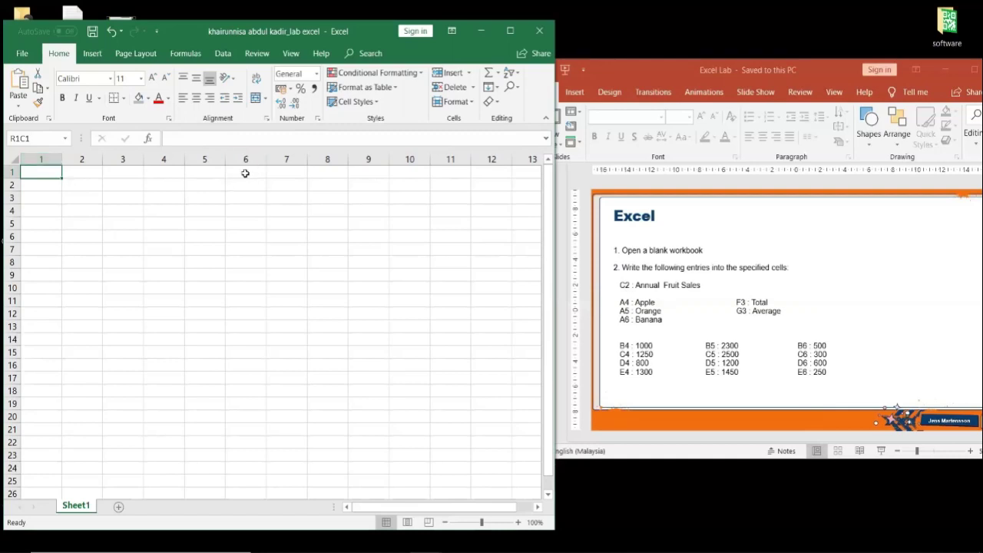
- Turn off R1C1 reference style in Excel Options > Formulas so columns show letters
click(20, 56)
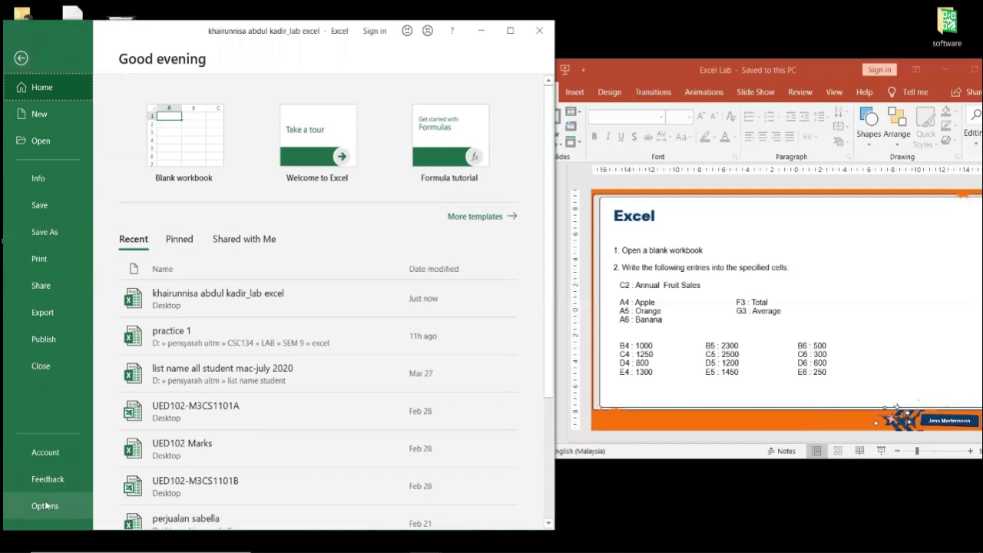
click(21, 60)
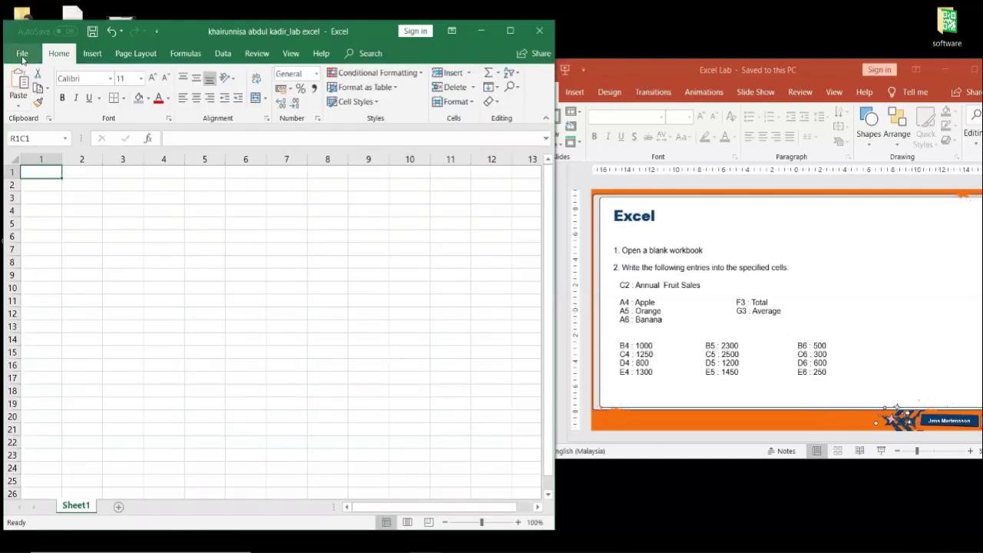
click(23, 57)
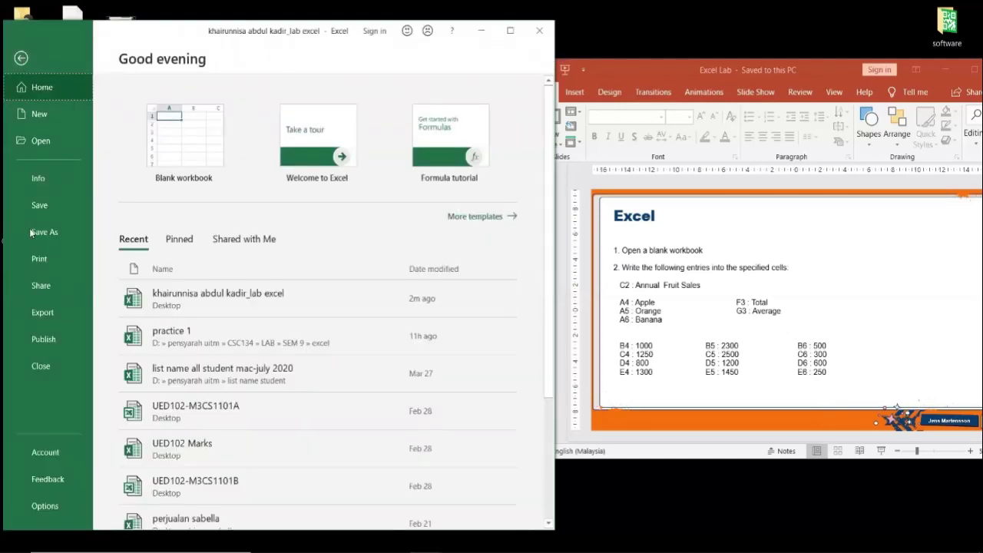
click(60, 510)
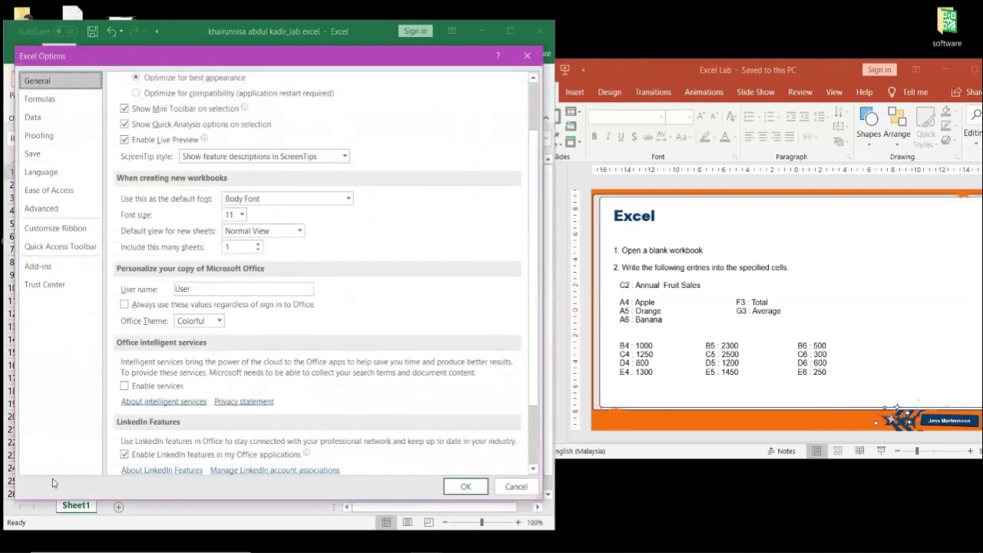
click(33, 100)
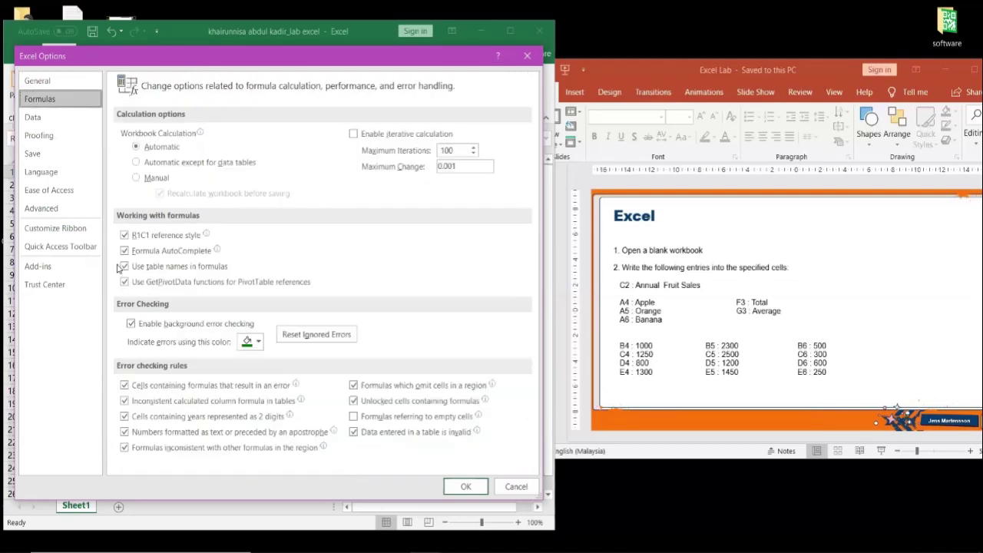
click(125, 236)
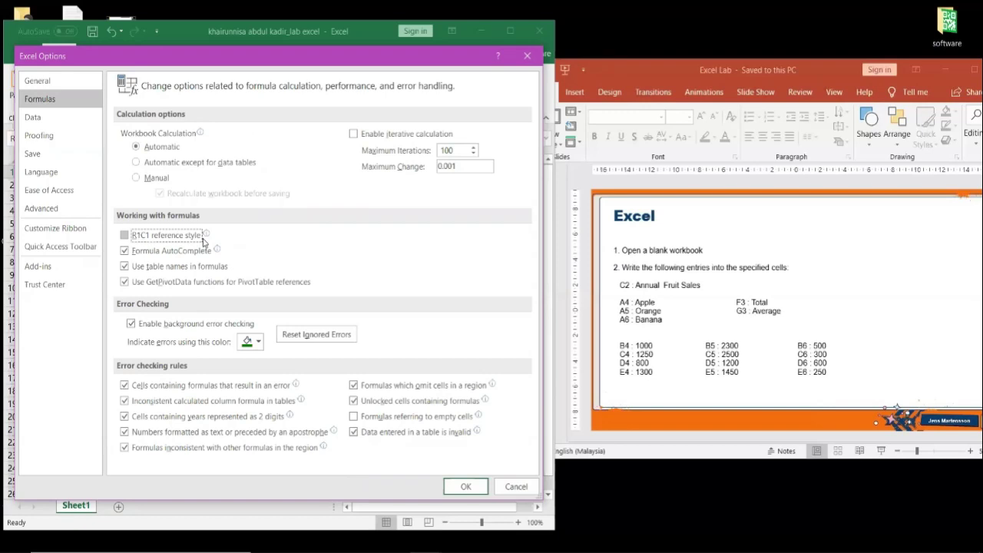
click(466, 486)
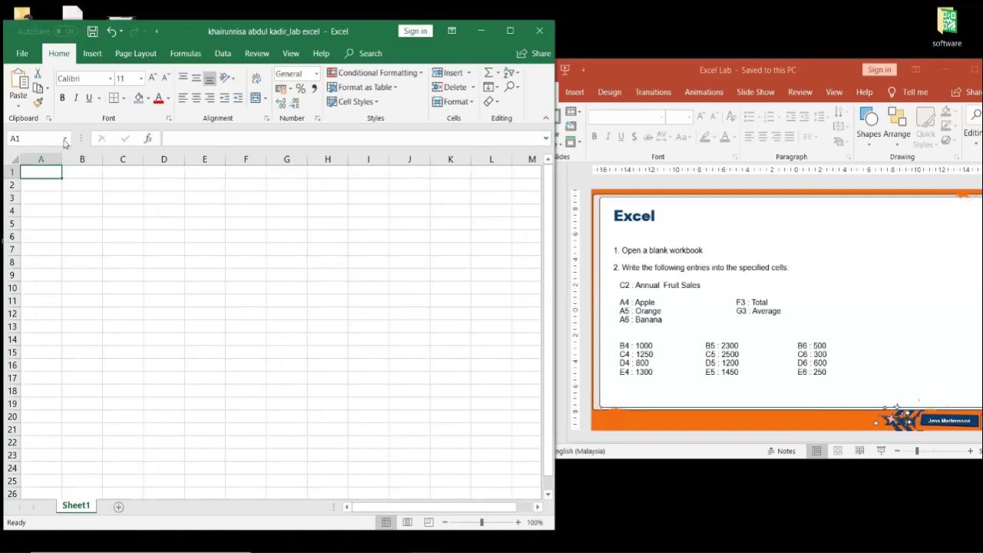
click(85, 174)
click(117, 173)
click(170, 173)
click(210, 172)
click(52, 175)
click(51, 192)
click(51, 173)
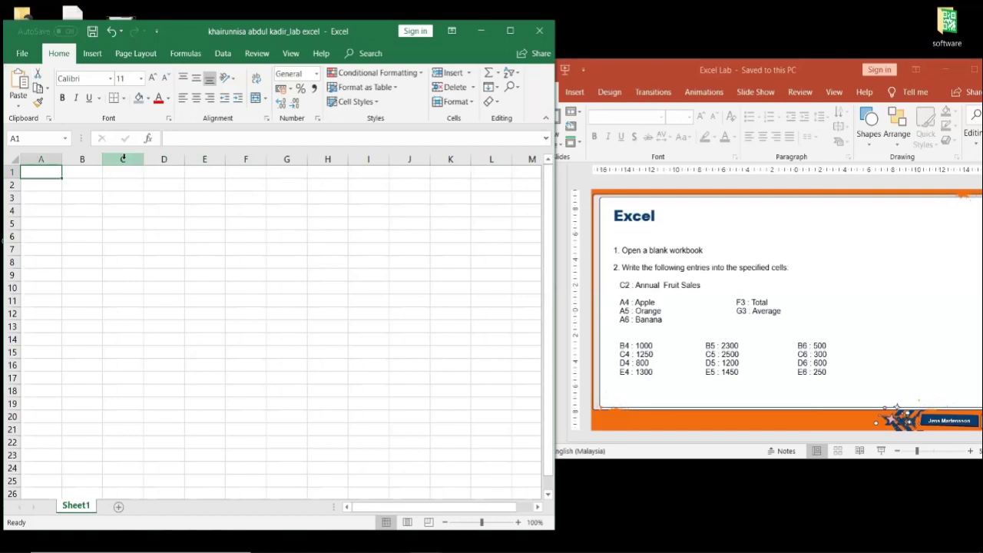
- Enter the title 'Annual Fruit Sales' in cell C2
click(127, 186)
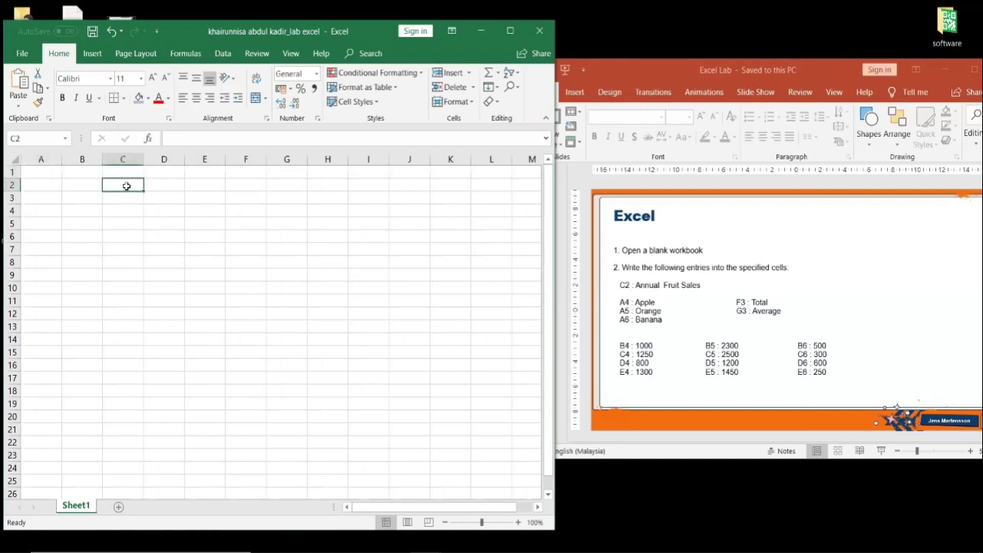
text(Annual Fruit Sales)
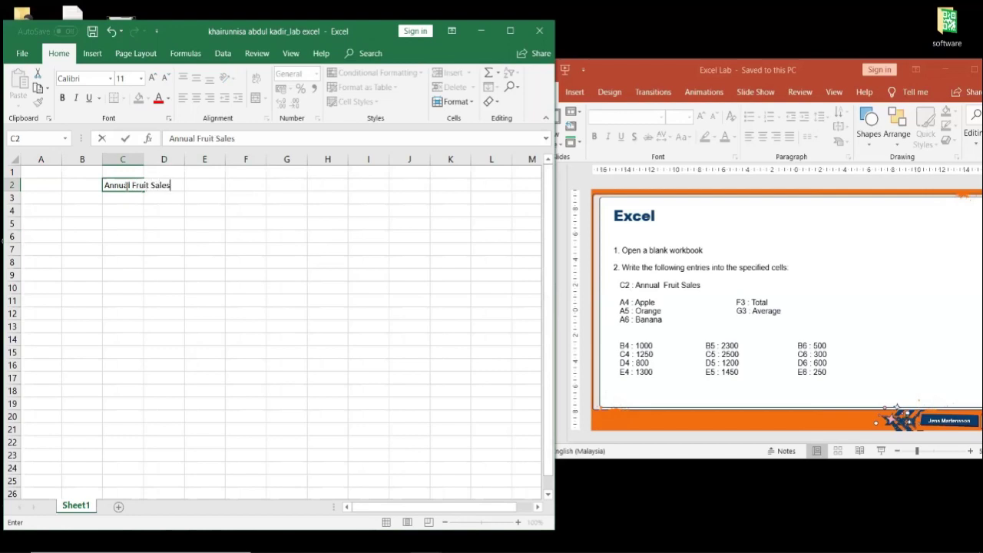
click(208, 212)
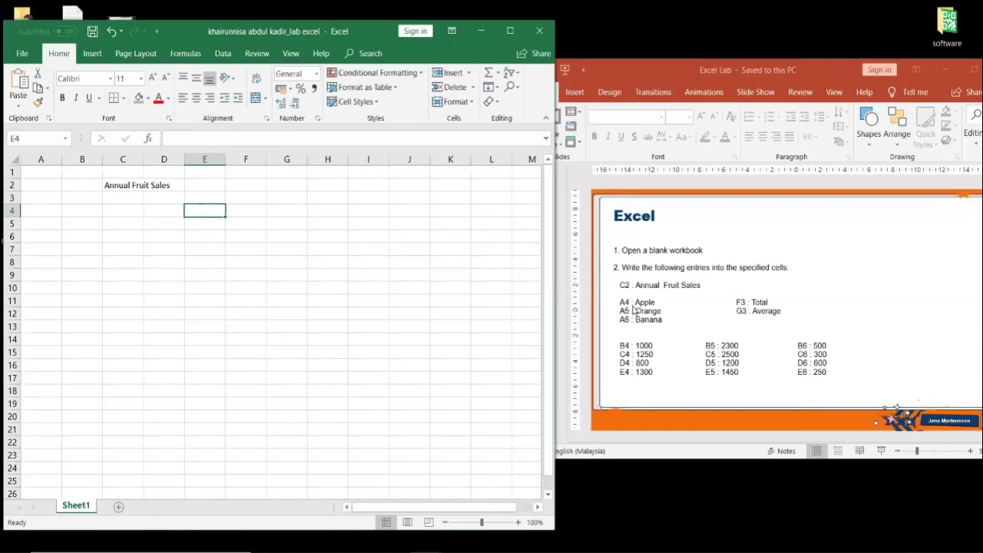
- Select cell A4, moving around the nearby cells with the arrow keys first
click(38, 213)
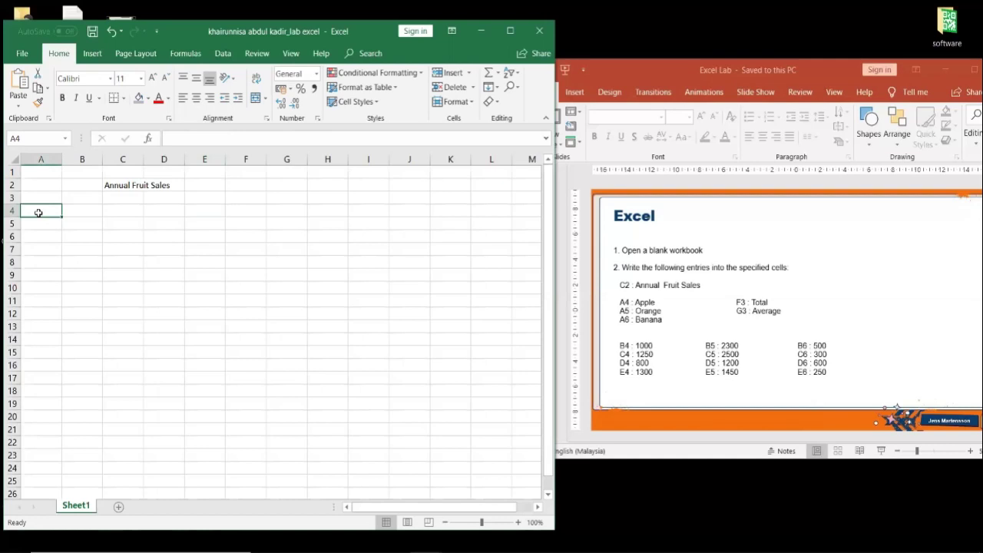
key(Up)
key(Up)
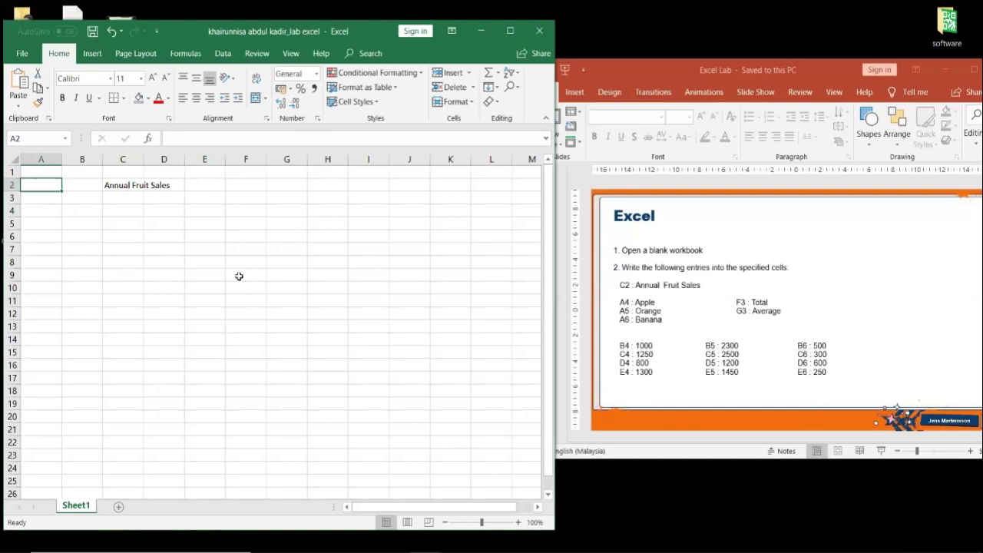
key(Down)
key(Up)
key(Right)
key(Left)
key(Down)
key(Down)
key(Up)
key(Right)
key(Down)
key(Left)
key(Down)
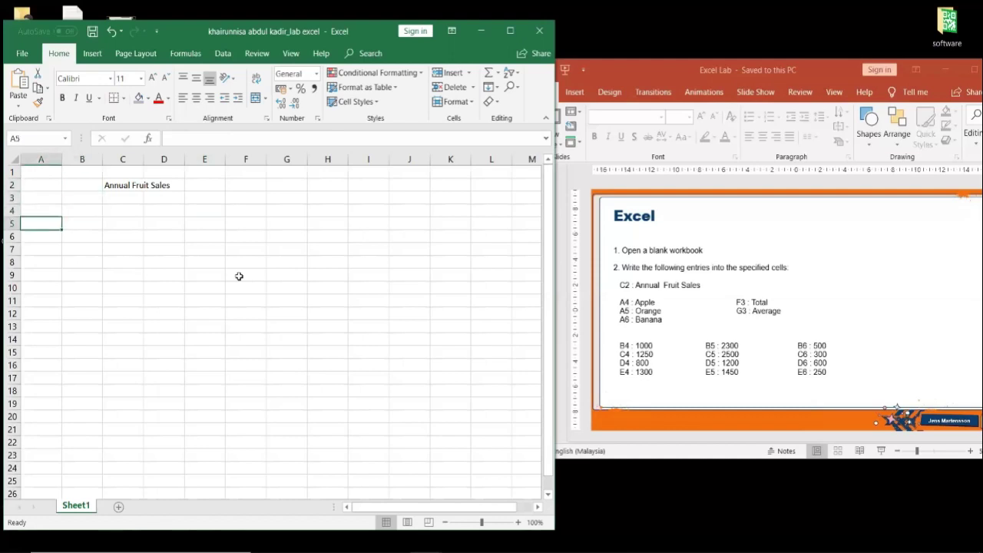
key(Up)
key(Up)
key(Up)
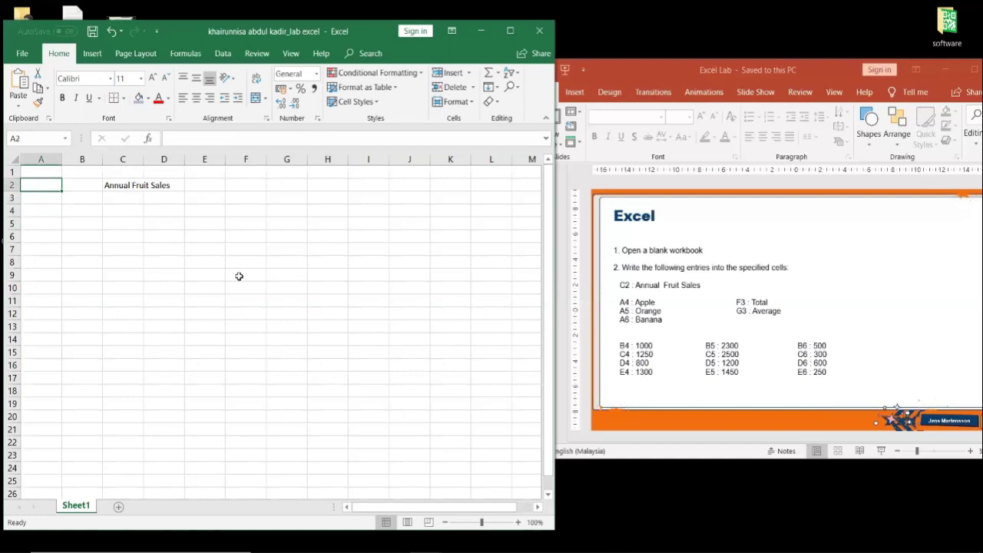
key(Down)
key(Down)
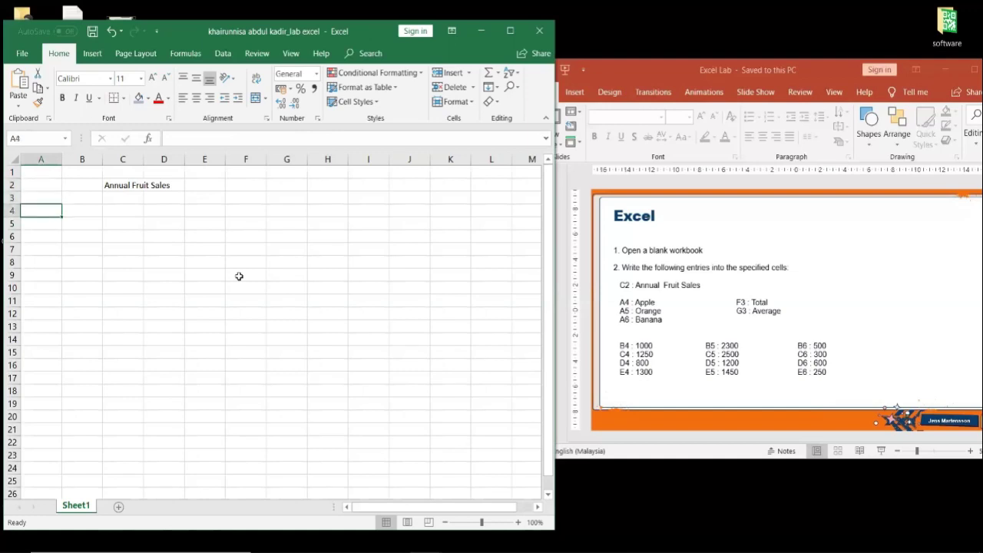
- Enter Apple, Orange and Banana in A4:A6, then move to cell B4
text(Apple)
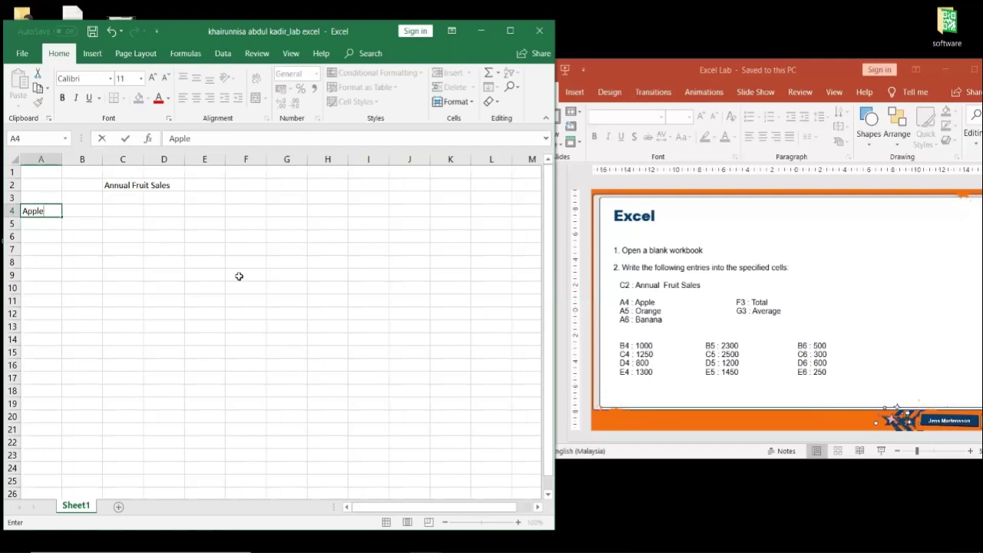
key(Return)
text(Orange)
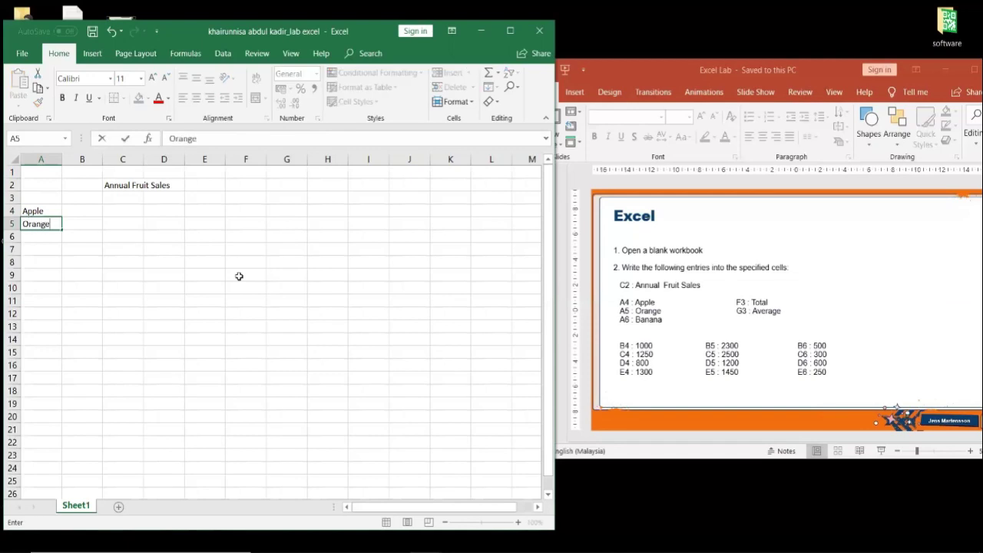
key(Return)
text(Ban)
text(ana)
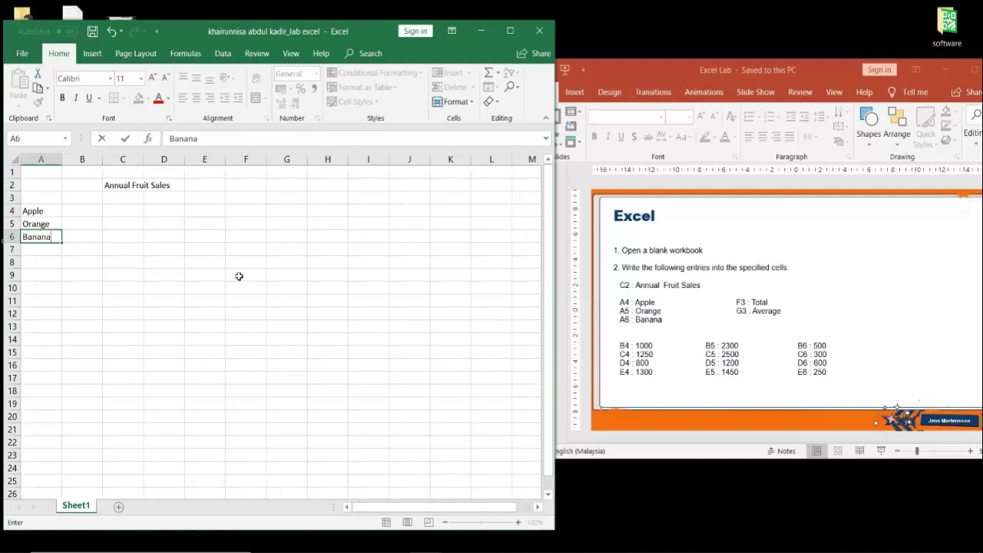
key(Tab)
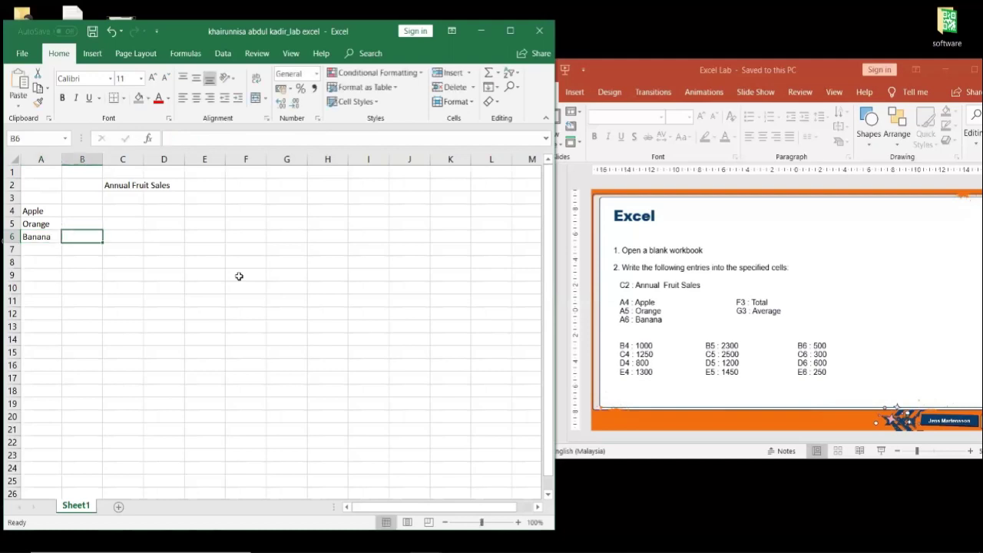
key(Up)
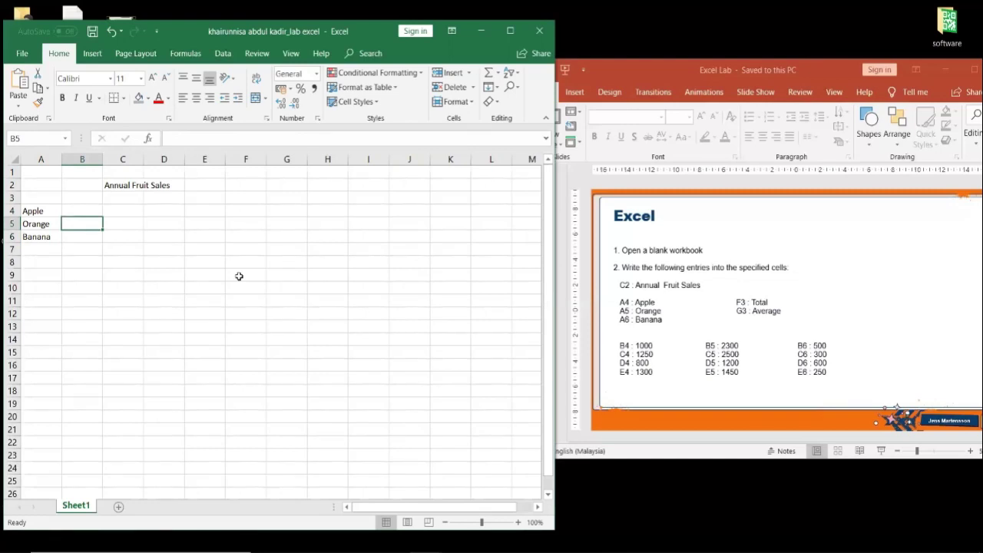
key(Up)
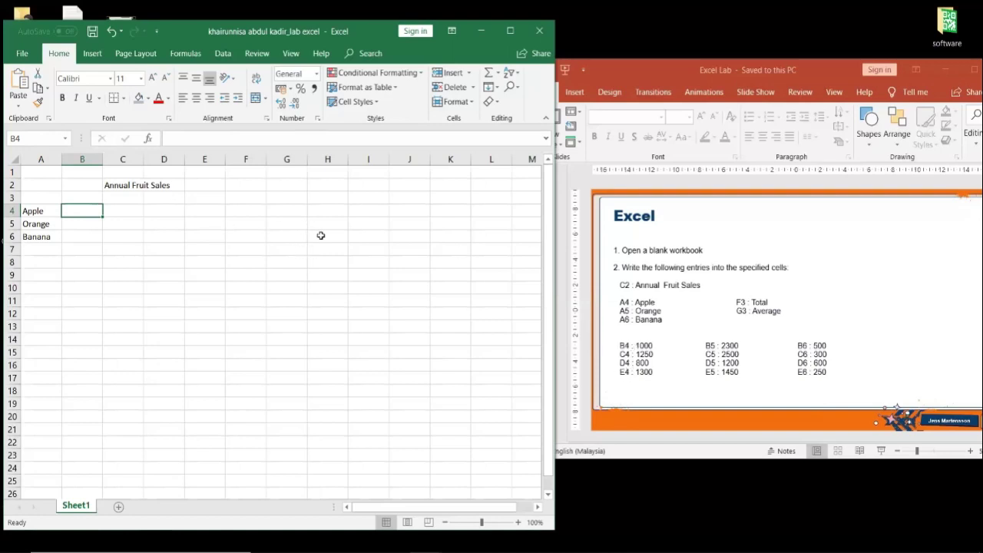
- Enter the Apple figures 1000, 1250, 800 and 1300 in B4:E4
text(1000)
key(Tab)
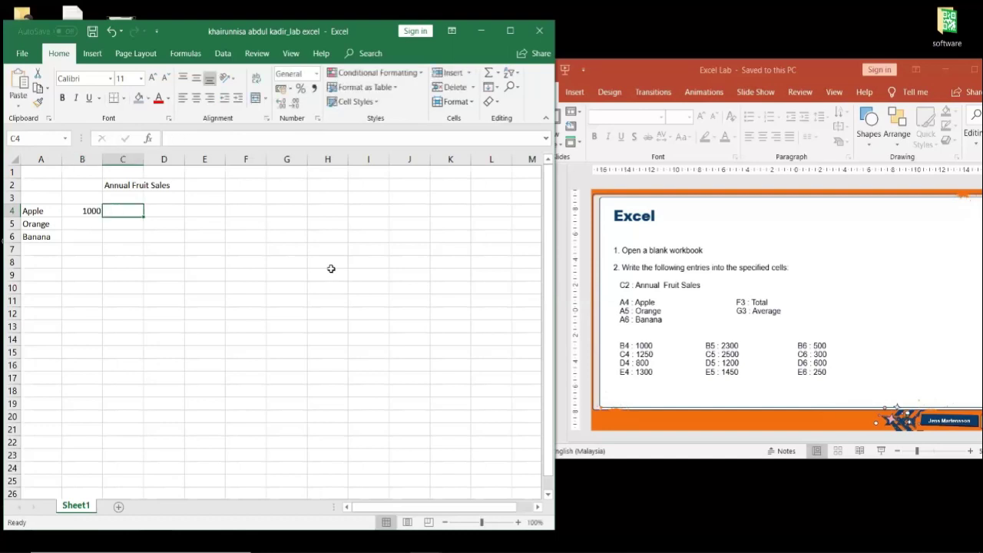
text(1250)
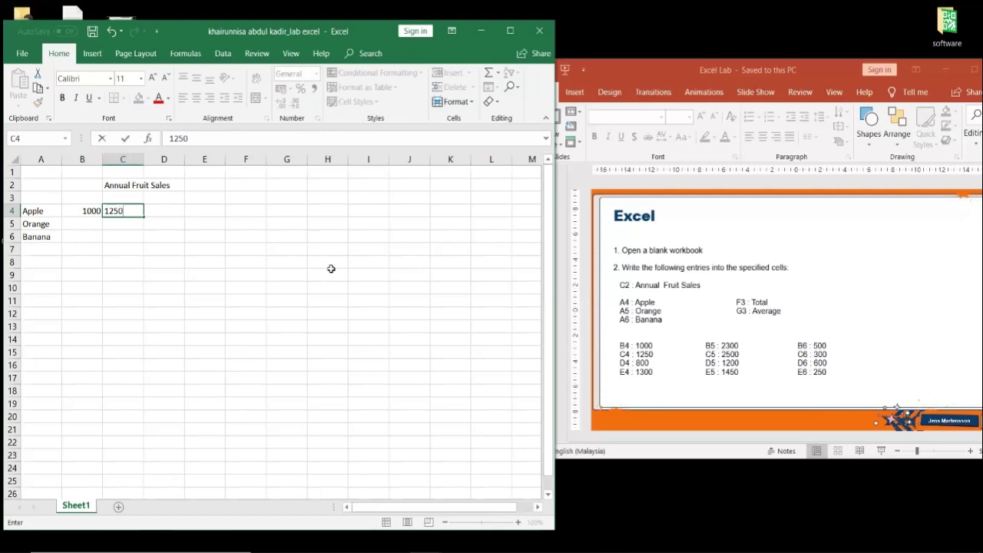
key(Tab)
text(800)
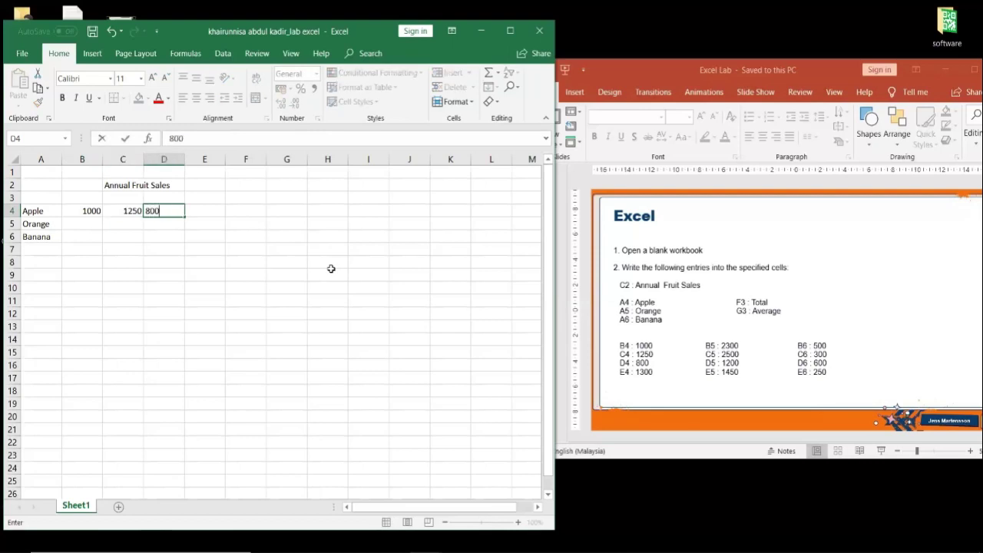
key(Tab)
text(1300)
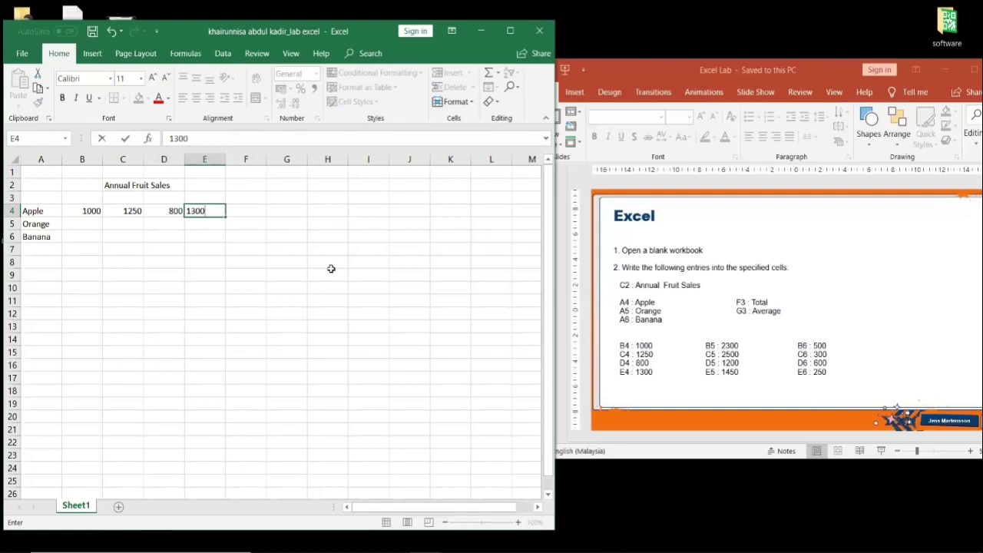
key(Return)
key(Left)
key(Left)
key(Left)
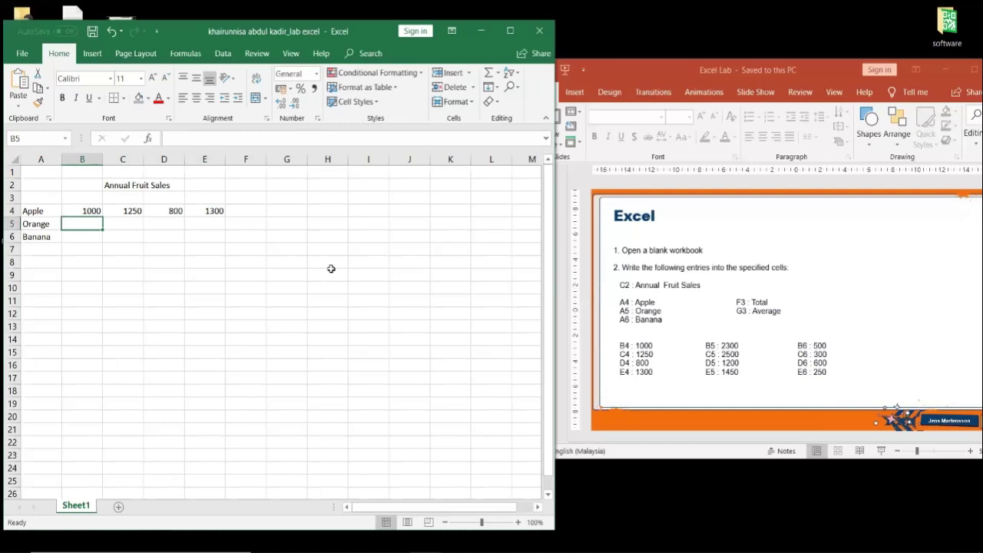
- Enter the Orange figures 2300, 2500, 1200 and 1450 in B5:E5
text(2300)
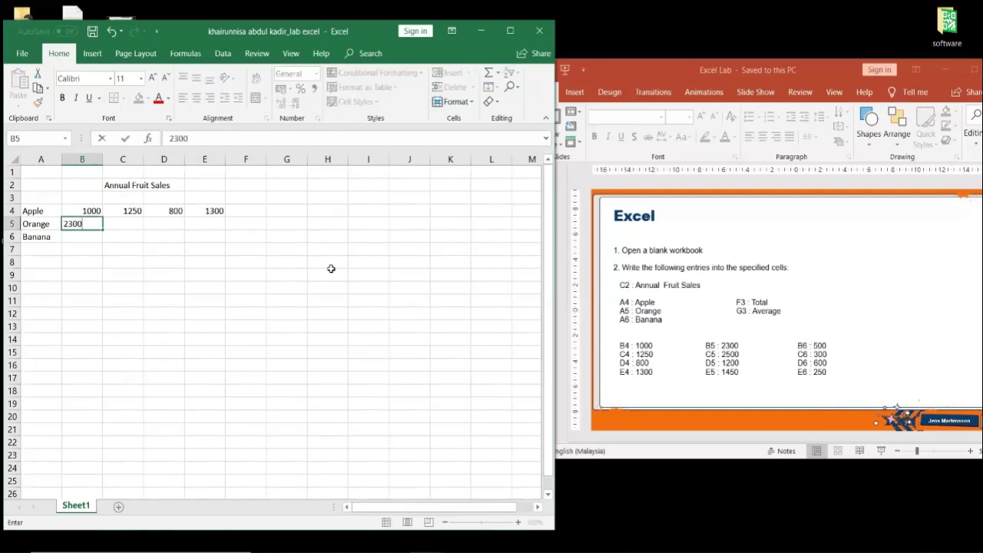
key(Tab)
text(2500)
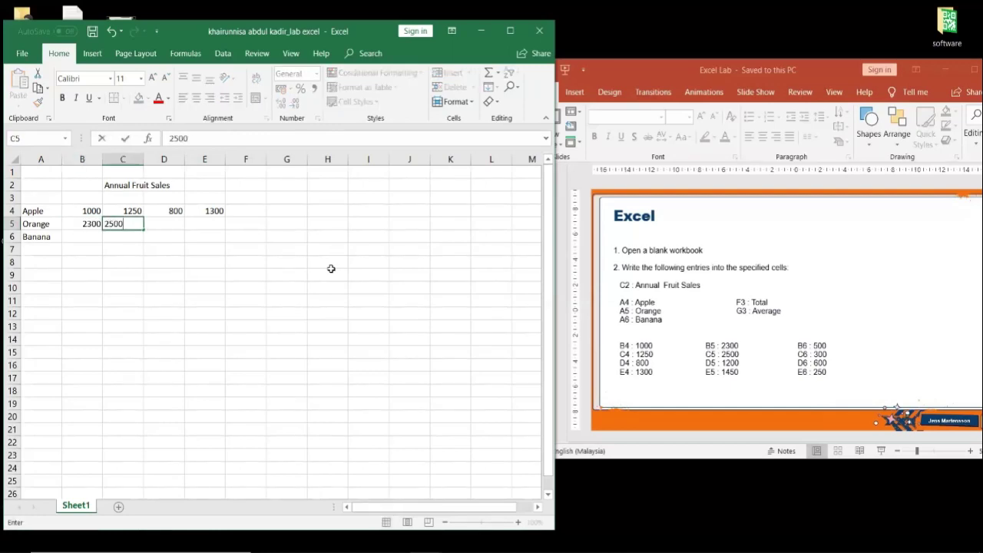
key(Tab)
text(1200)
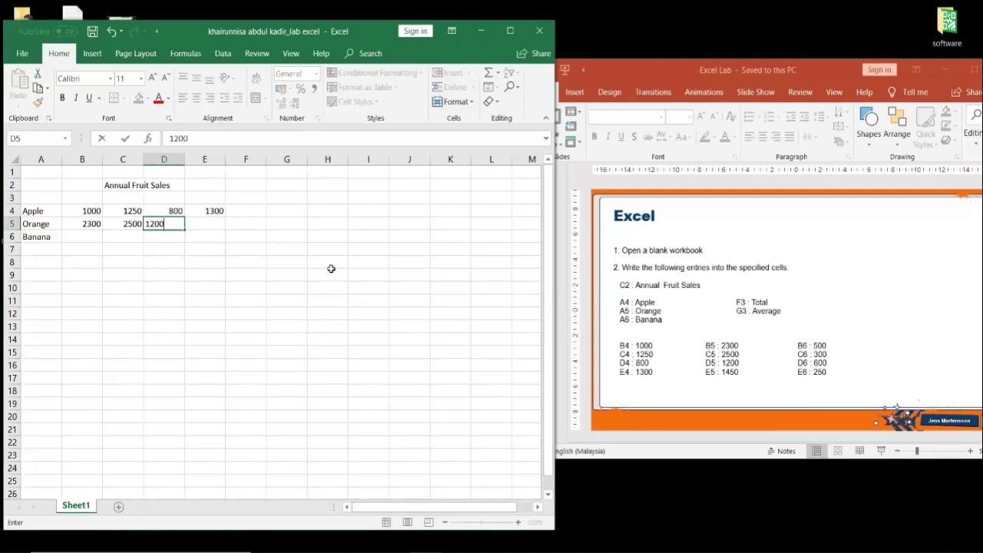
key(Tab)
text(145)
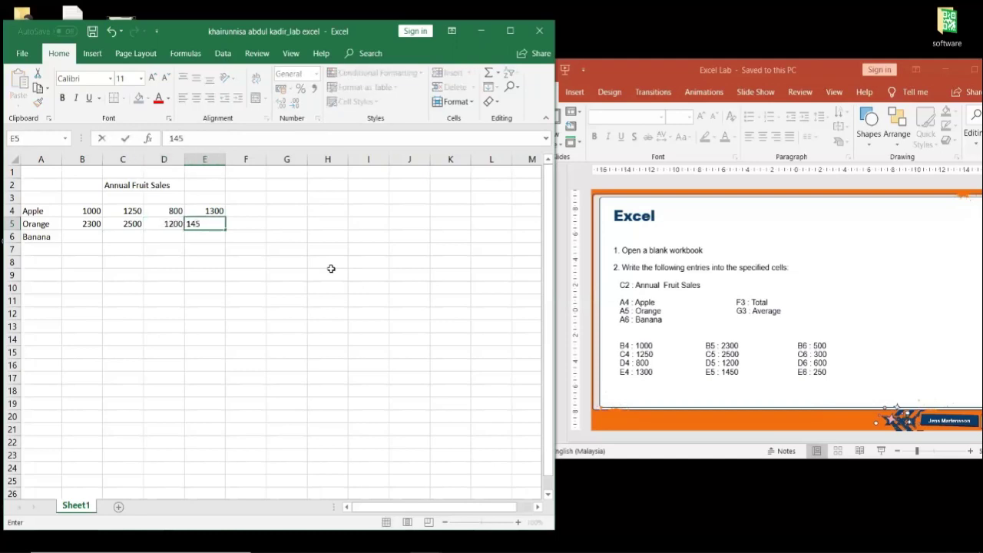
text(0)
key(Tab)
key(Down)
key(Left)
key(Left)
key(Left)
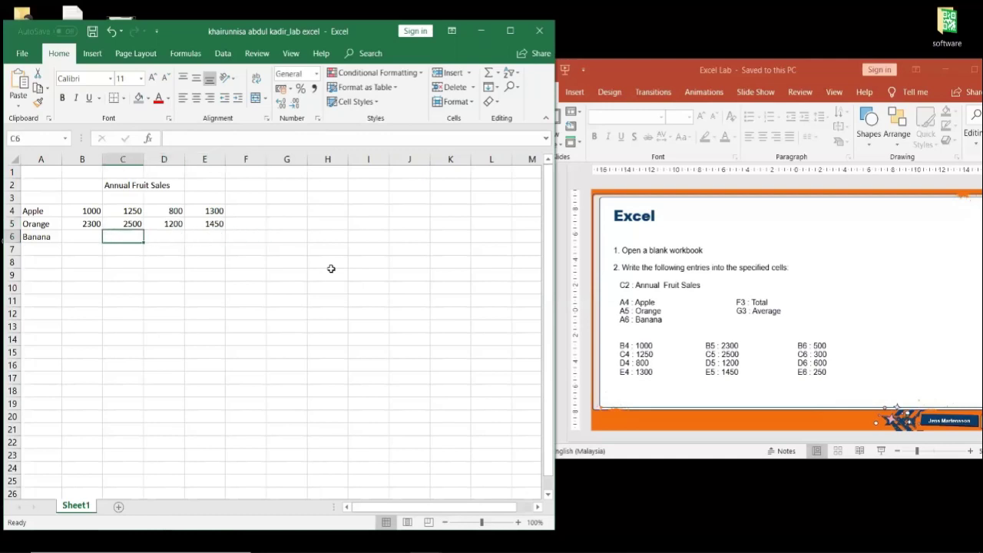
key(Left)
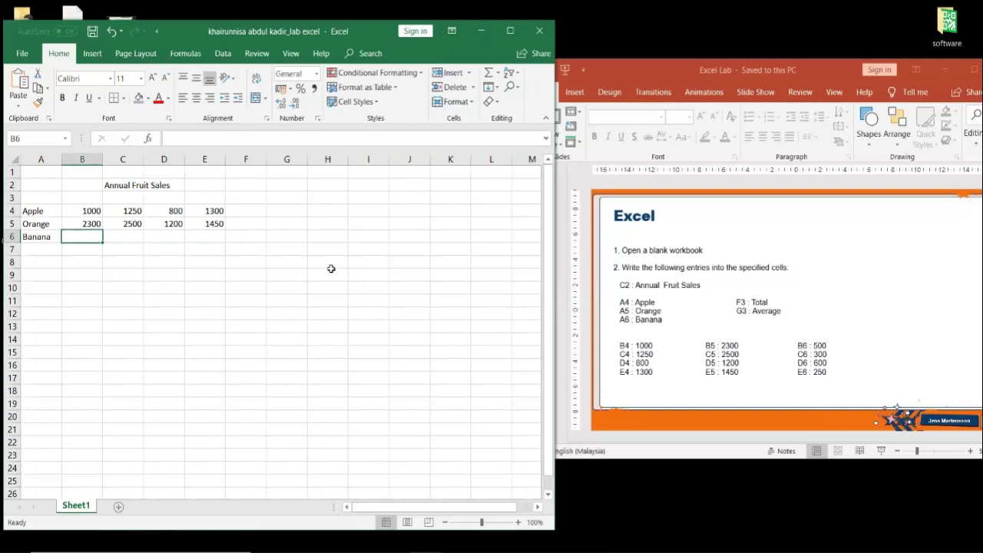
- Enter the Banana figures 500, 300, 600 and 250 in B6:E6
text(500)
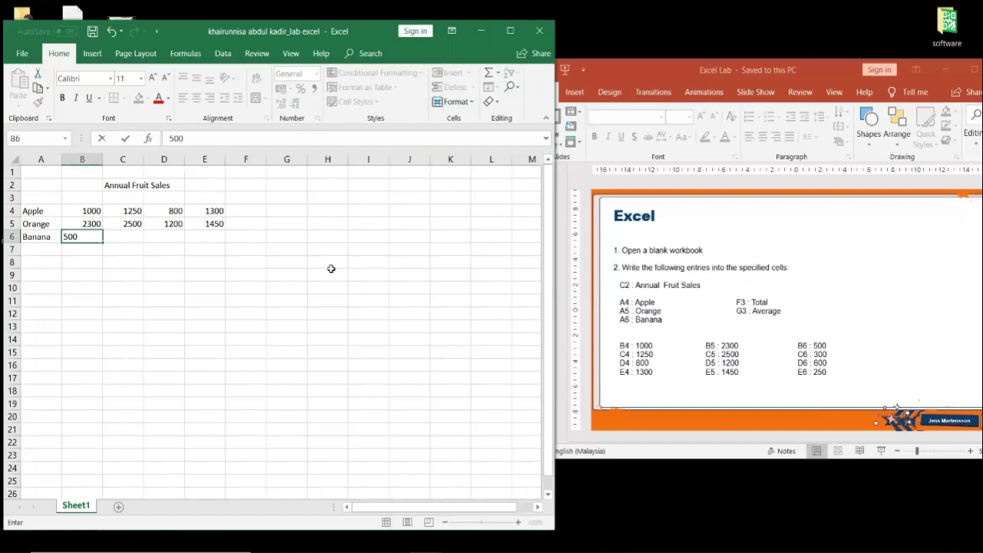
key(Tab)
text(300)
key(Tab)
text(600)
key(Tab)
text(250)
- Commit 250 in E6, then add the headings Total in F3 and Average in G3
click(331, 270)
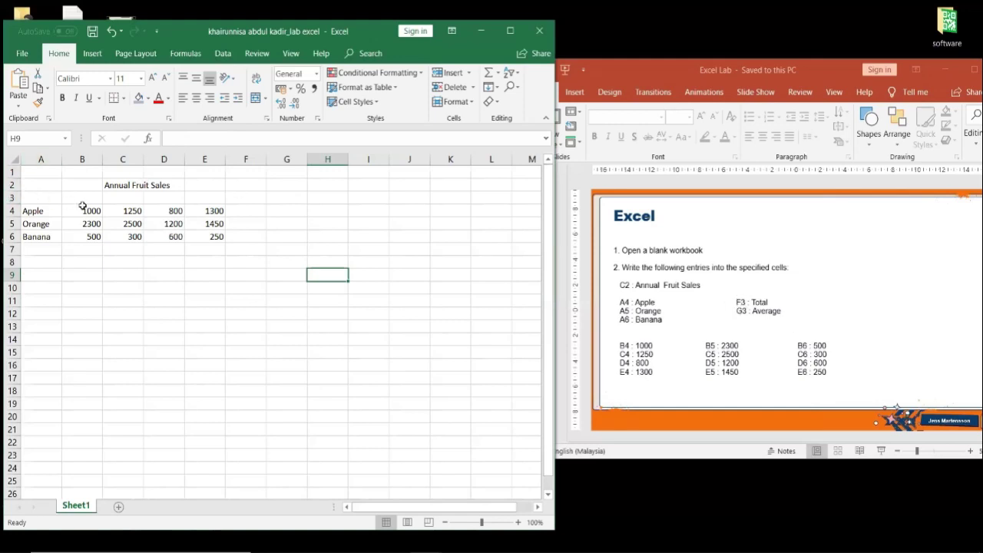
click(233, 200)
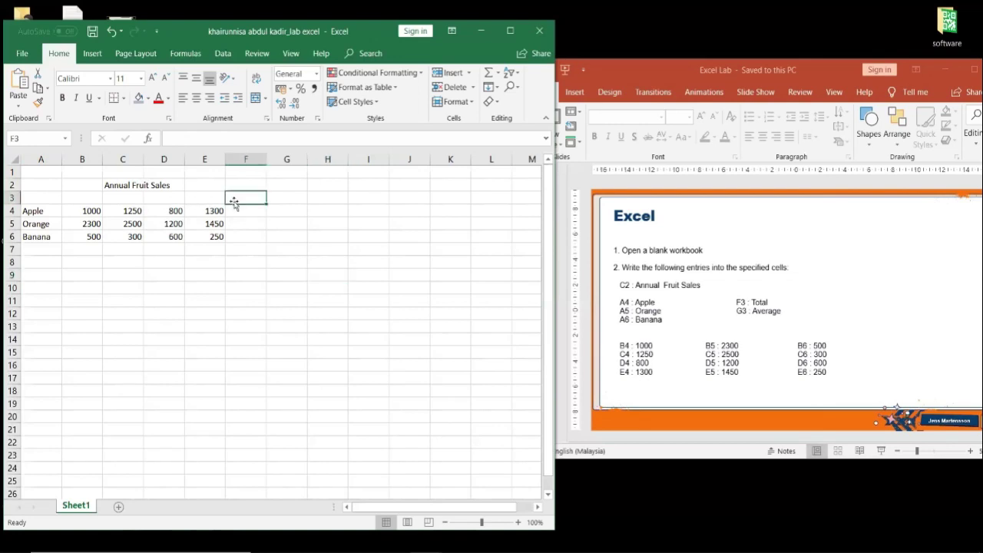
text(Tota)
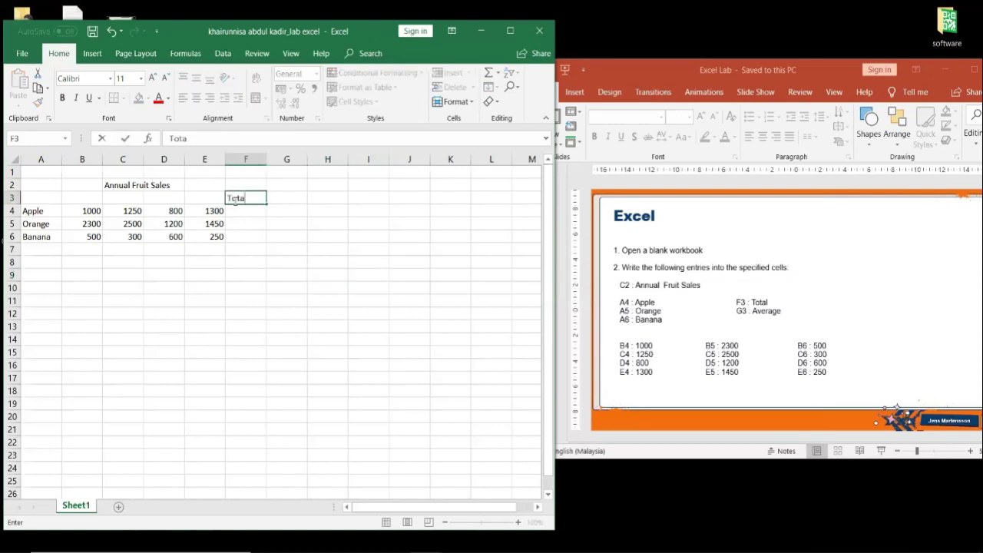
text(l)
key(Tab)
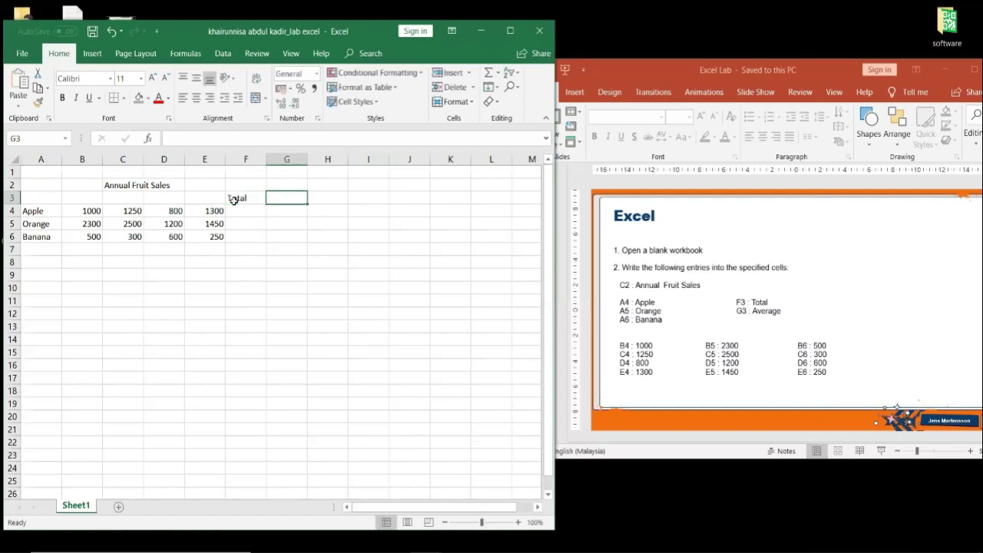
text(Average)
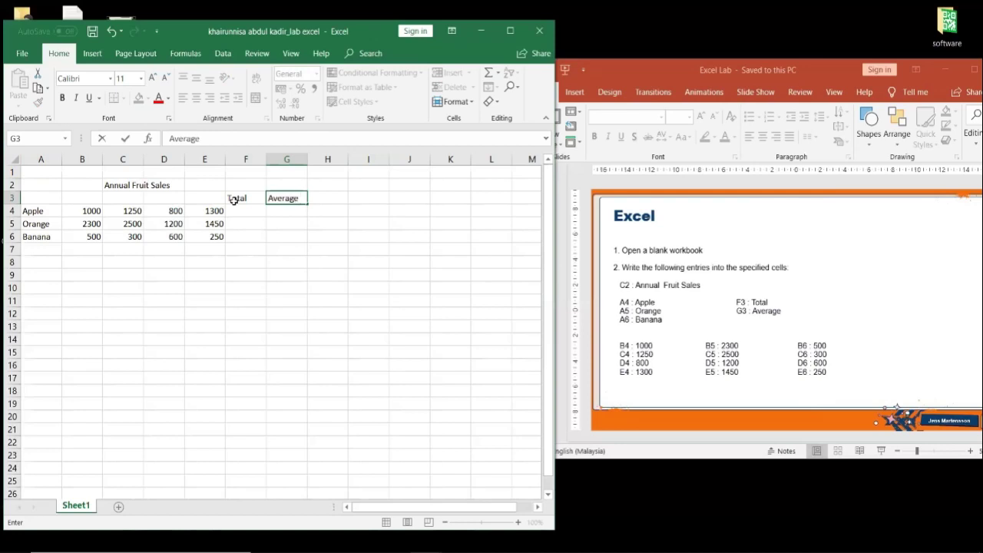
click(326, 301)
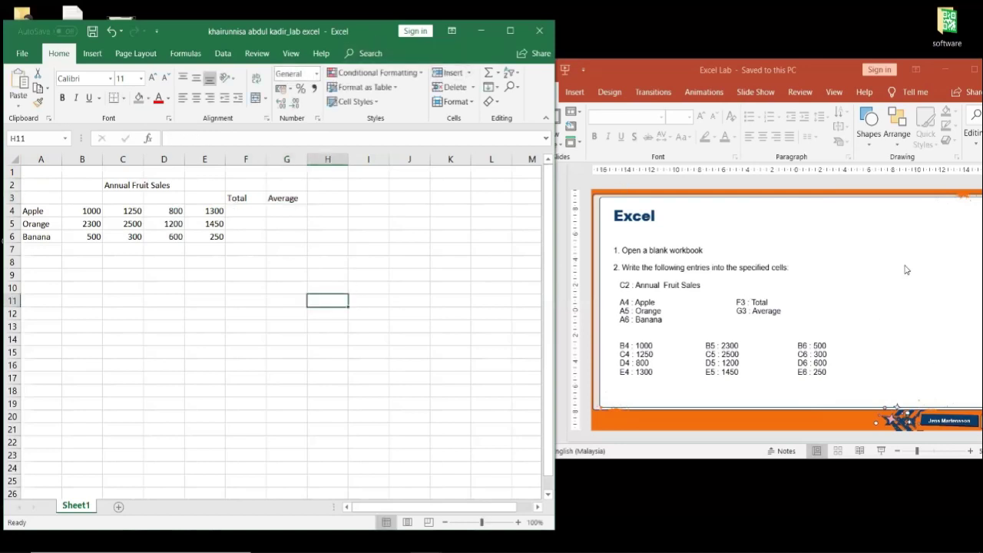
- Maximise the Excel window to full screen and check the Annual Fruit Sales title in C2
double_click(376, 31)
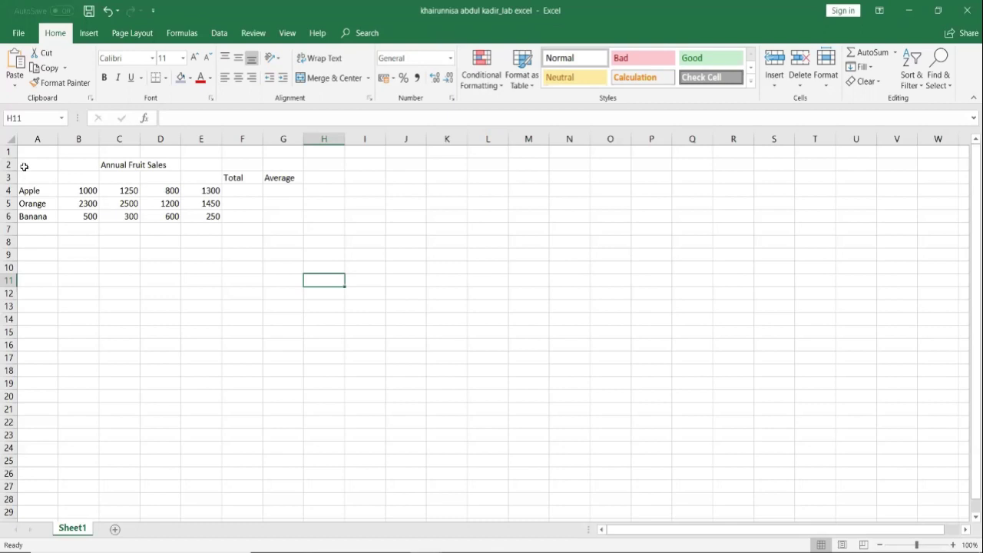
click(106, 166)
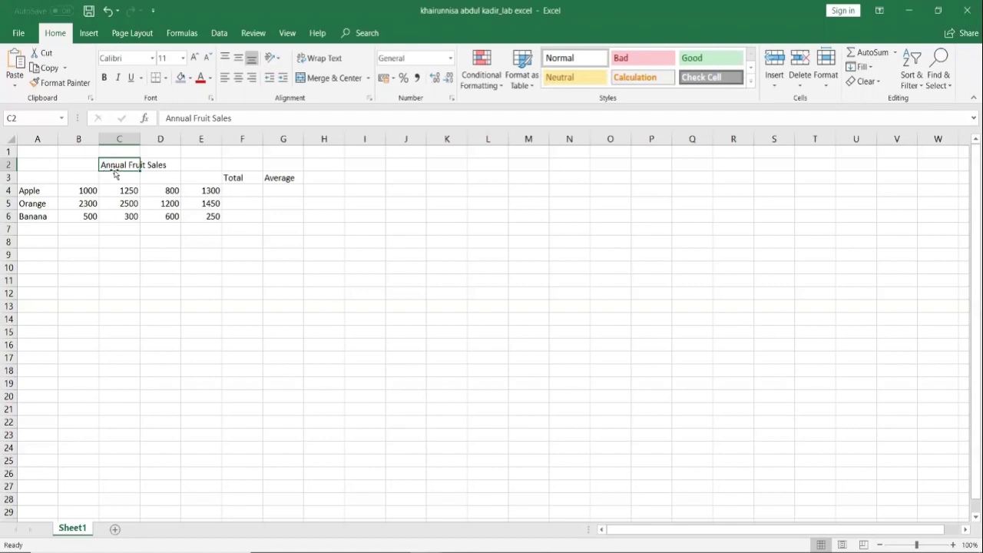
click(238, 282)
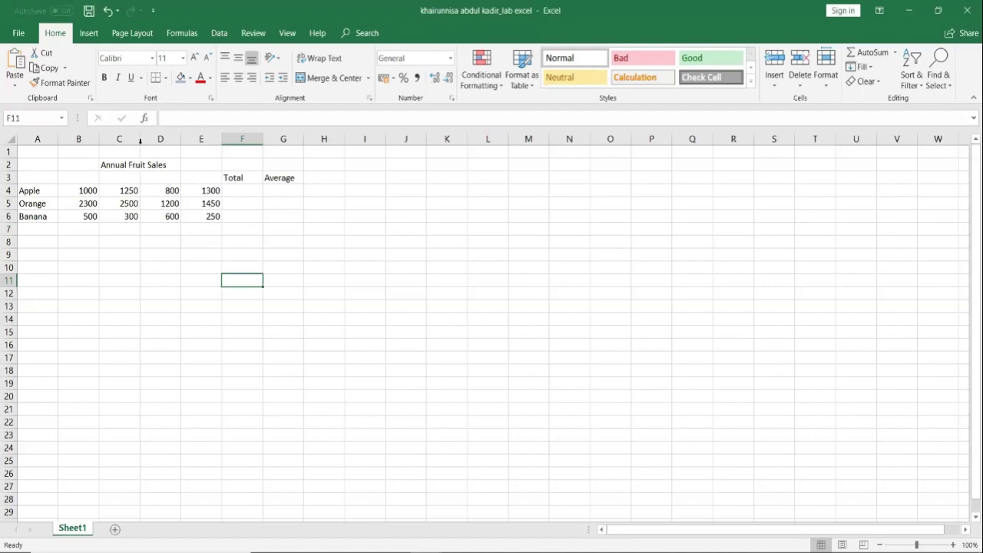
- Widen column C to fit the title, restore its width, and try selecting B2:E2
double_click(140, 142)
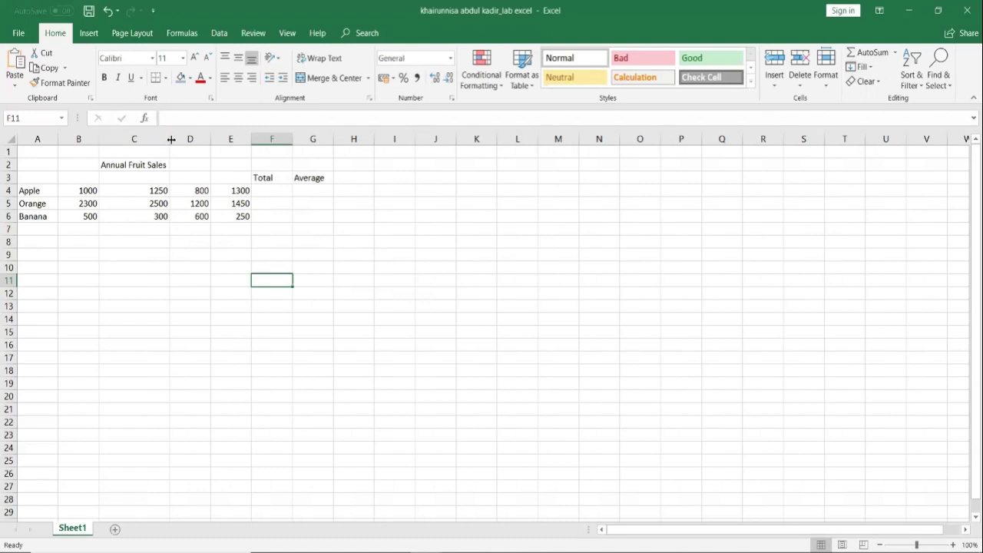
drag(168, 135, 140, 136)
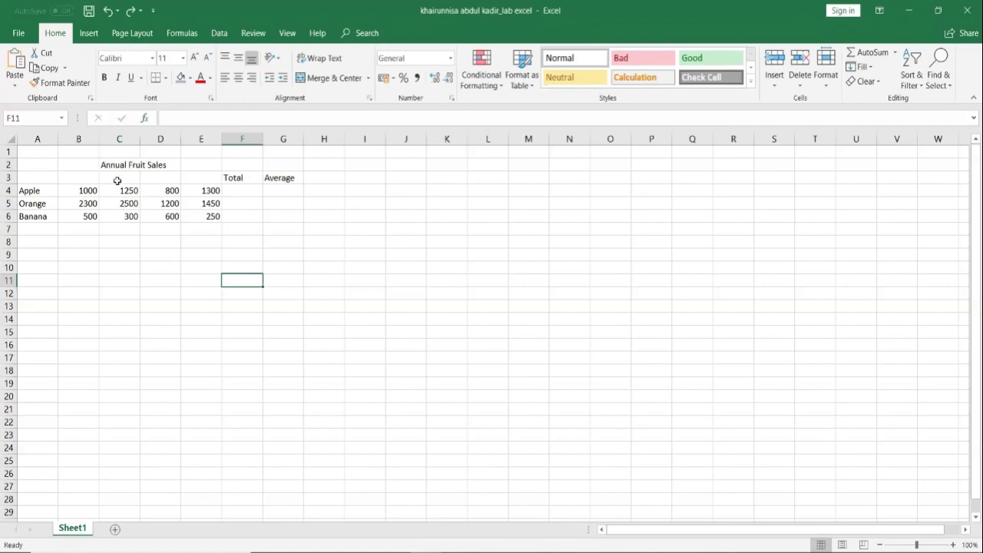
drag(83, 160, 195, 168)
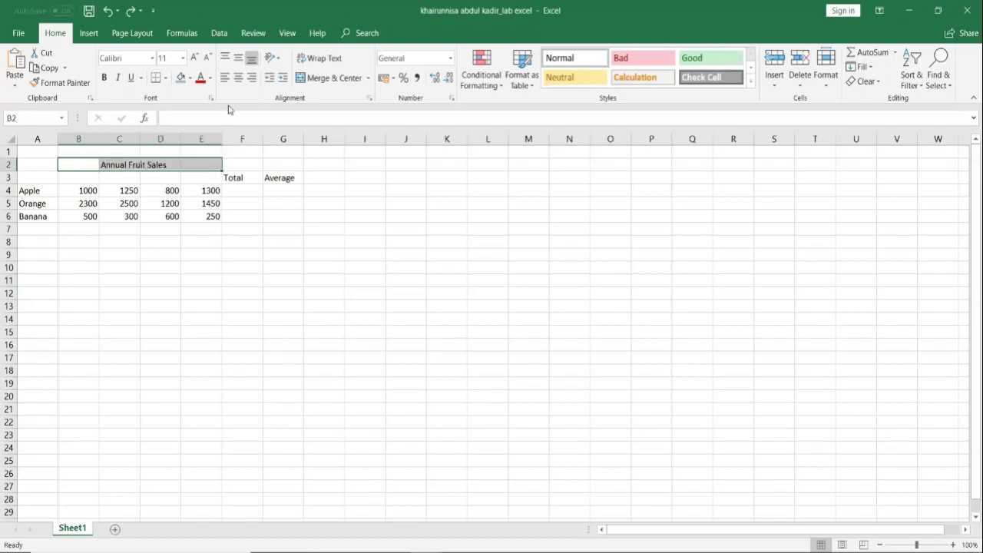
click(351, 288)
drag(70, 162, 187, 168)
click(271, 343)
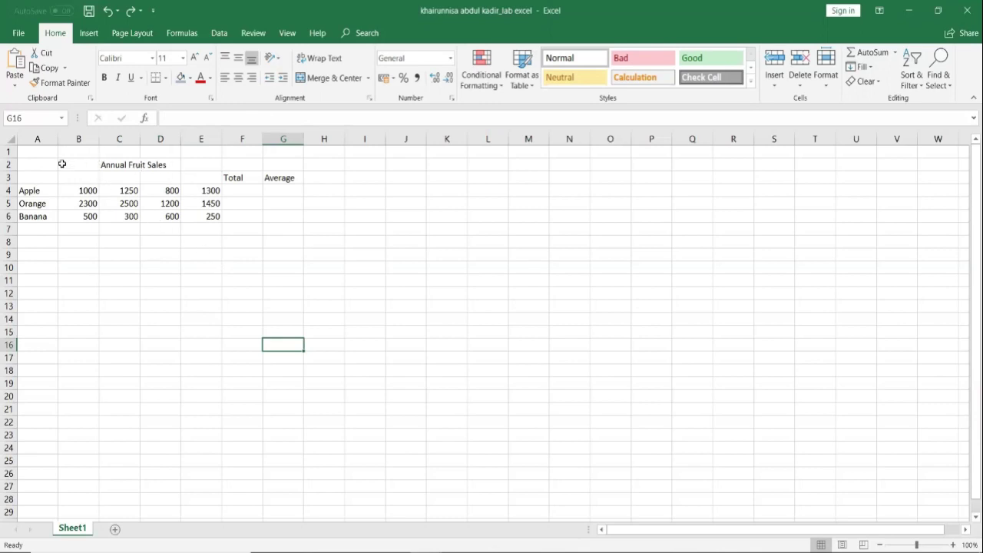
click(62, 164)
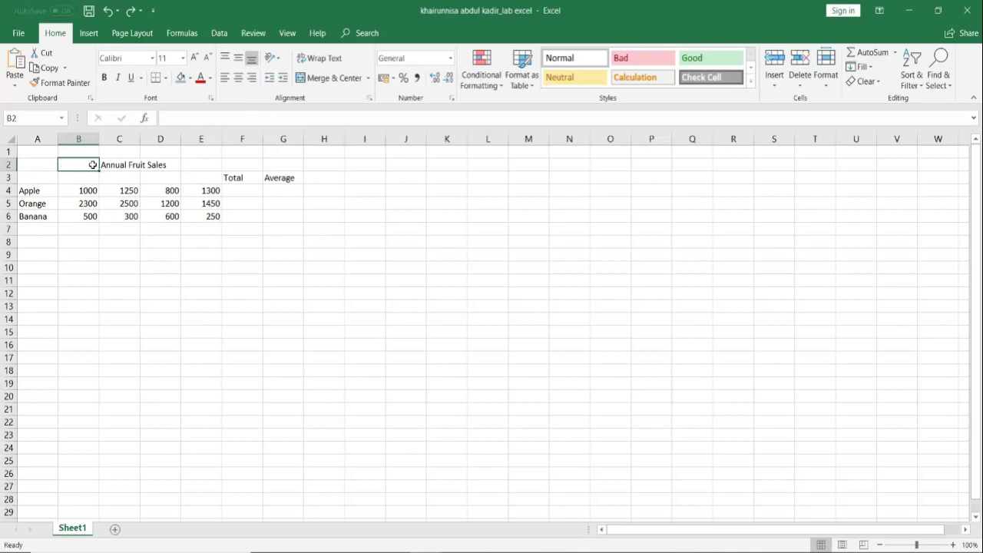
click(209, 305)
click(66, 164)
click(160, 344)
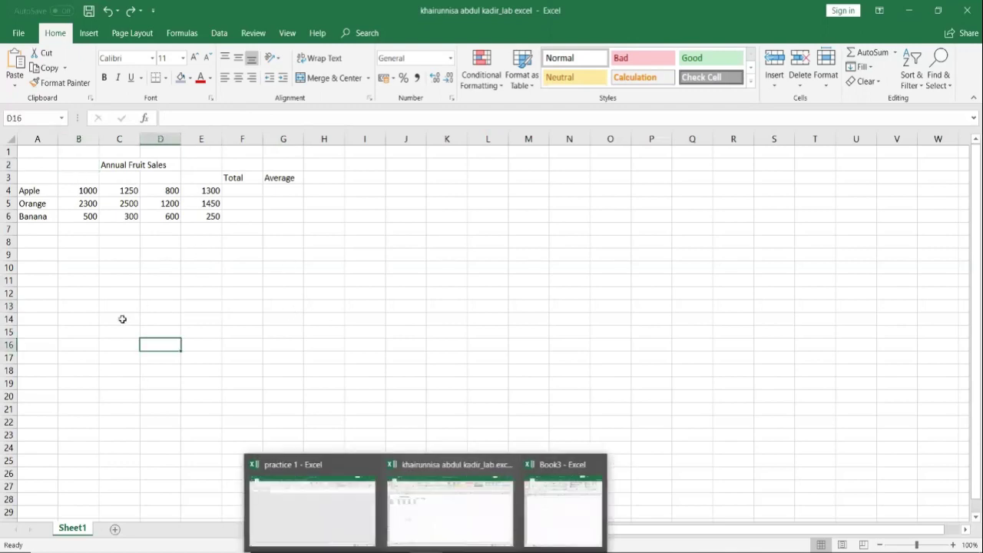
- Merge and centre the Annual Fruit Sales title across B2:E2, then check the merged cell
click(66, 163)
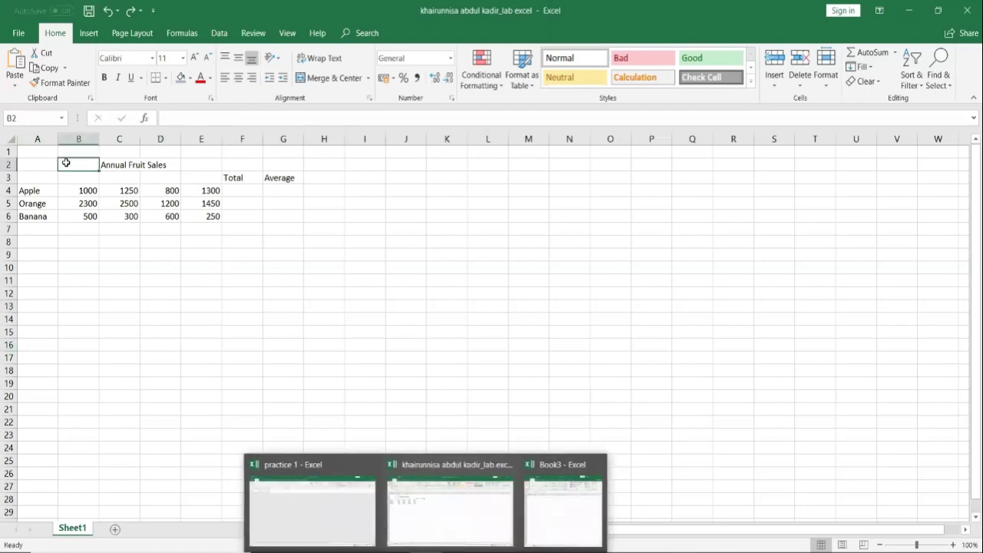
drag(67, 163, 201, 170)
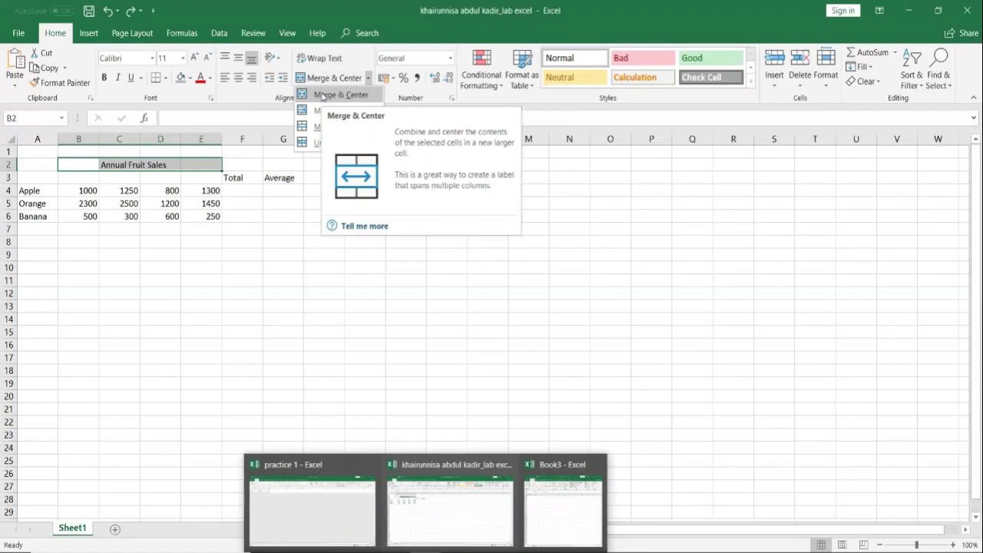
click(323, 94)
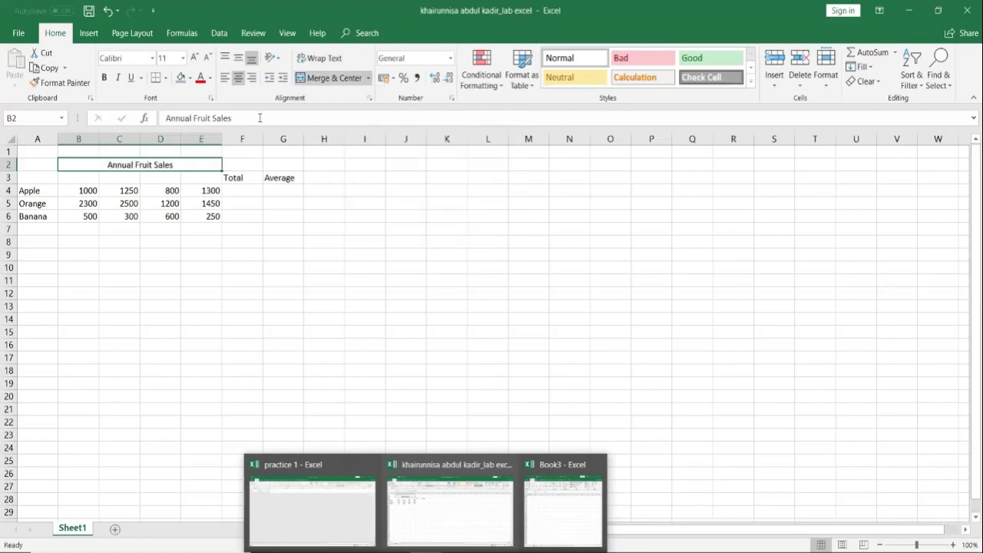
click(502, 332)
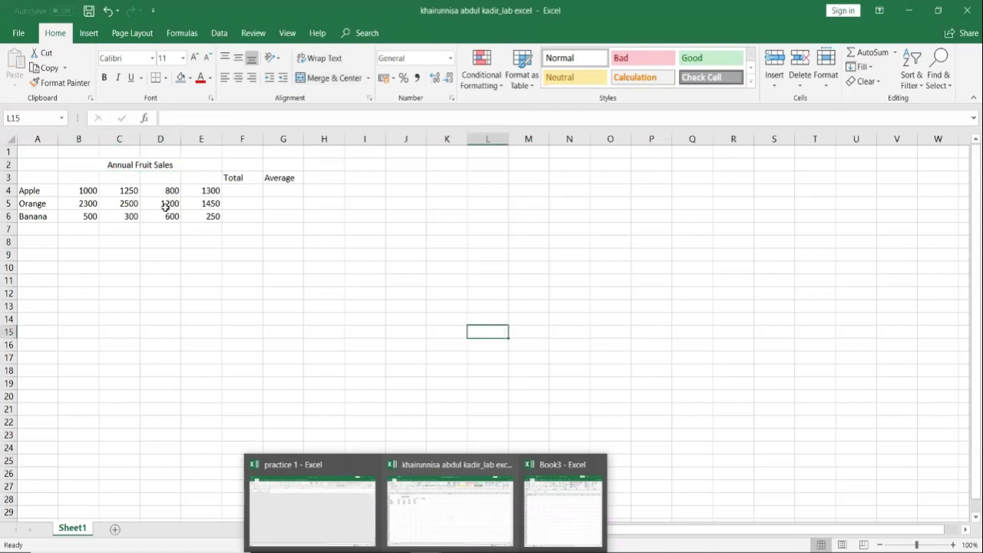
click(79, 164)
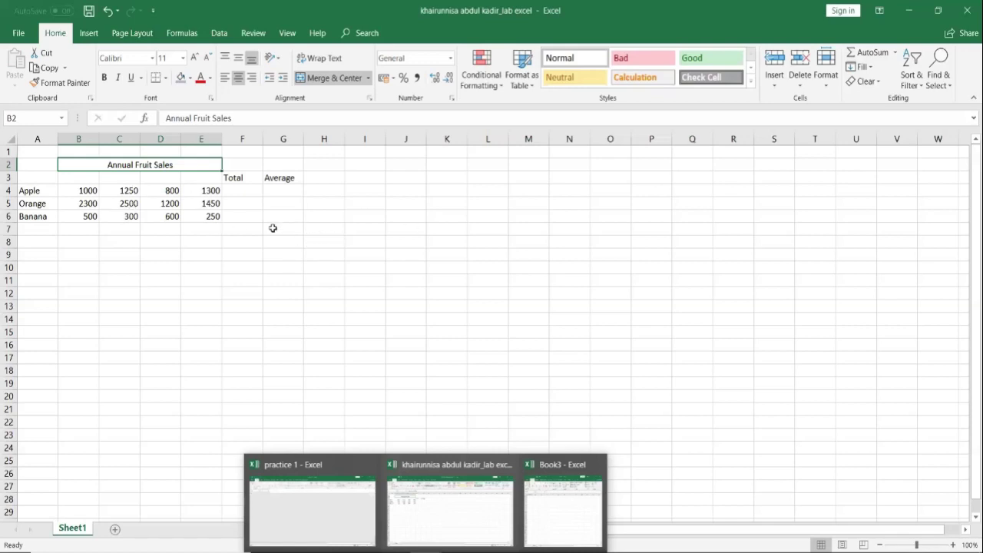
click(390, 282)
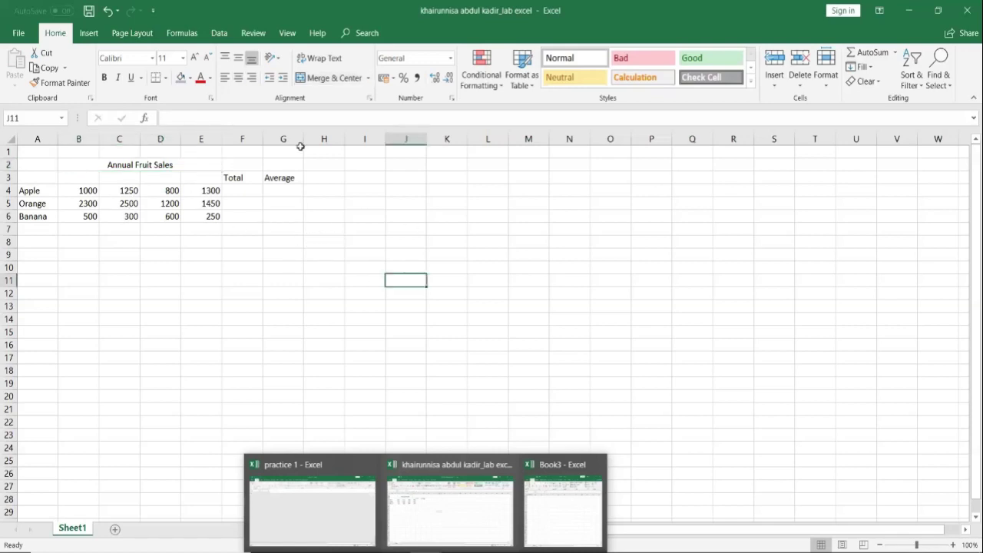
click(79, 163)
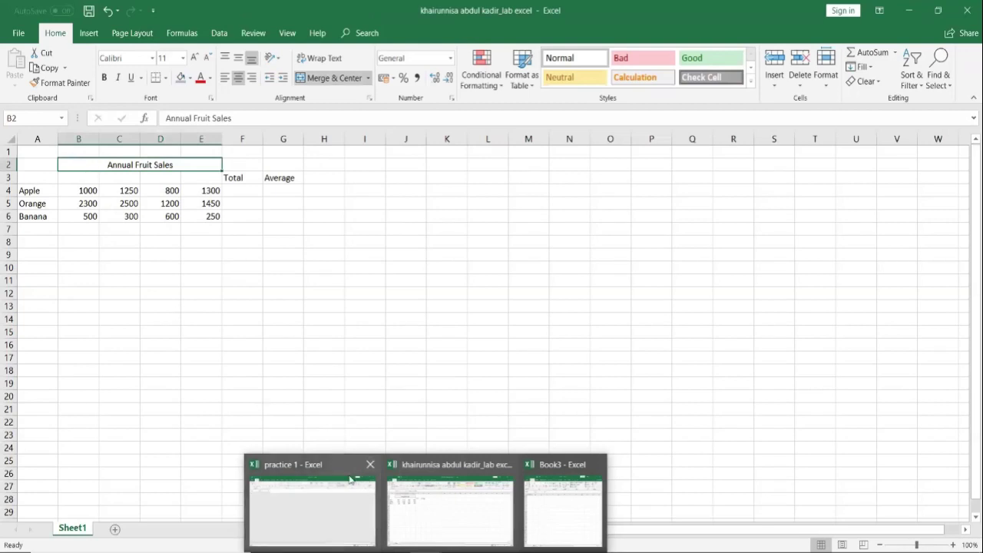
click(364, 410)
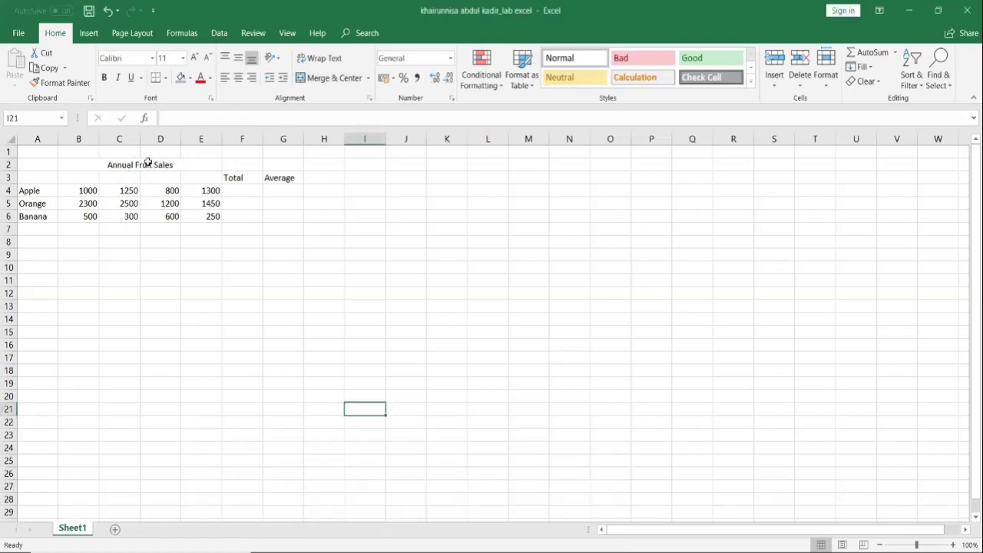
click(143, 163)
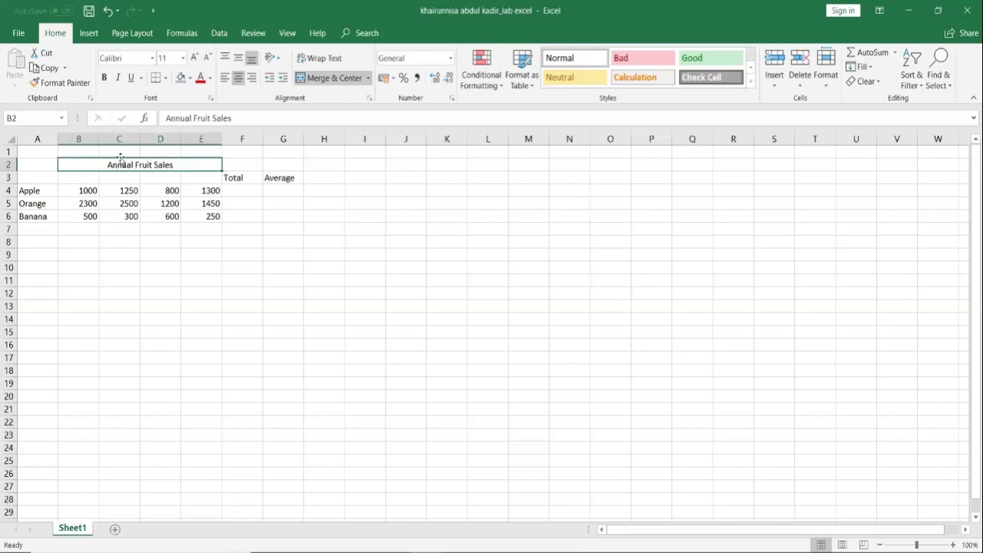
- Set the B2 title to the Algerian font at size 20
click(152, 60)
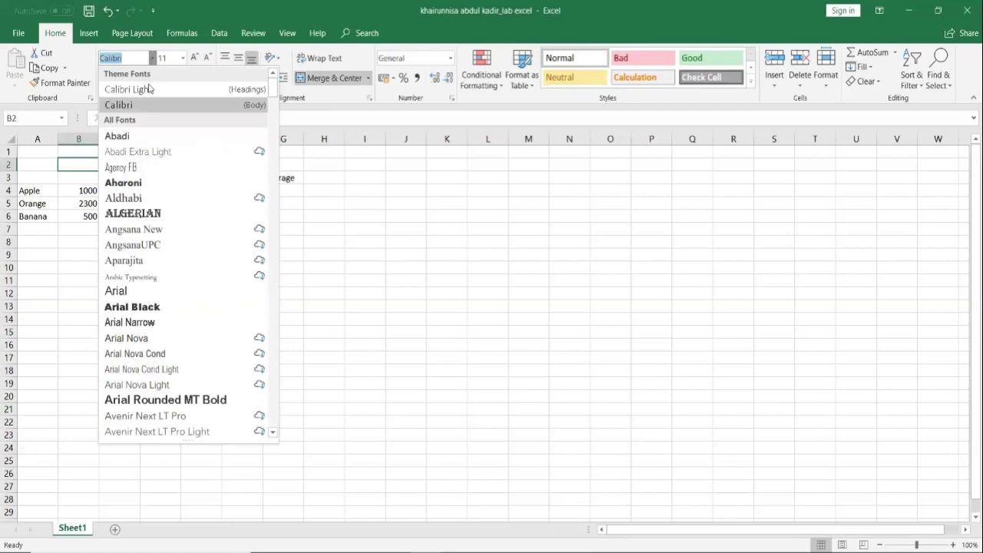
click(155, 213)
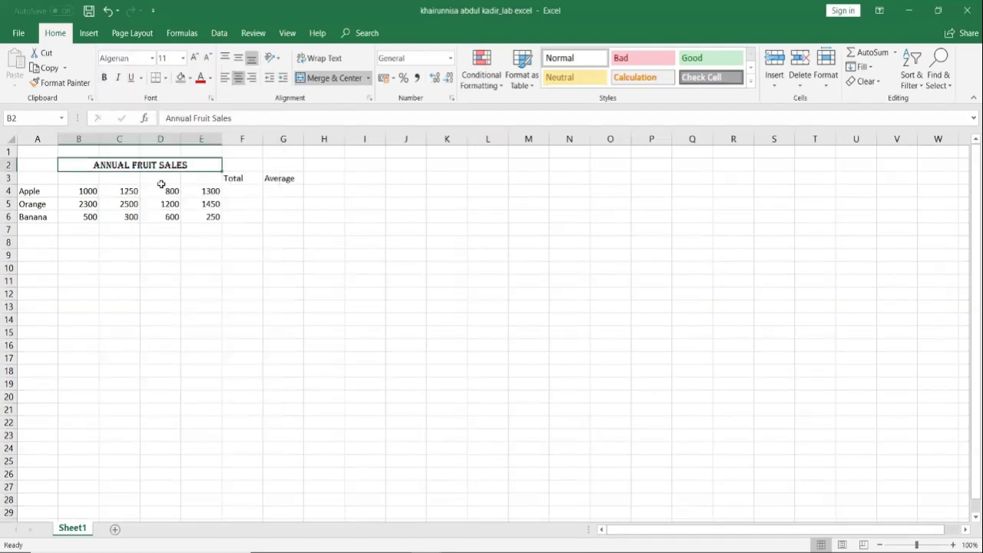
click(183, 60)
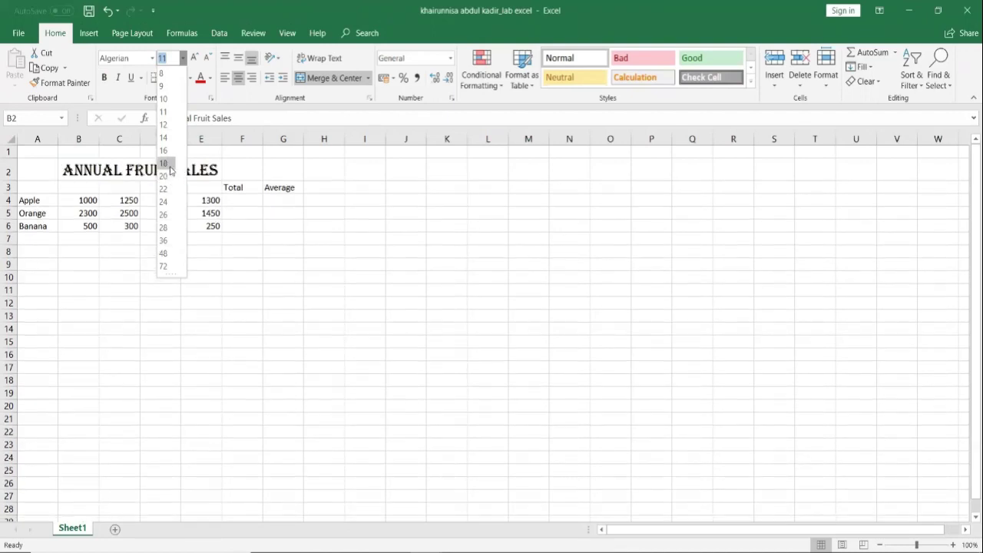
click(171, 177)
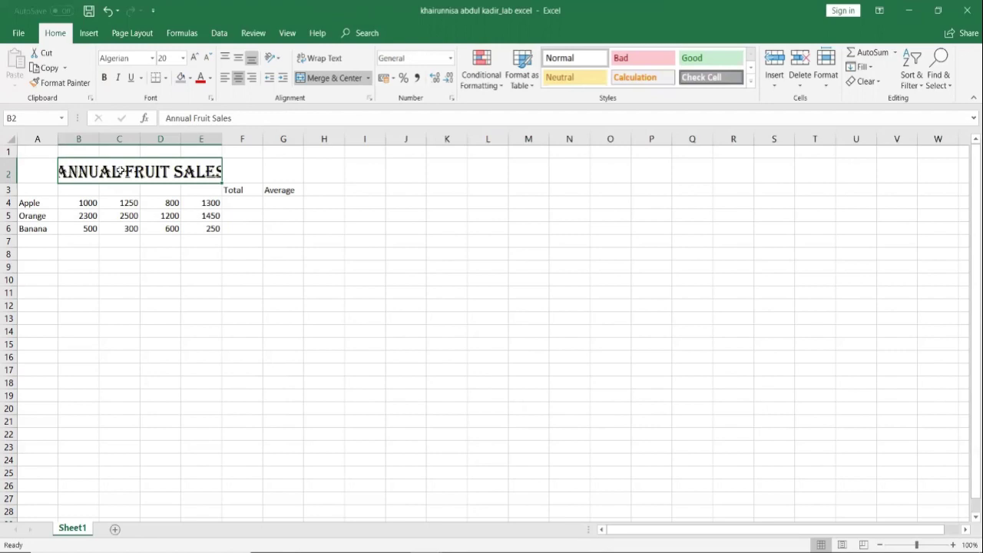
- Re-merge and centre the title across B2:F2
drag(212, 172, 252, 169)
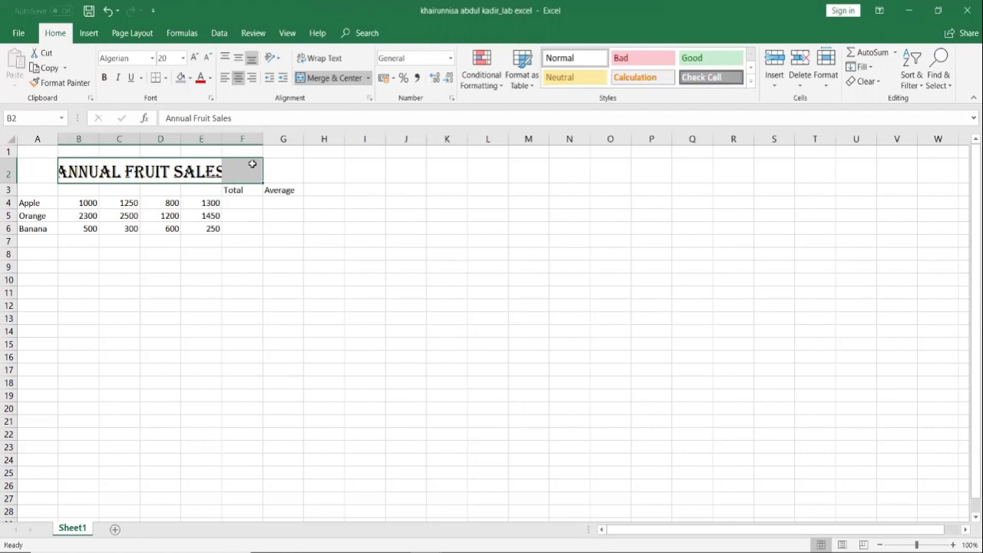
click(304, 78)
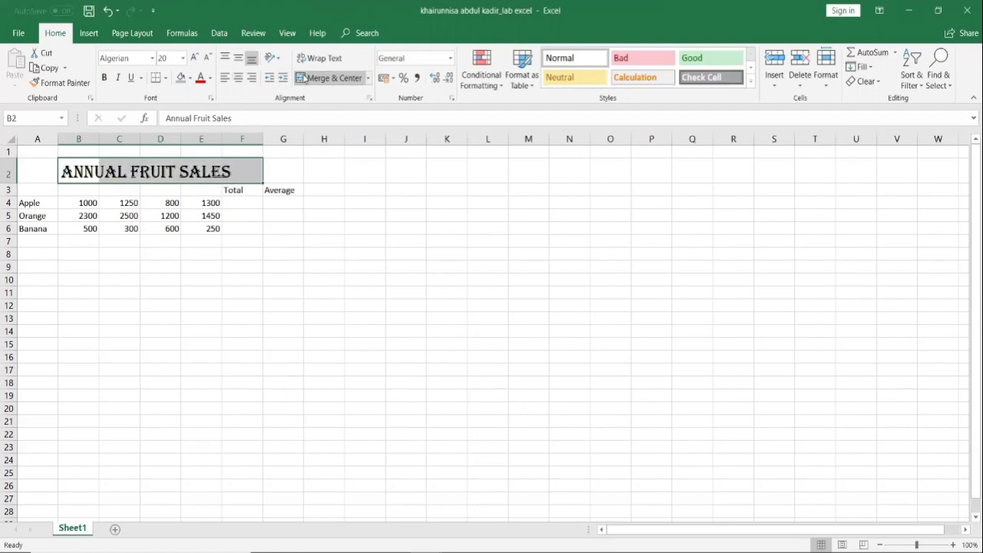
click(304, 78)
click(369, 240)
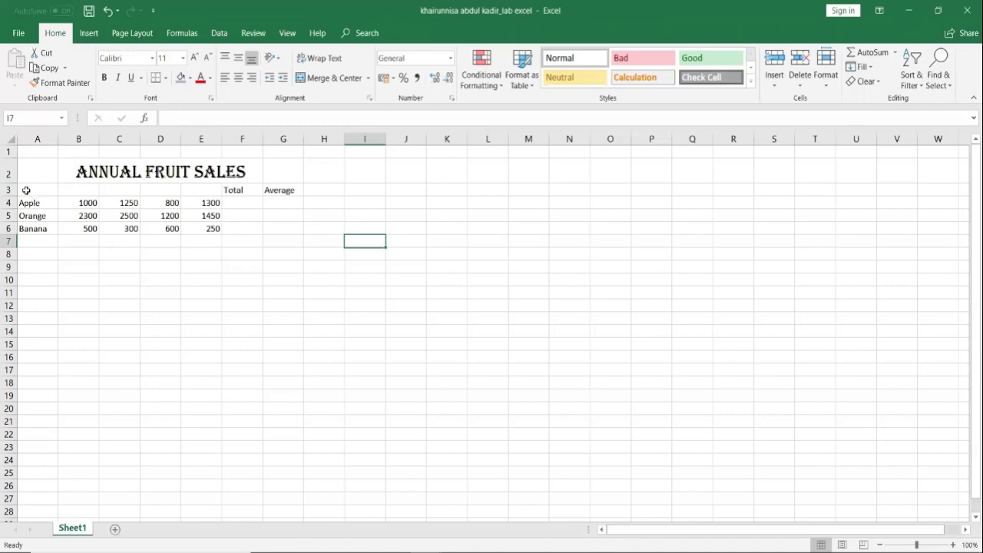
- Cut the fruit table with its headings and paste it at A6, shifting it down
double_click(324, 332)
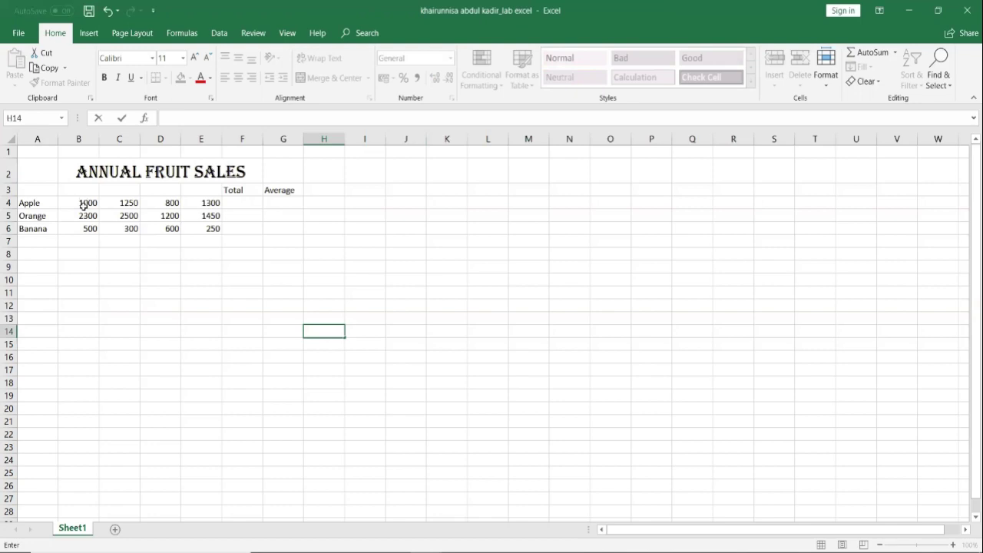
mouse_move(28, 189)
mouse_down()
mouse_move(282, 206)
mouse_move(280, 230)
mouse_up()
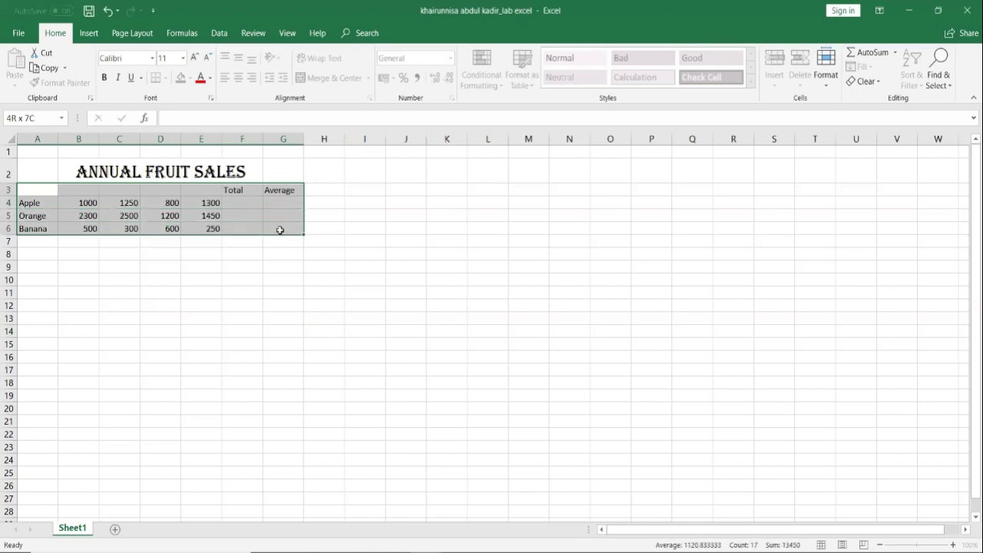
click(189, 287)
drag(27, 190, 285, 225)
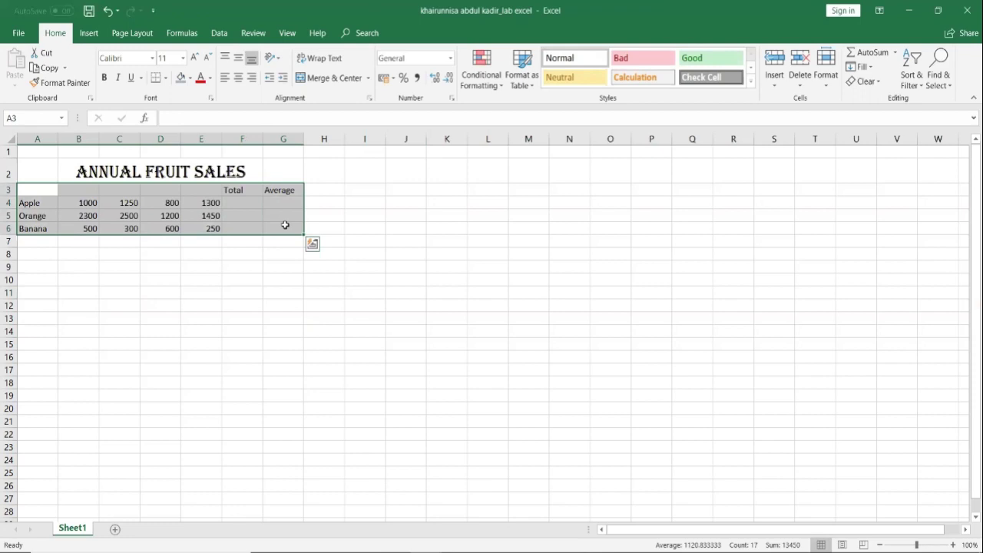
right_click(143, 217)
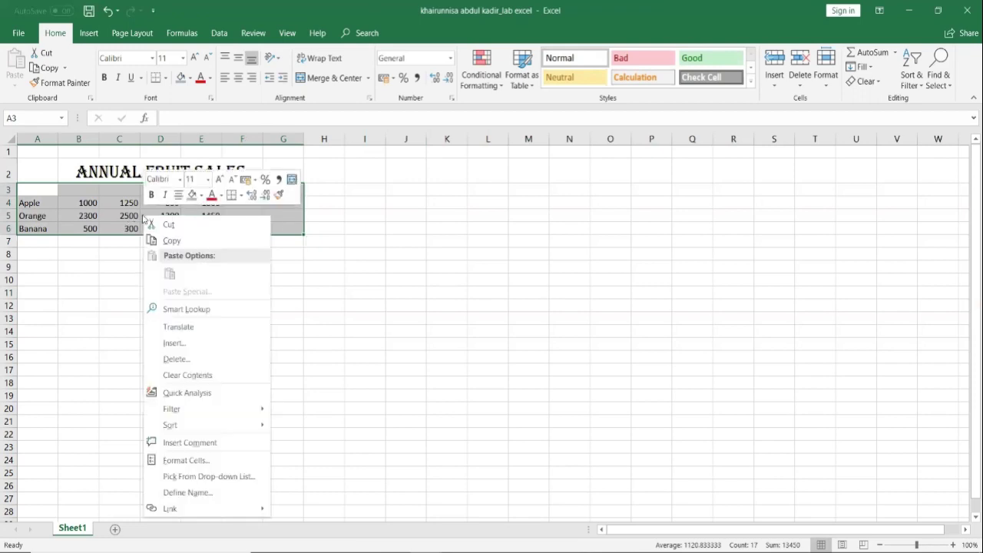
click(166, 225)
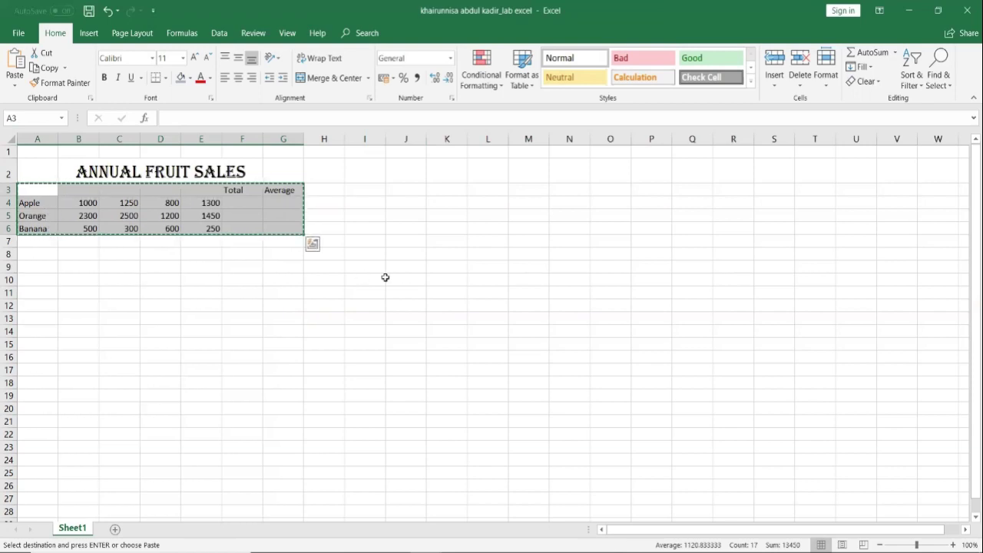
click(48, 227)
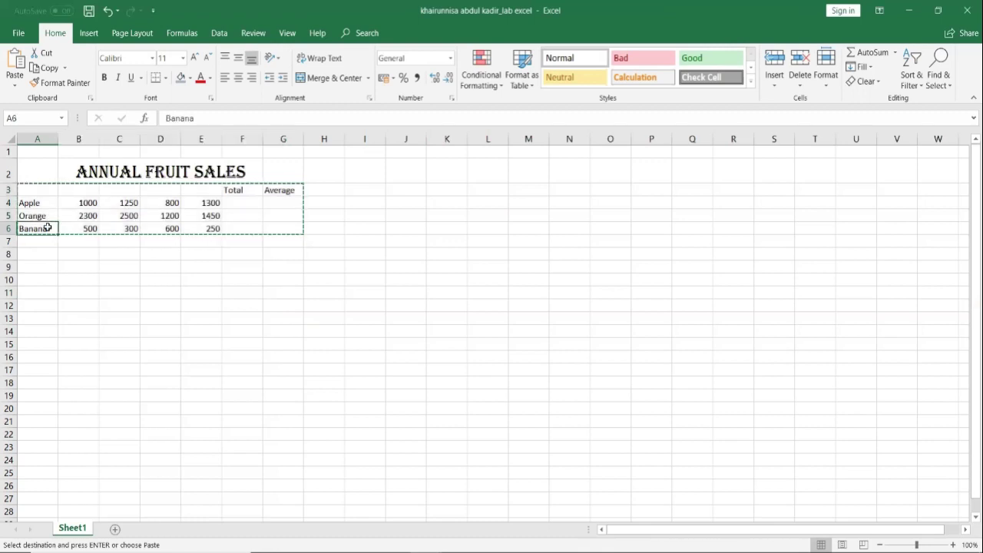
right_click(47, 228)
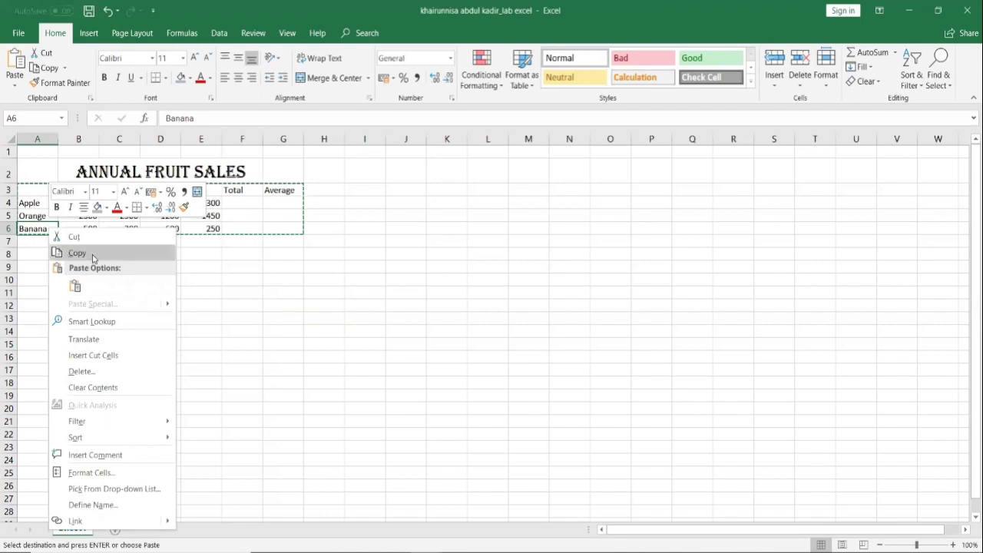
click(76, 287)
click(169, 327)
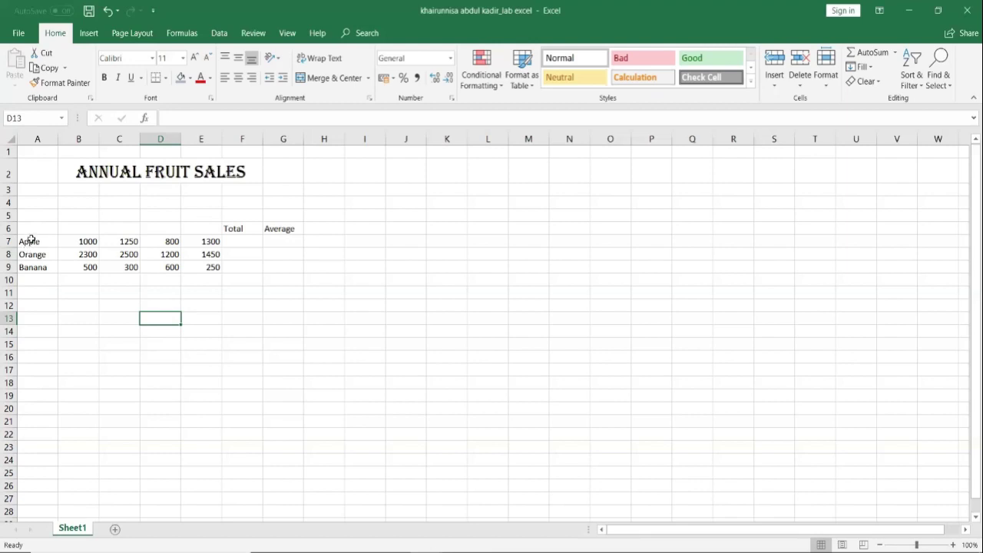
- Insert cells at A7:A9 with Shift cells right, moving Apple, Orange and Banana into column B
click(31, 239)
drag(31, 240, 28, 266)
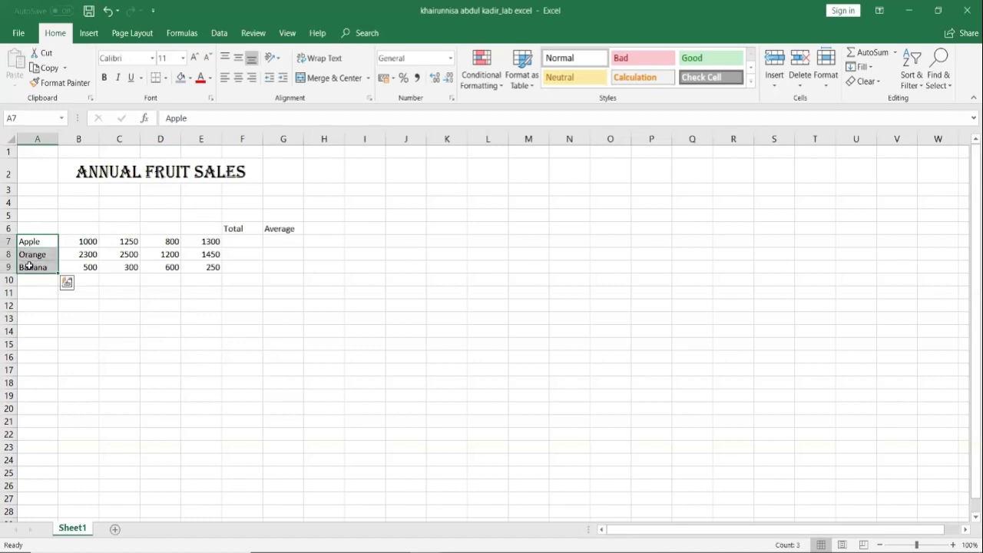
click(68, 328)
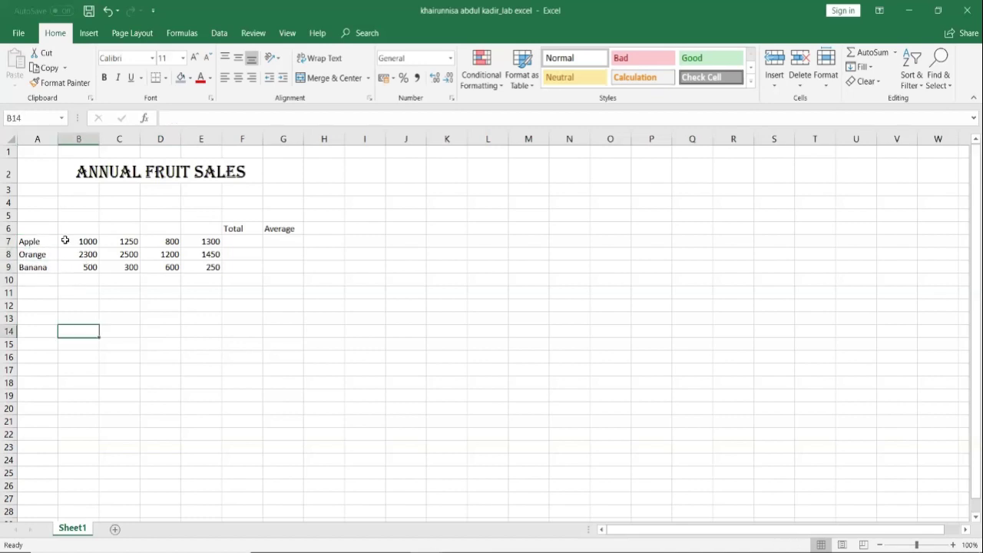
click(26, 240)
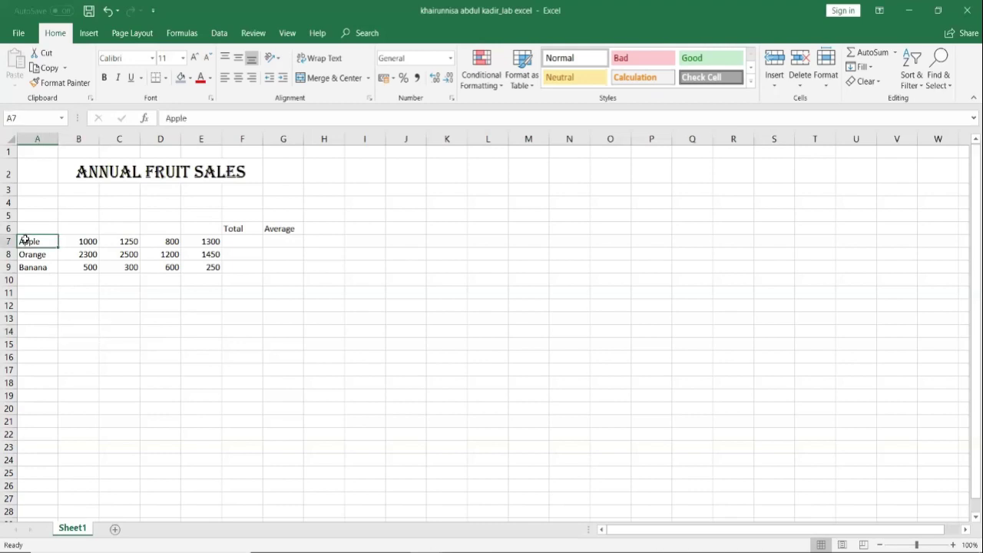
drag(25, 240, 26, 266)
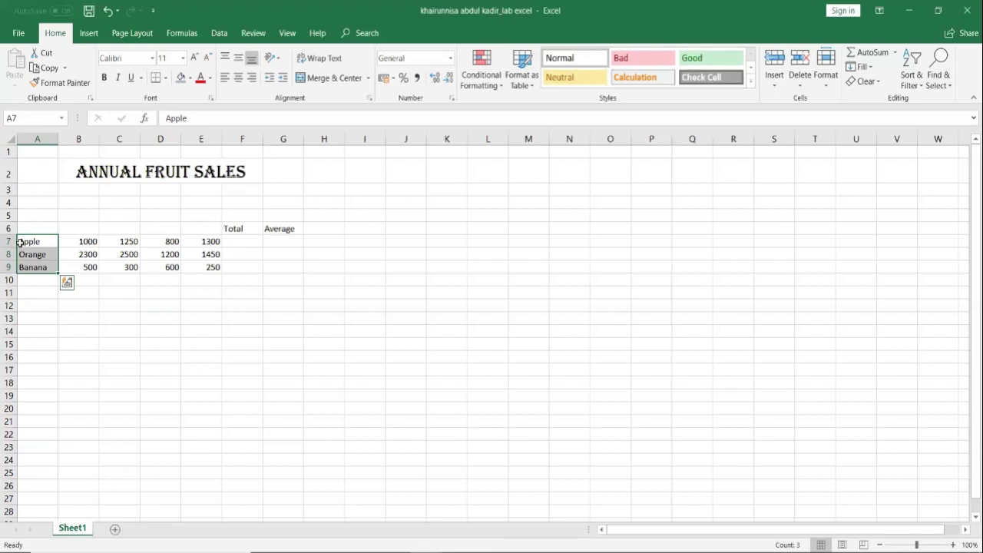
right_click(20, 241)
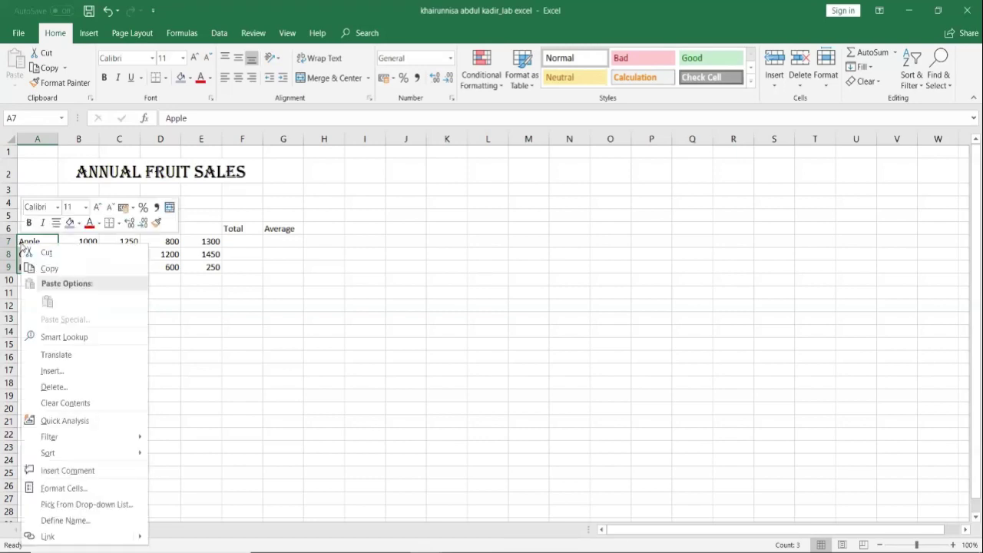
click(66, 376)
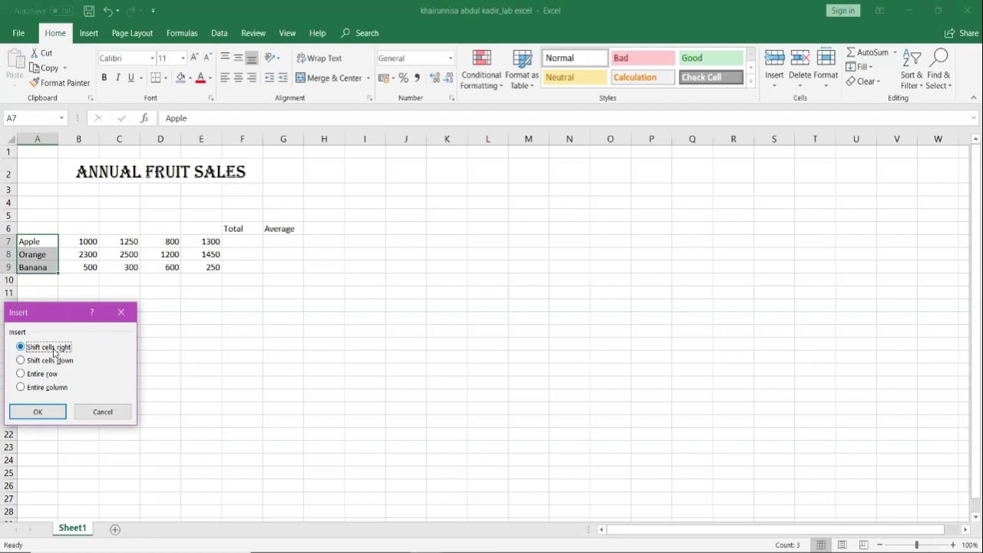
click(48, 413)
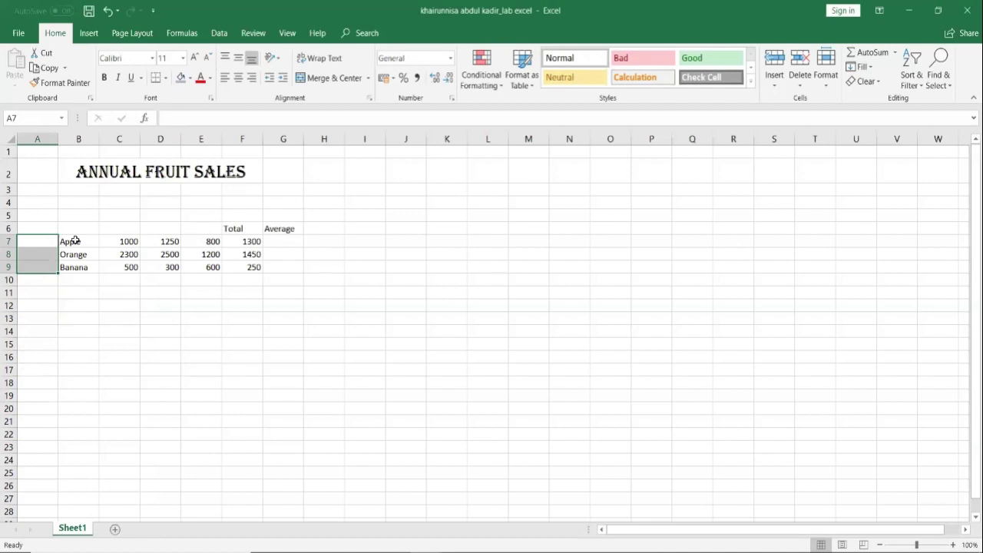
click(55, 316)
mouse_move(35, 241)
mouse_down()
mouse_move(36, 279)
mouse_move(37, 268)
mouse_up()
click(147, 355)
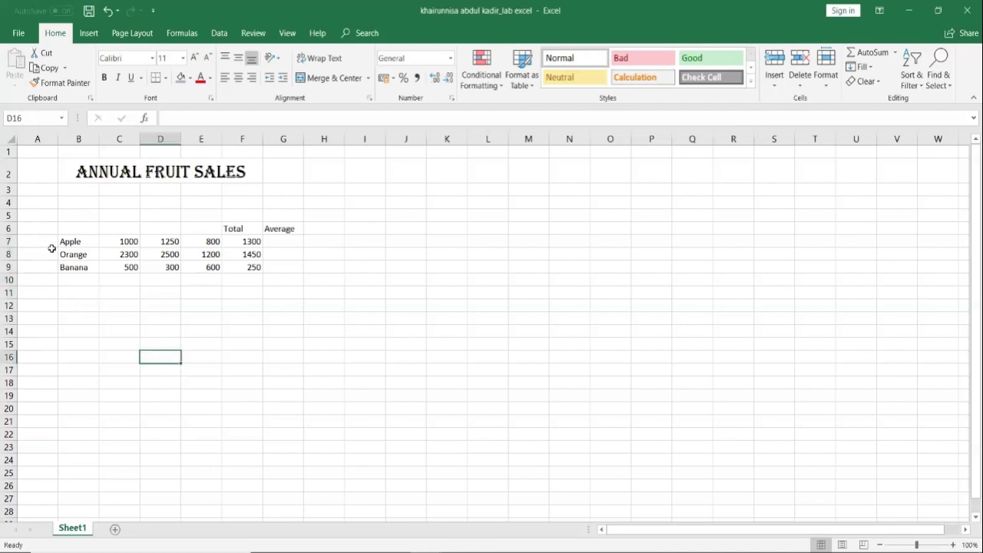
click(35, 227)
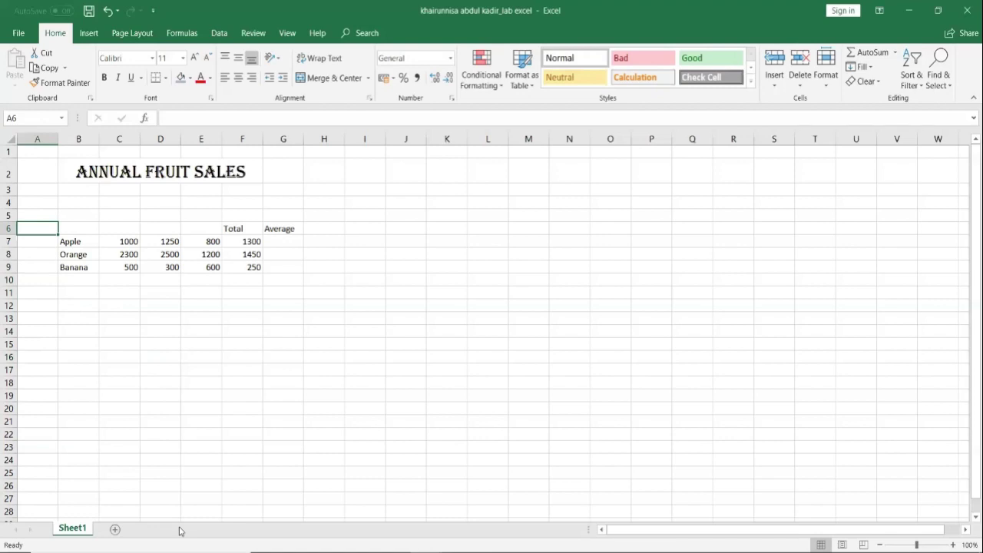
- Enter the heading 'Bil' in A6
text(Bil)
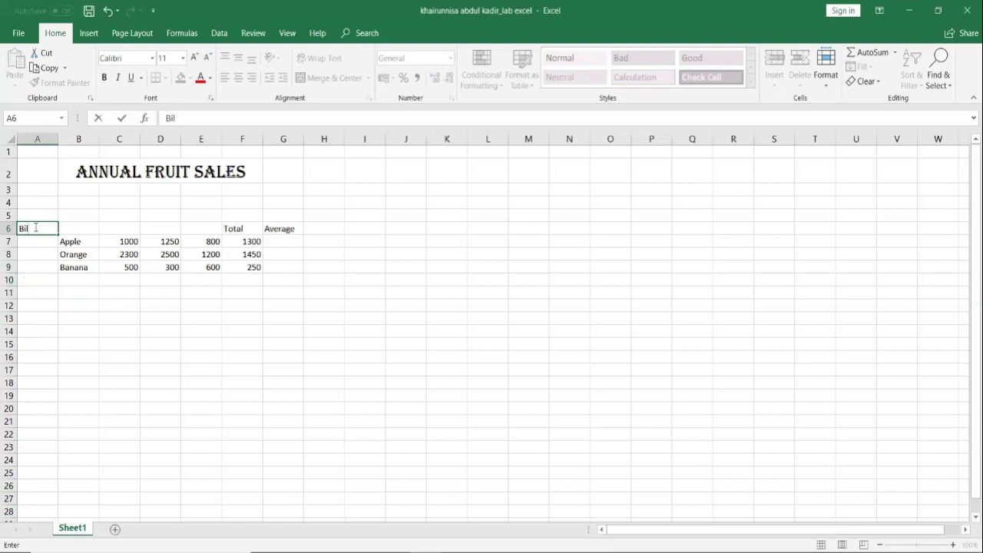
click(65, 365)
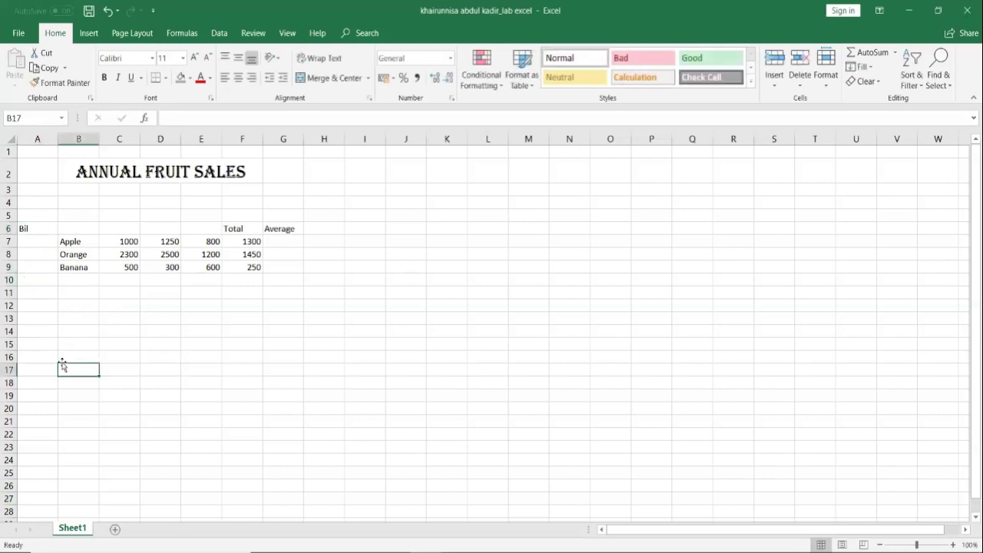
click(31, 220)
click(33, 228)
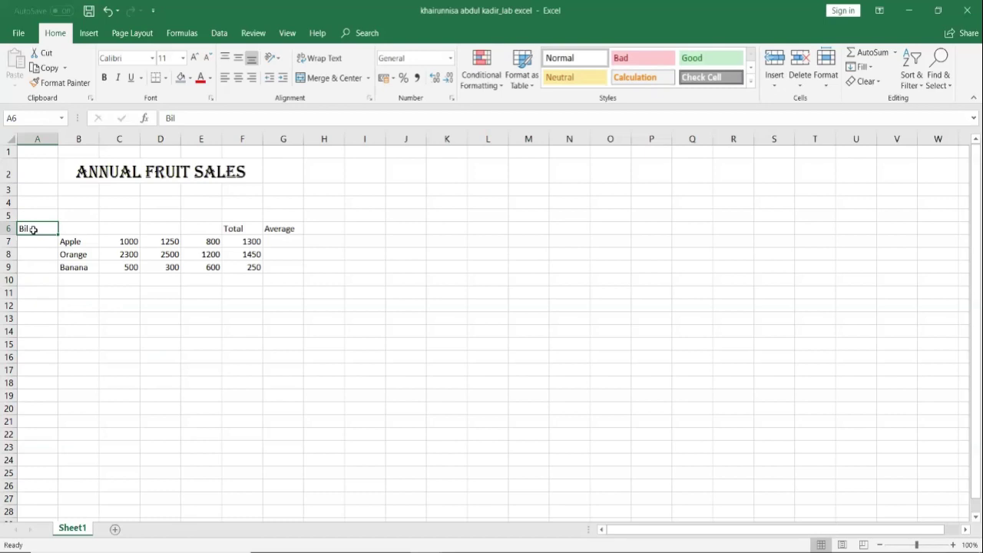
- Number A7:A10 with 1, 2, 3 and 4
click(47, 242)
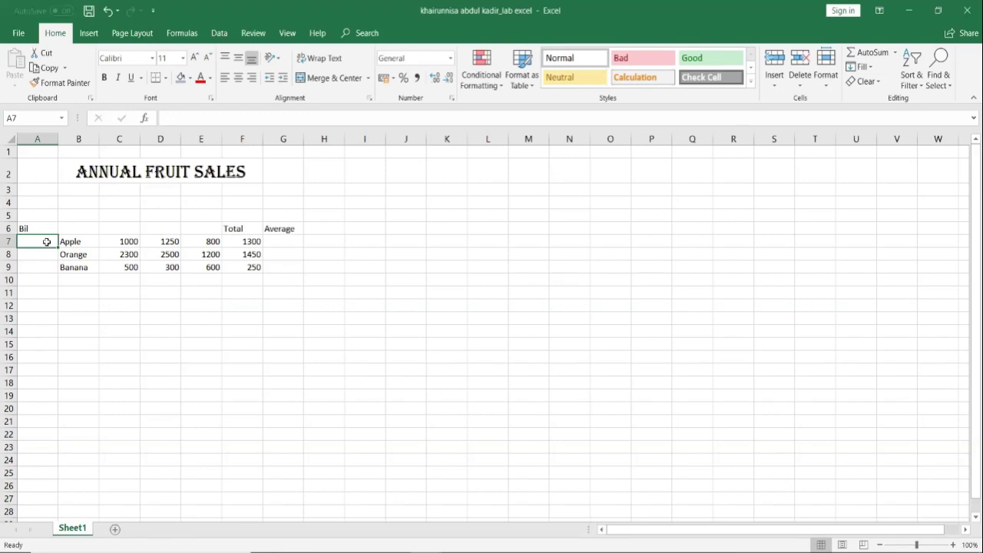
text(1)
key(Return)
text(2)
key(Return)
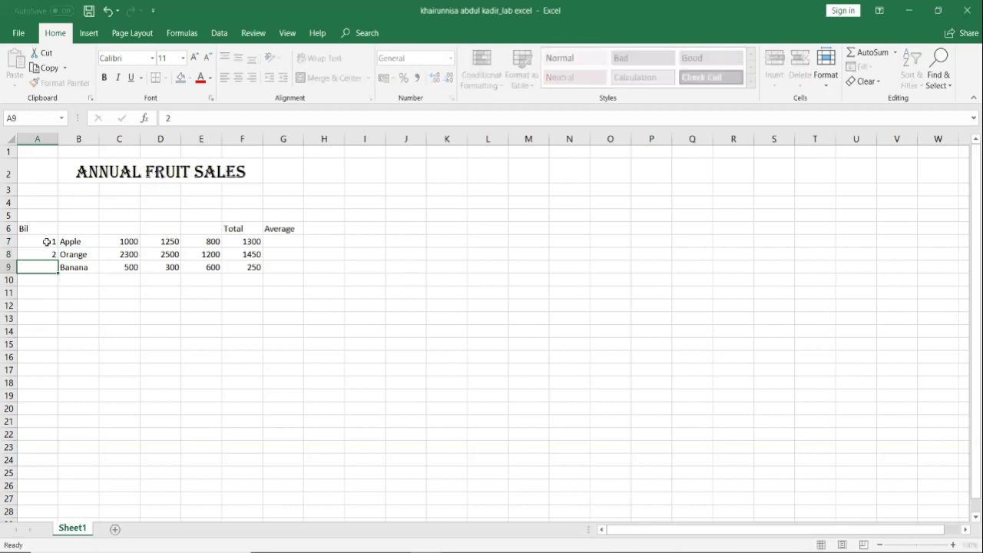
text(3)
key(Return)
text(4)
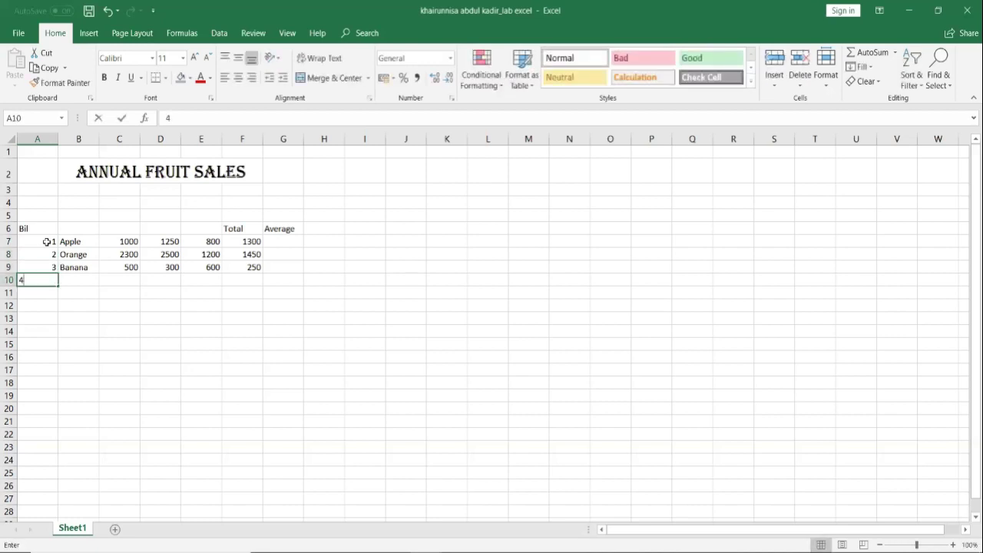
key(Return)
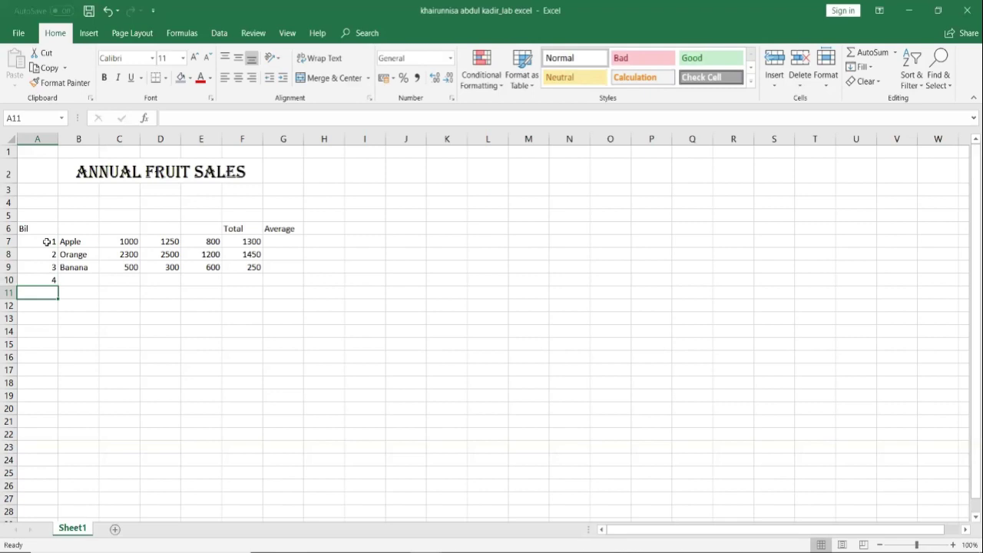
- Clear the numbers 1 to 4 from A7:A10
click(84, 371)
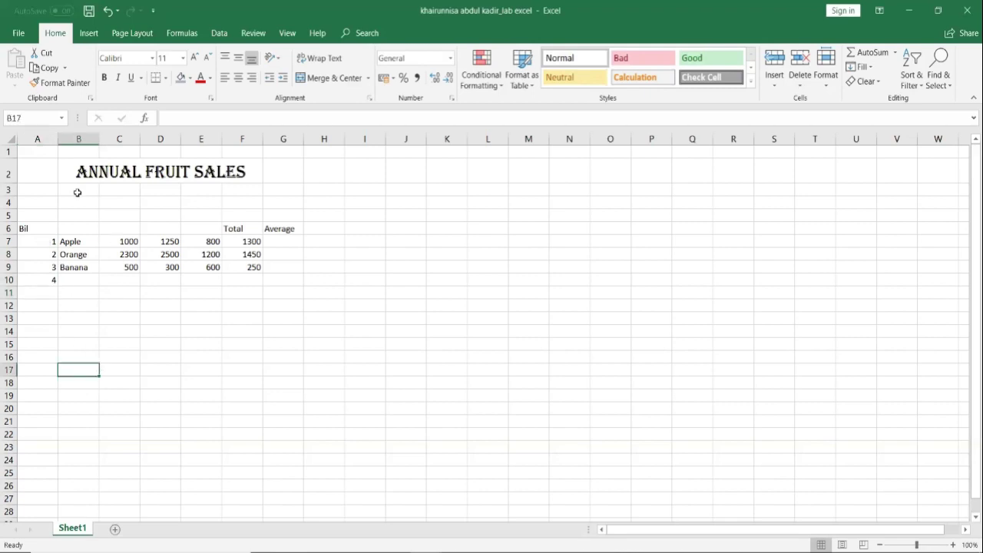
drag(35, 242, 38, 279)
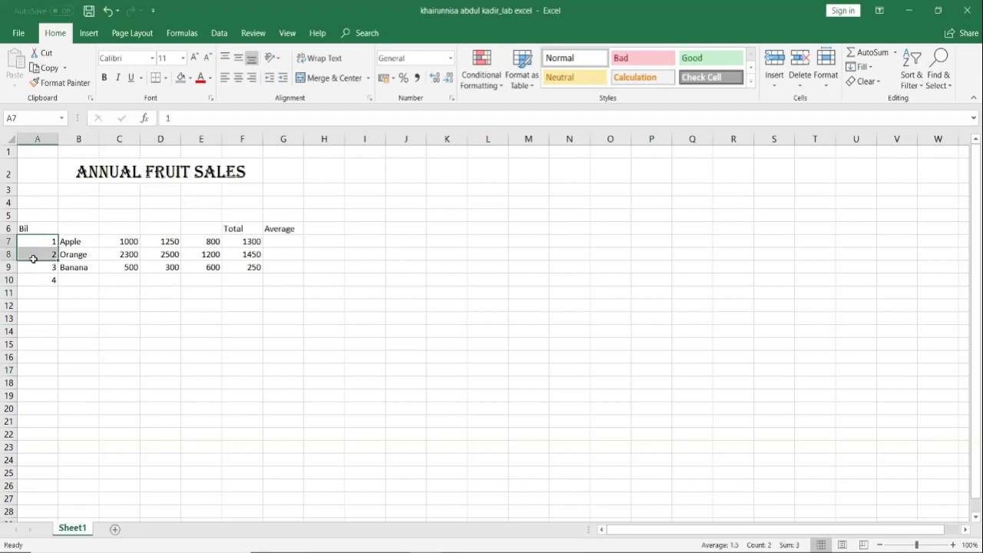
key(Delete)
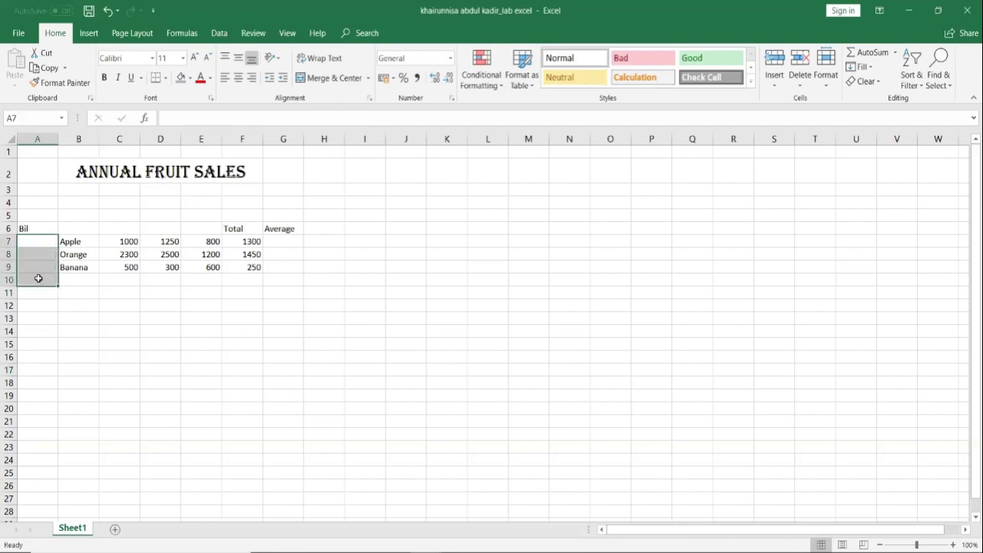
click(96, 348)
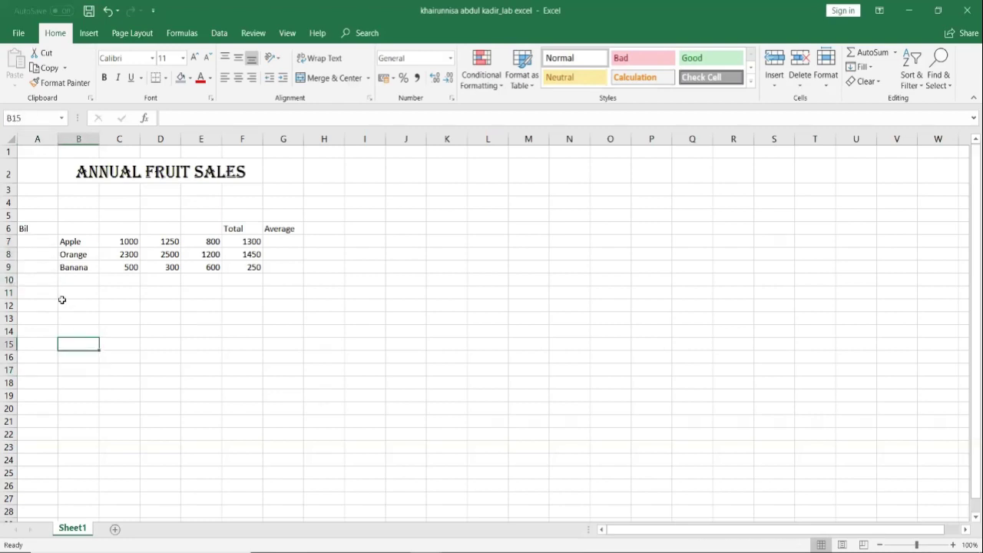
key(ctrl+z)
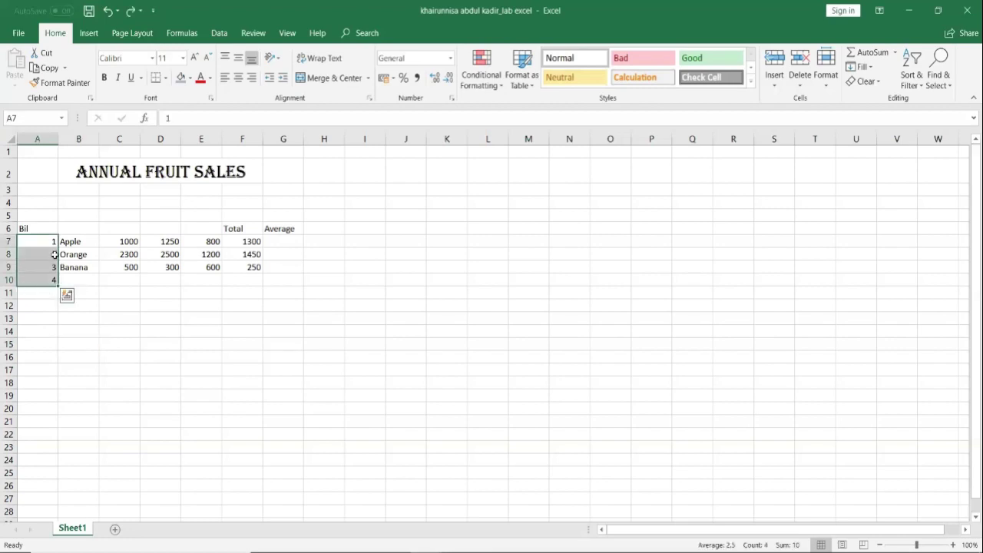
click(62, 327)
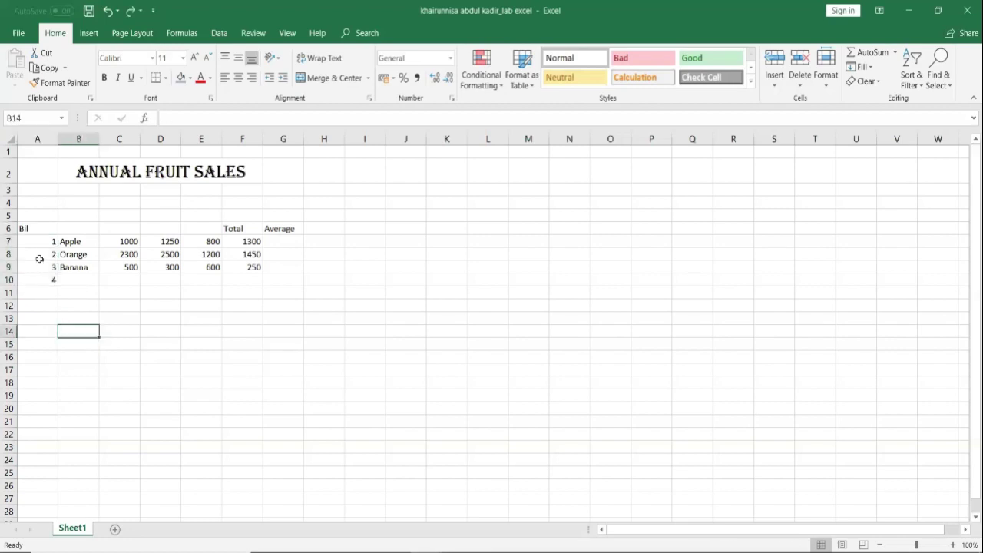
drag(43, 243, 45, 279)
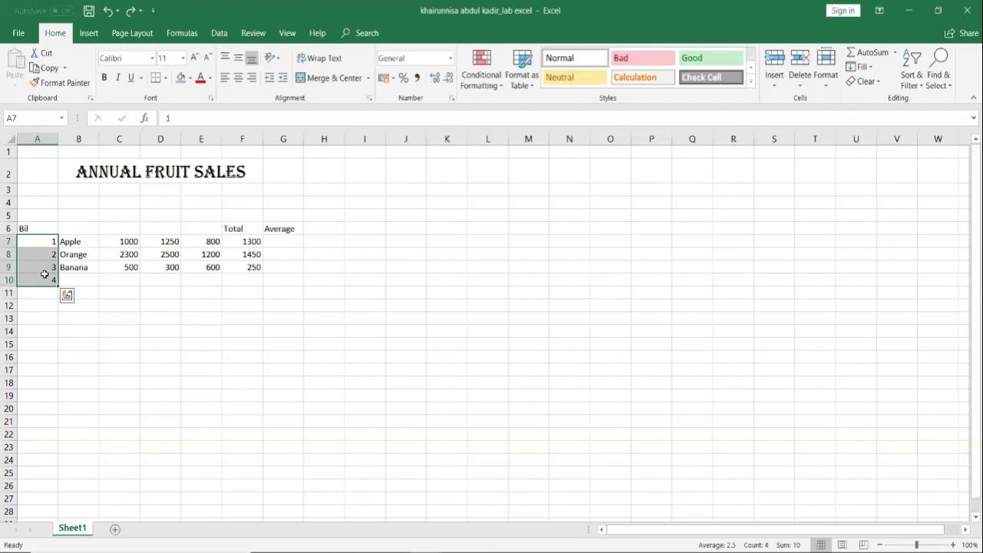
key(Delete)
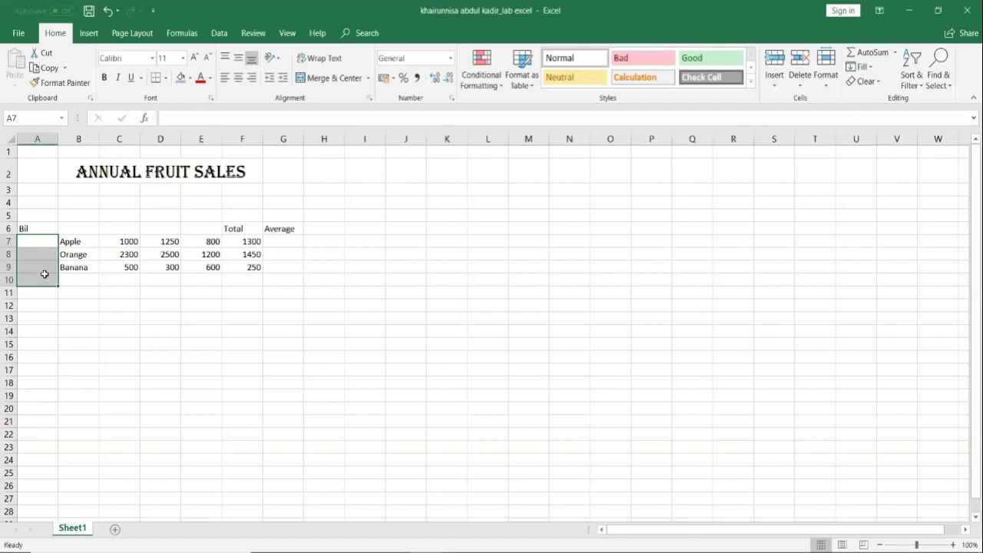
click(161, 345)
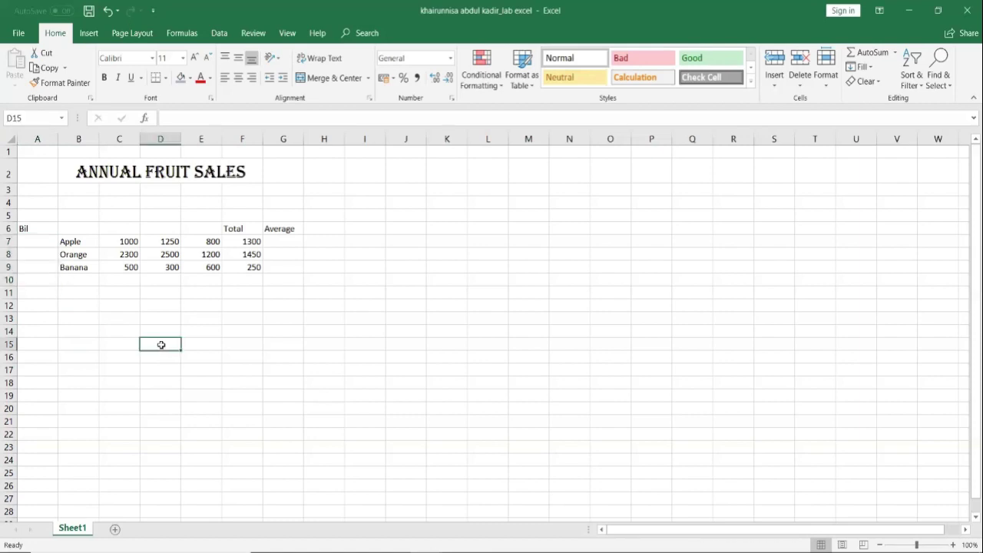
- Re-enter 1 in A7 and 2 in A8 to start the Bil numbering
click(39, 243)
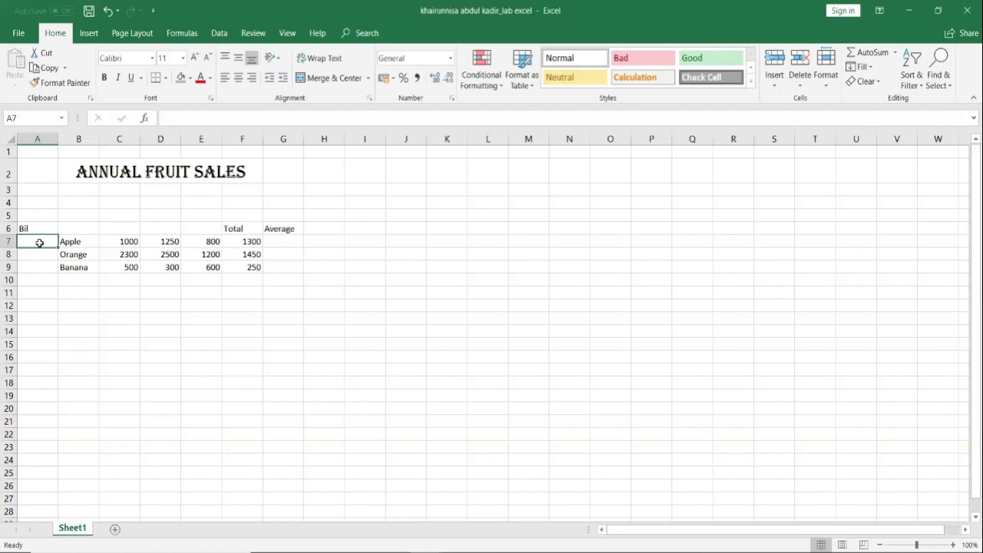
text(1)
key(Return)
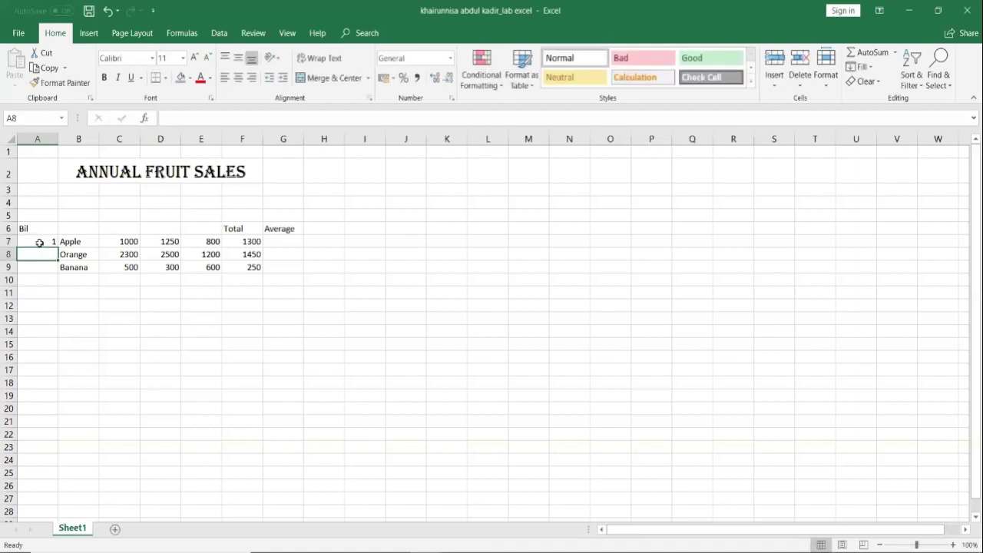
text(2)
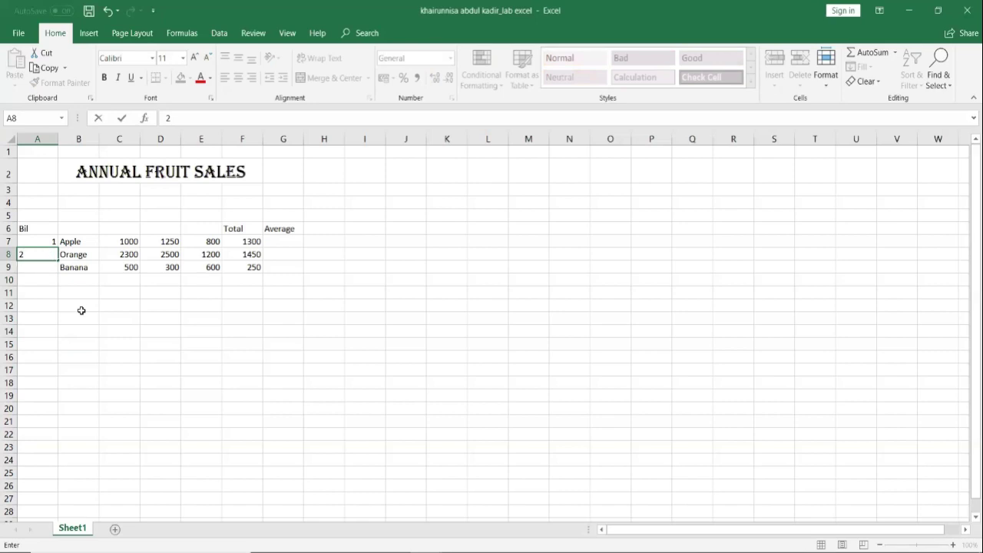
click(81, 308)
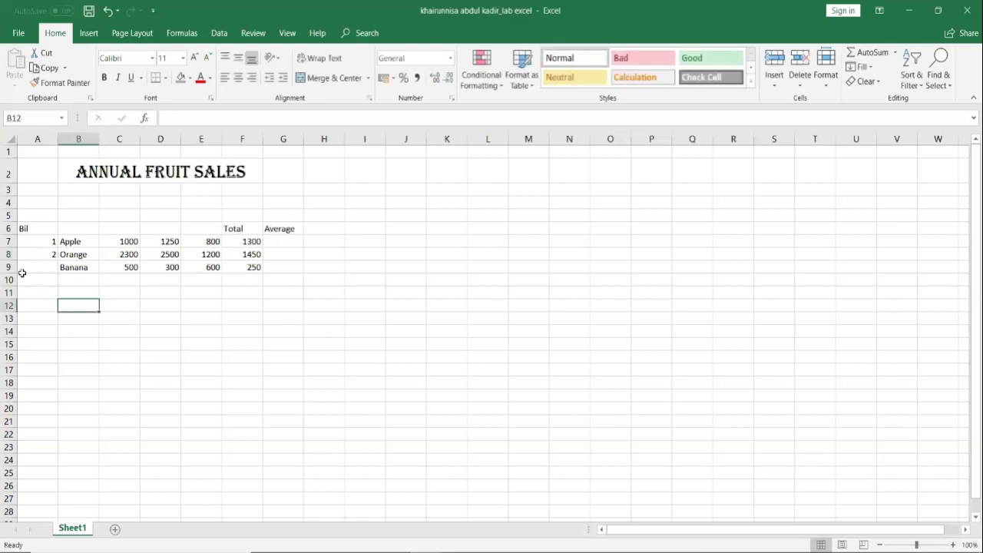
- Fill the 1, 2 series down column A to make Bil numbers 1–11 in A7:A17
click(25, 242)
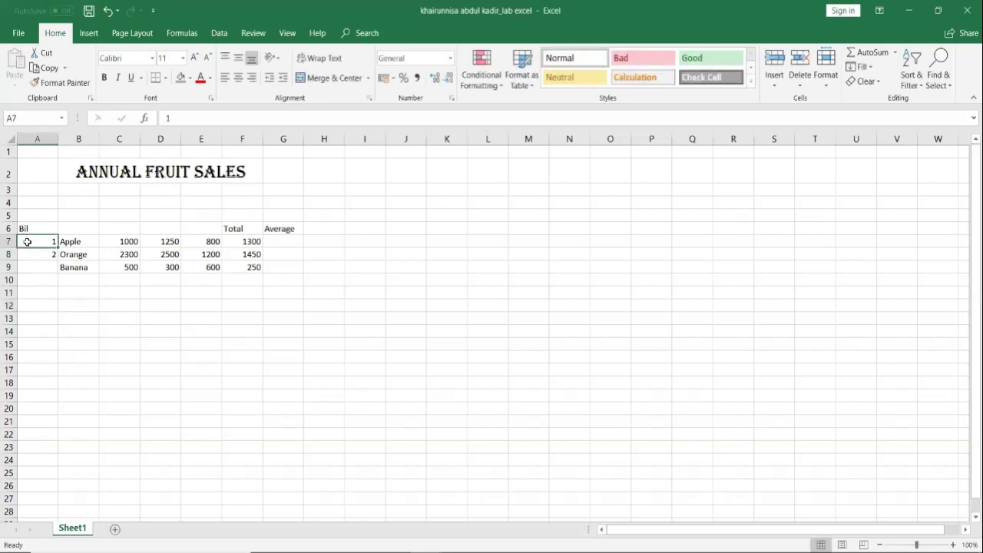
drag(29, 246, 28, 251)
click(119, 317)
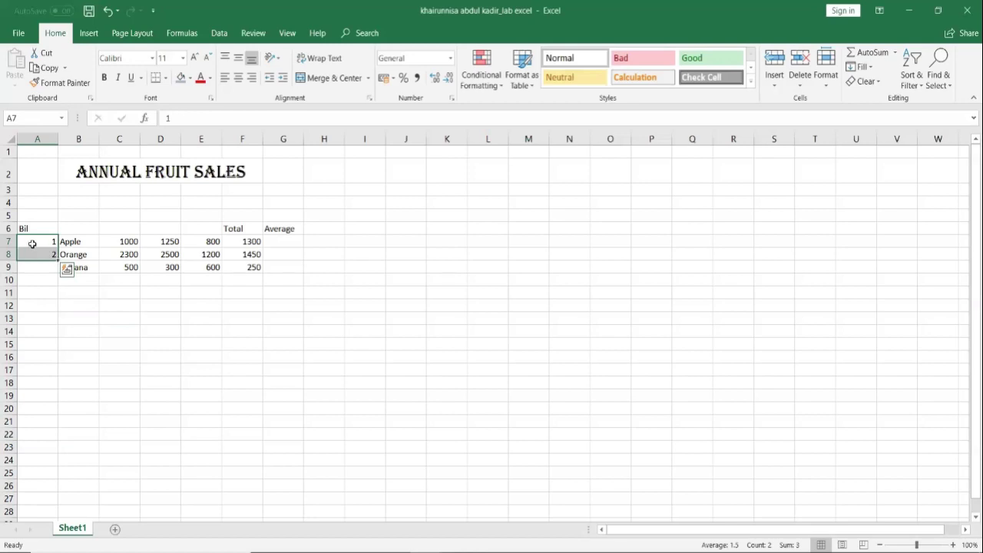
mouse_move(90, 330)
mouse_down()
mouse_move(494, 351)
mouse_move(406, 341)
mouse_up()
click(484, 368)
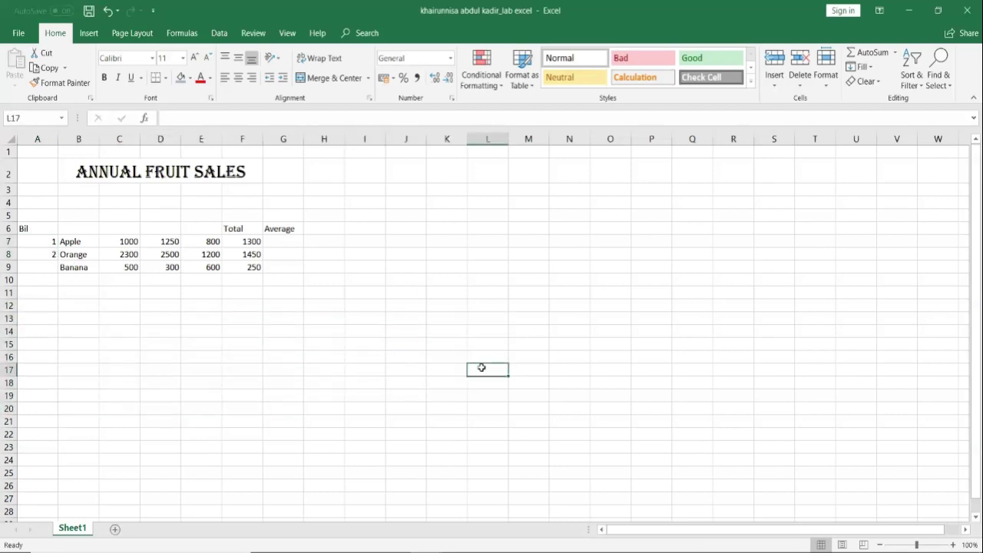
drag(36, 237, 37, 257)
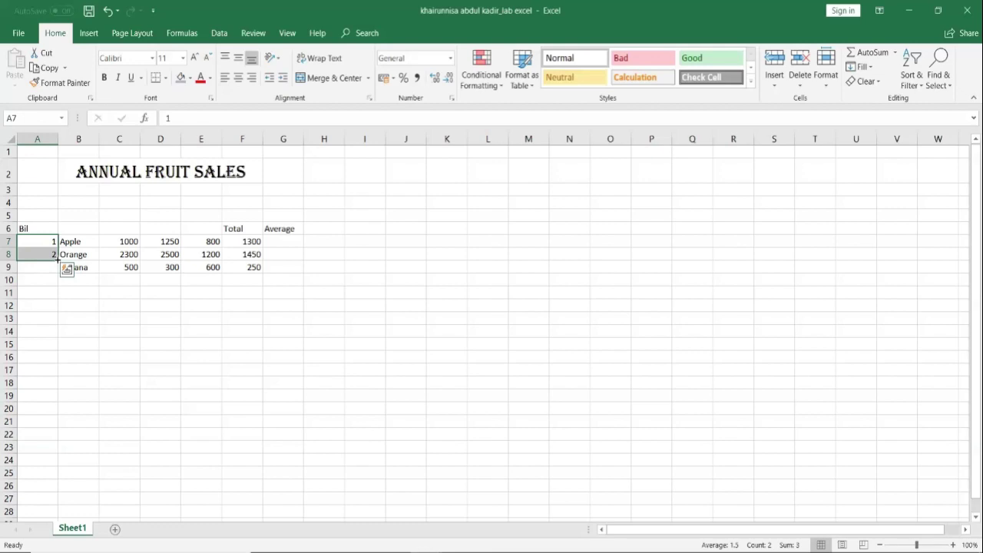
drag(57, 262, 58, 259)
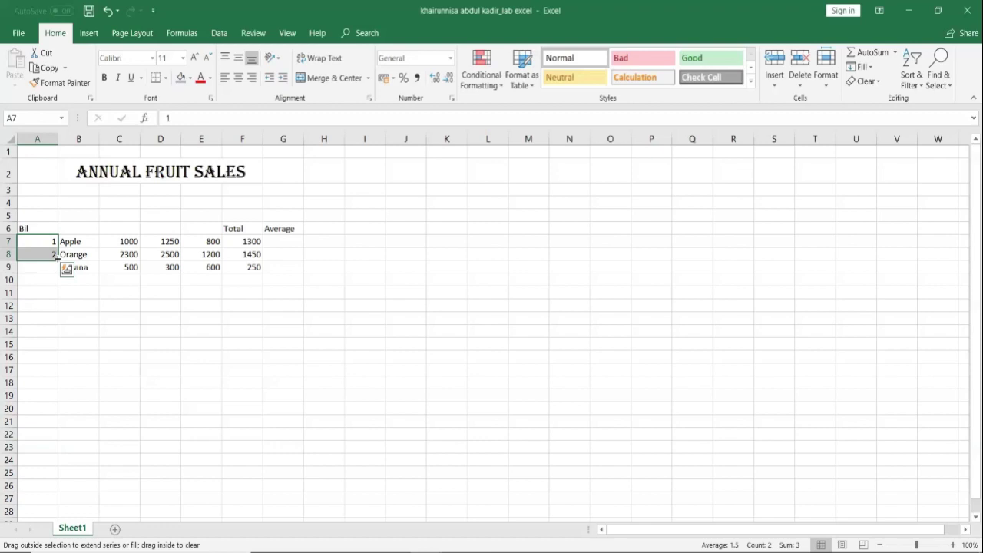
drag(57, 260, 56, 373)
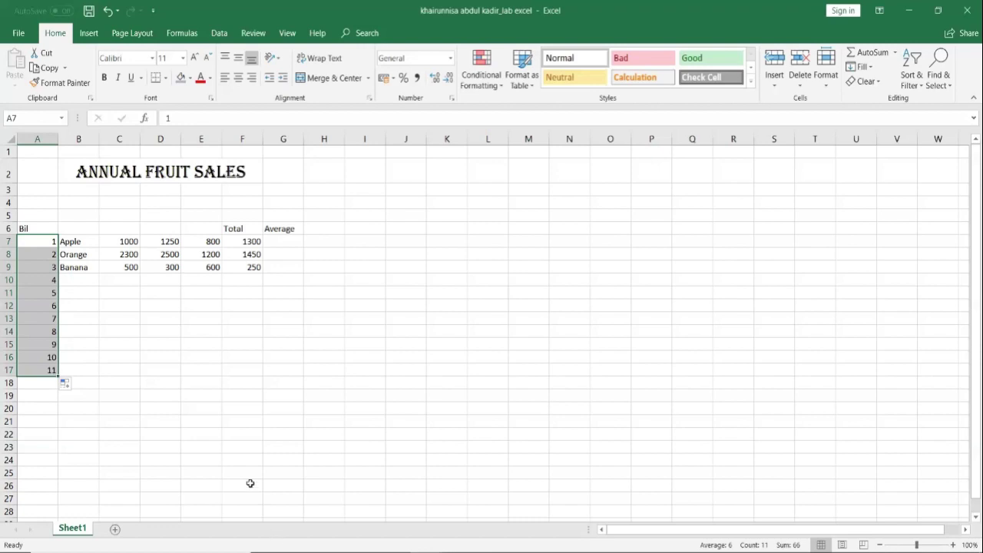
- Try centring the Bil numbers, then undo to keep them right-aligned
click(238, 78)
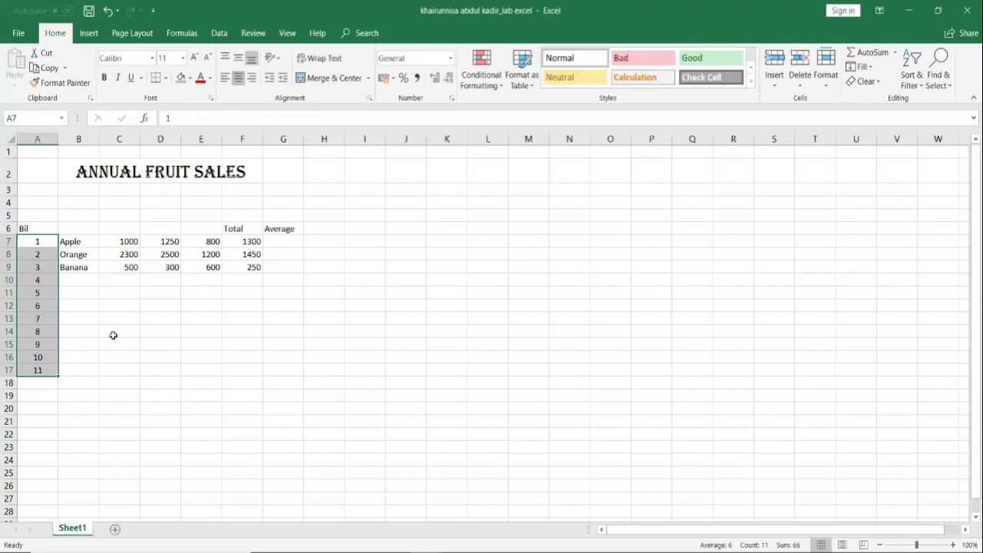
key(ctrl+z)
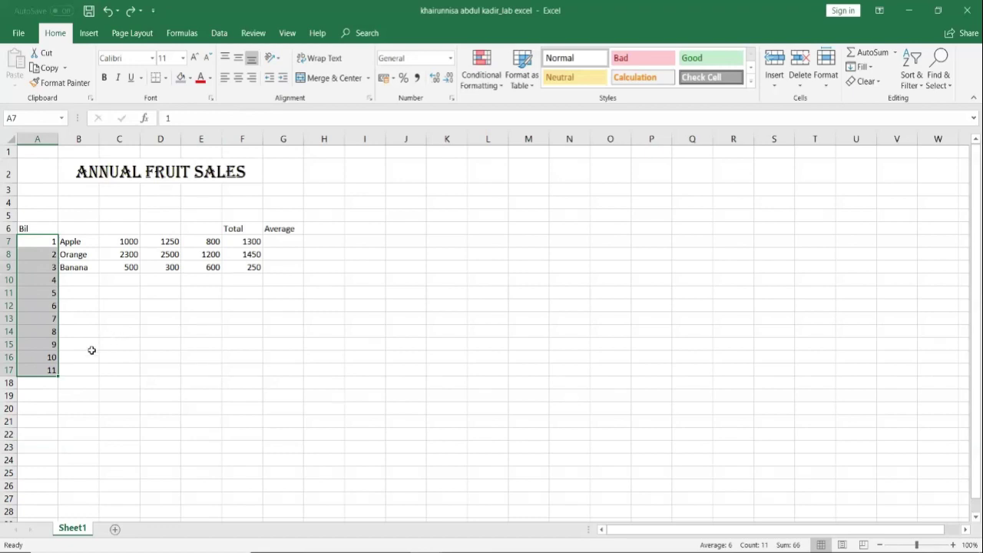
click(85, 346)
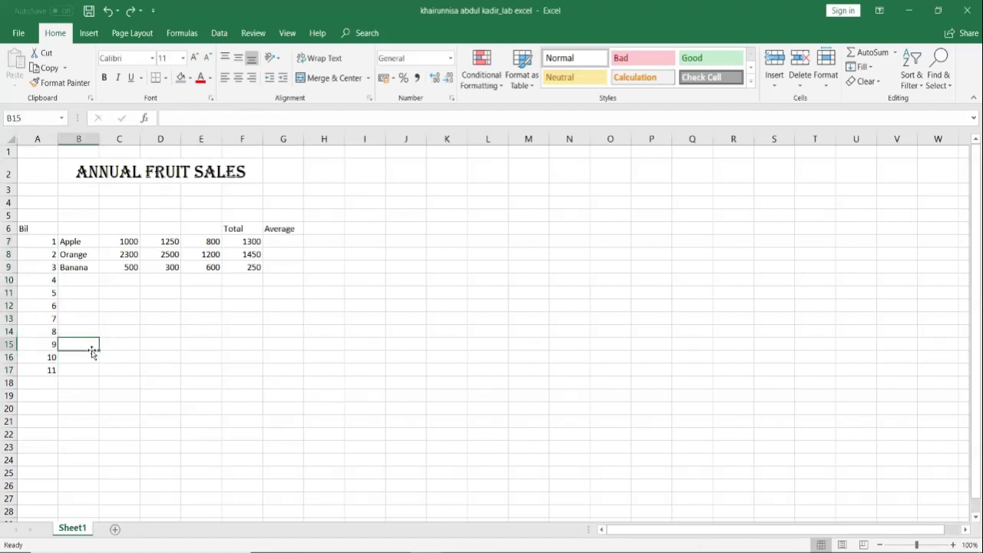
click(585, 232)
text(1)
key(Return)
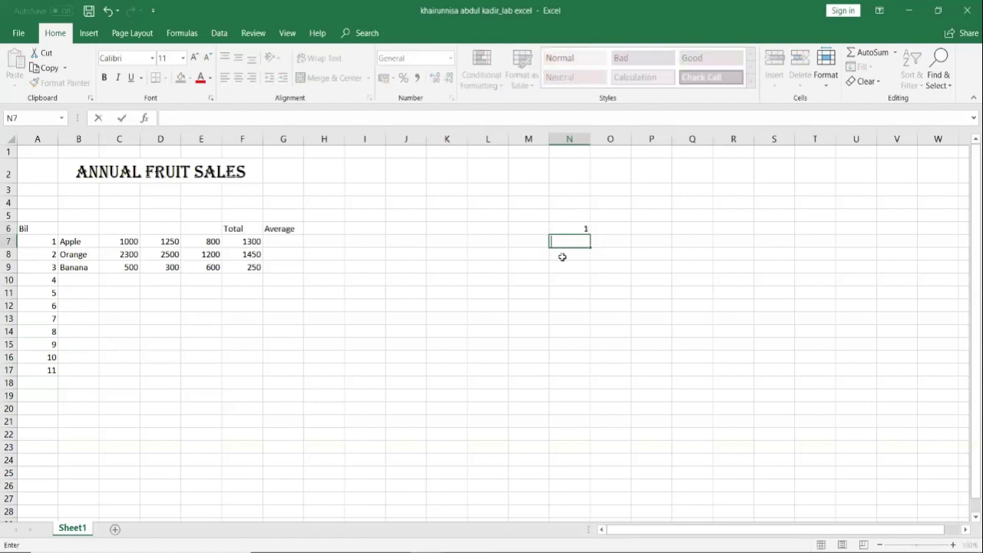
click(651, 280)
click(572, 229)
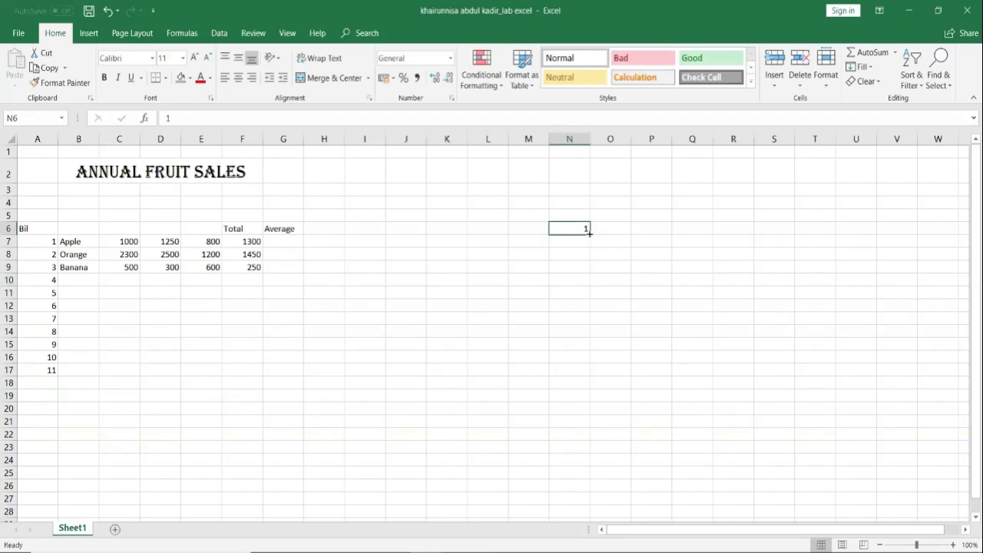
drag(589, 232, 592, 397)
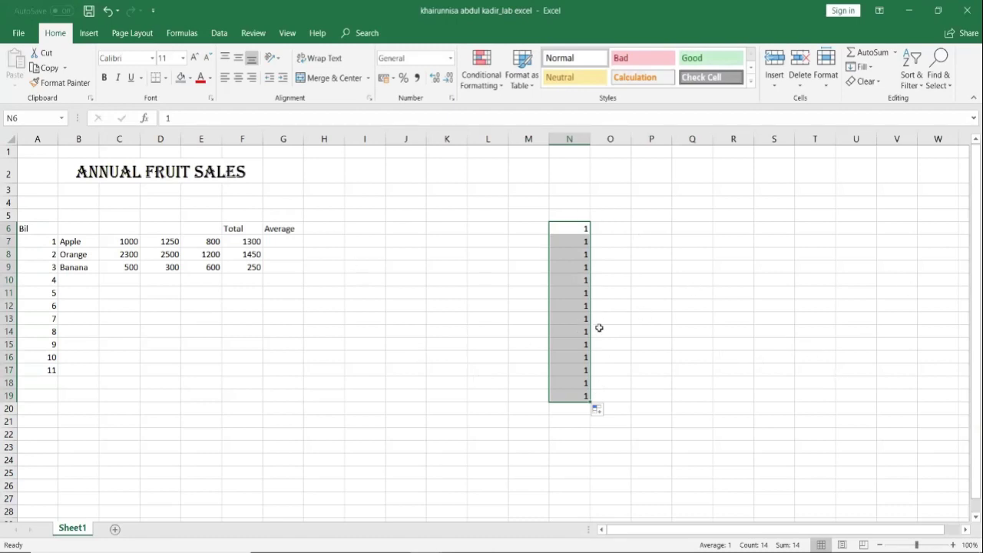
key(ctrl+z)
click(567, 244)
click(577, 228)
click(579, 244)
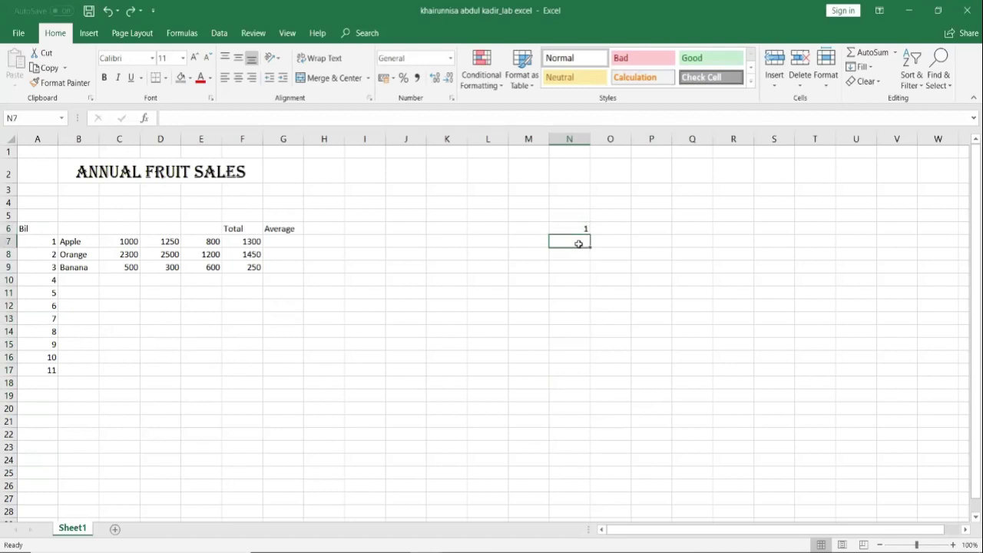
text(2)
drag(582, 228, 575, 242)
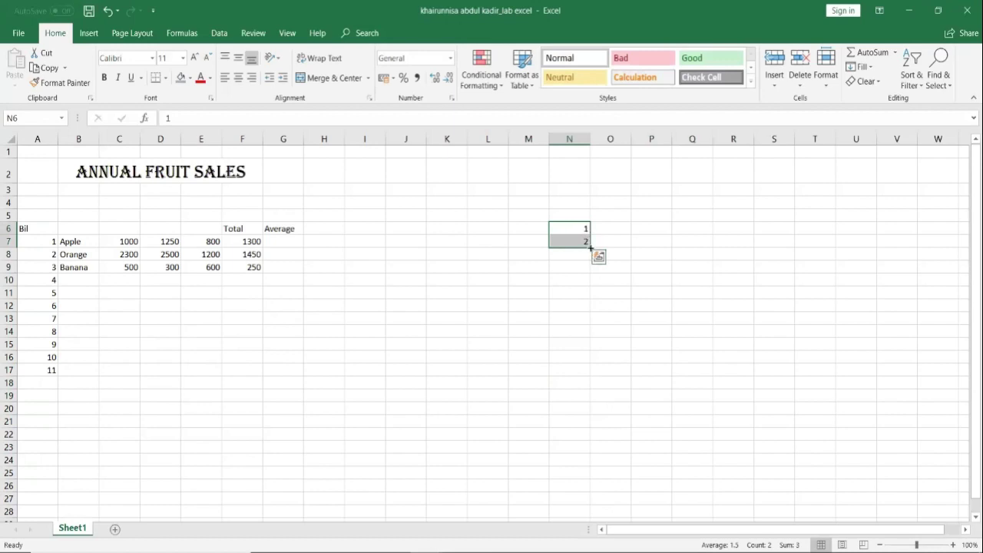
drag(589, 246, 590, 430)
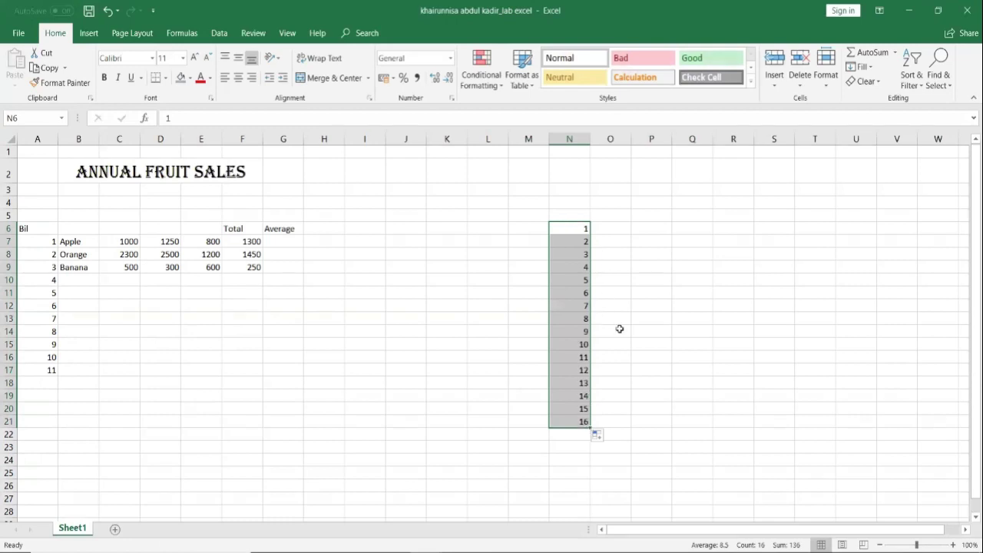
key(ctrl+z)
key(ctrl+z)
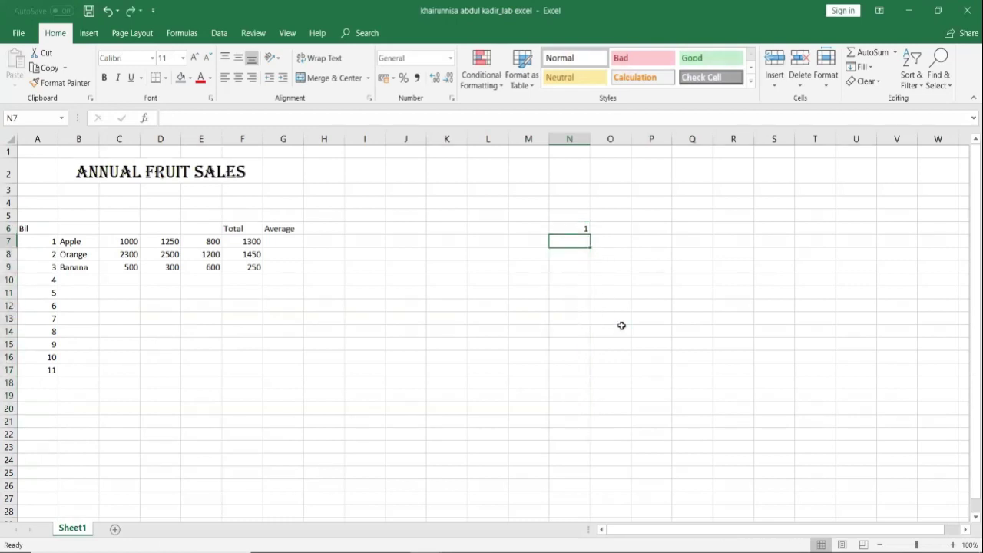
key(ctrl+z)
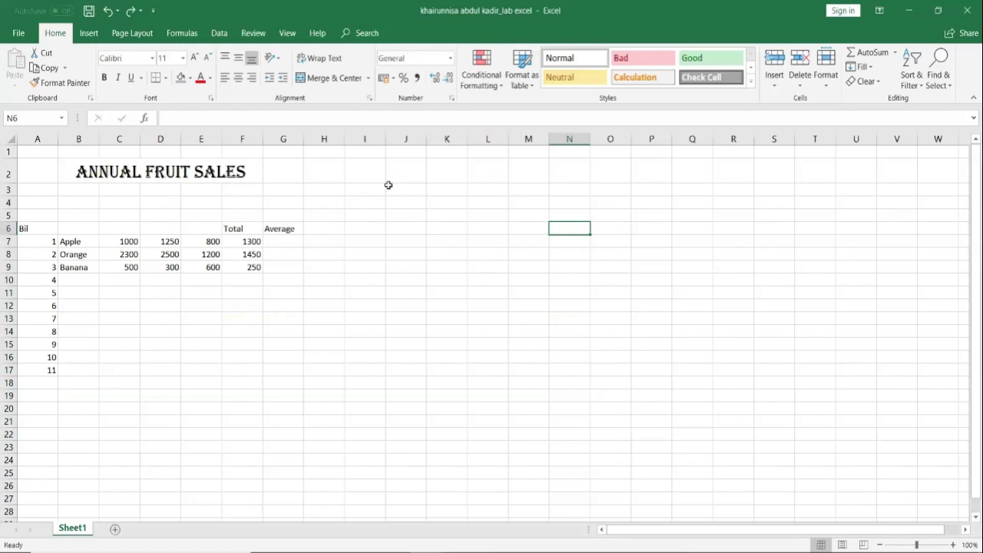
- Enter the header 'Fruits Name' in B6, correcting the typo
click(89, 228)
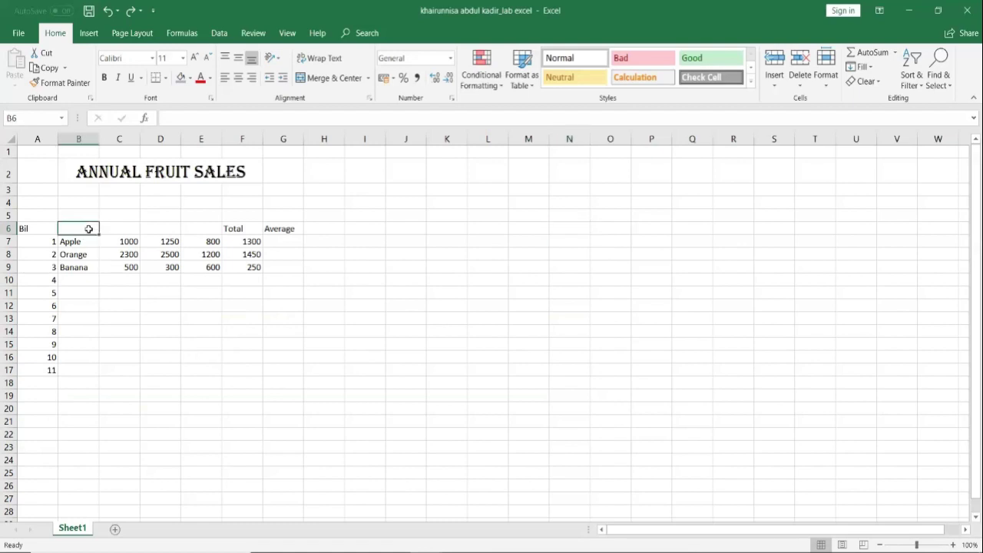
text(Frui)
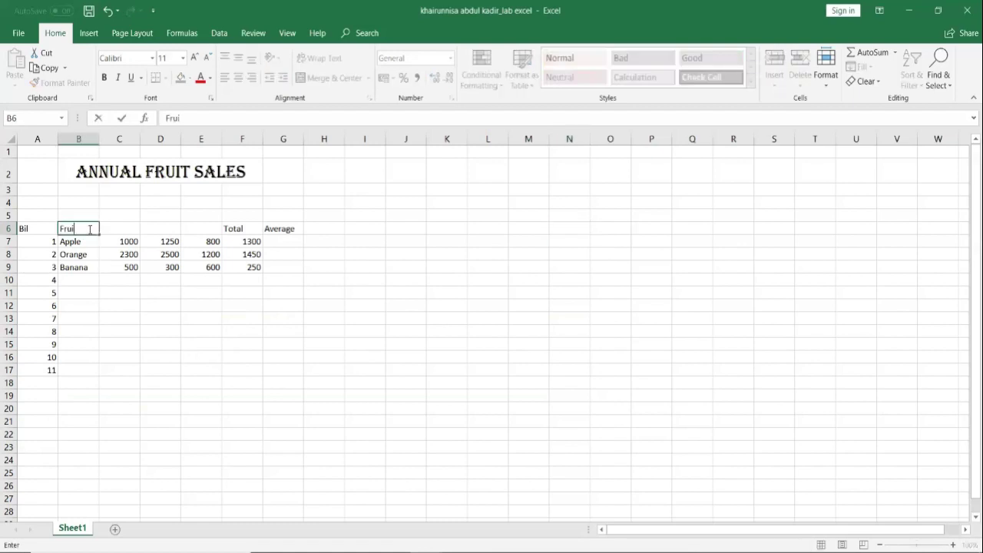
text(ts name)
key(BackSpace)
key(BackSpace)
key(BackSpace)
key(BackSpace)
text(Naem)
key(BackSpace)
key(BackSpace)
text(me)
click(291, 413)
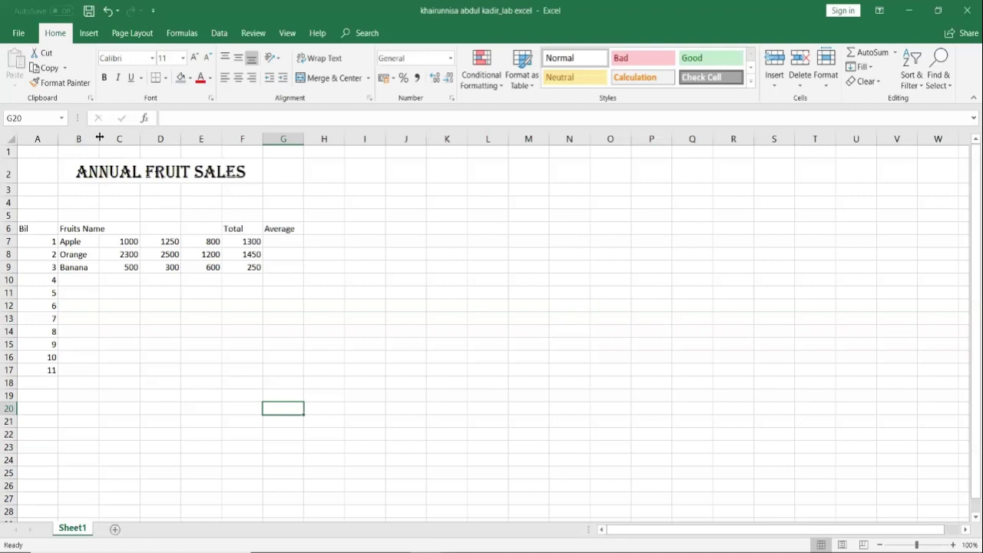
- Widen column B and move the Total and Average headers to G6:H6
drag(99, 136, 109, 137)
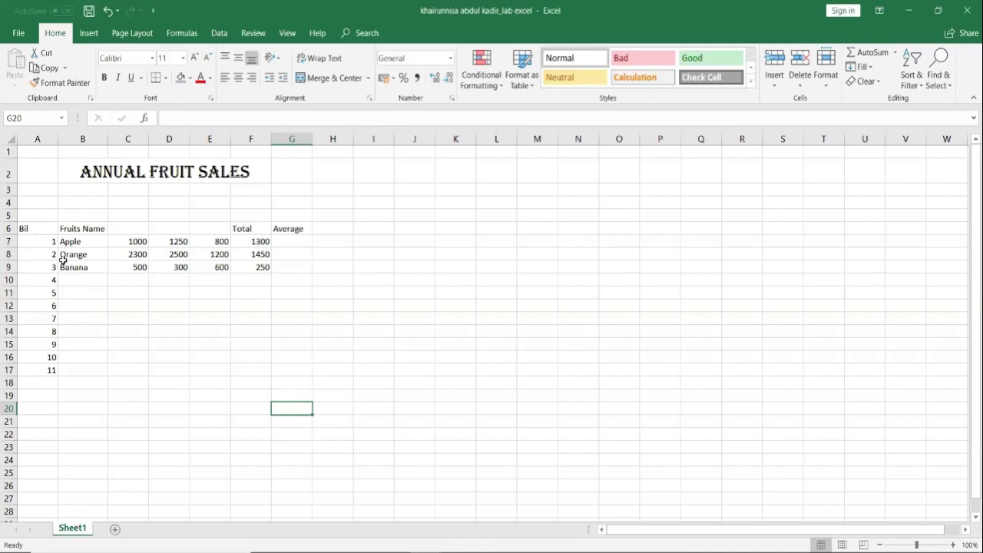
click(136, 230)
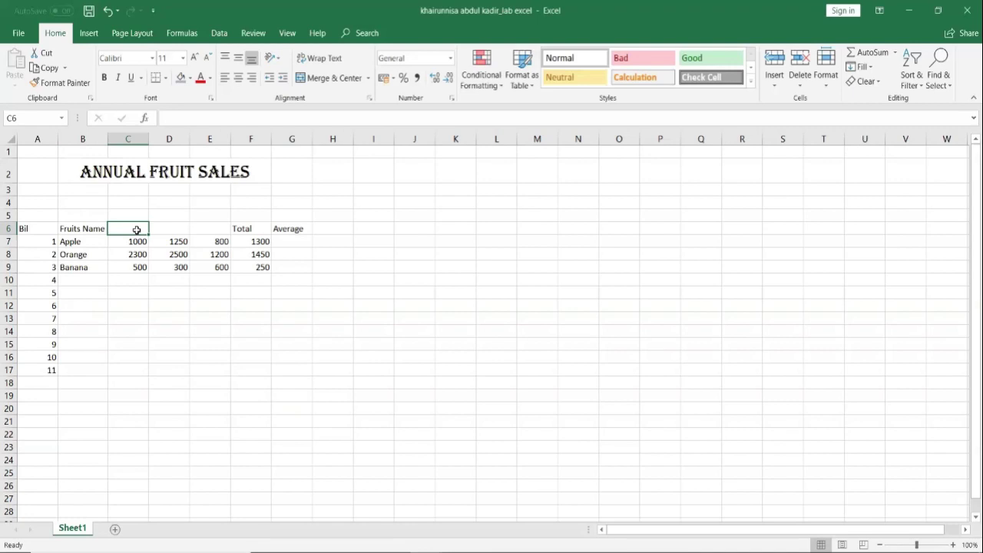
drag(251, 230, 290, 229)
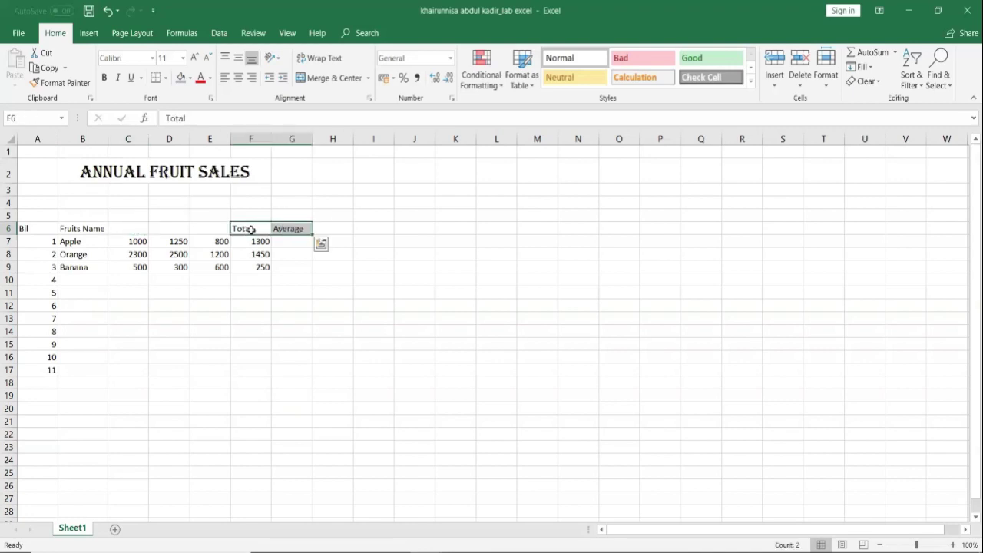
right_click(251, 230)
click(278, 255)
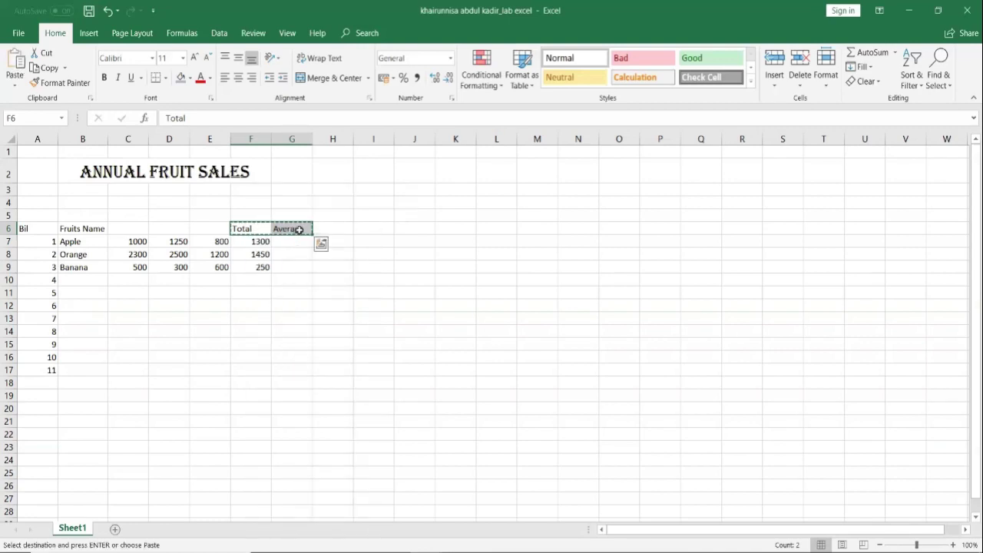
click(299, 230)
key(Return)
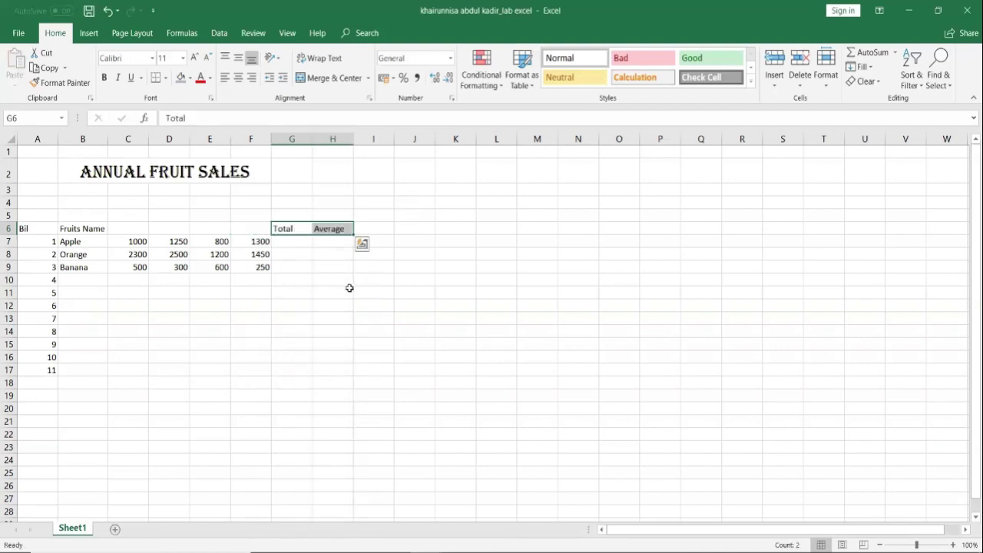
click(350, 288)
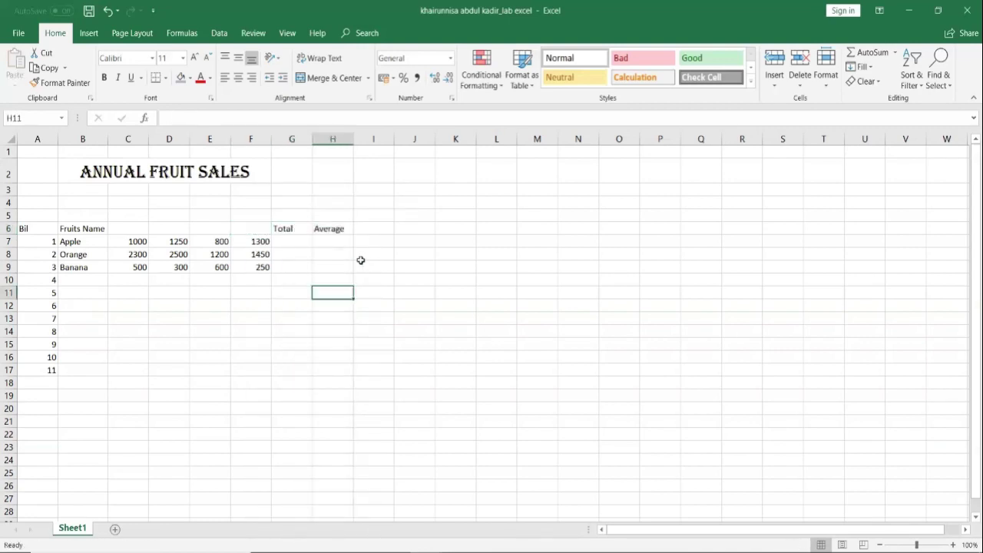
click(129, 231)
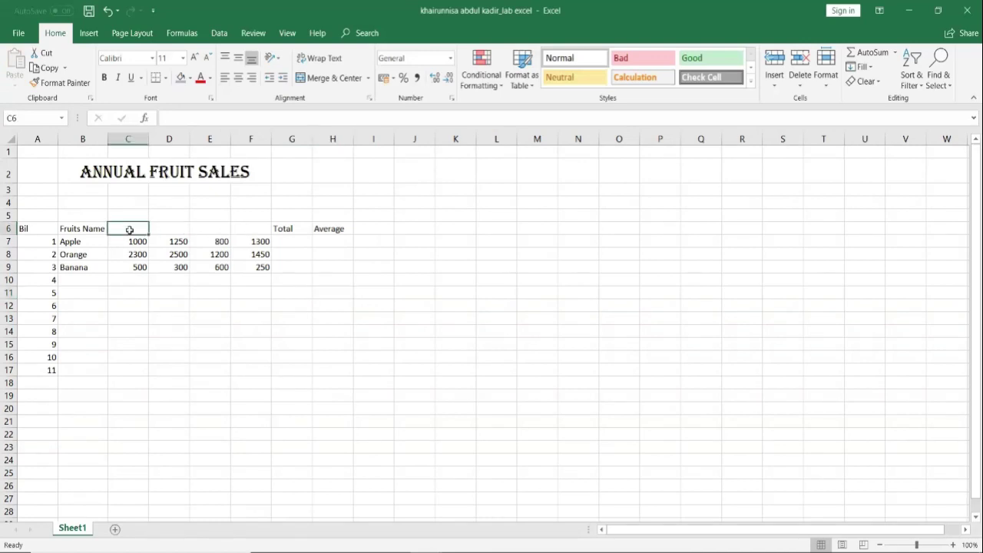
- Enter month headers Jan, Feb, March and Apr in C6:F6
text(Jan)
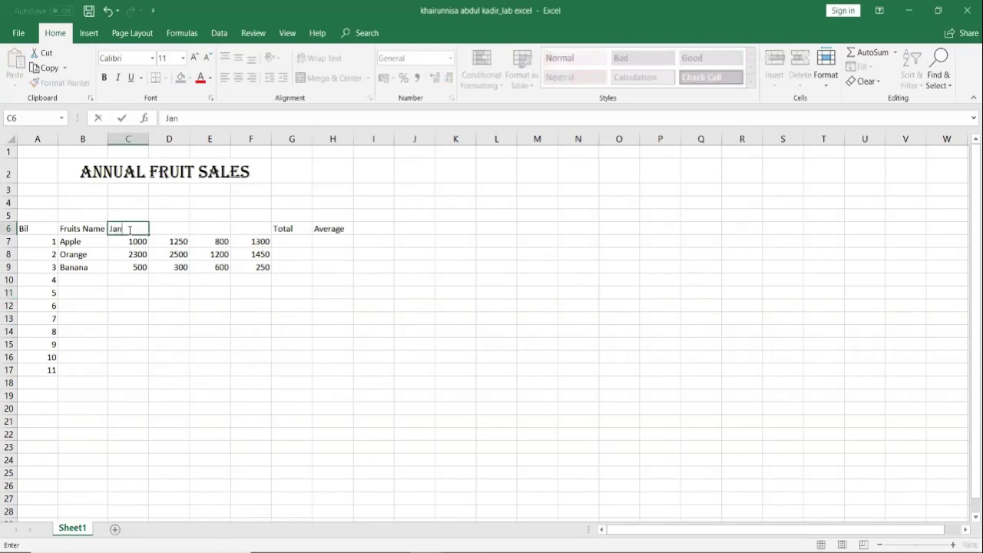
key(Tab)
text(Feb)
key(Tab)
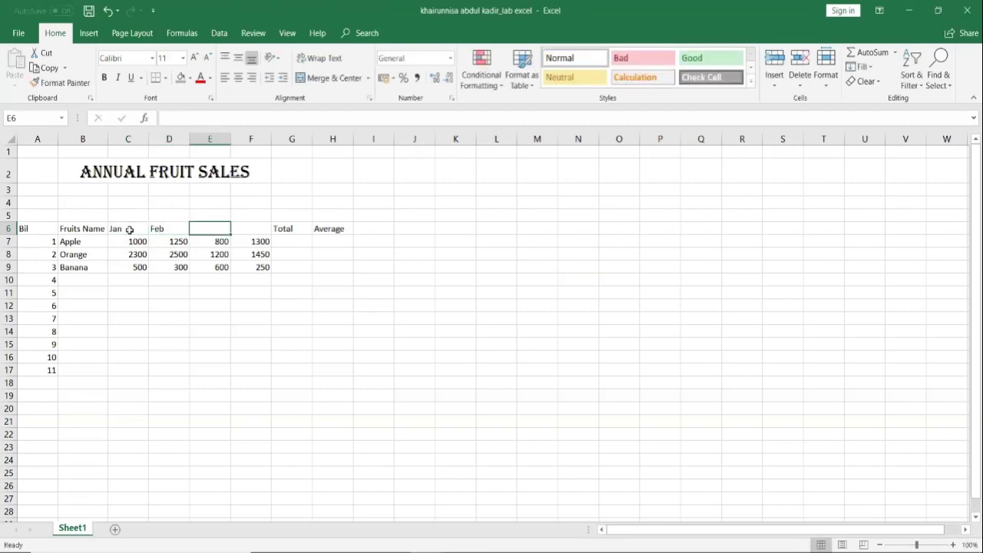
text(March)
key(Tab)
text(Ap)
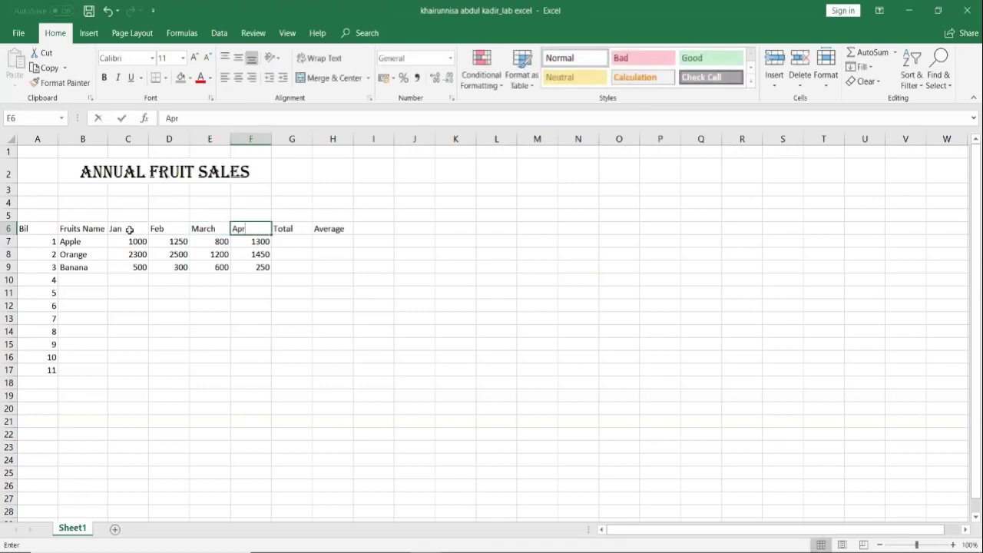
click(301, 381)
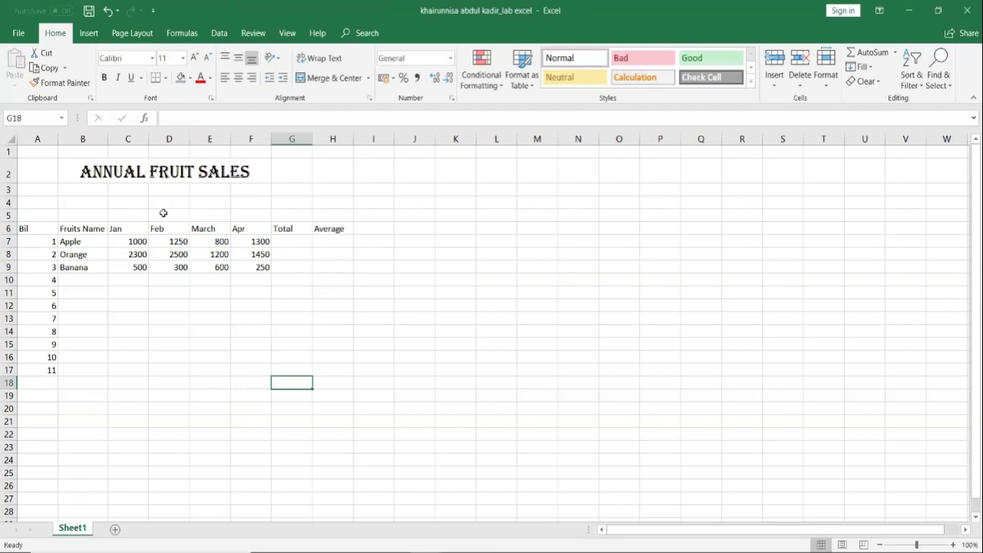
- Type 'Fruits Sales' in C5 and merge and centre it across C5:F5
click(134, 217)
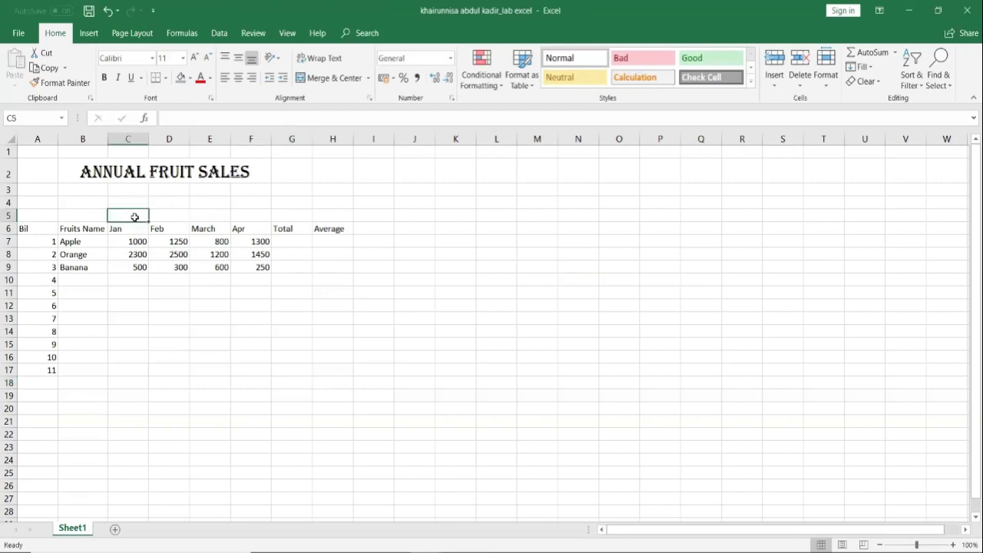
text(Fruits)
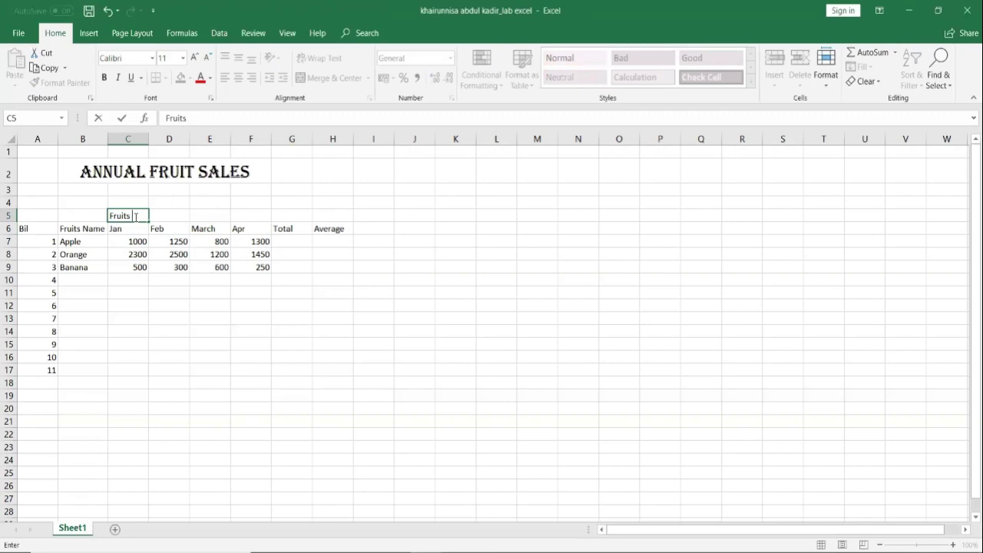
text( Sales)
click(233, 357)
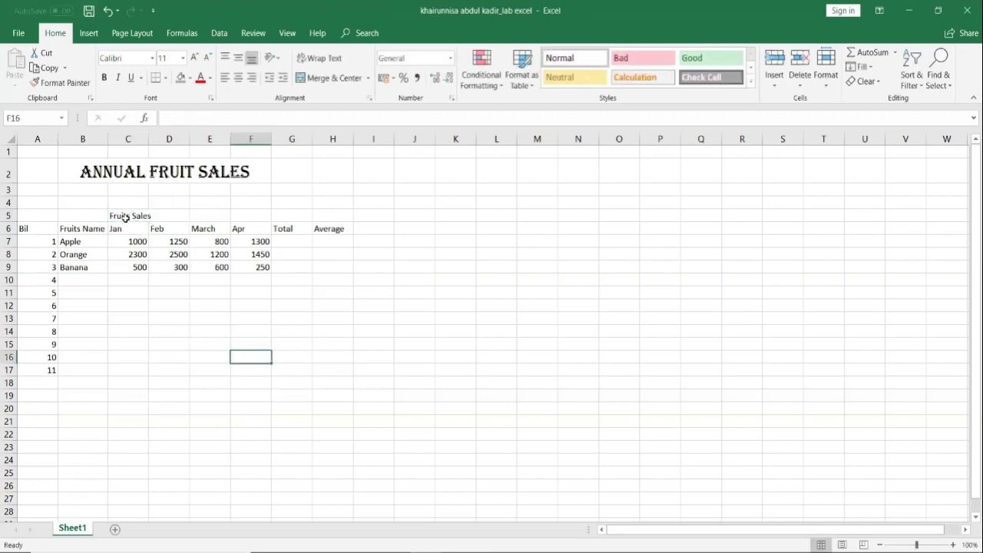
drag(114, 217, 154, 218)
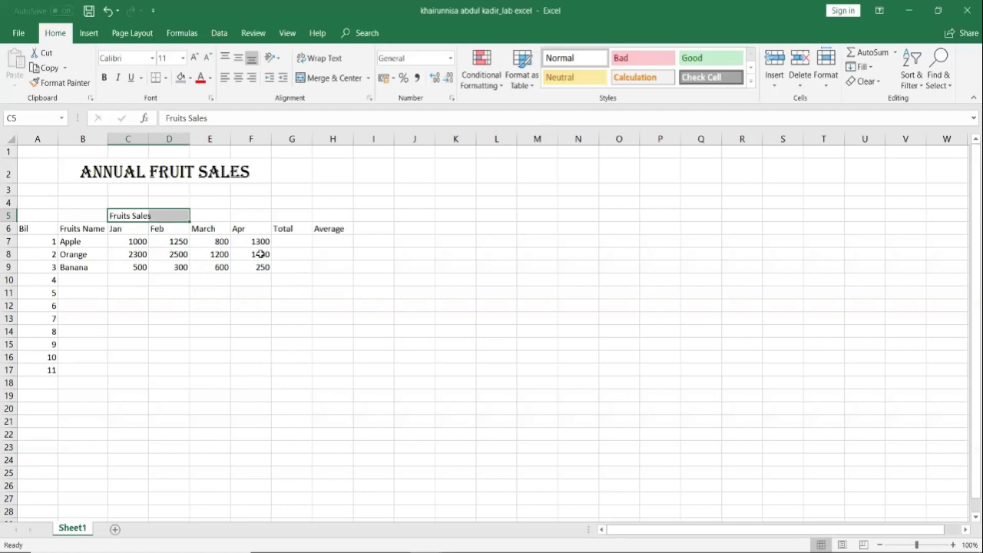
click(285, 321)
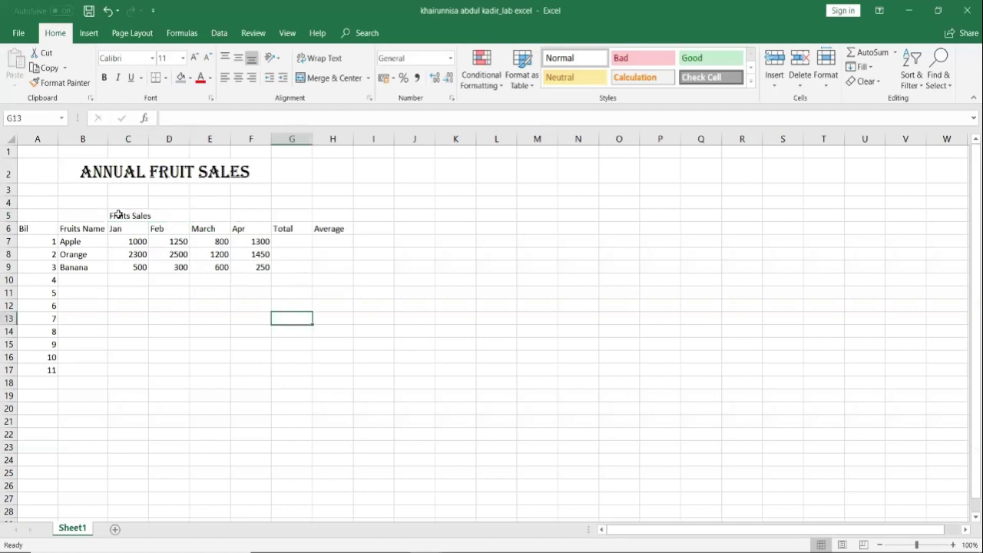
click(116, 213)
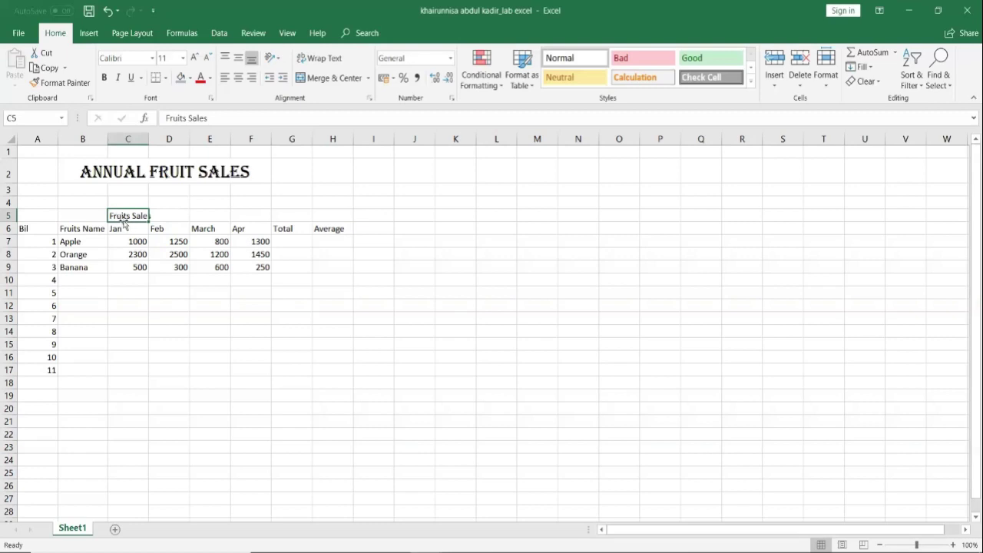
click(169, 356)
click(122, 216)
drag(117, 216, 250, 222)
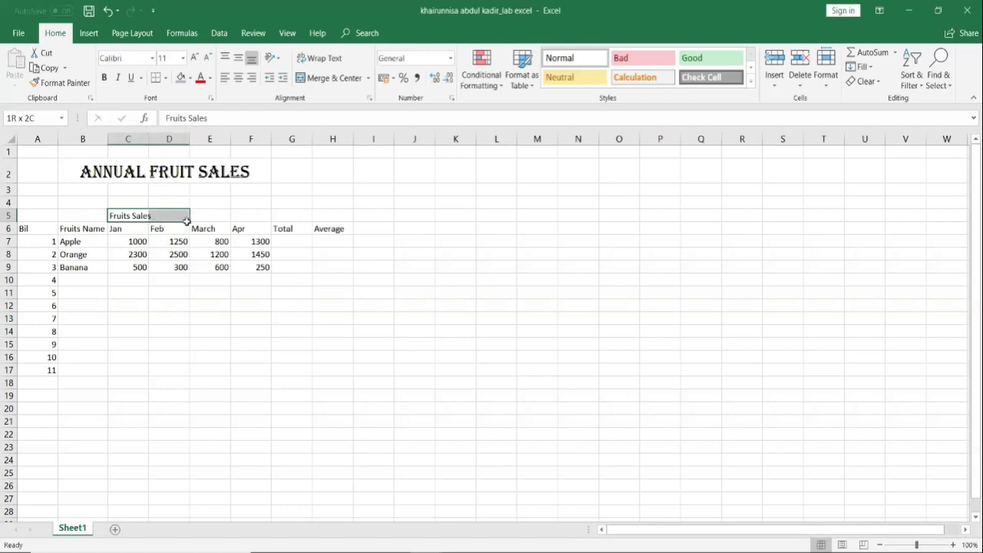
click(301, 79)
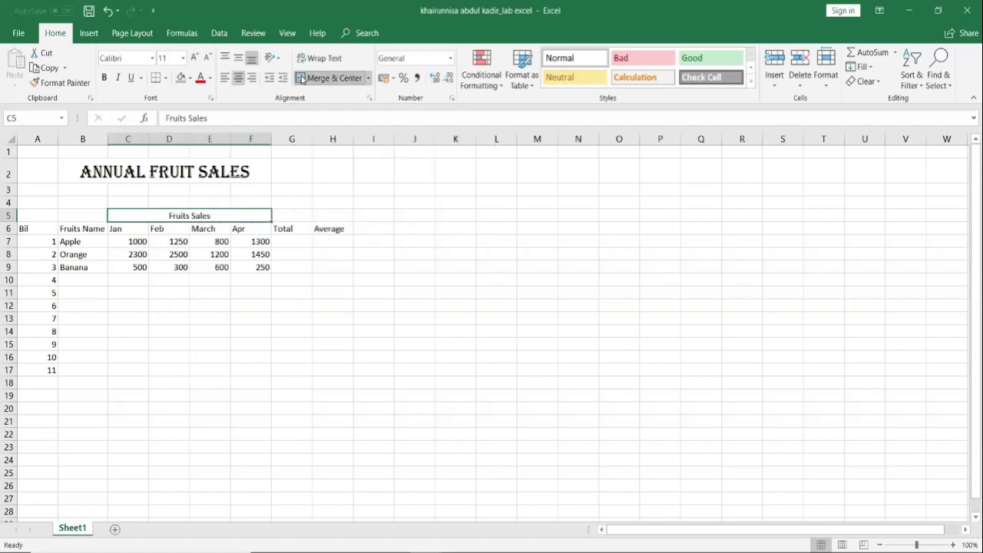
click(518, 244)
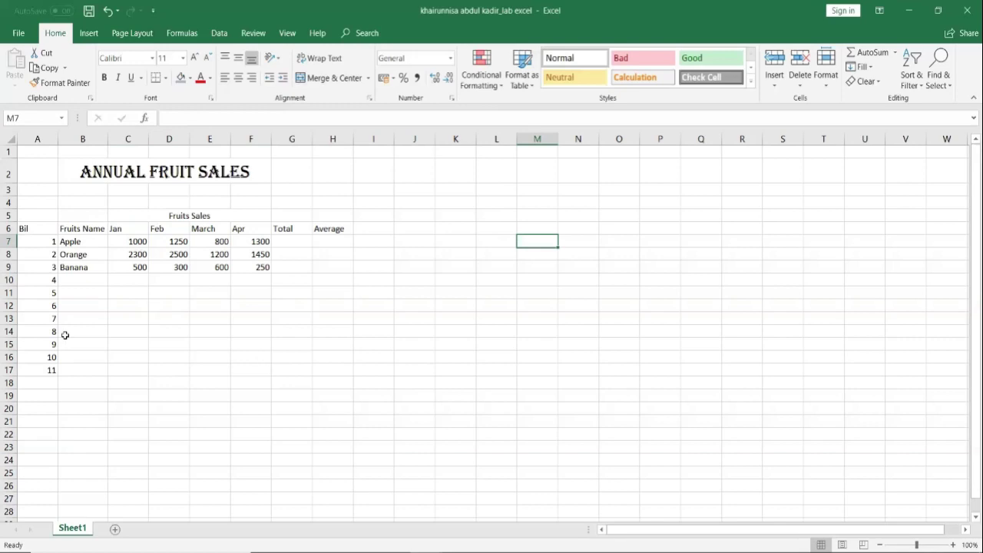
- Clear the surplus Bil numbers 8–11 and add Durian, Dragon fruit and Strawberry in B10:B12
drag(52, 372, 56, 338)
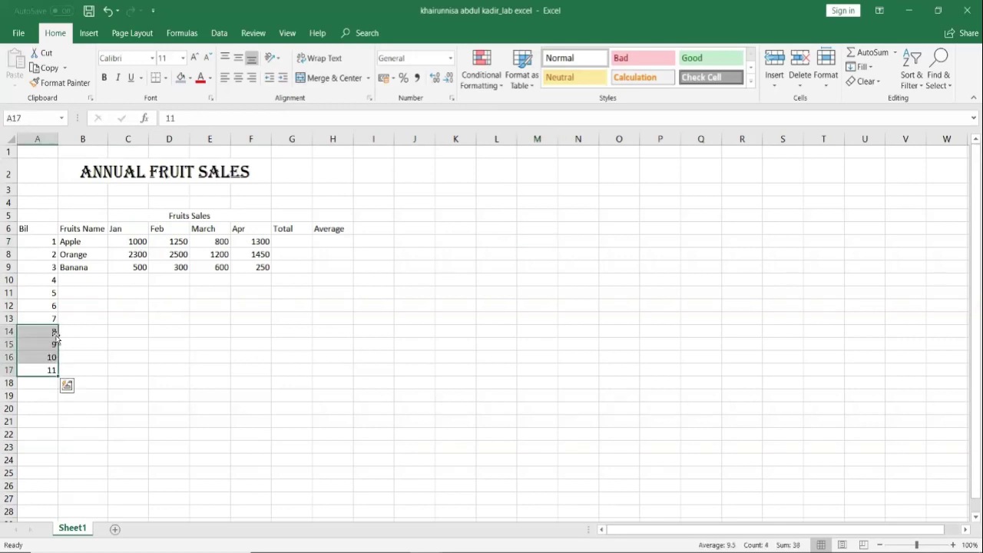
key(Delete)
click(79, 279)
text(Durian)
key(Return)
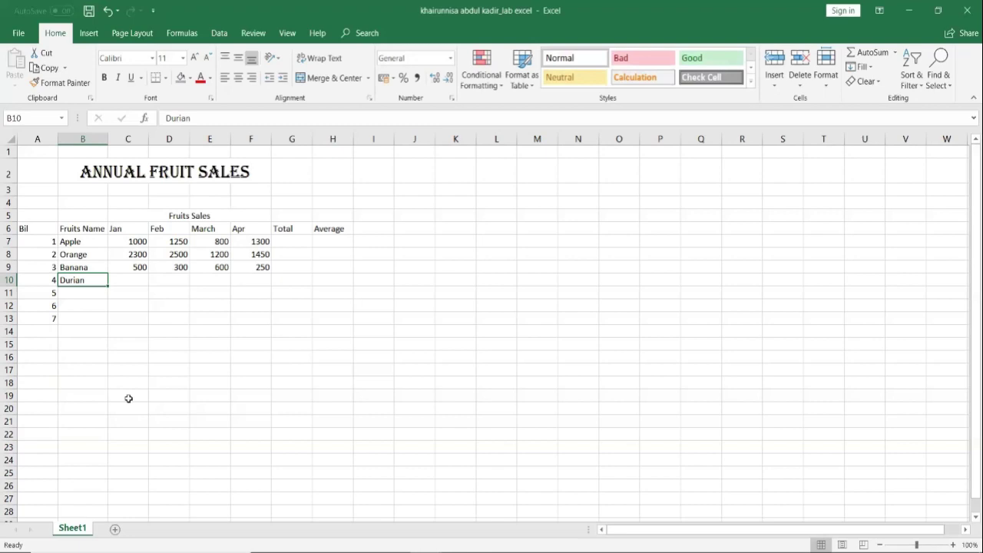
text(Draf)
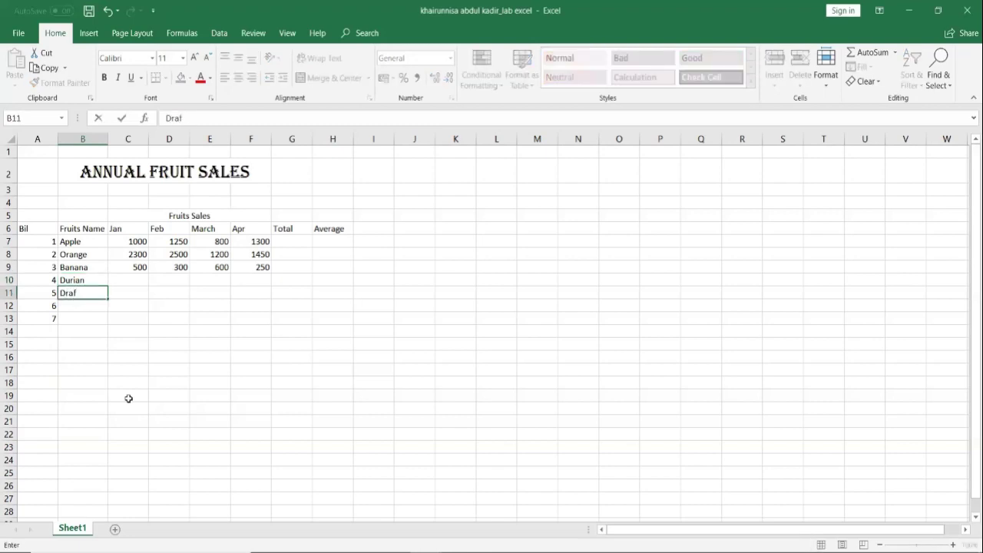
text(gon fr)
text(uits)
key(Return)
text(Straw)
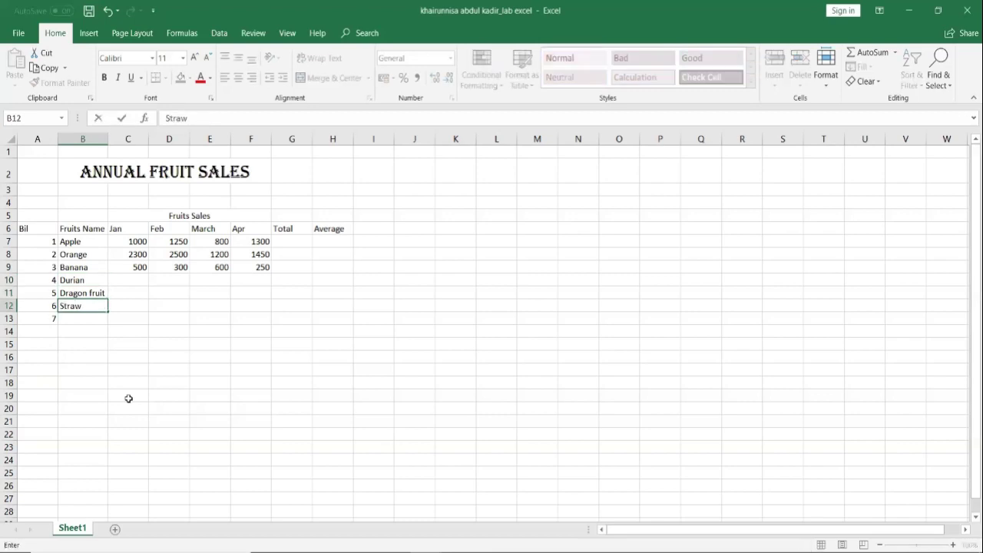
text(berry)
click(121, 282)
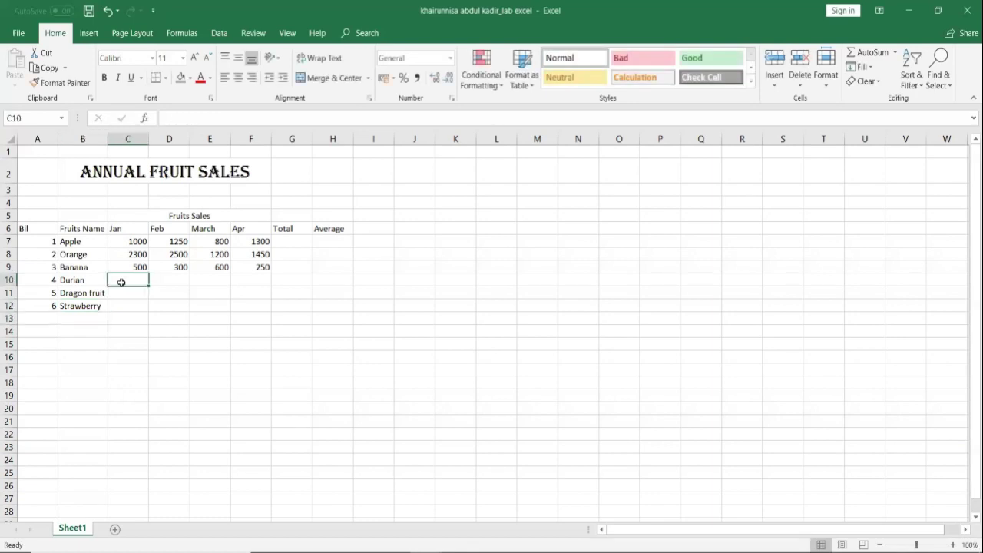
- Enter Durian's Jan–Apr sales: 600, 1200, 1500, 550
text(600)
key(Tab)
text(1200)
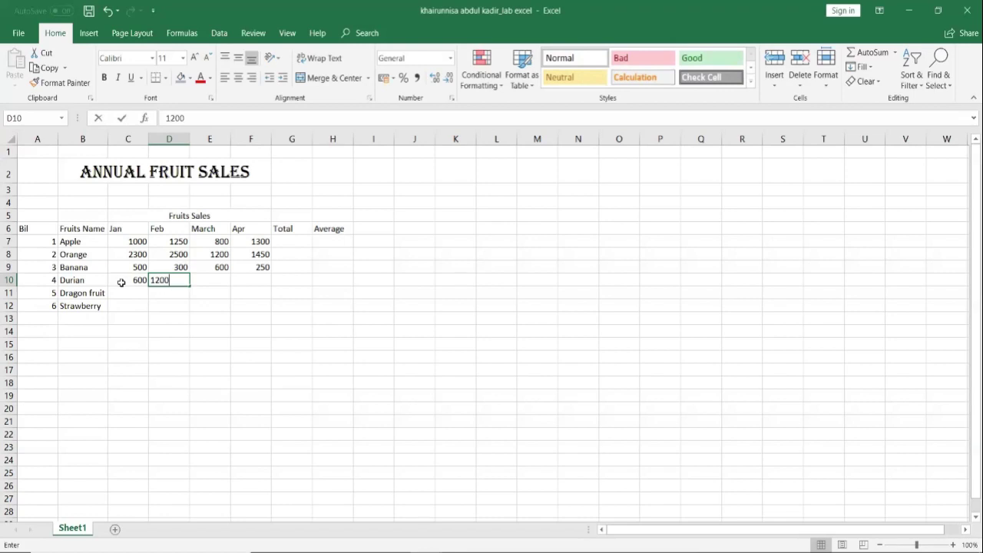
key(Tab)
key(Tab)
key(Left)
text(1500)
key(Tab)
text(550)
key(Return)
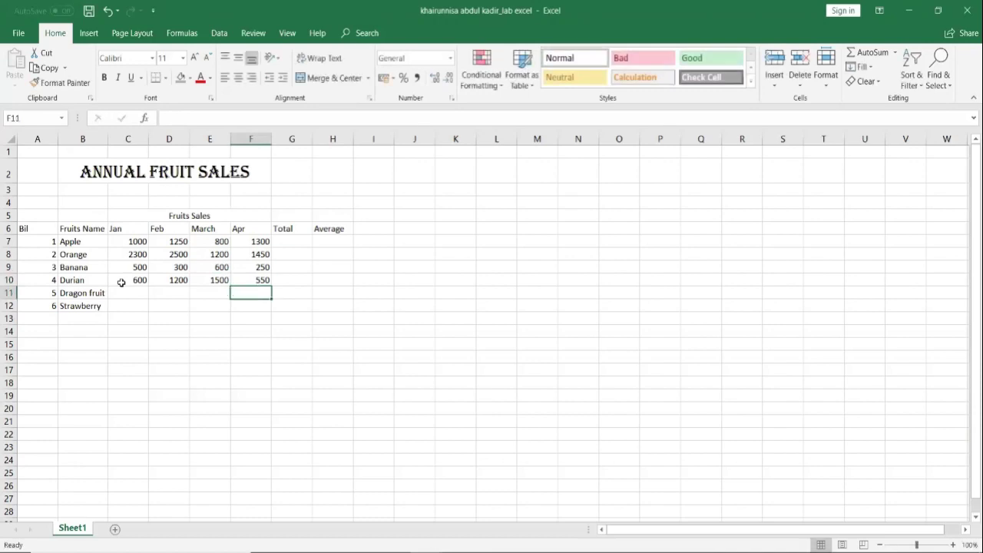
- Enter Dragon fruit's Jan–Apr sales: 780, 540, 930, 1000
key(Left)
key(Left)
key(Left)
text(780)
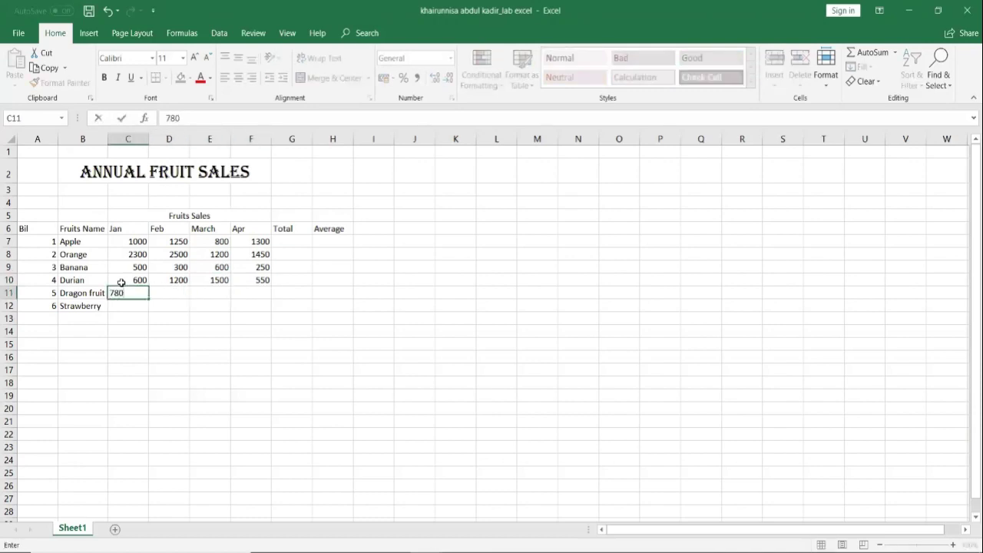
key(Tab)
text(540)
key(Tab)
text(93)
key(Tab)
text(1000)
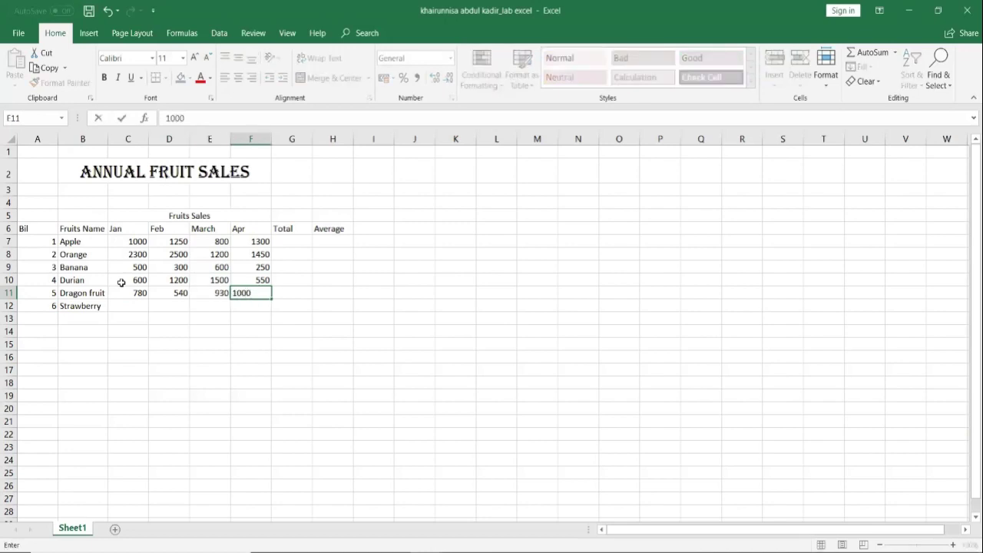
key(Down)
key(Down)
key(Down)
- Enter Strawberry's Jan–Apr sales: 640, 820, 150, 200
key(Up)
key(Up)
key(Left)
key(Left)
key(Left)
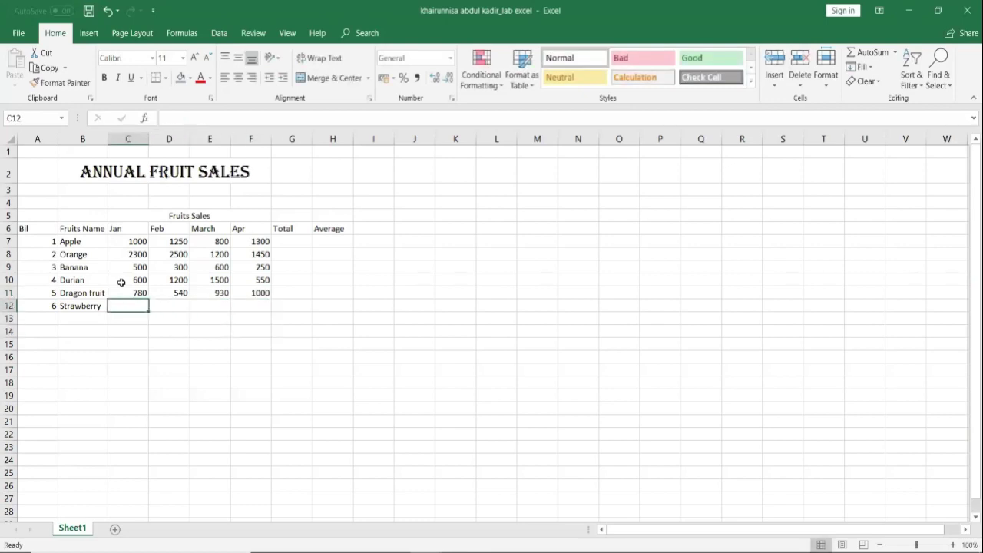
text(640)
key(Right)
text(820)
key(Right)
text(150)
key(Right)
text(200)
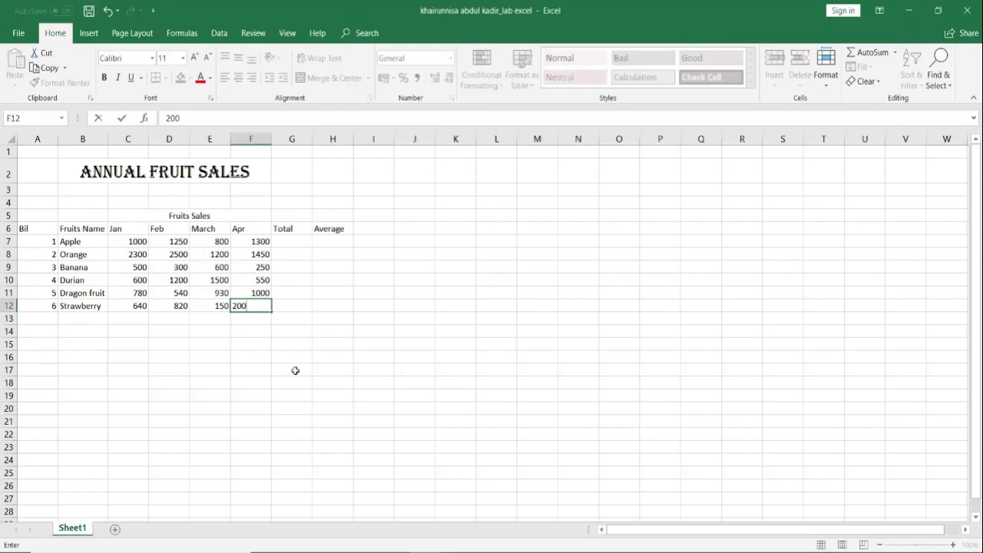
click(293, 368)
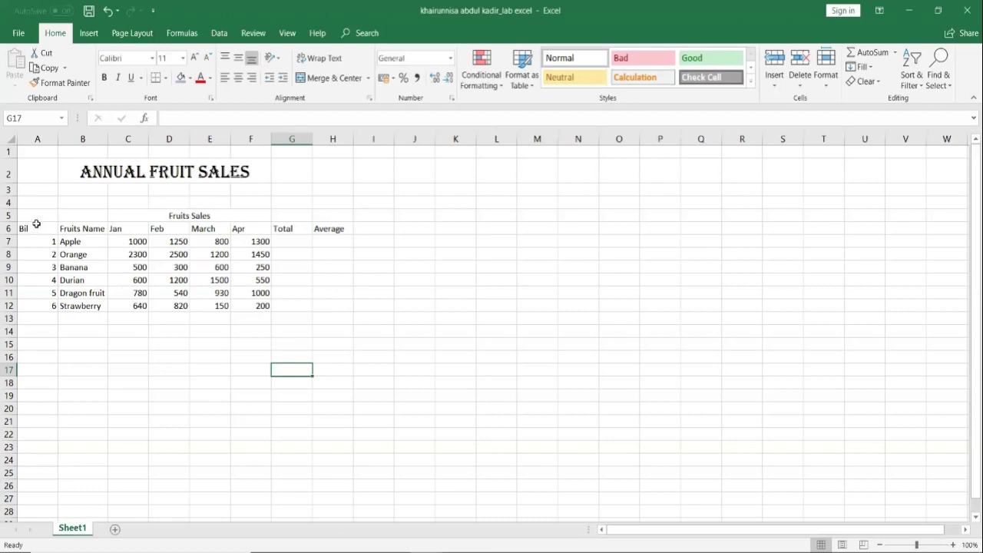
- Outline every cell of the fruit table A5:H12 with All Borders
mouse_move(23, 215)
mouse_down()
mouse_move(315, 254)
mouse_move(340, 307)
mouse_up()
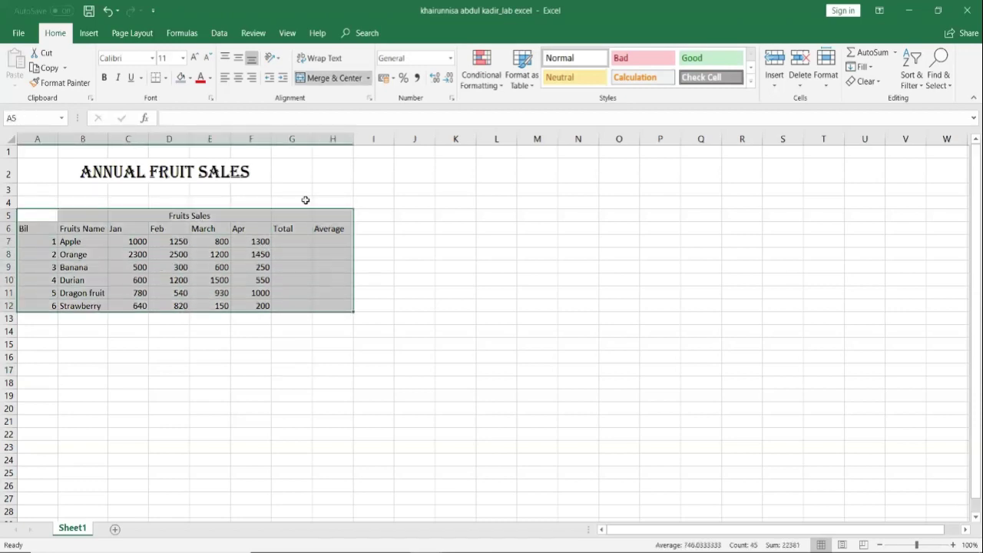
click(303, 452)
mouse_move(23, 216)
mouse_down()
mouse_move(321, 275)
mouse_move(324, 305)
mouse_up()
click(166, 80)
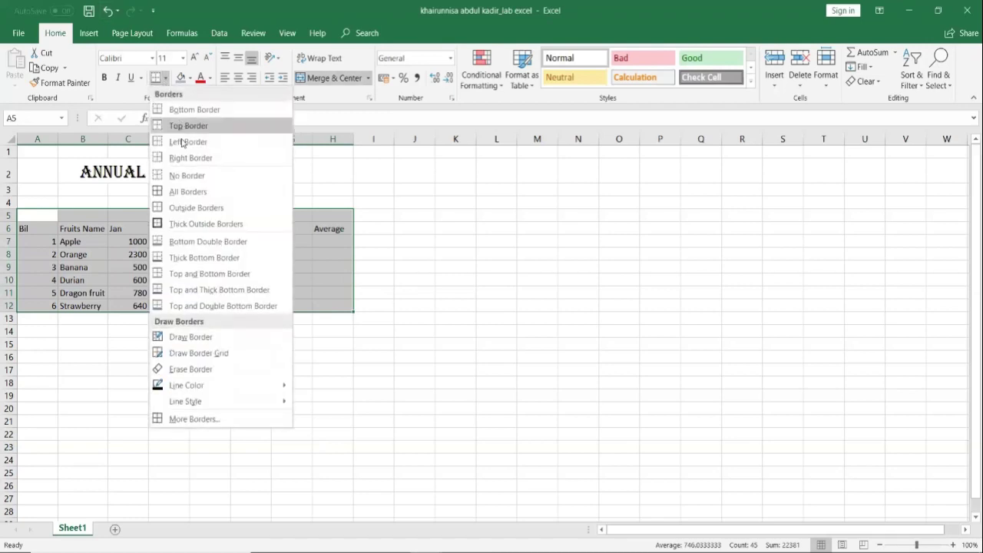
click(187, 192)
click(455, 312)
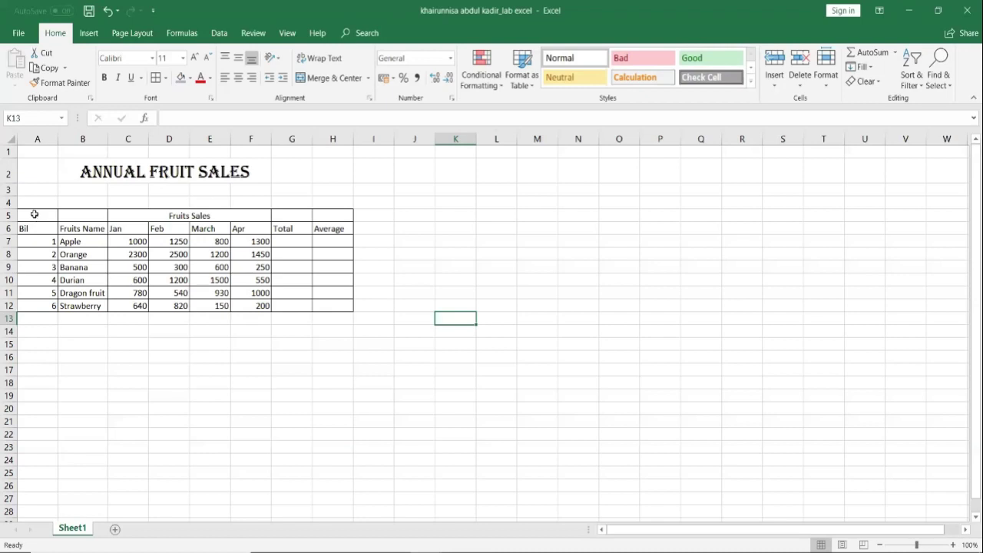
drag(34, 214, 34, 228)
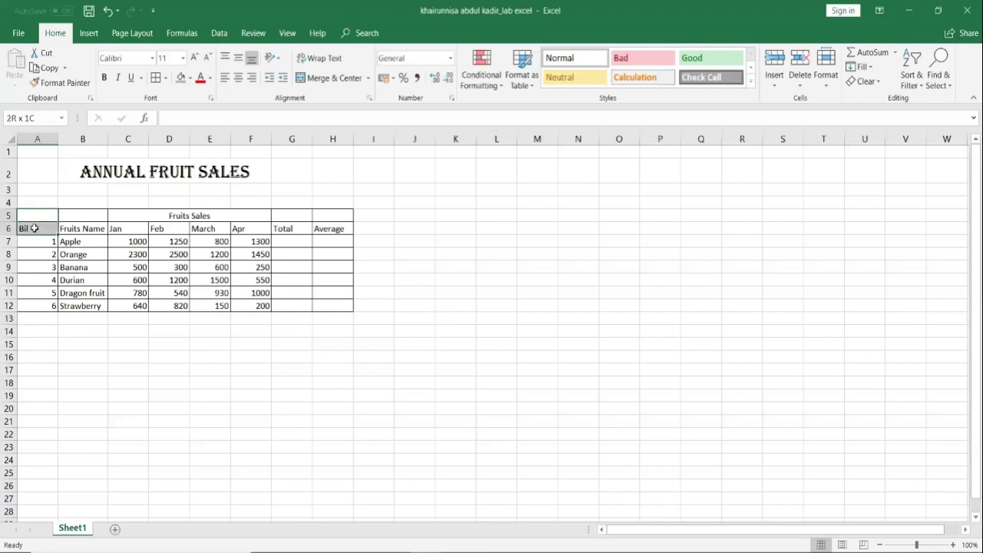
- Merge and centre A5:A6, B5:B6, G5:G6 and H5:H6 for Bil, Fruits Name, Total, Average
click(304, 78)
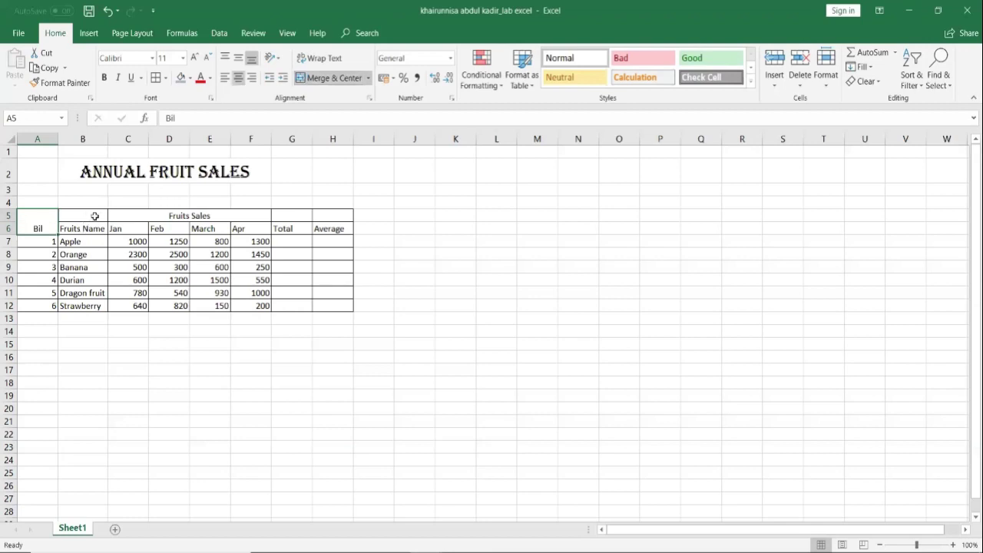
drag(94, 216, 95, 228)
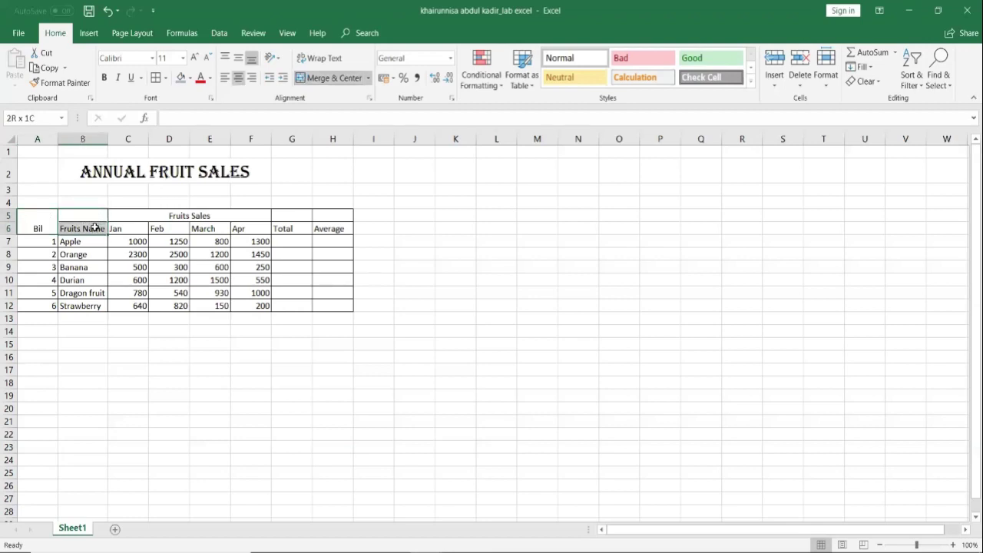
click(300, 78)
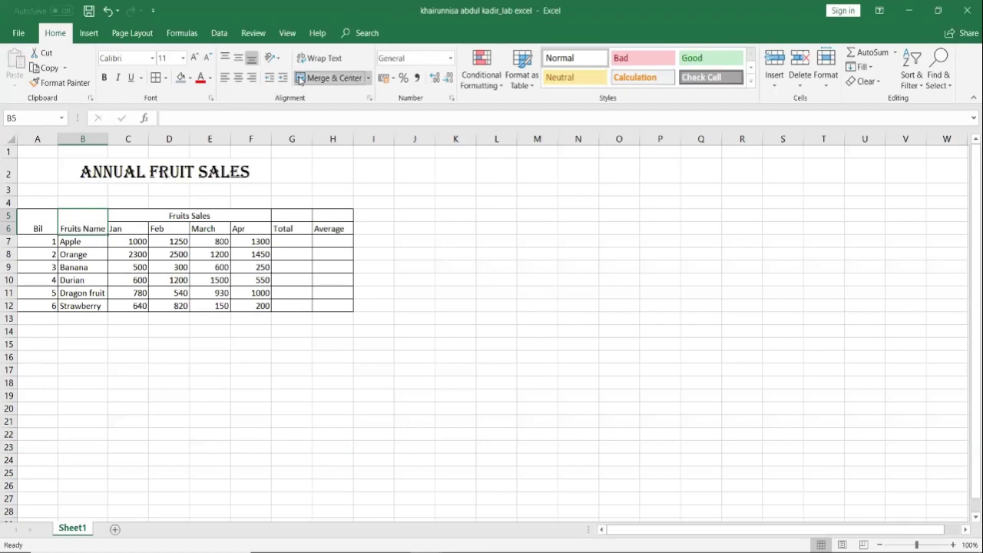
mouse_move(295, 218)
mouse_down()
mouse_move(292, 231)
mouse_move(330, 228)
mouse_up()
key(F4)
click(321, 79)
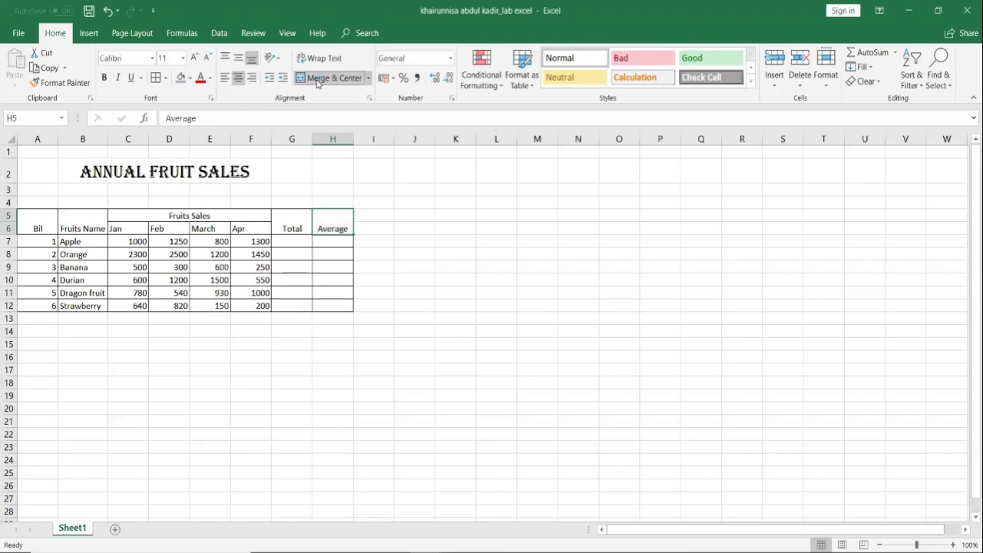
click(427, 317)
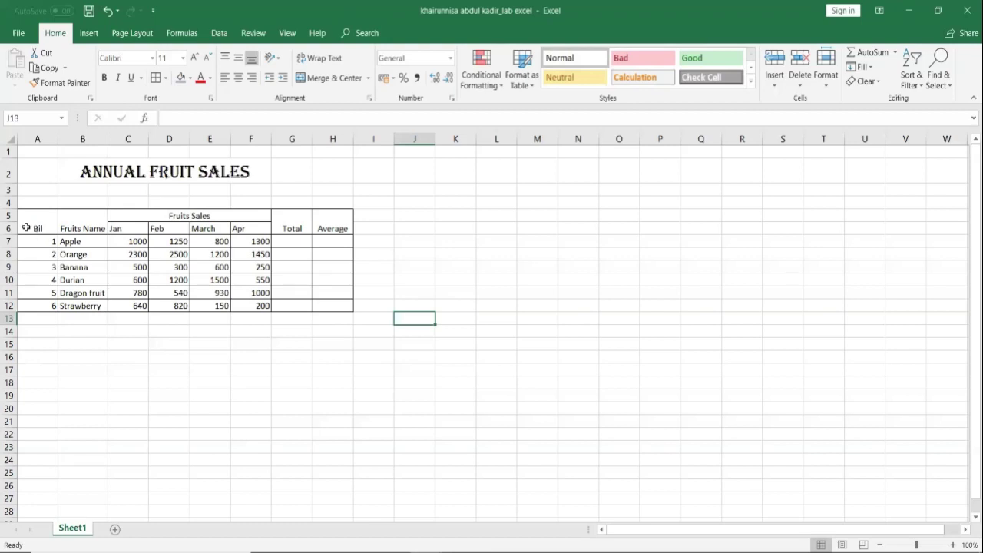
- Vertically centre the header text across A5:H6 with Middle Align
drag(26, 223, 324, 228)
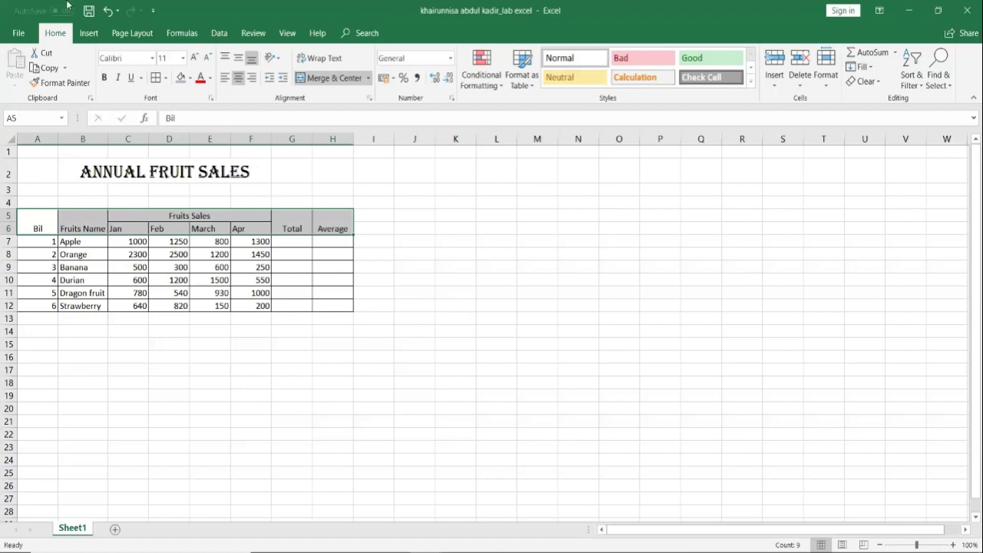
click(222, 61)
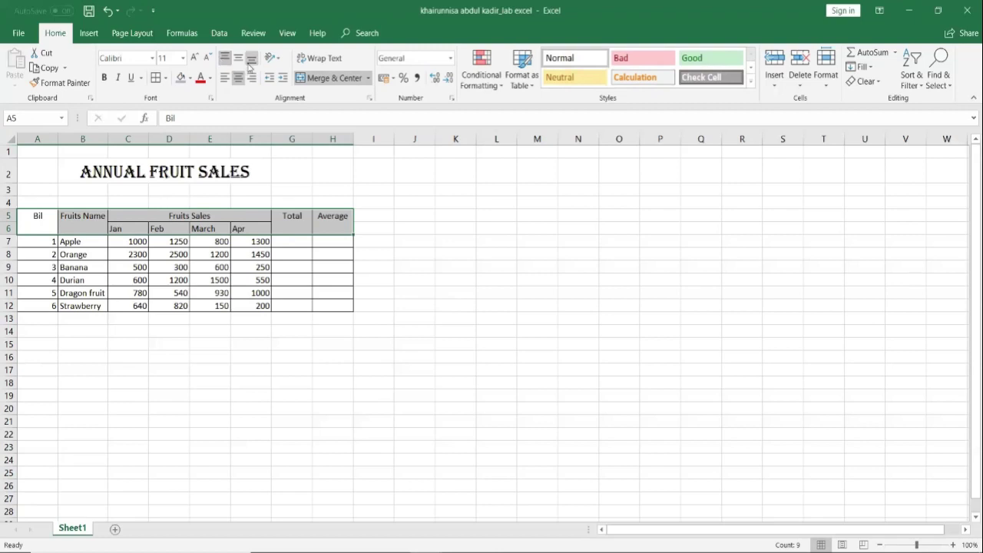
click(240, 61)
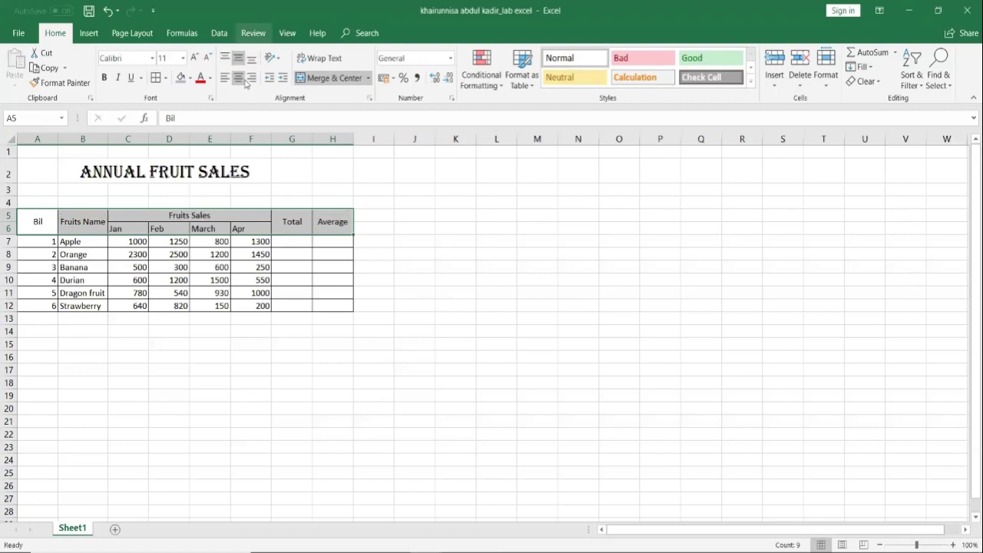
click(251, 61)
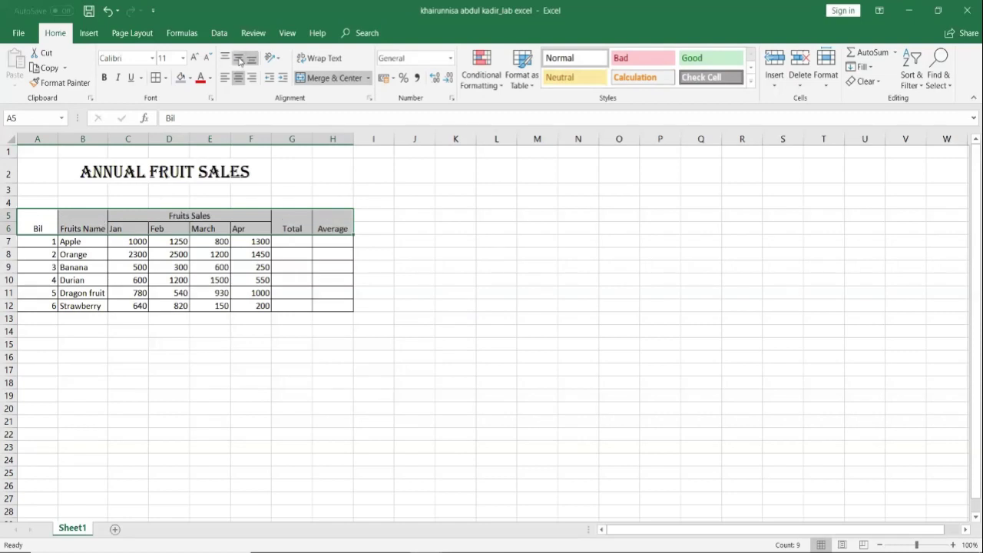
click(239, 61)
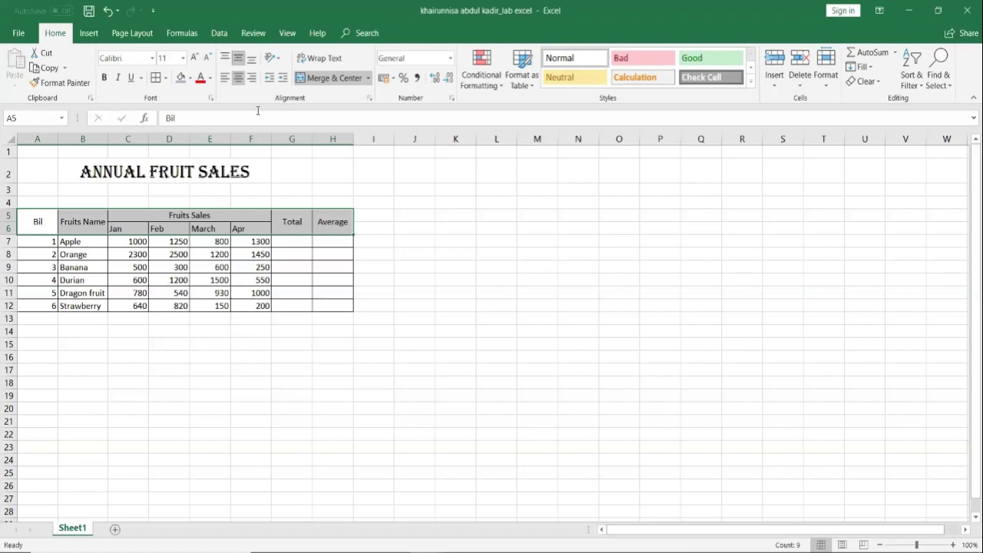
click(666, 363)
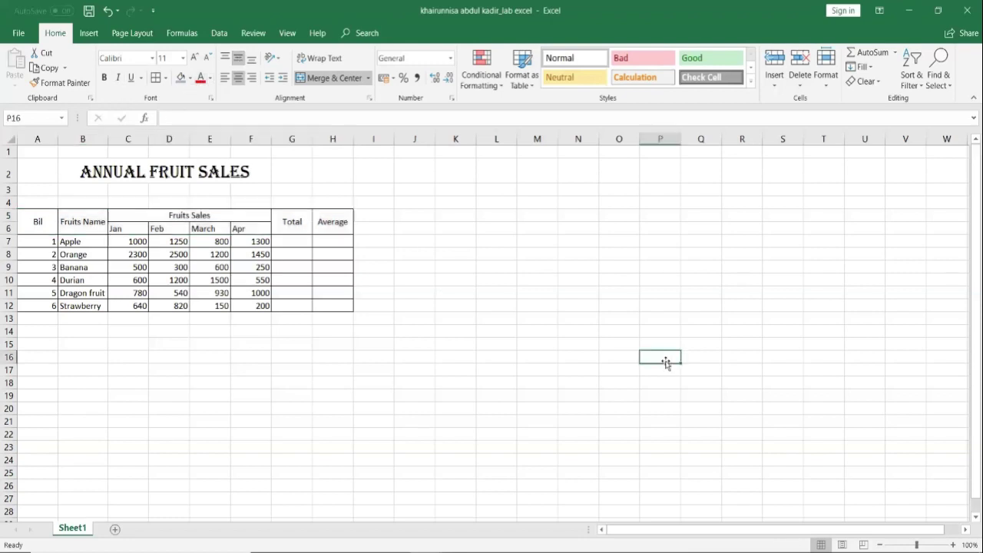
drag(39, 222, 302, 225)
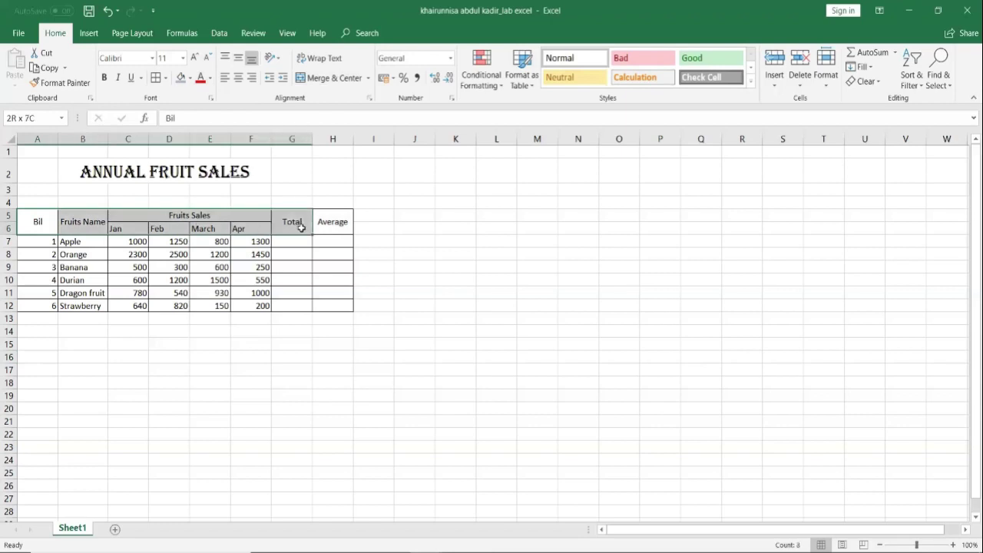
- Fill header rows A5:H6 with Purple from Standard Colors
click(448, 294)
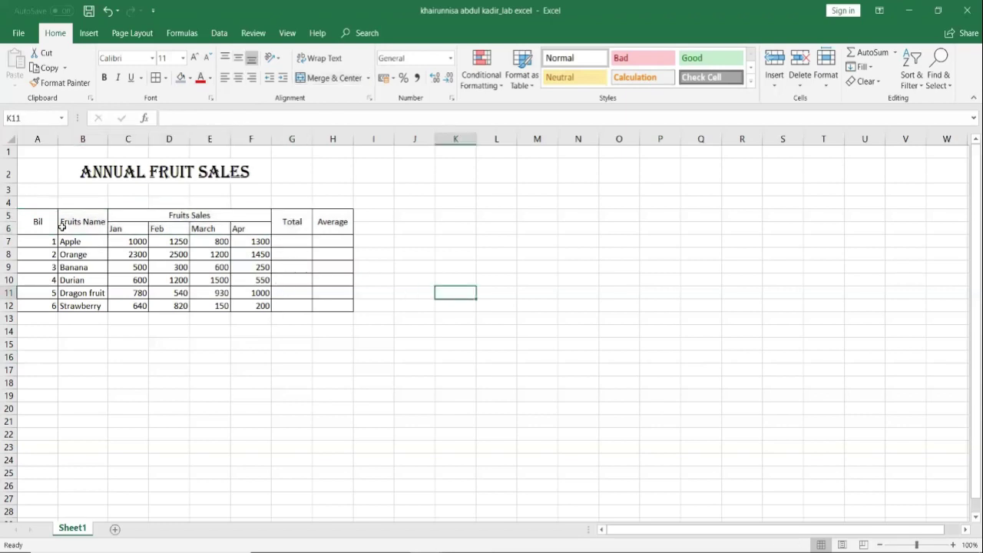
drag(22, 220, 328, 215)
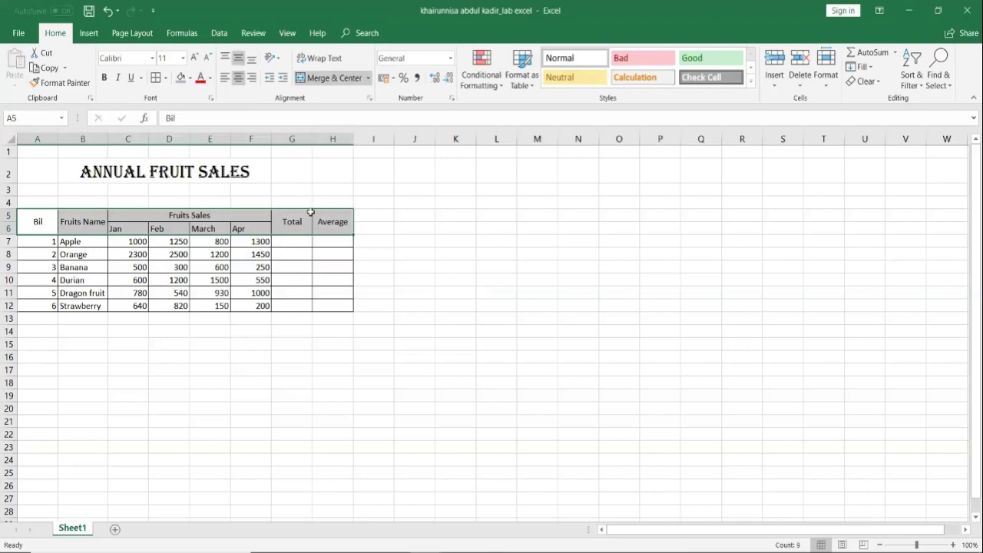
click(190, 79)
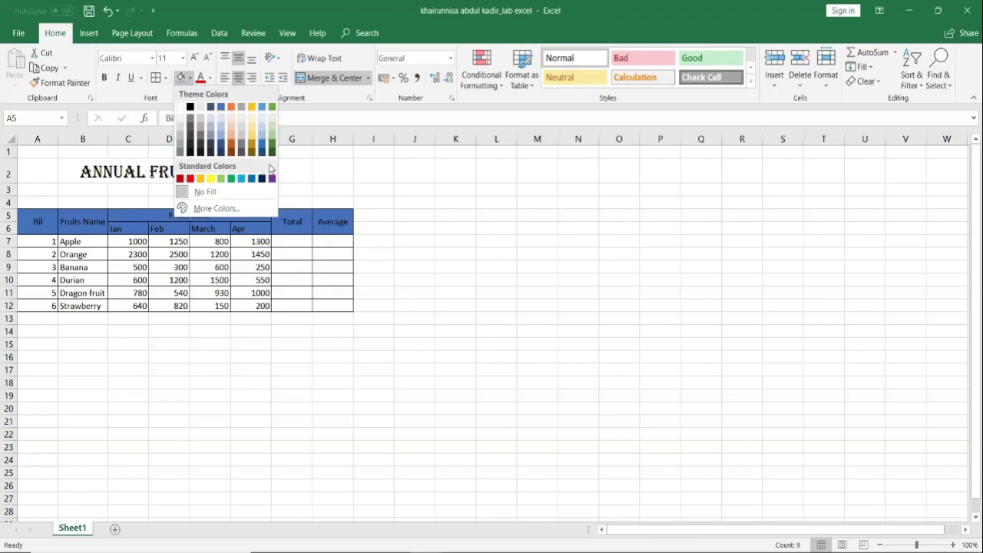
click(274, 180)
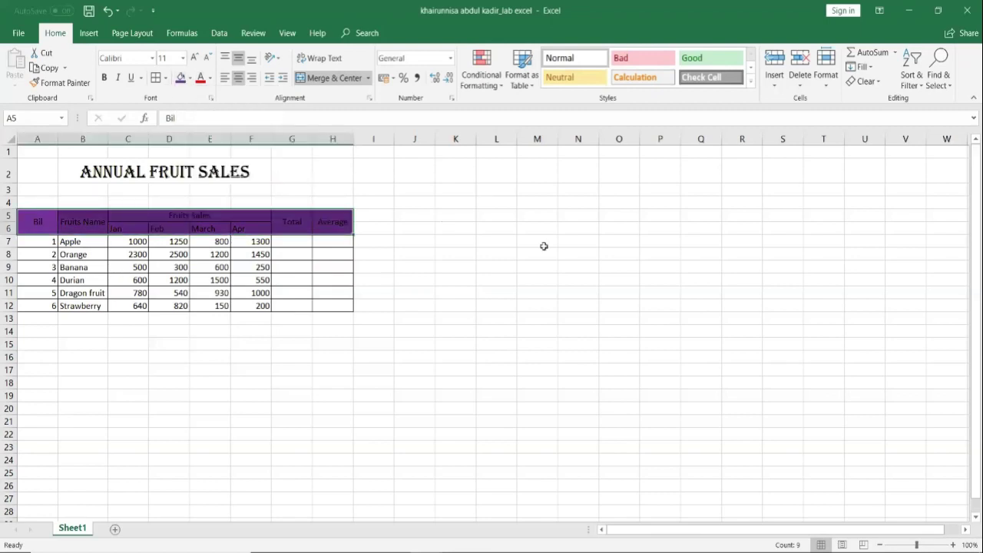
click(493, 252)
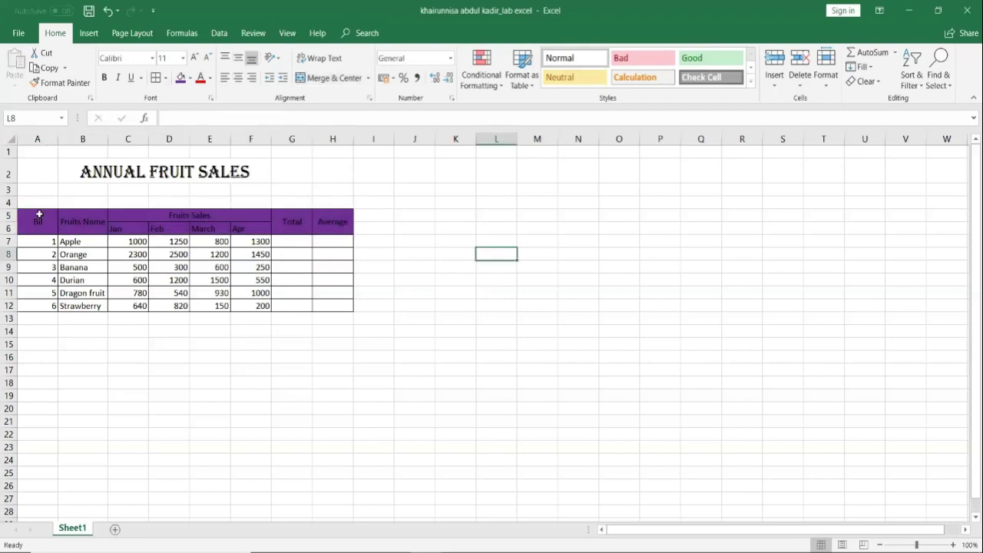
drag(31, 217, 330, 221)
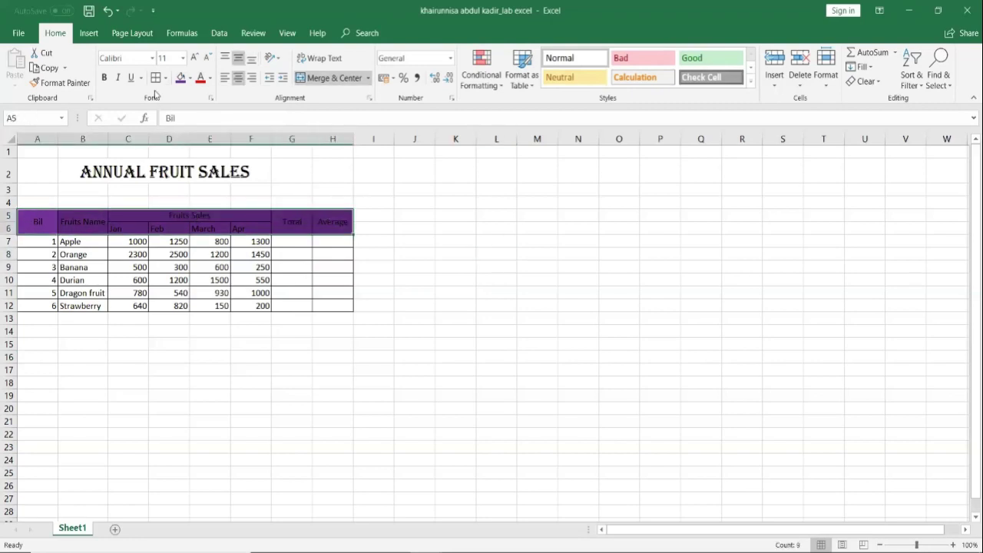
click(152, 58)
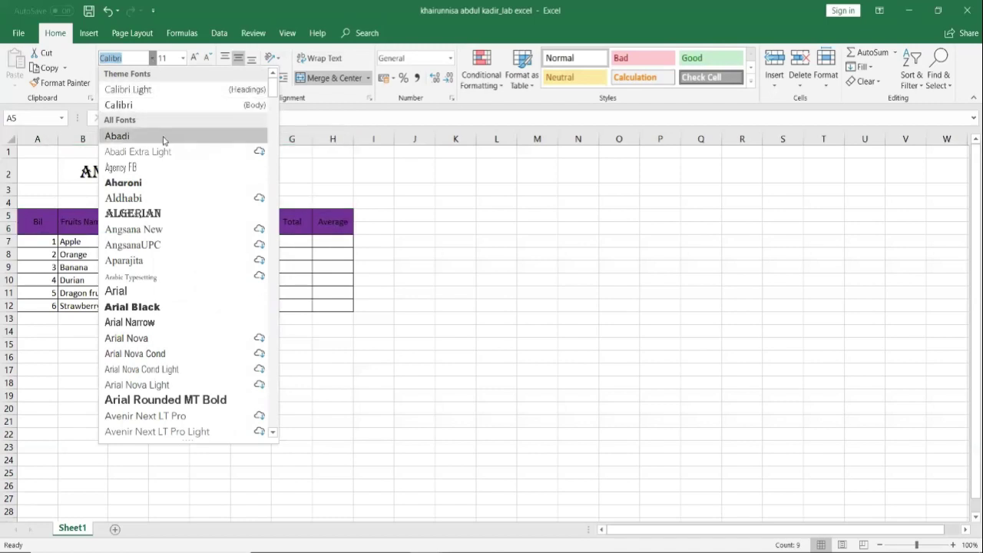
click(145, 292)
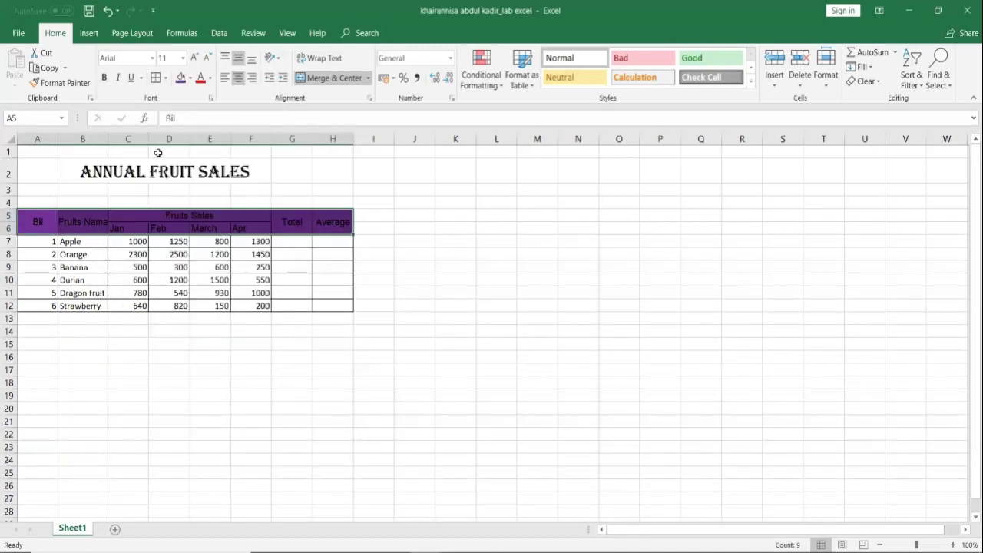
click(193, 57)
click(479, 255)
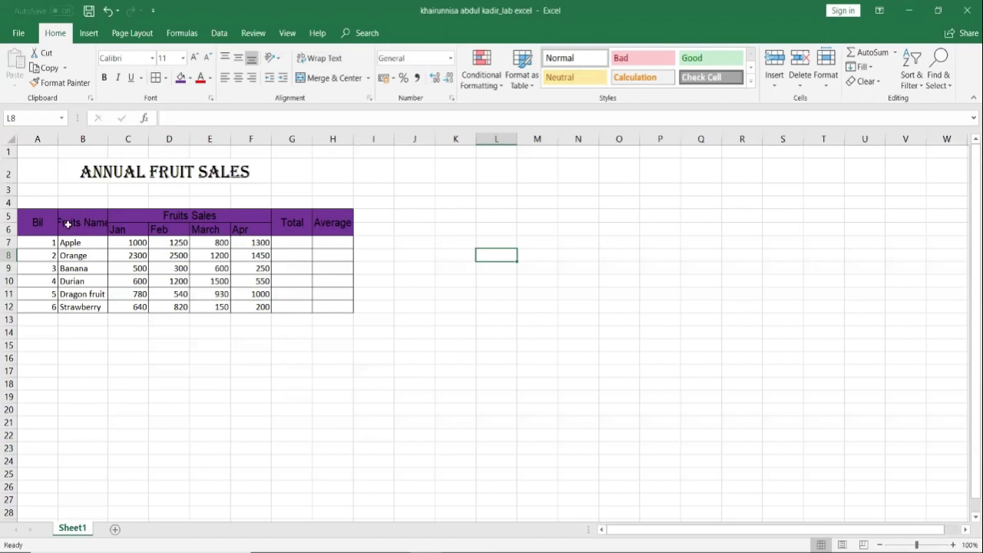
double_click(107, 138)
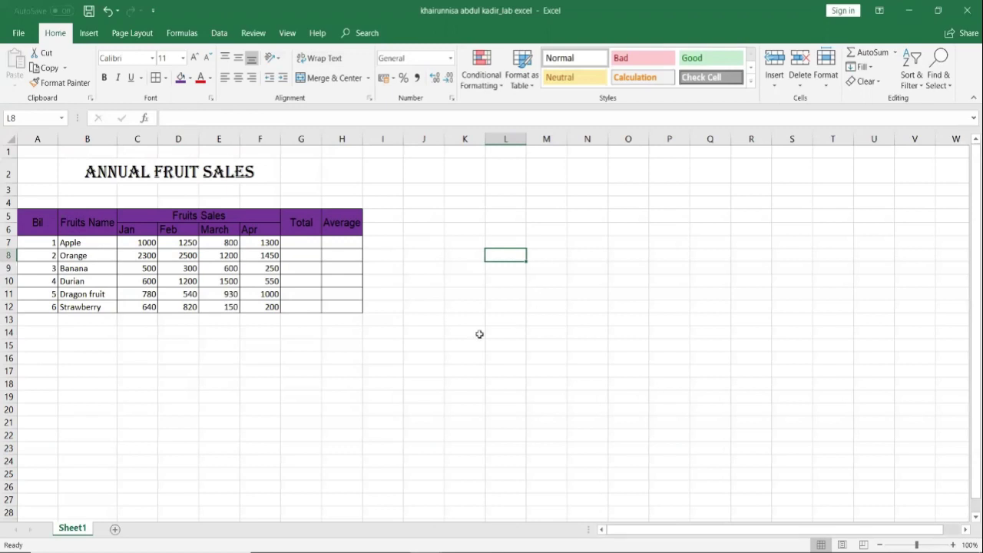
- Centre the Jan to Apr month headers in C6:F6
click(31, 240)
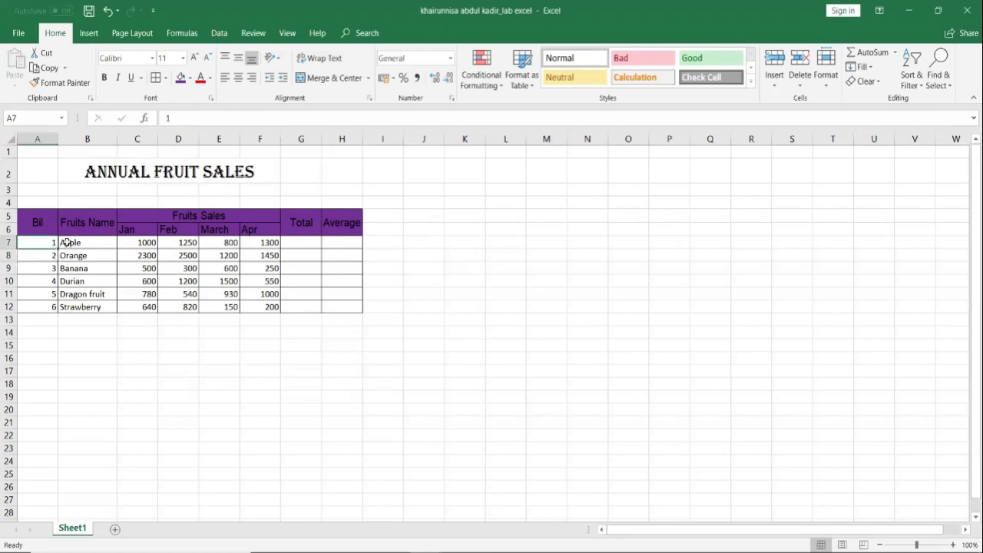
drag(67, 241, 338, 274)
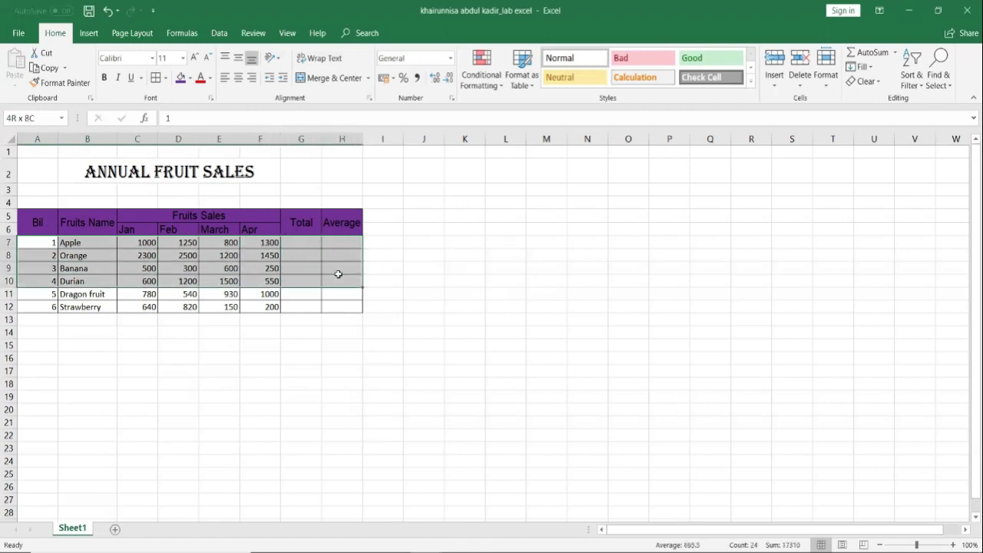
click(335, 374)
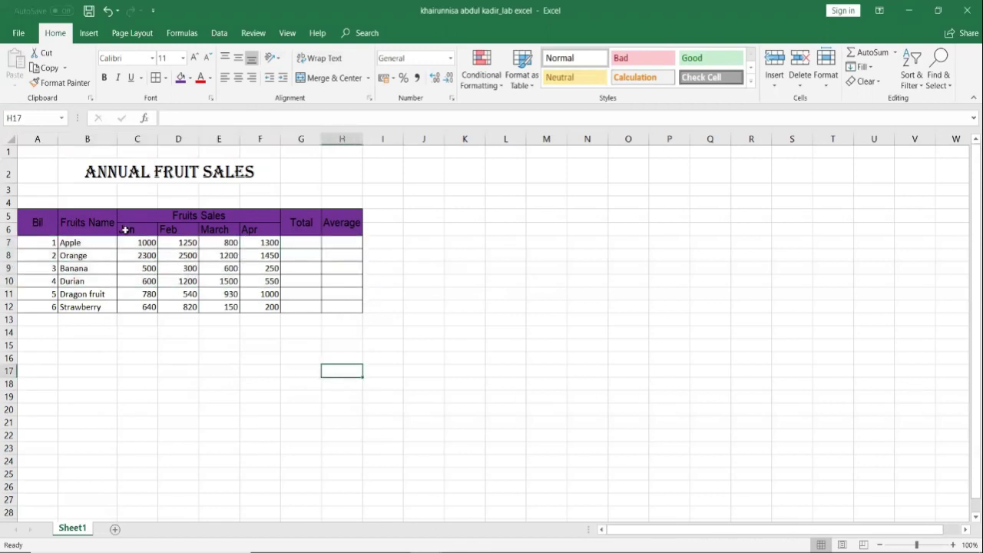
drag(125, 229, 247, 229)
click(384, 409)
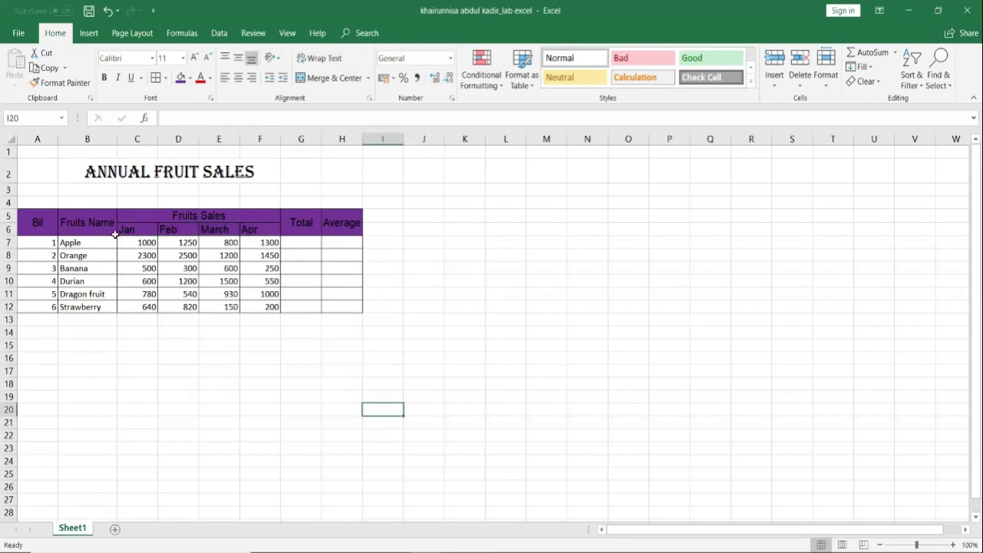
drag(126, 229, 257, 229)
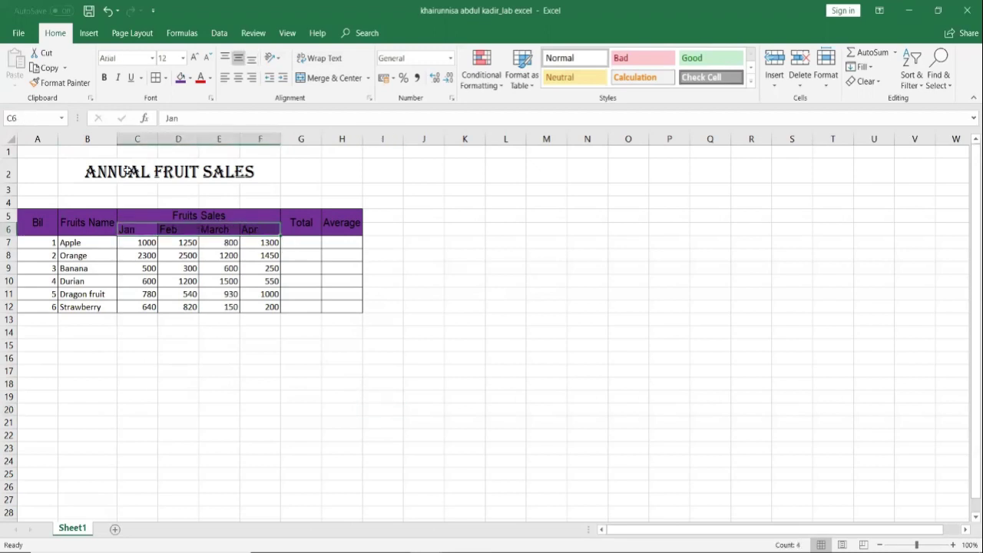
click(238, 78)
click(513, 372)
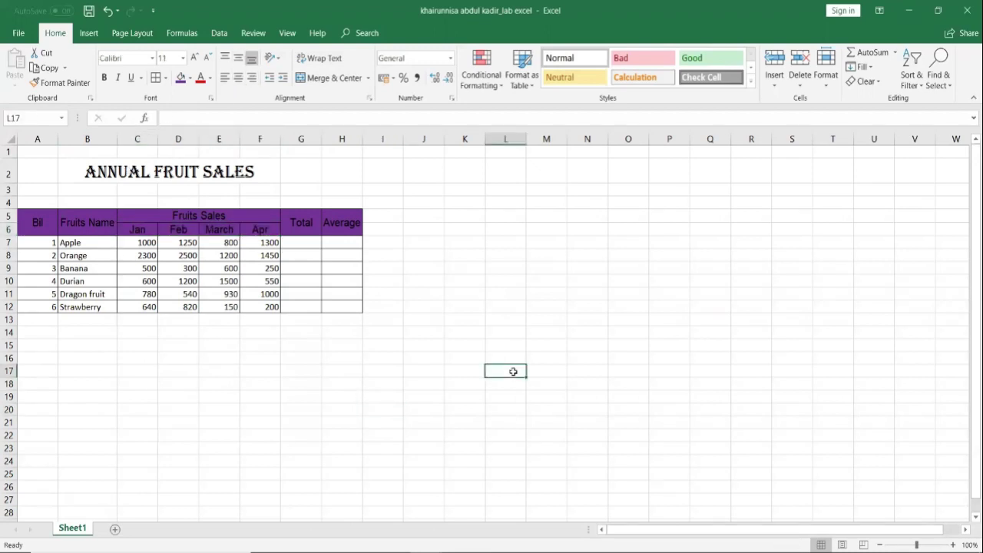
- Format data rows A7:H12 as Arial, size 12, horizontally centred
click(35, 245)
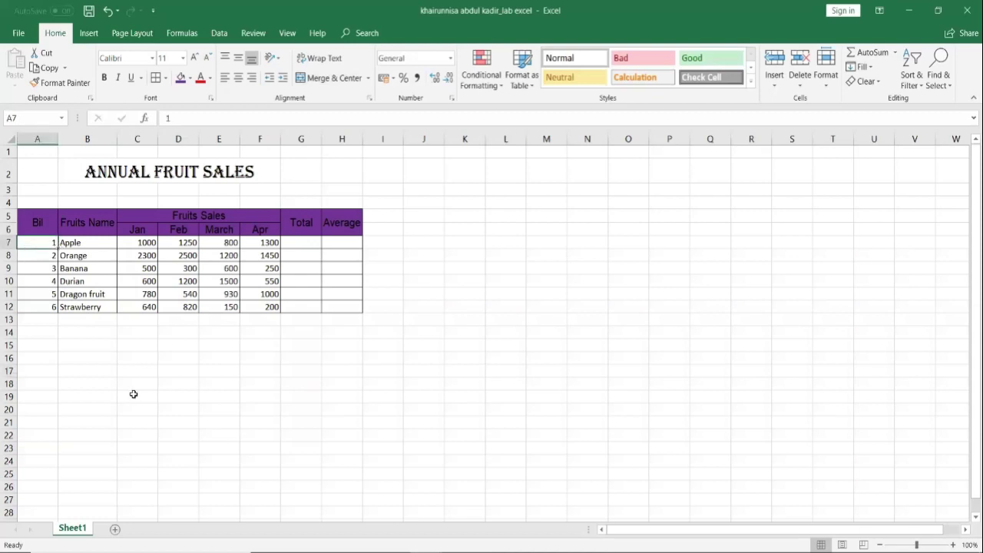
mouse_move(33, 243)
mouse_down()
mouse_move(338, 298)
mouse_move(339, 307)
mouse_up()
click(152, 59)
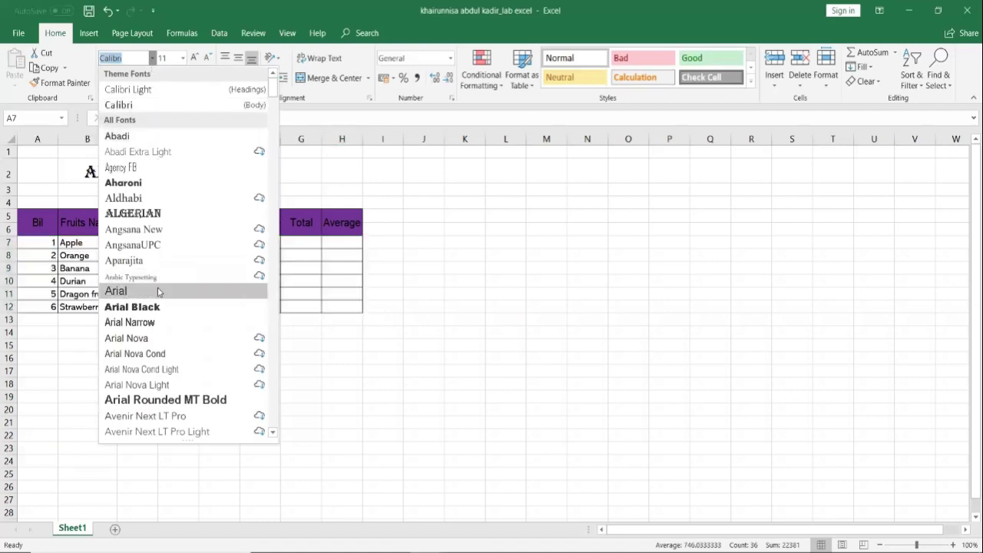
click(154, 290)
click(193, 58)
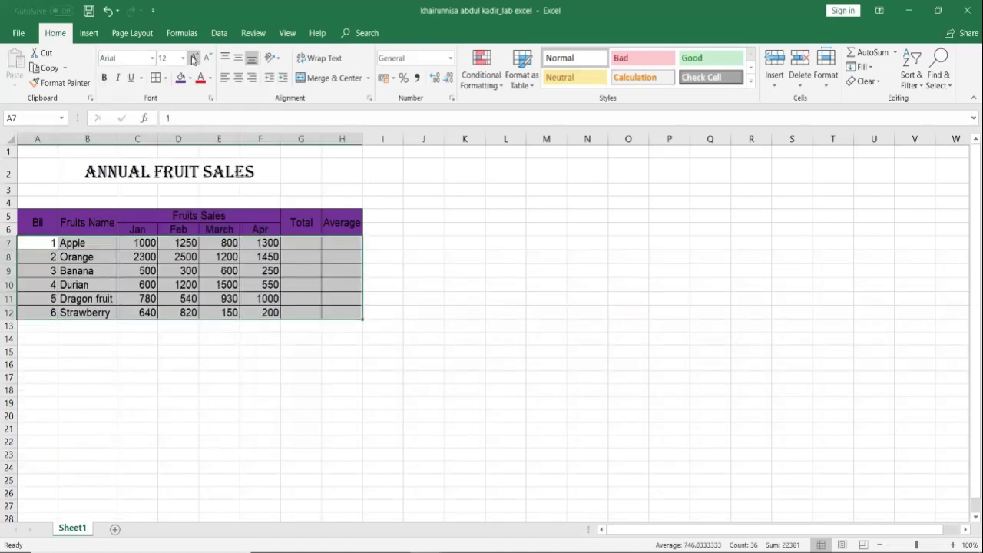
click(236, 78)
click(500, 298)
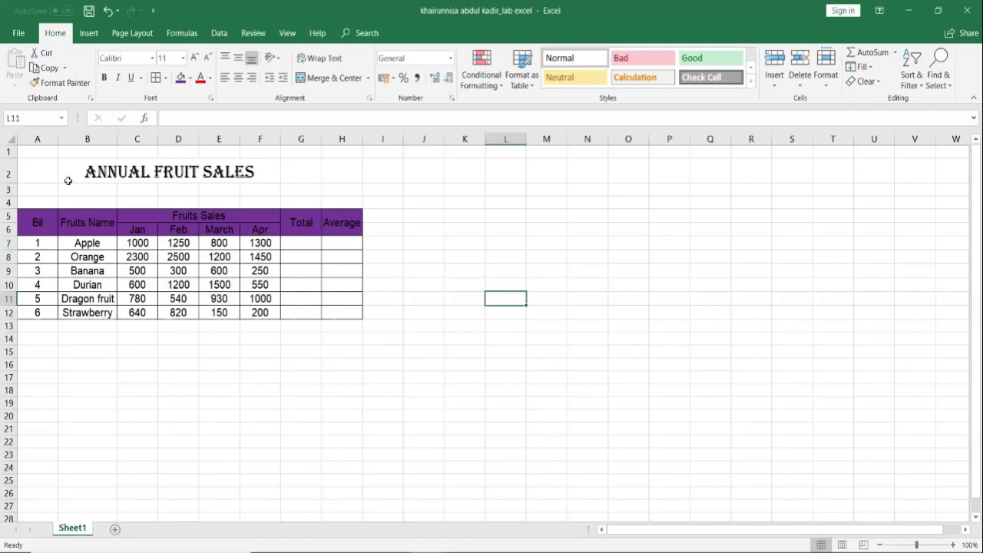
click(24, 222)
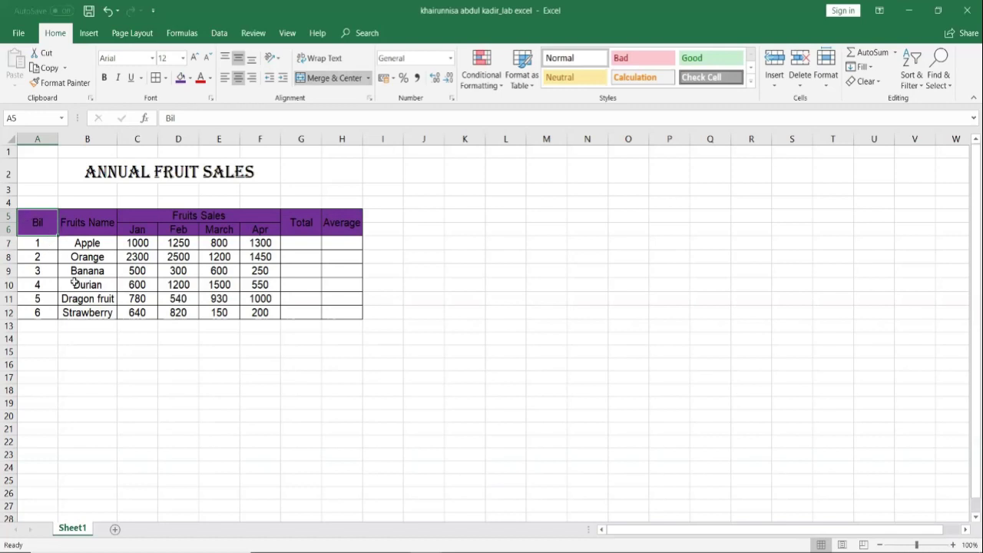
click(371, 453)
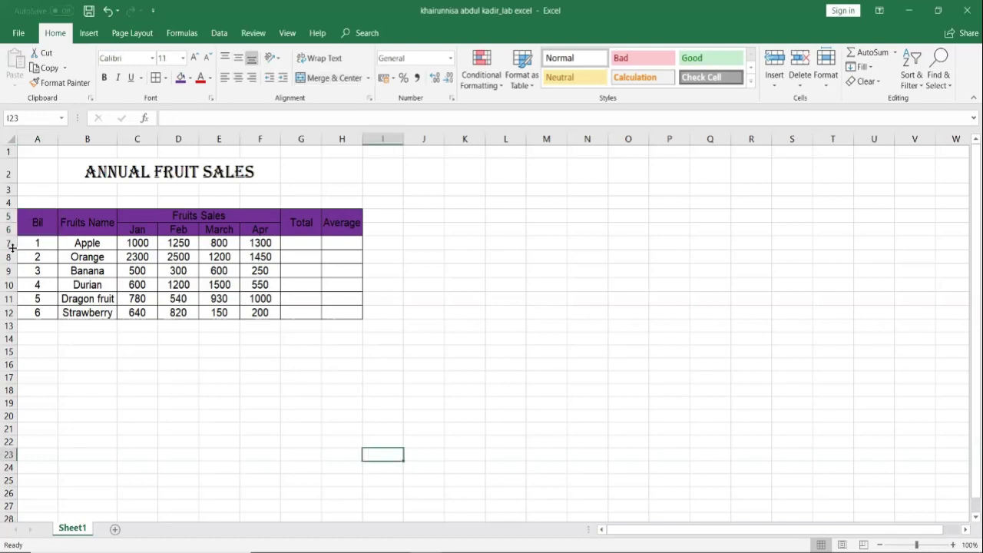
- Increase the height of rows 5 through 12 together
drag(12, 249, 13, 273)
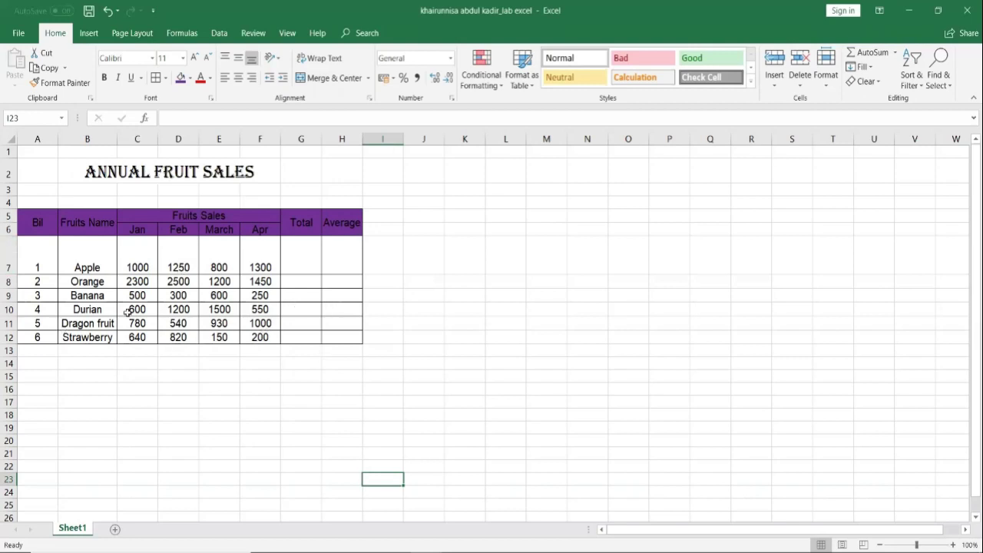
key(ctrl+z)
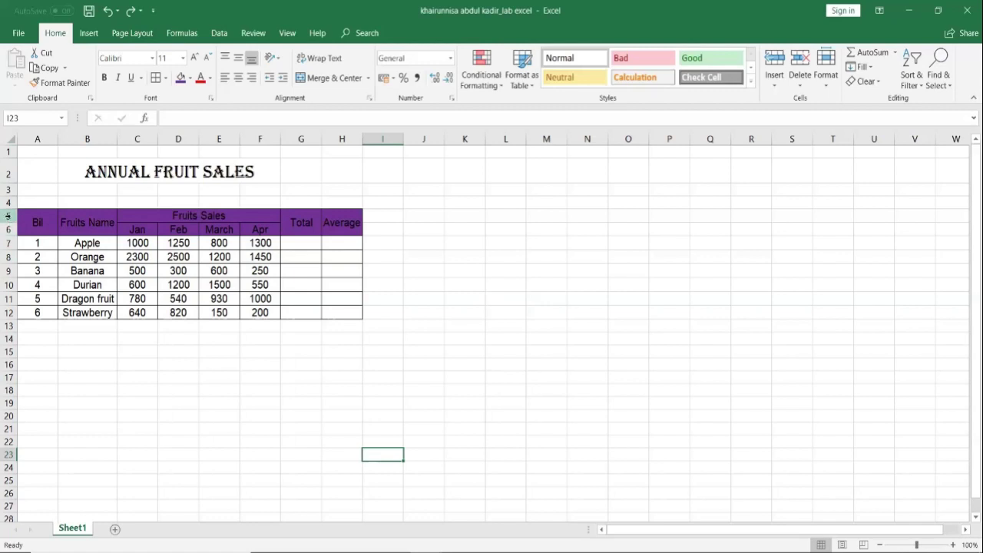
click(8, 216)
drag(7, 216, 11, 313)
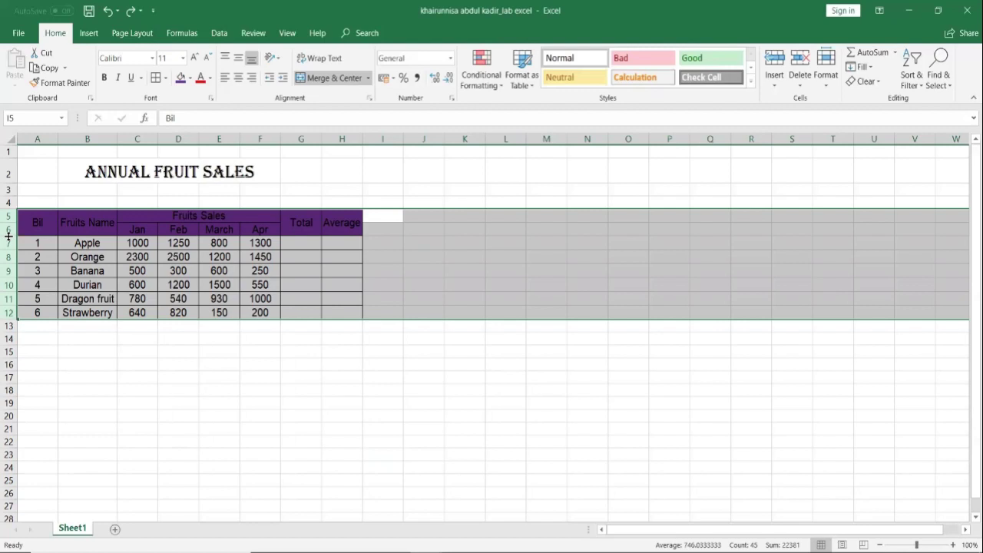
drag(7, 236, 7, 249)
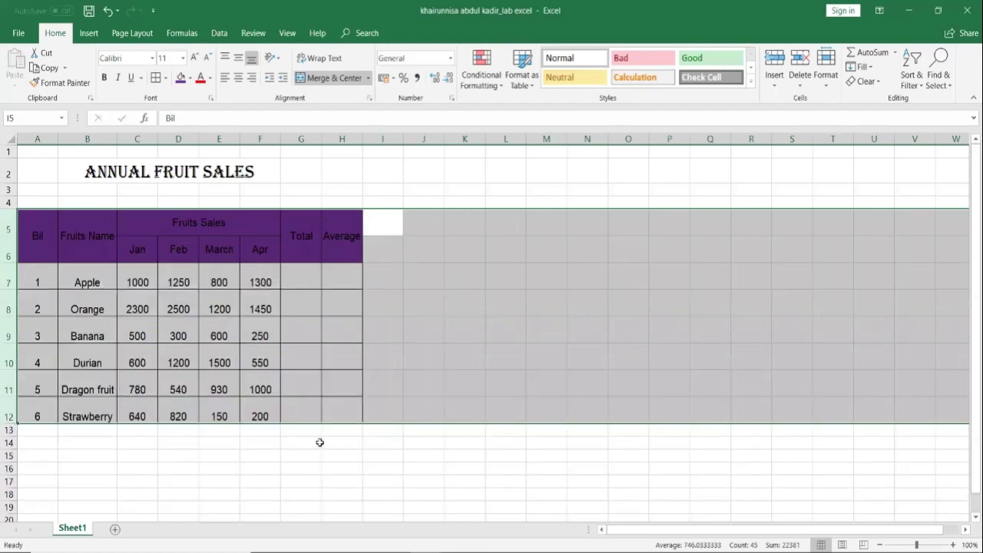
click(324, 448)
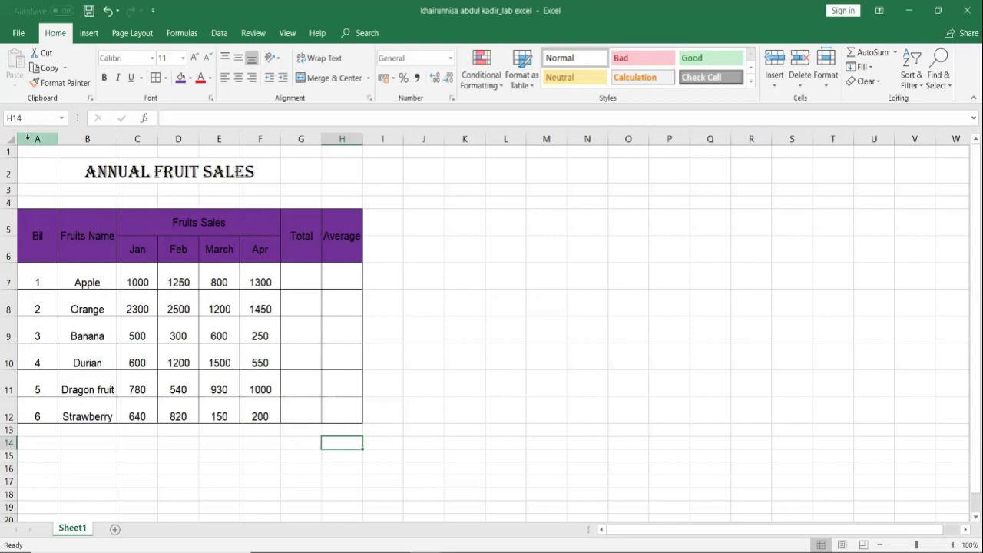
- Widen columns A to H to 114 pixels each
drag(28, 137, 332, 153)
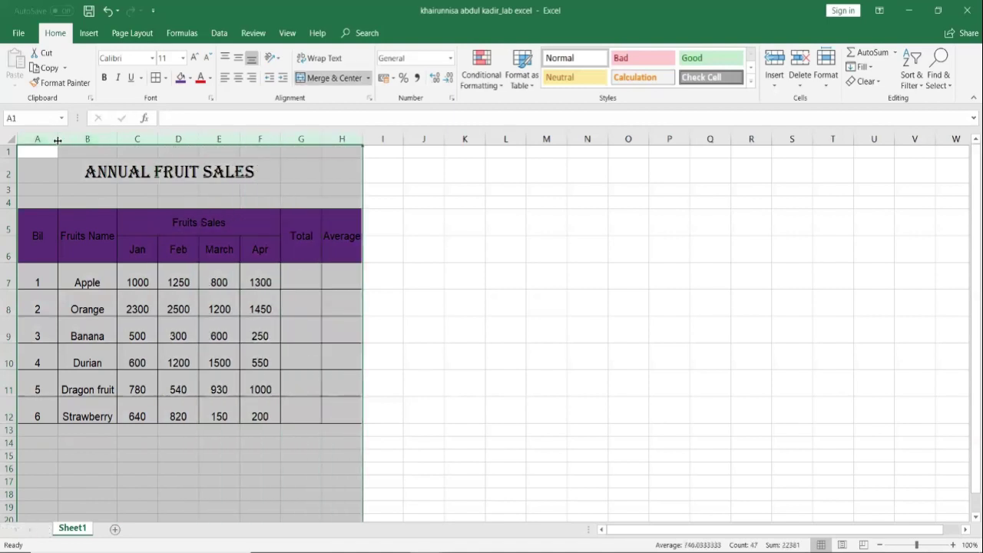
drag(56, 138, 73, 139)
click(709, 393)
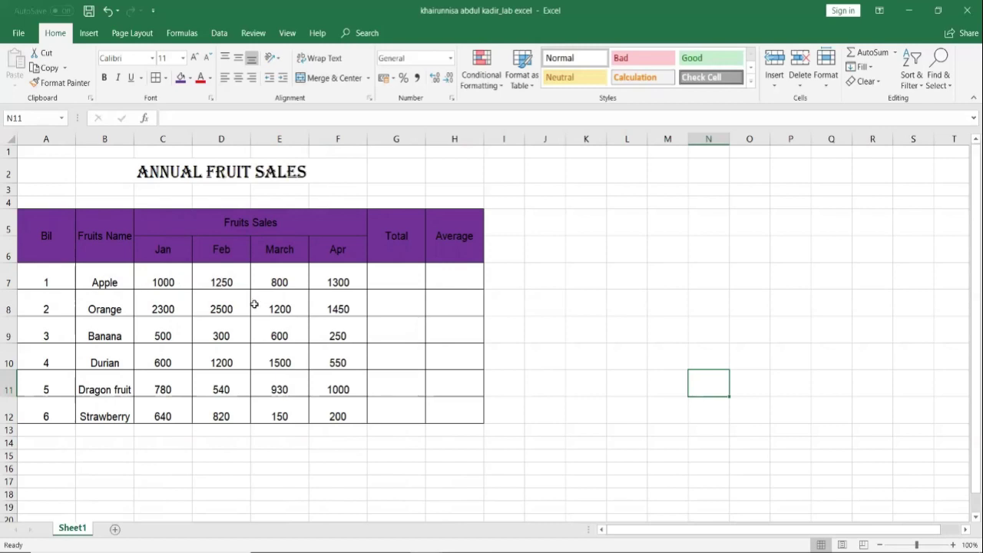
- Vertically centre the fruit data in A7:H12 with Middle Align
drag(29, 279, 332, 409)
click(303, 479)
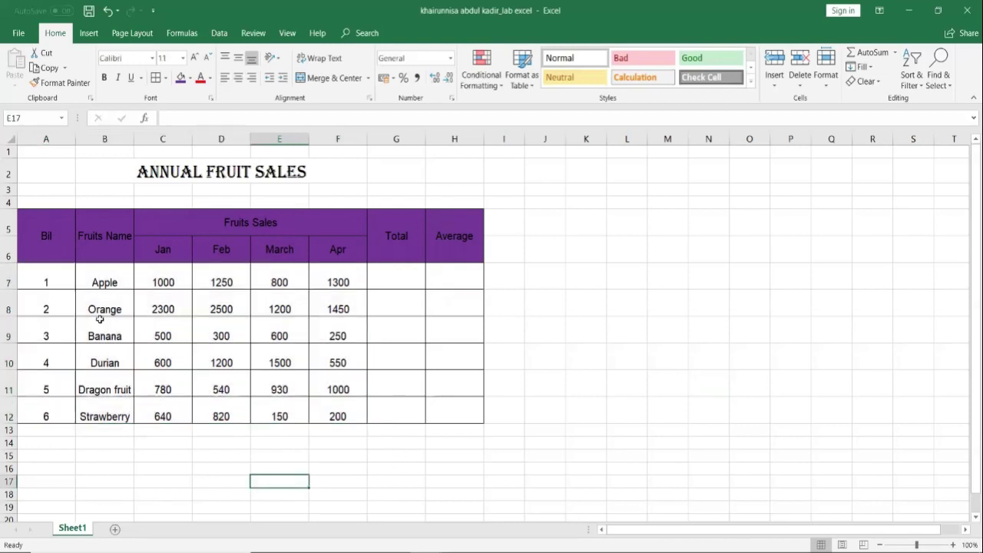
mouse_move(31, 278)
mouse_down()
mouse_move(423, 310)
mouse_move(441, 407)
mouse_up()
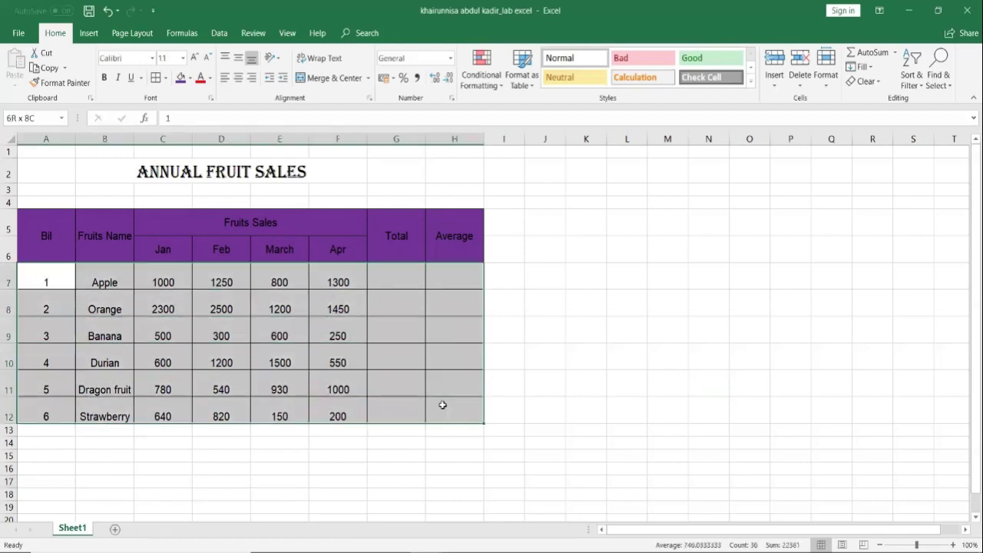
click(240, 58)
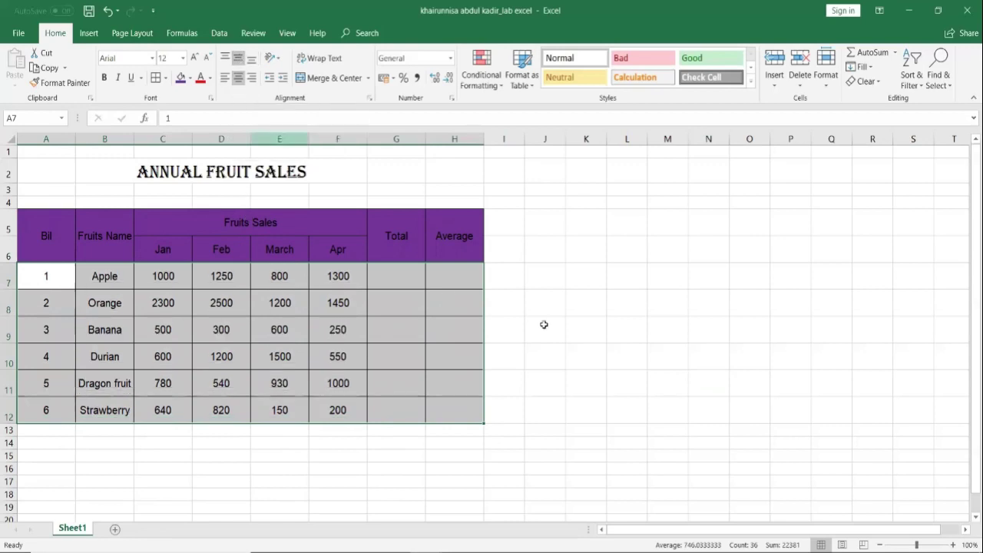
click(567, 319)
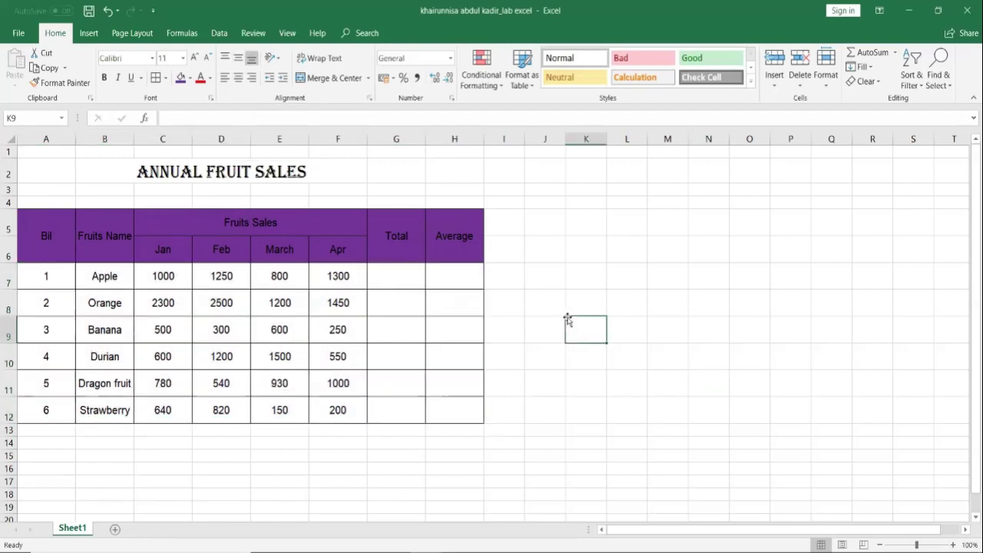
key(ctrl+z)
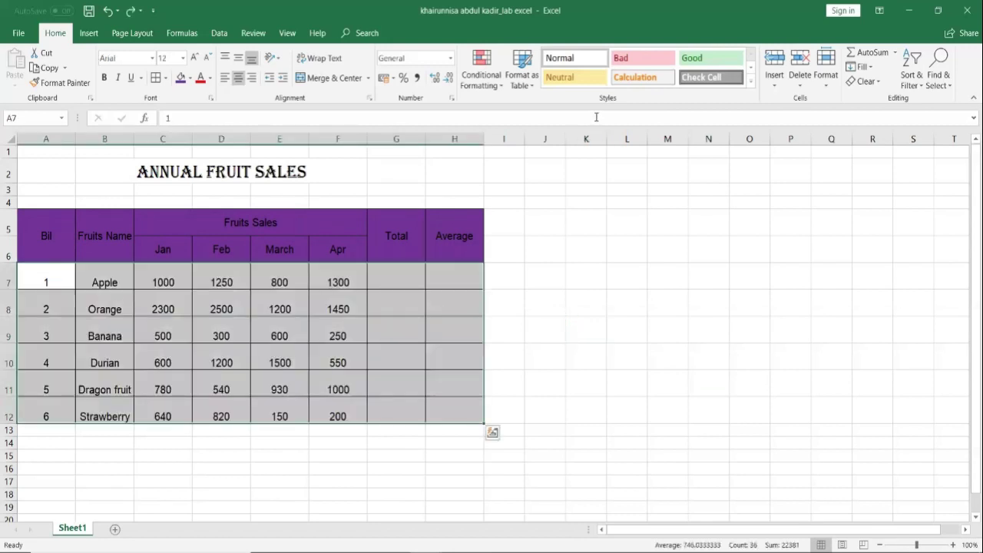
click(578, 261)
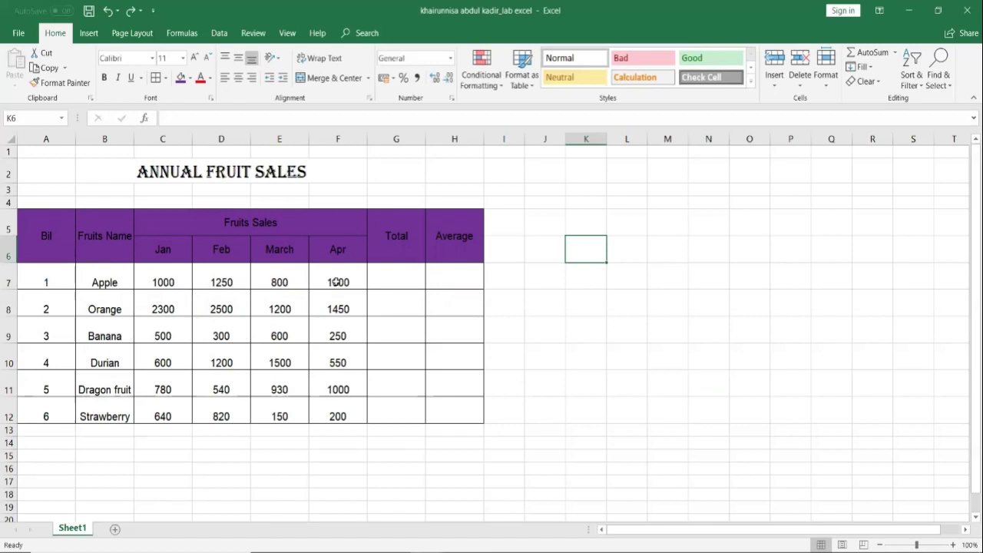
click(23, 278)
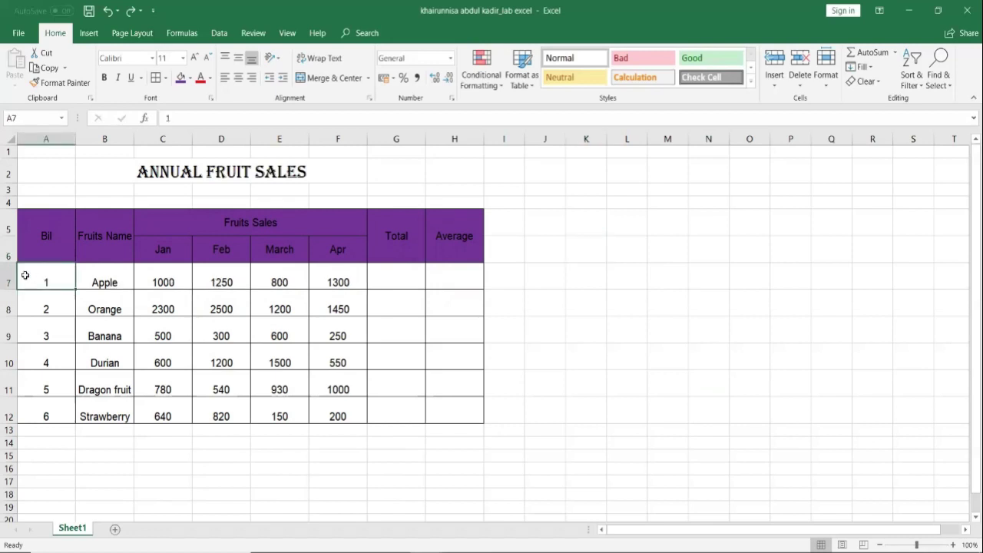
click(89, 471)
mouse_move(20, 272)
mouse_down()
mouse_move(426, 285)
mouse_move(456, 305)
mouse_move(461, 404)
mouse_up()
click(239, 59)
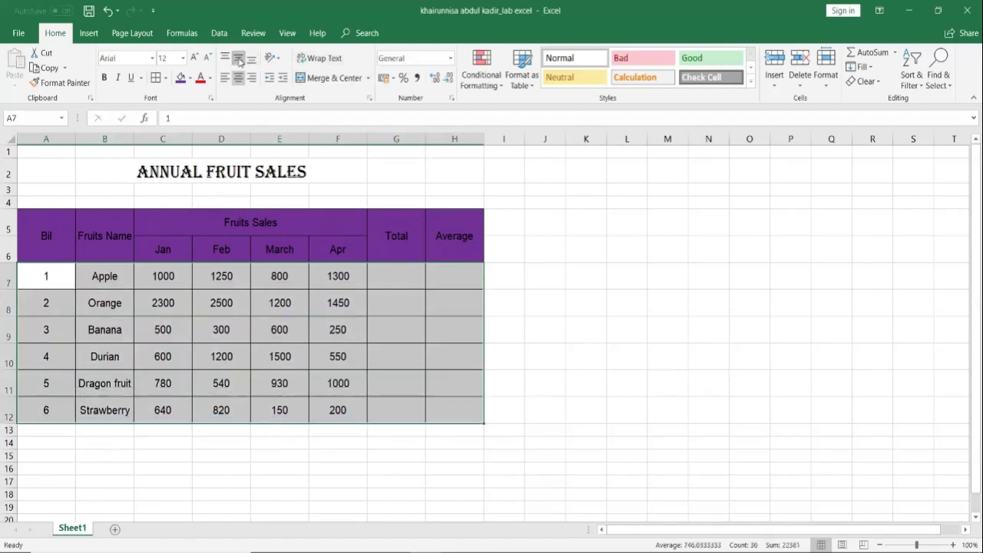
click(542, 354)
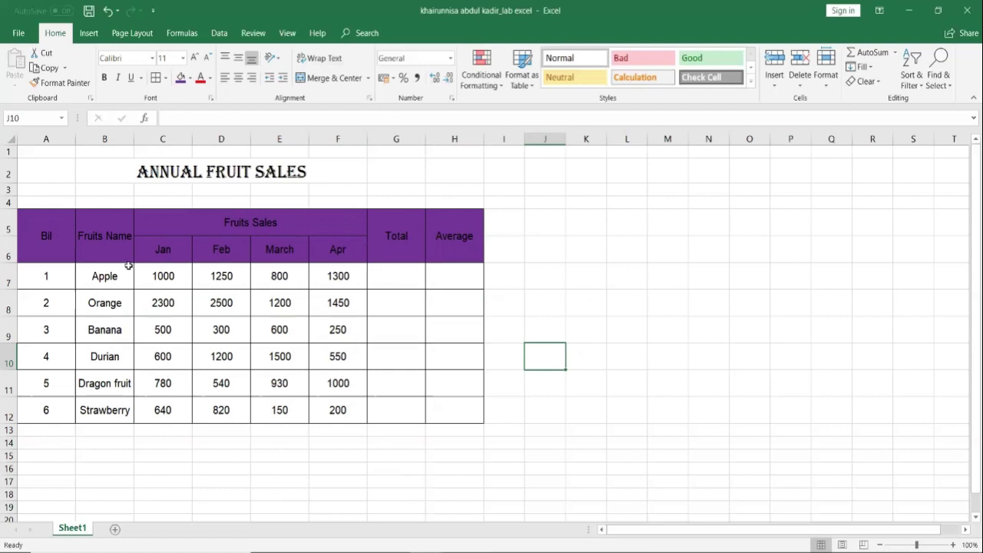
click(375, 280)
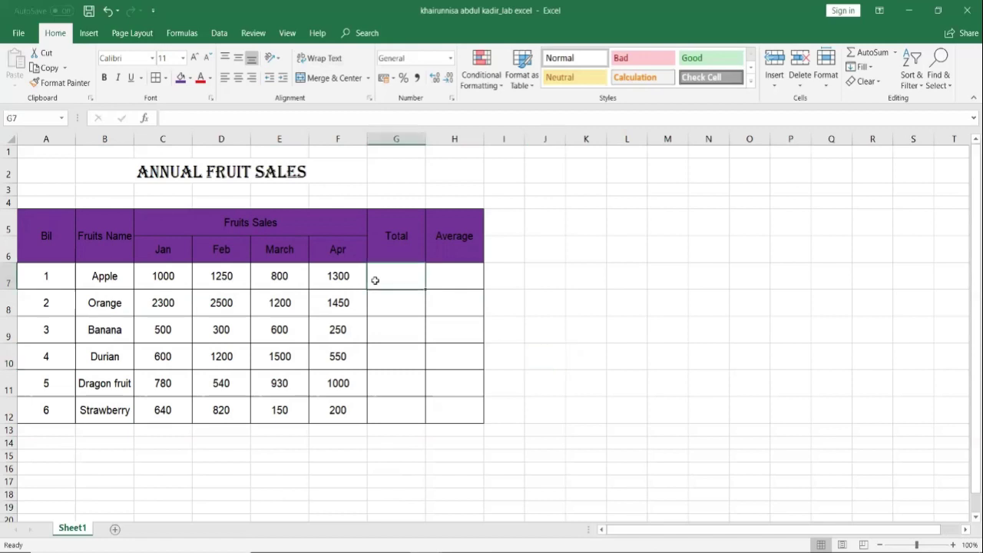
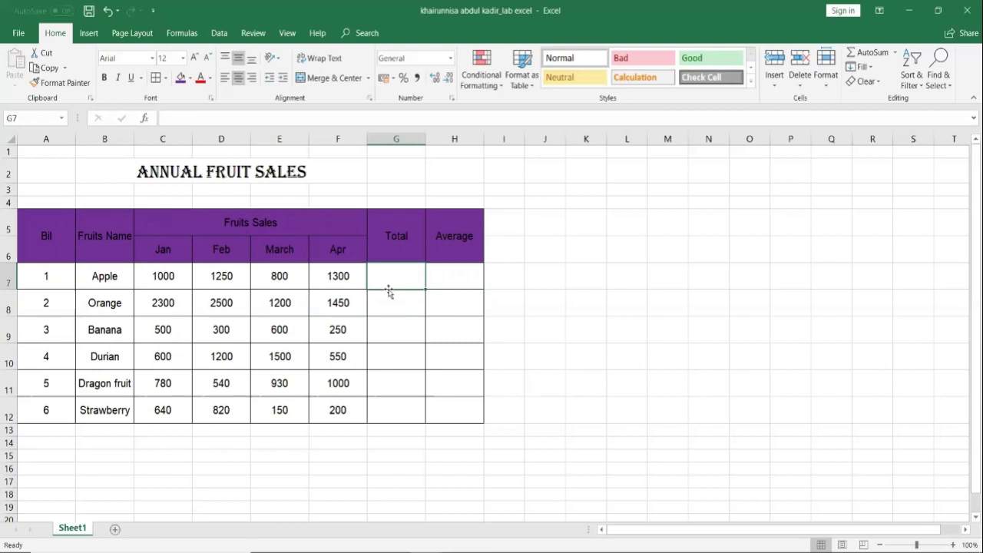
- Start a SUM formula in Apple's Total cell G7
click(600, 372)
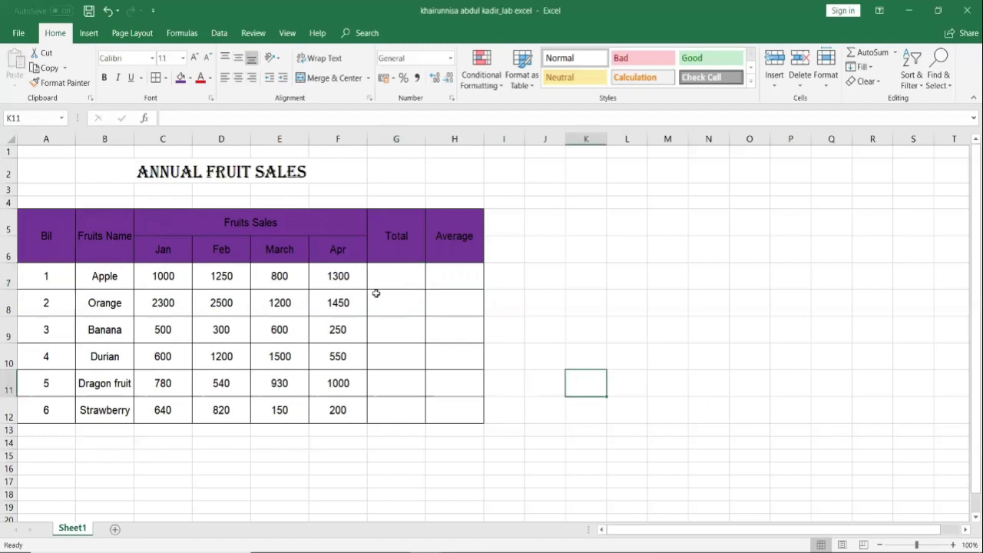
click(374, 286)
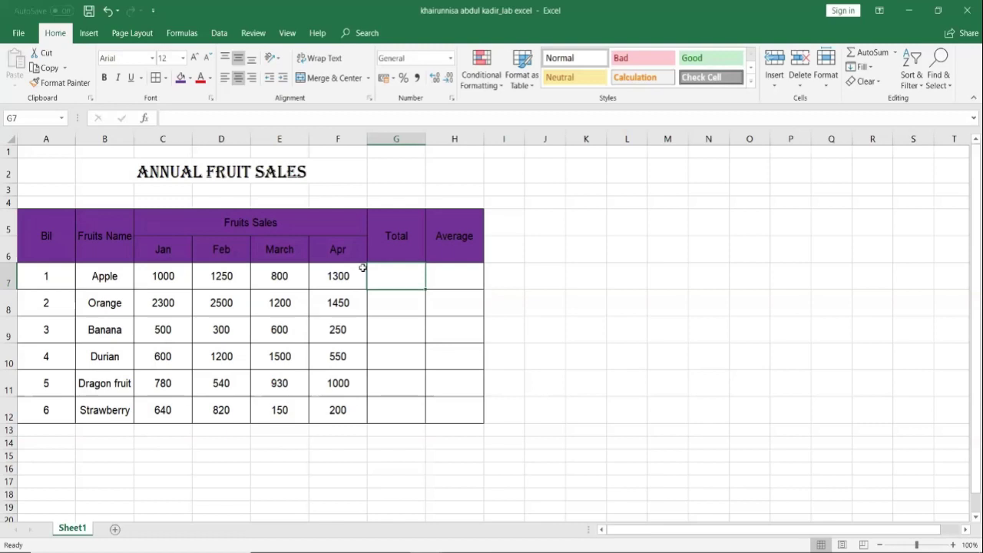
click(177, 116)
click(177, 116)
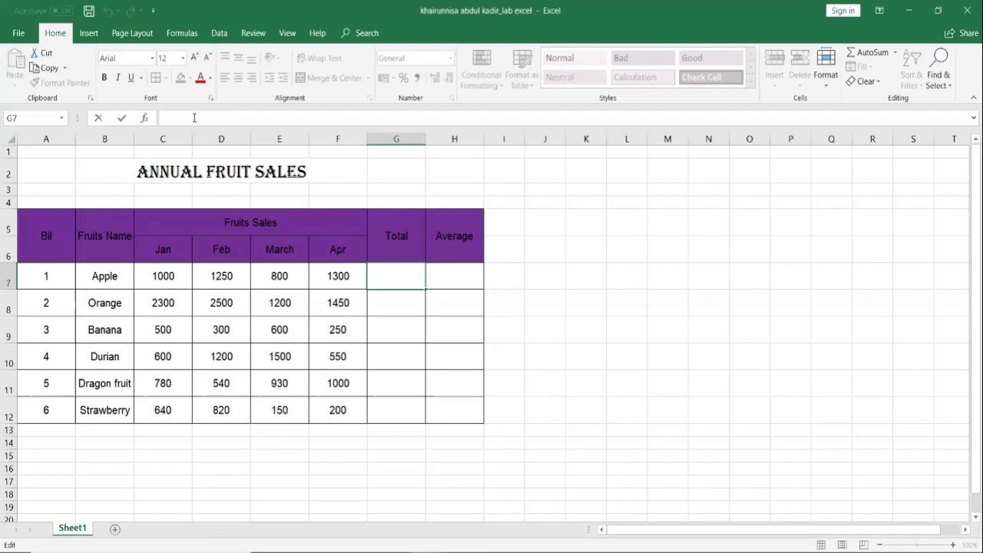
text(=)
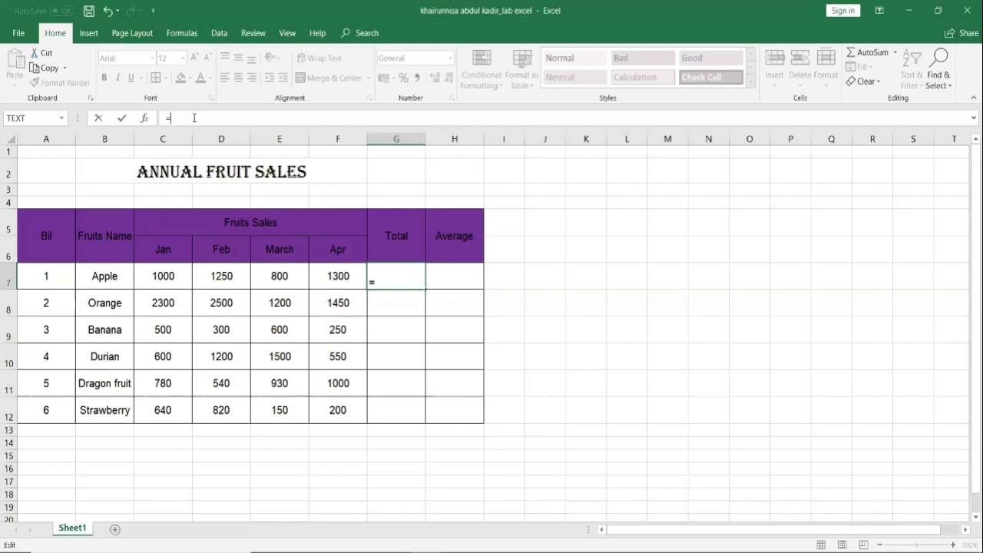
text(sum)
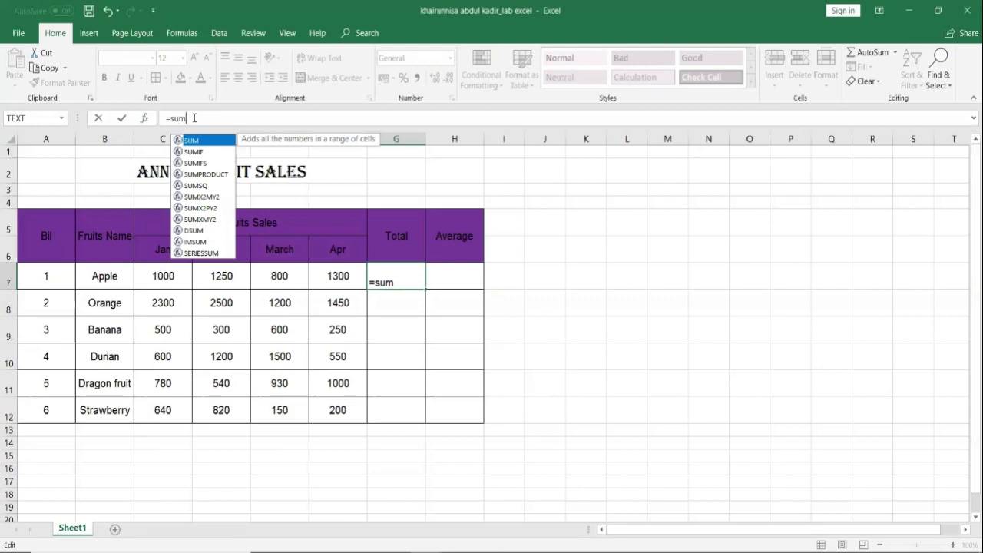
key(BackSpace)
key(BackSpace)
key(BackSpace)
text(su)
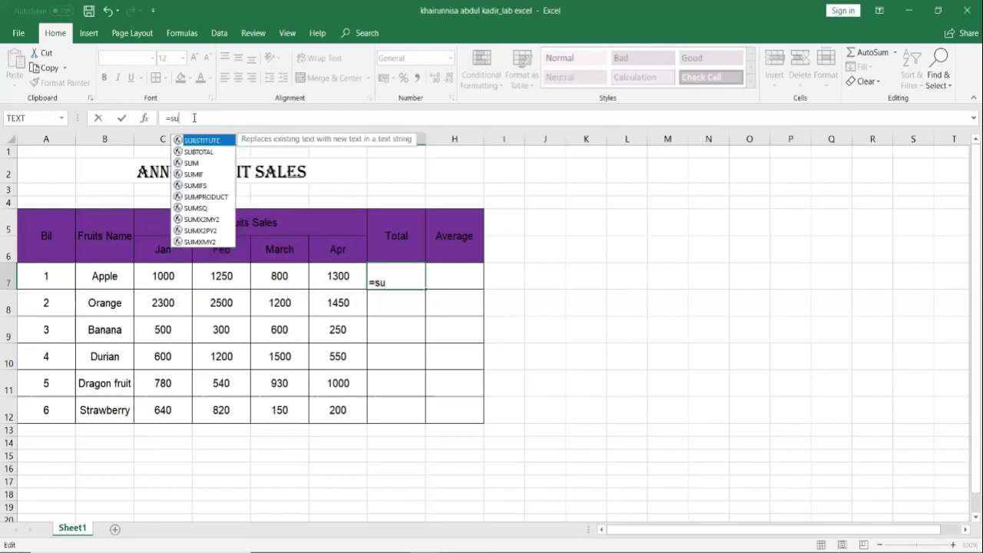
text(m)
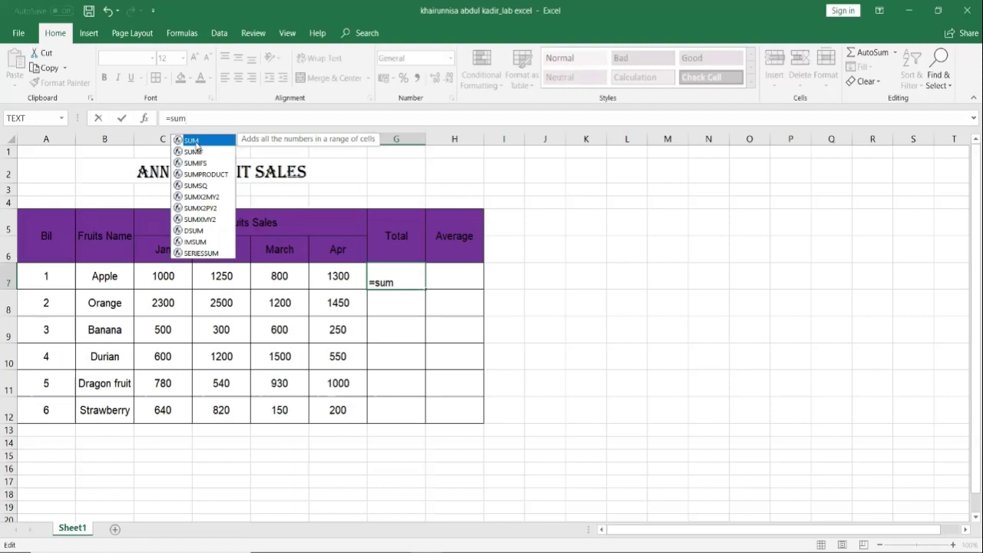
- Sum the range C7:F7 so Apple's total reads 4350
double_click(194, 141)
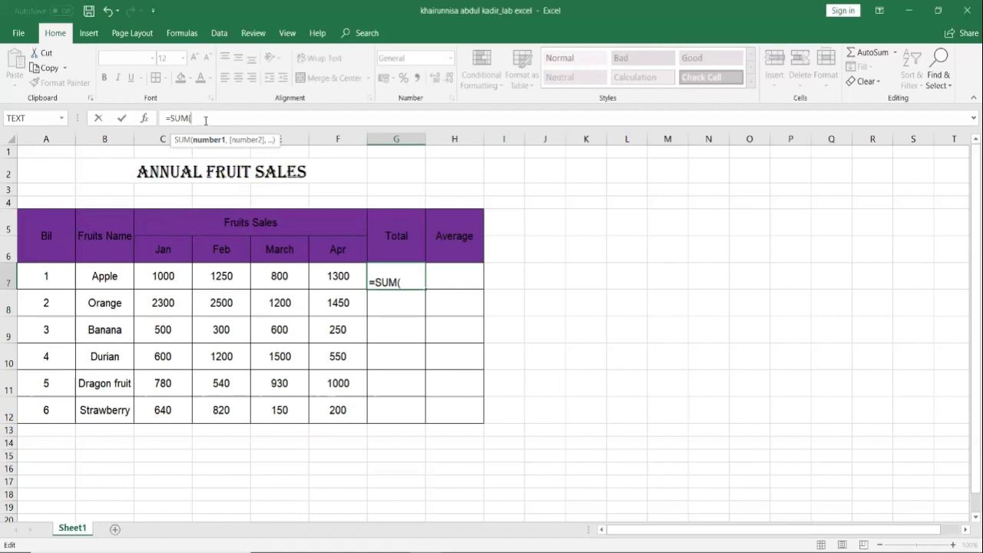
click(149, 278)
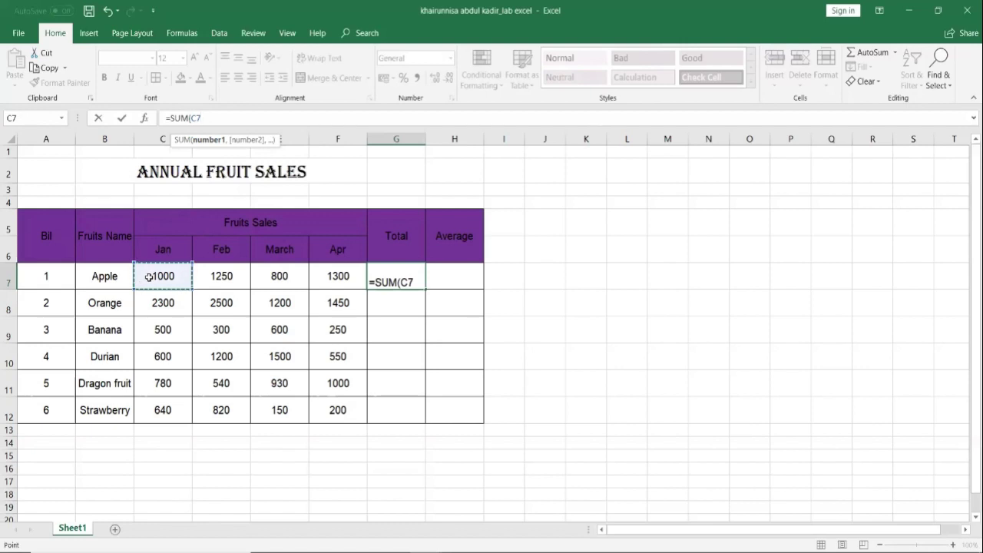
drag(146, 278, 324, 285)
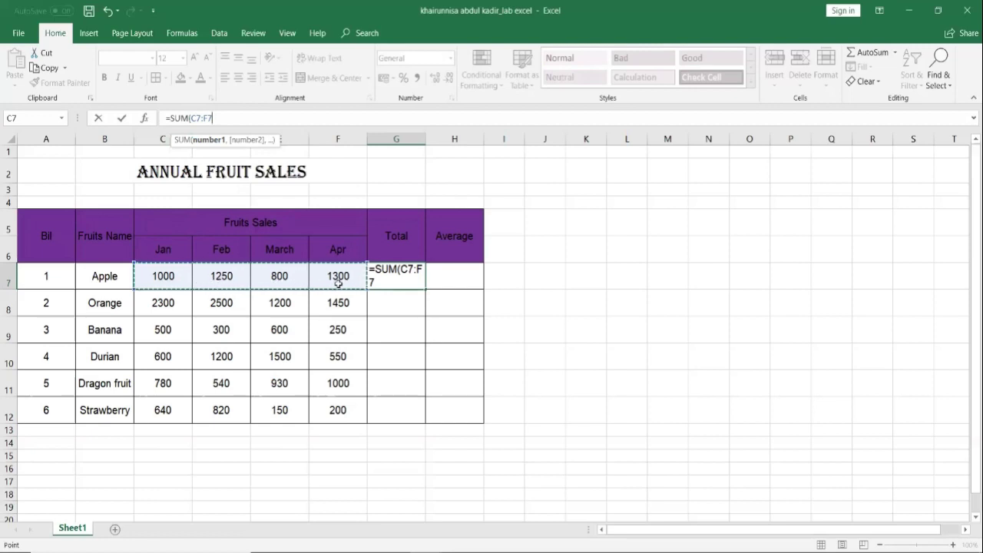
click(228, 121)
text())
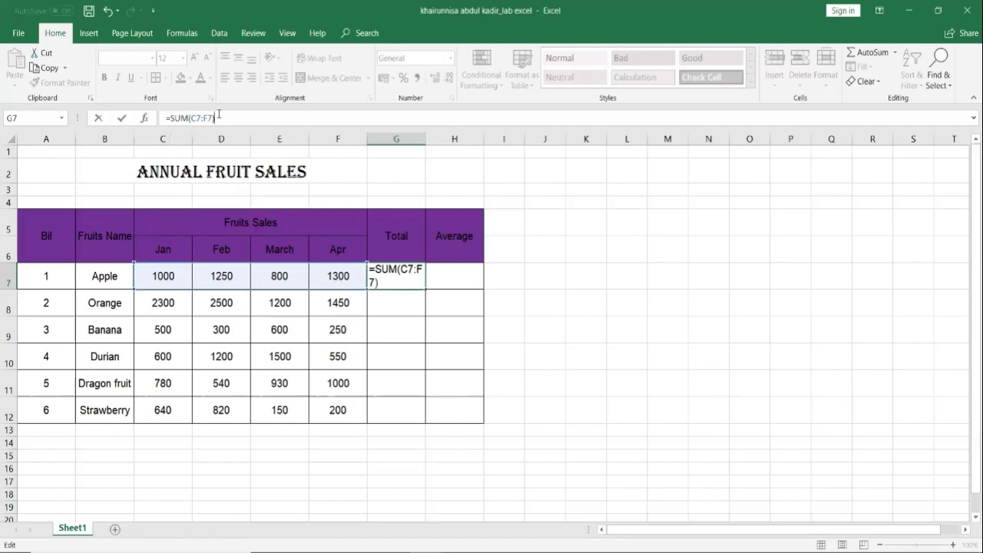
key(Return)
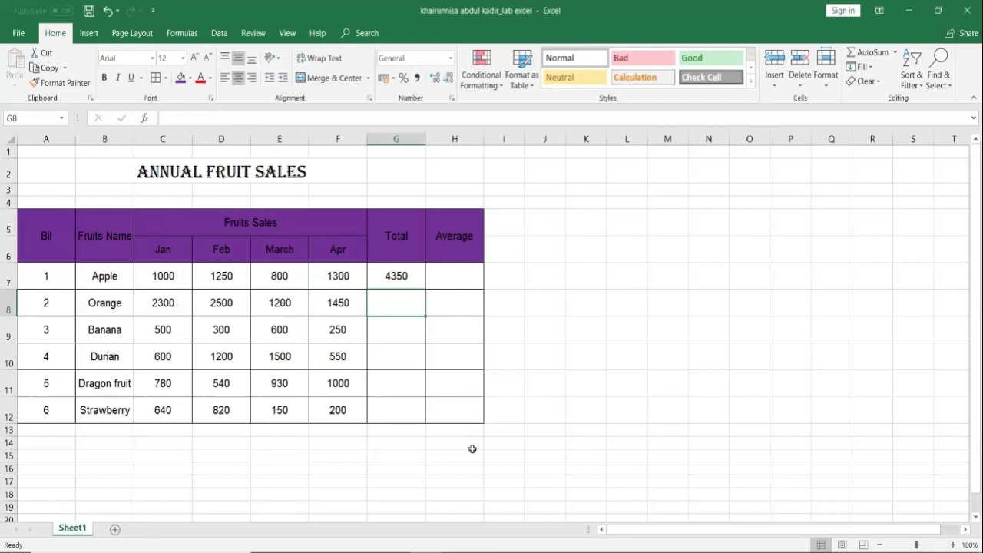
- Check 1000 + 1250 + 800 + 1300 = 4,350 in Calculator, then minimize it
mouse_move(473, 449)
click(507, 491)
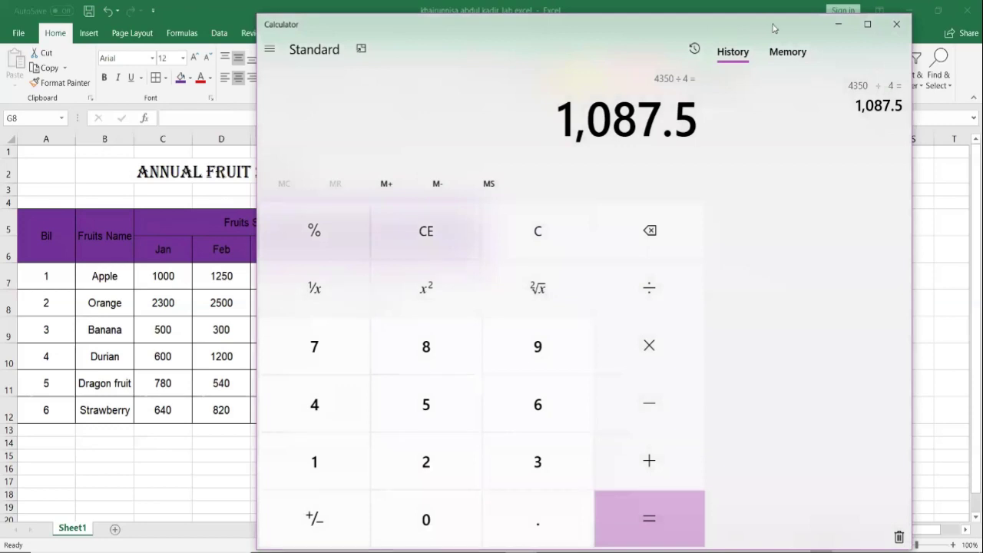
drag(768, 26, 841, 30)
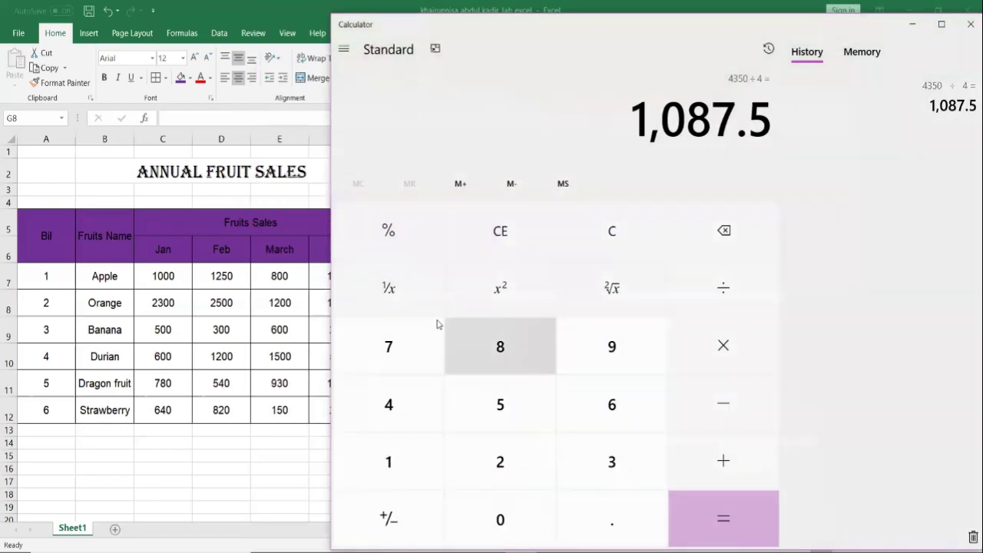
click(603, 237)
text(100)
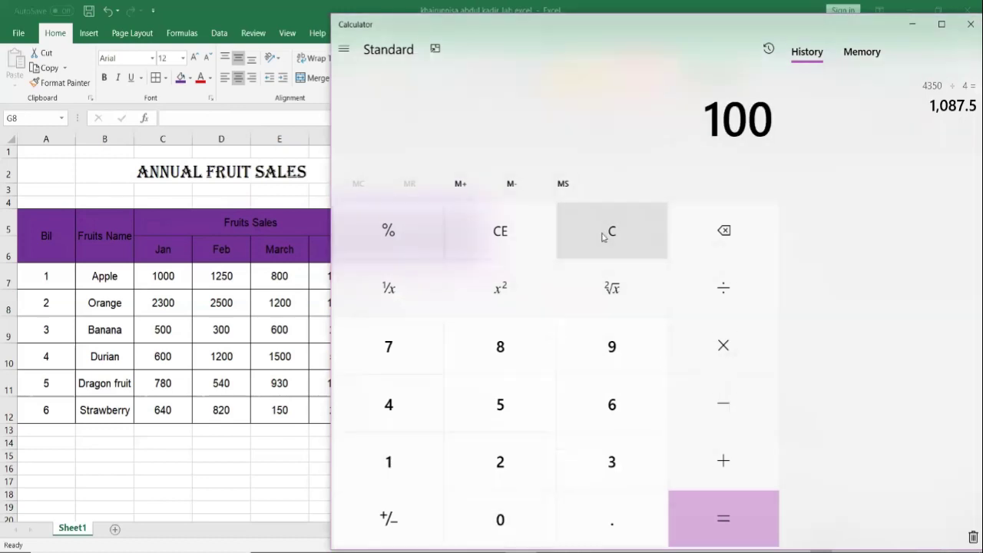
text(0+1250+800)
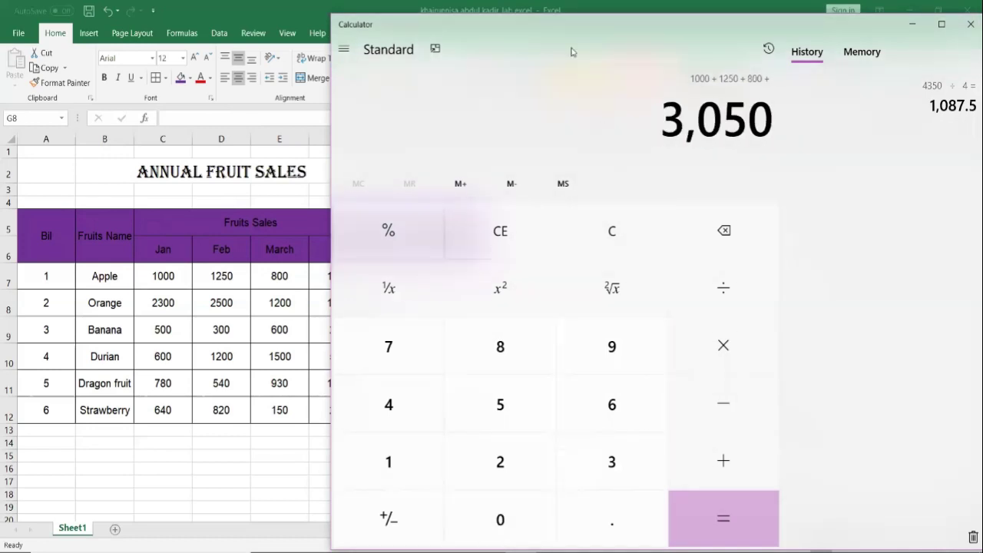
drag(562, 44, 579, 51)
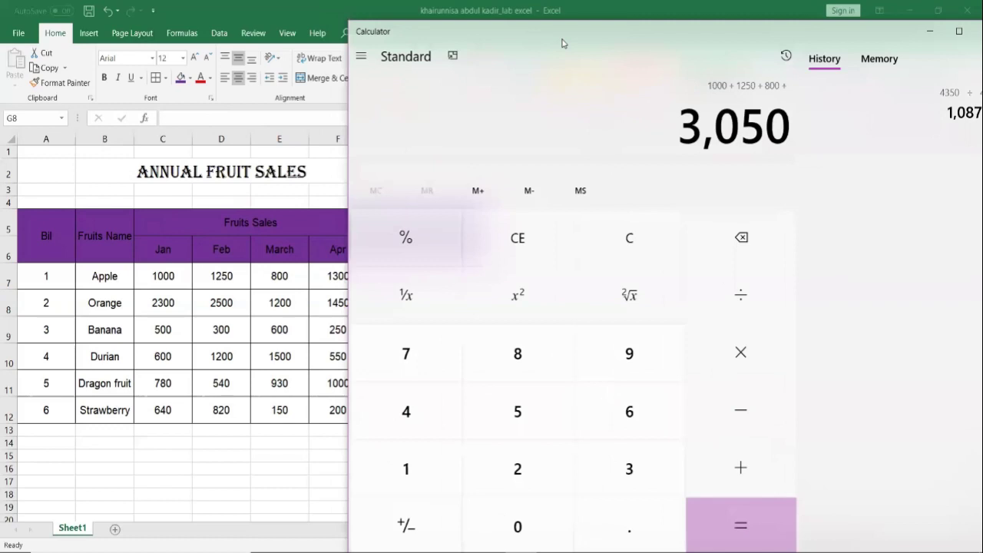
text(1,300)
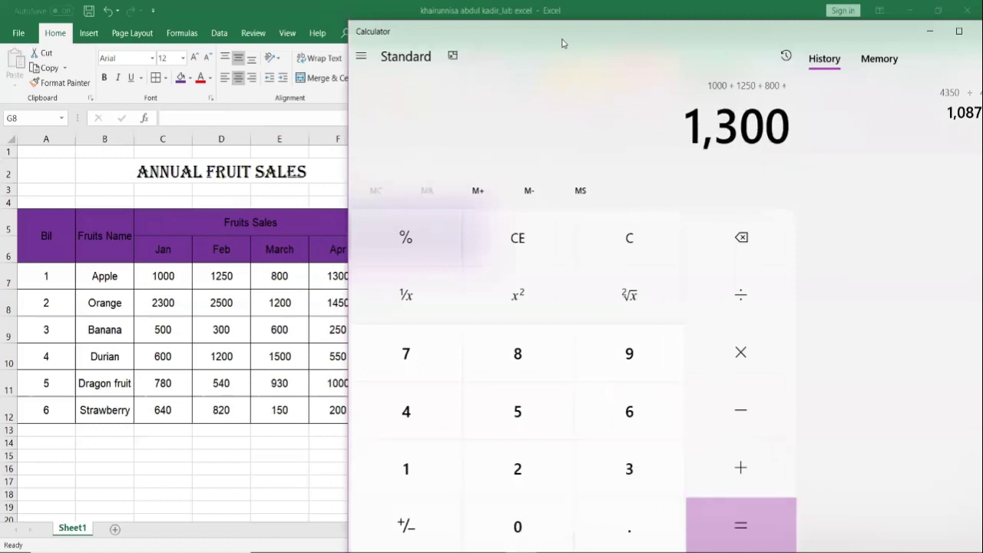
key(Return)
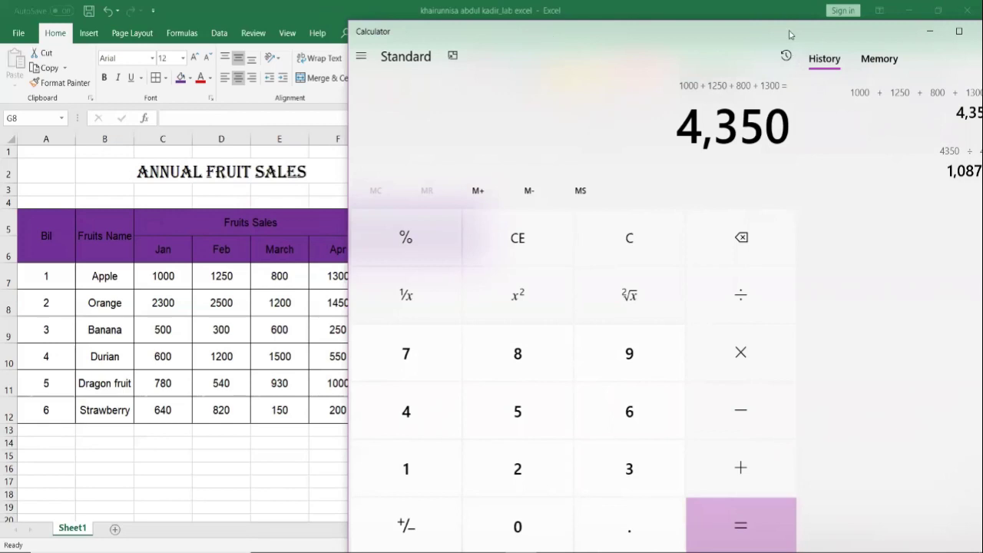
drag(836, 39, 564, 130)
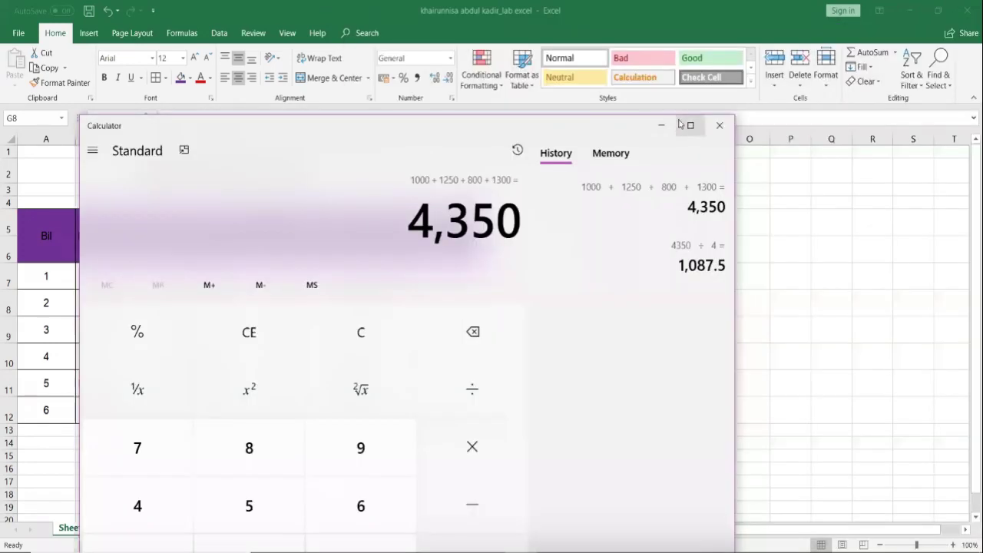
click(661, 125)
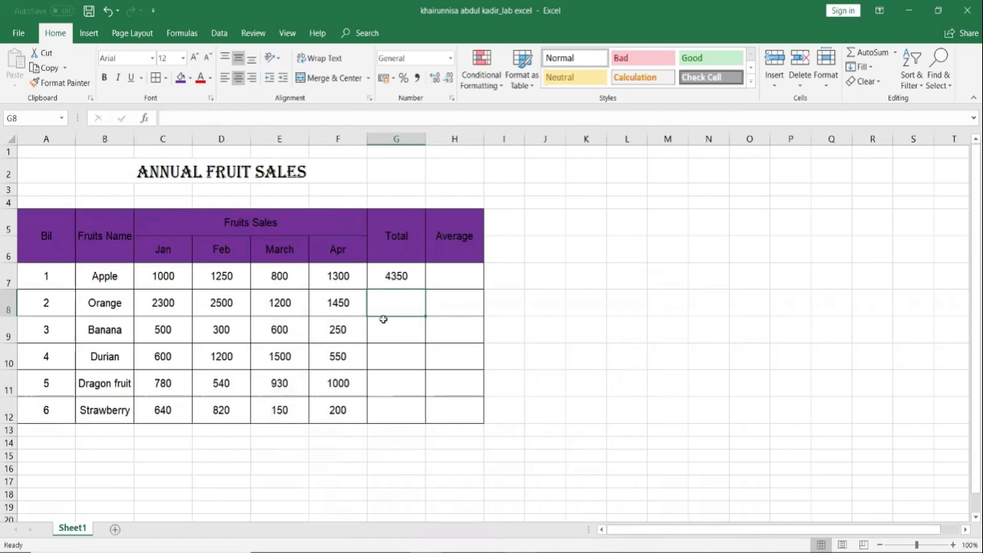
- Fill G7's SUM formula down to G12, giving totals from 4350 to 1810
click(385, 279)
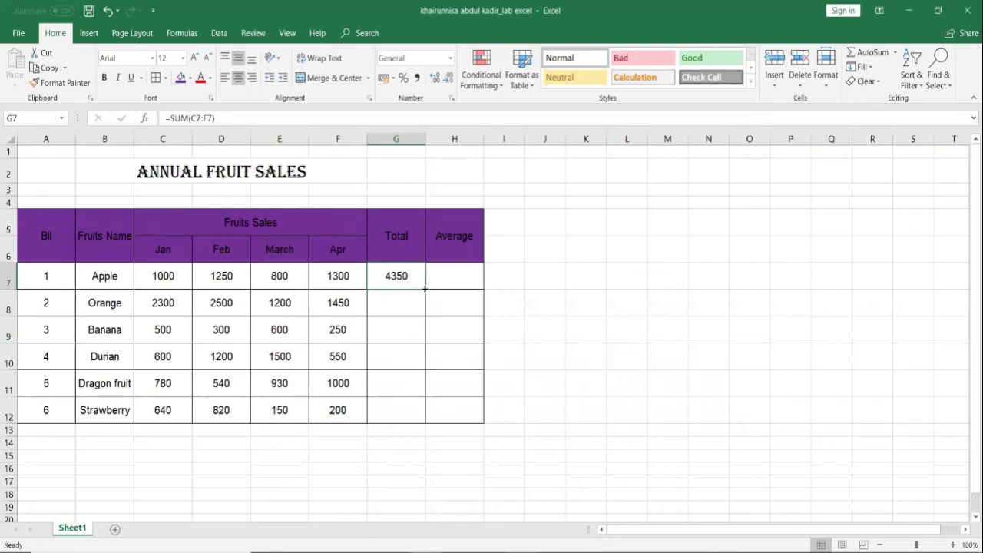
drag(425, 289, 422, 417)
click(690, 346)
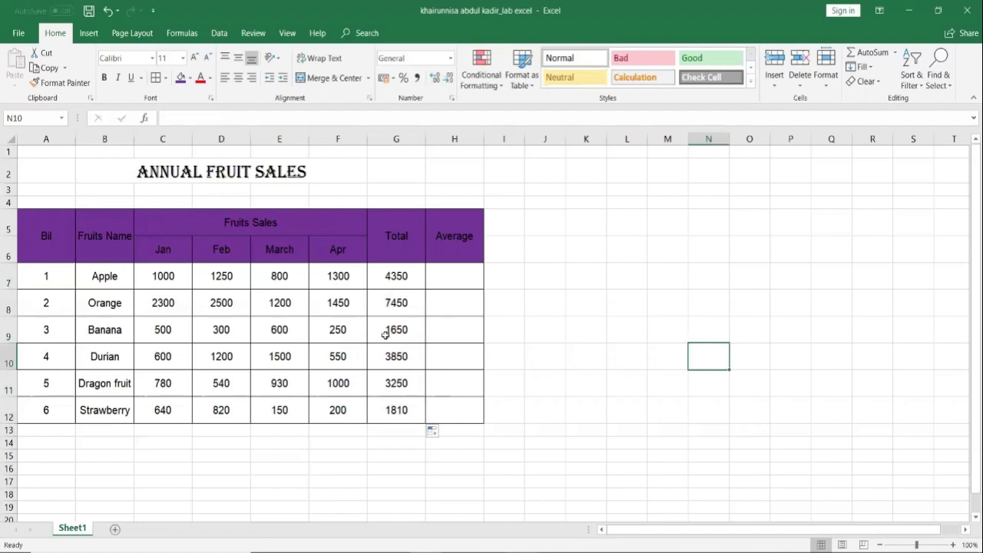
click(413, 306)
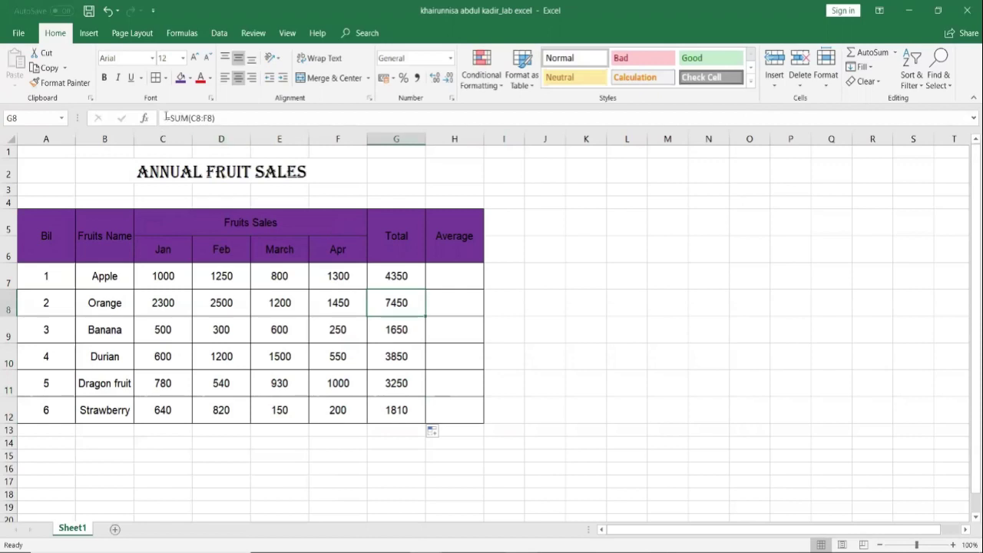
click(402, 277)
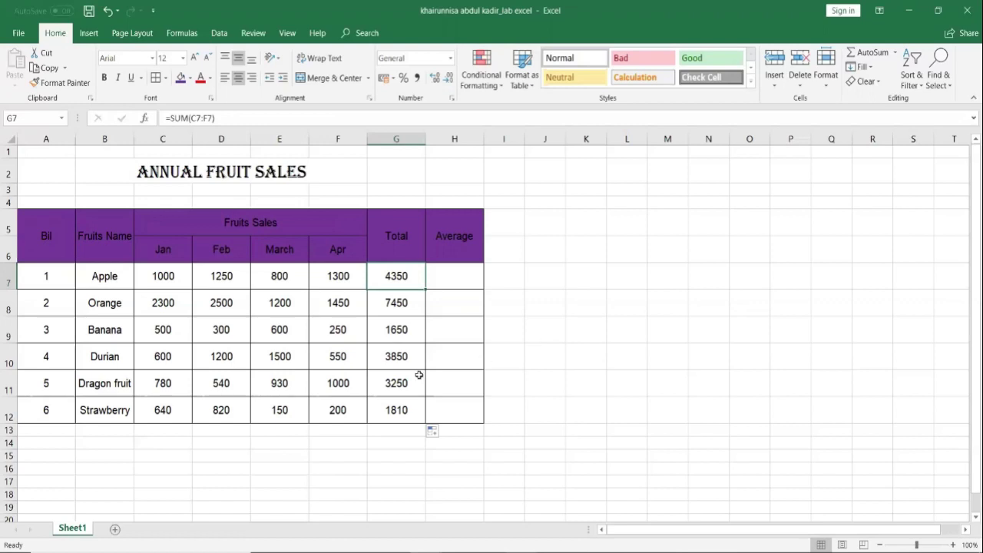
- Replace G12's SUM with =(C12+D12+E12+F12) for Strawberry's total of 1810
click(400, 410)
click(235, 117)
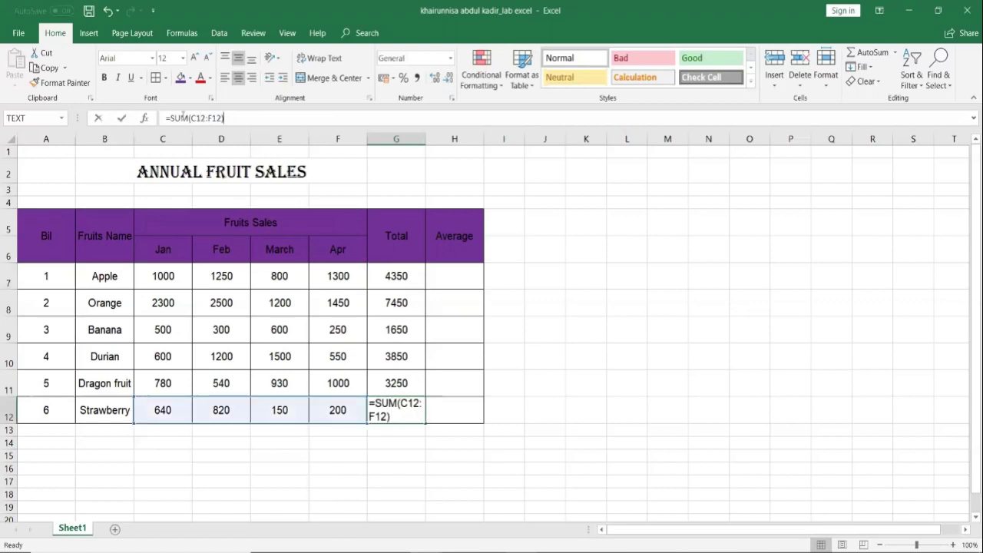
drag(225, 116, 162, 117)
key(BackSpace)
text(=()
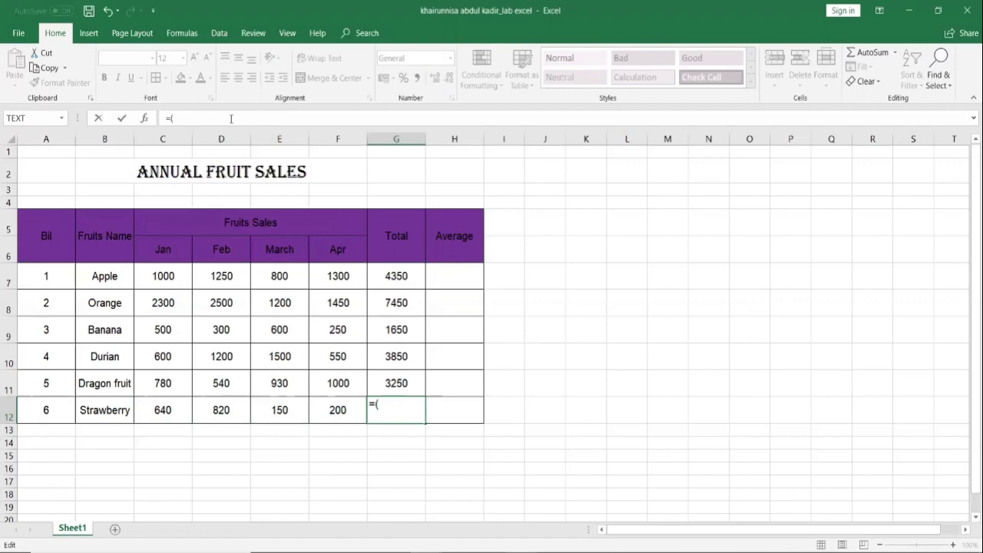
click(175, 412)
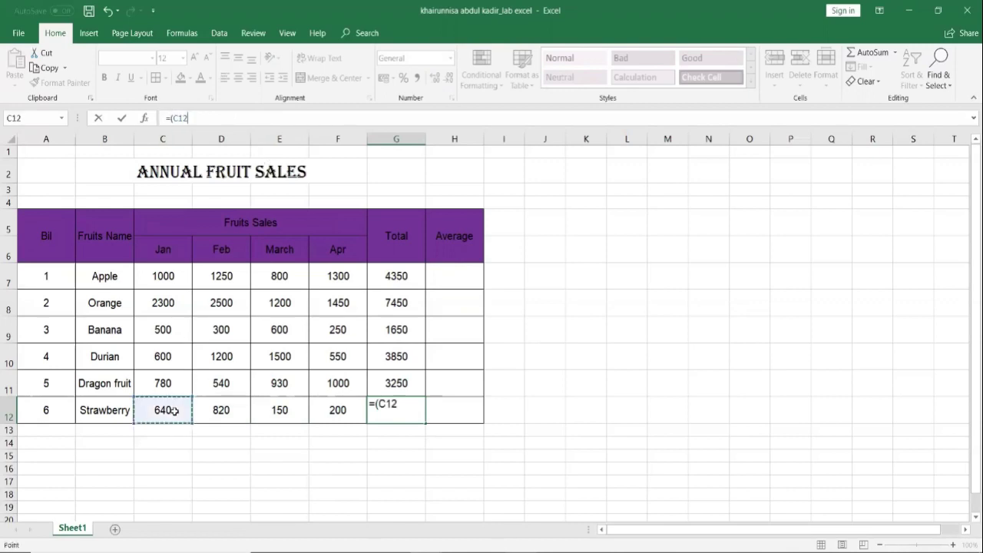
text(+)
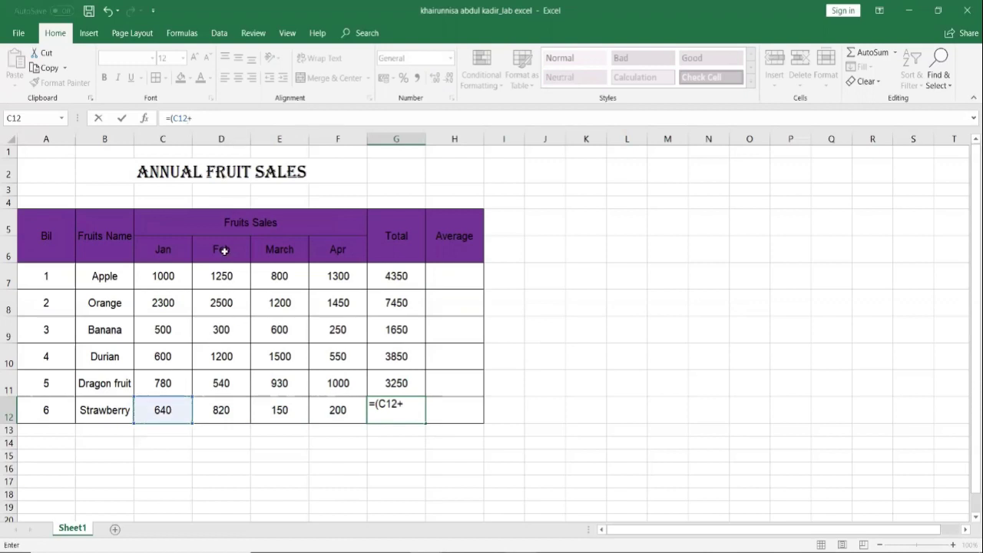
text(D)
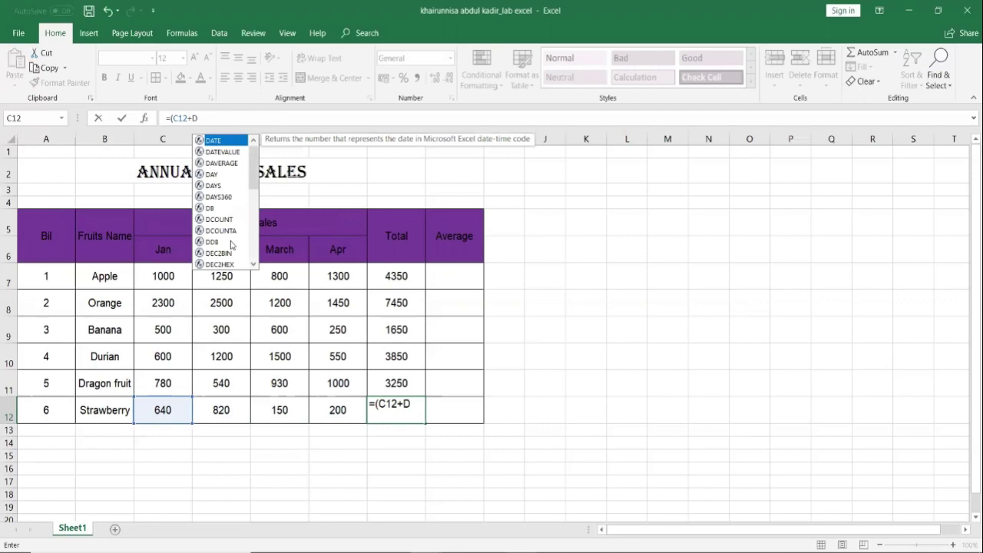
text(12)
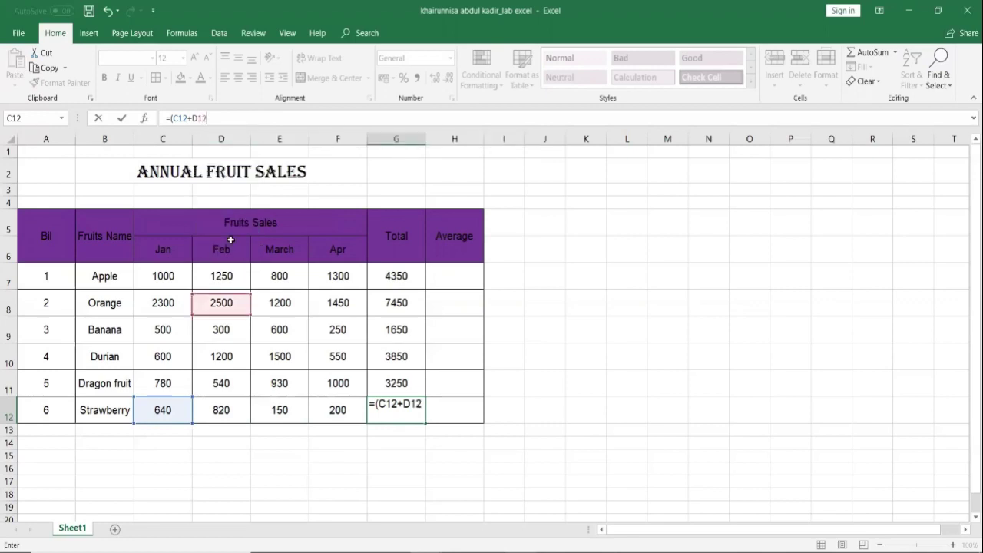
text(+)
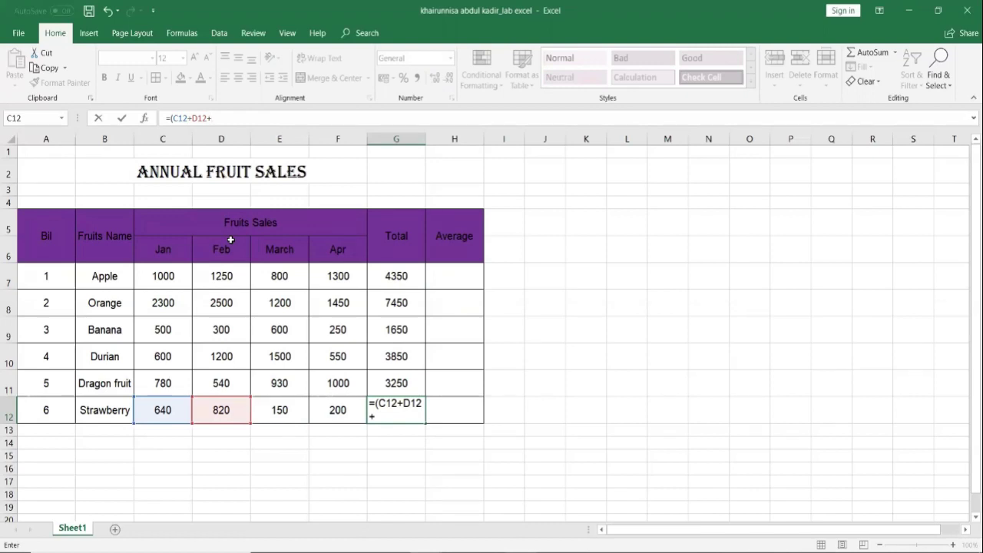
text(E1)
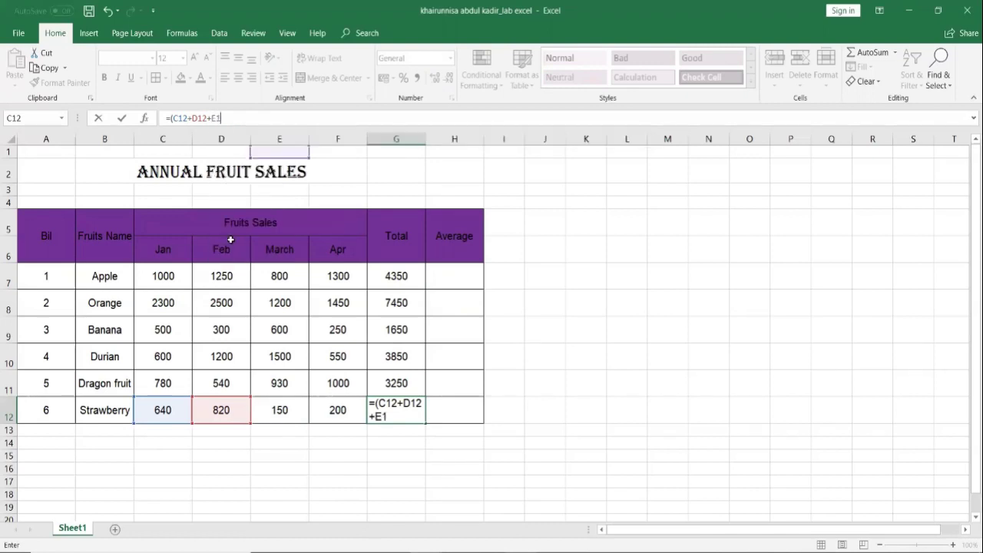
text(2+)
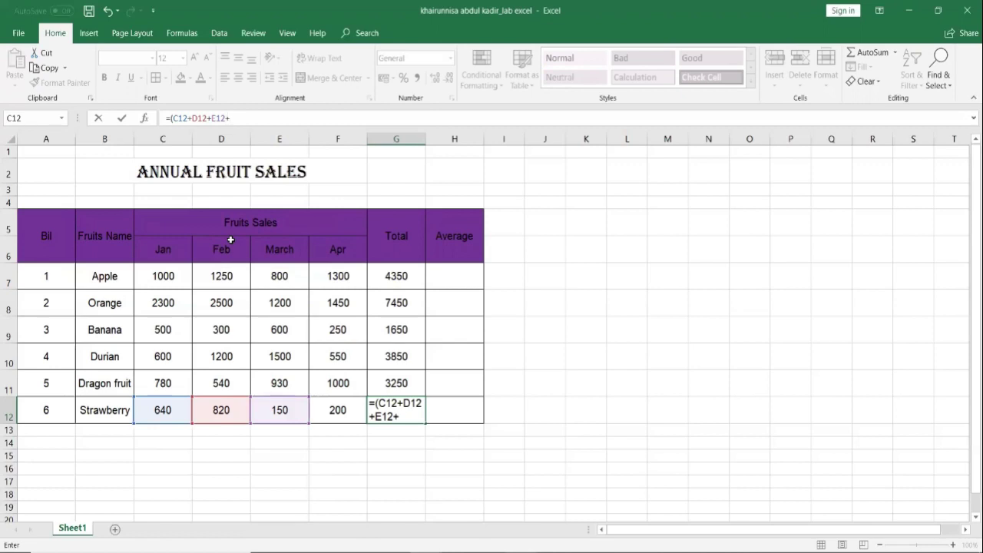
text(F)
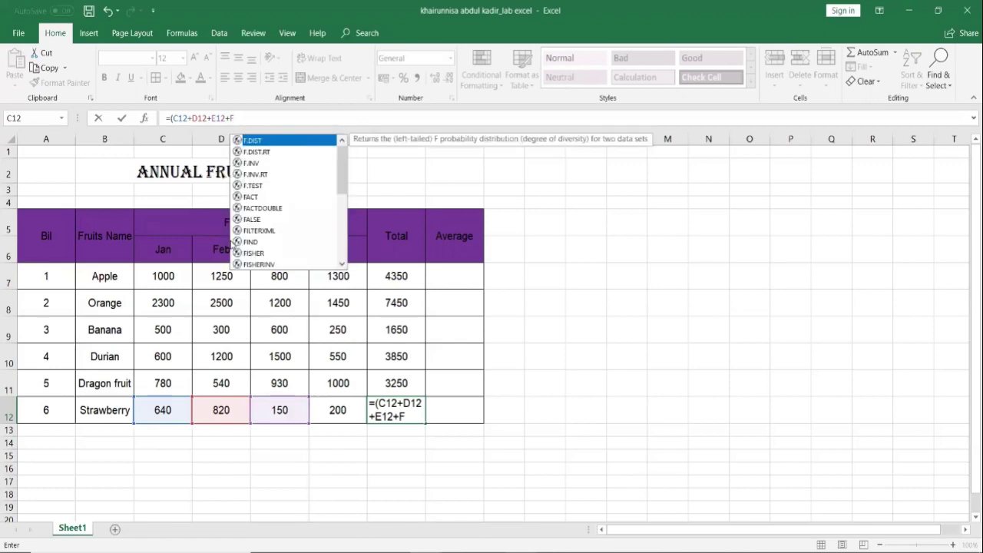
text(12))
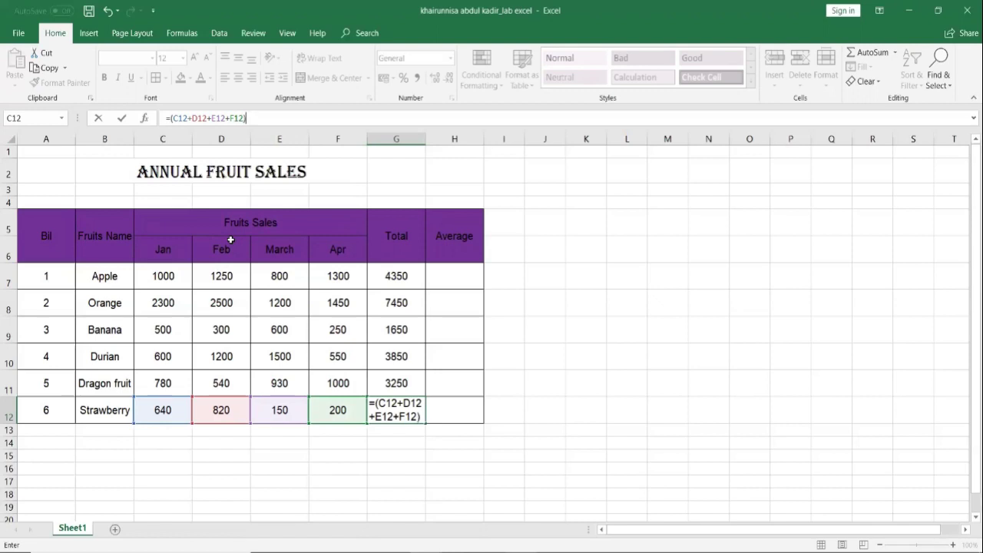
key(Return)
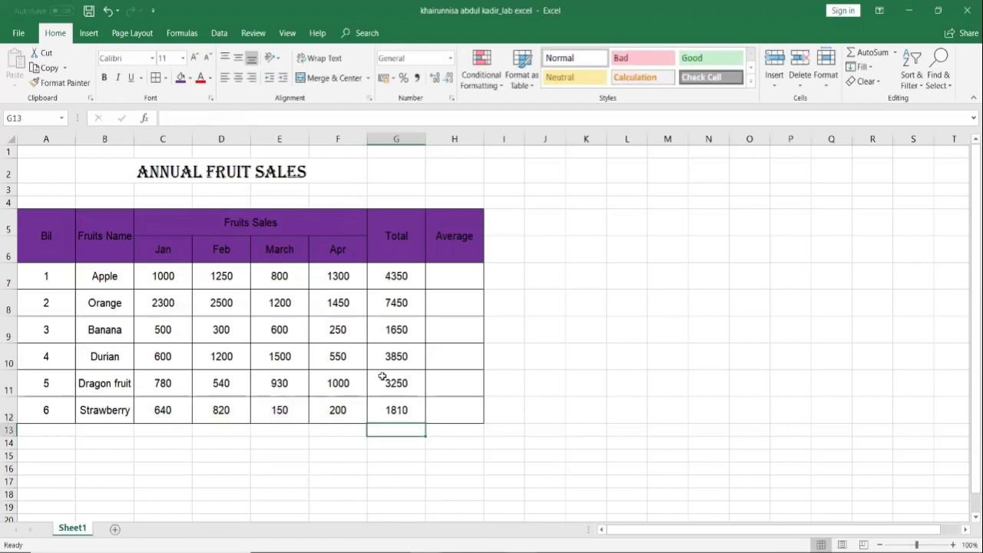
click(392, 409)
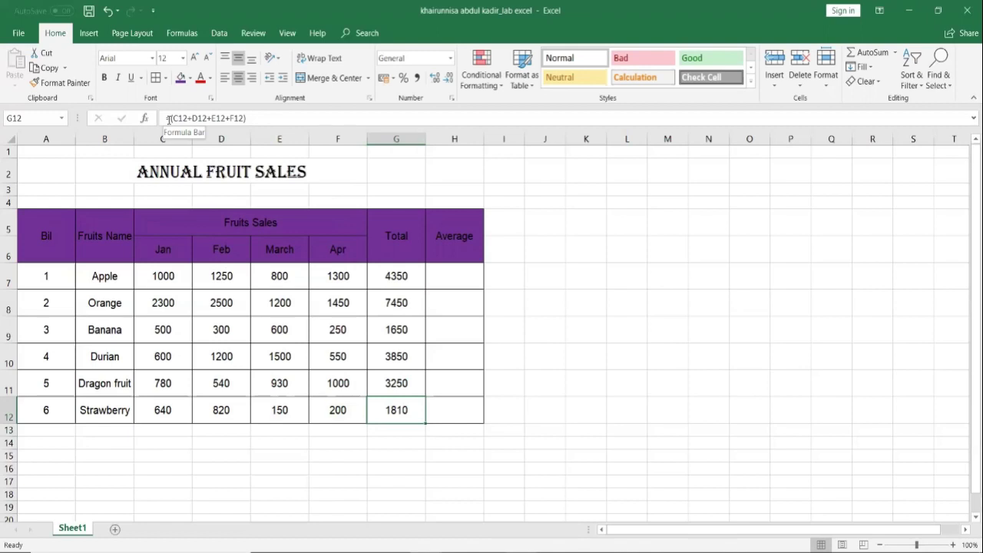
drag(249, 119, 149, 115)
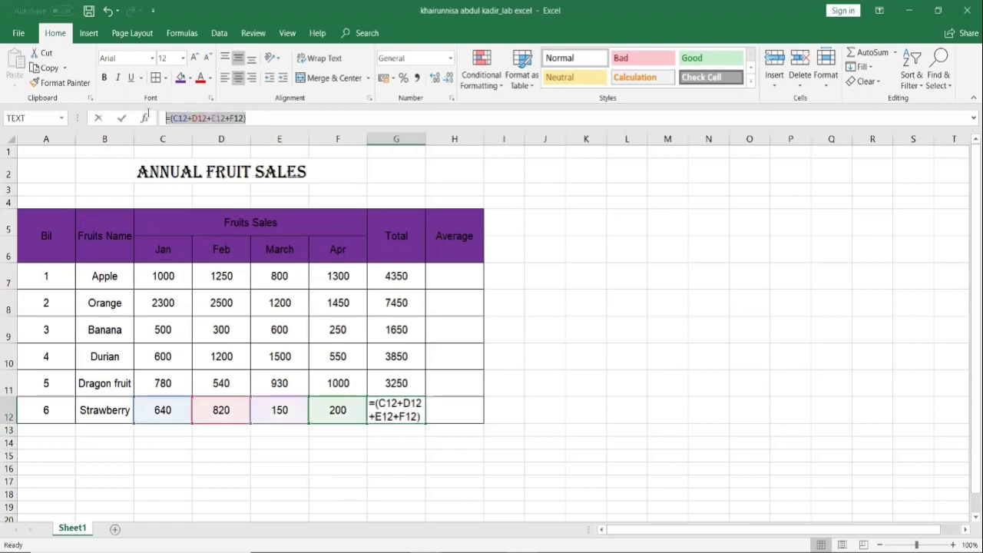
click(609, 301)
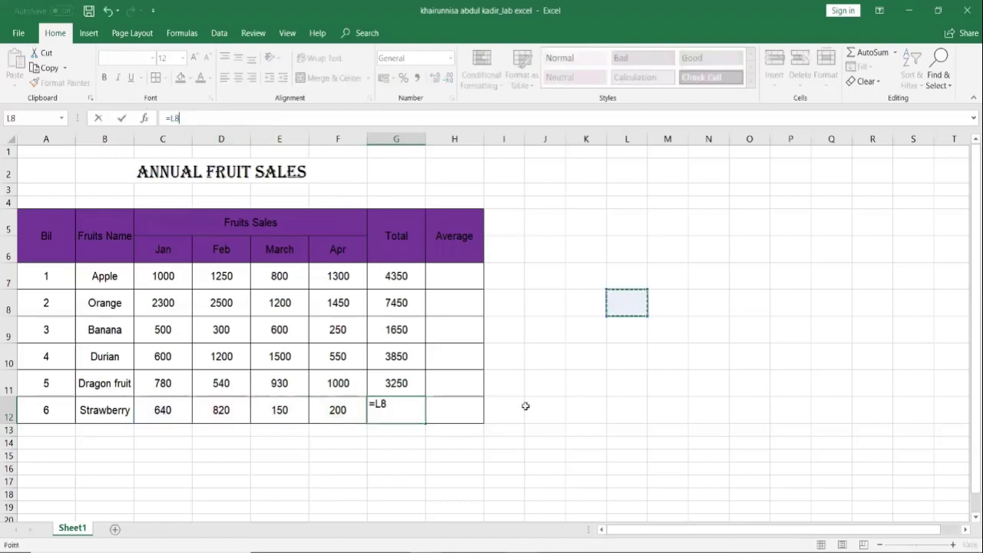
click(493, 453)
key(ctrl+z)
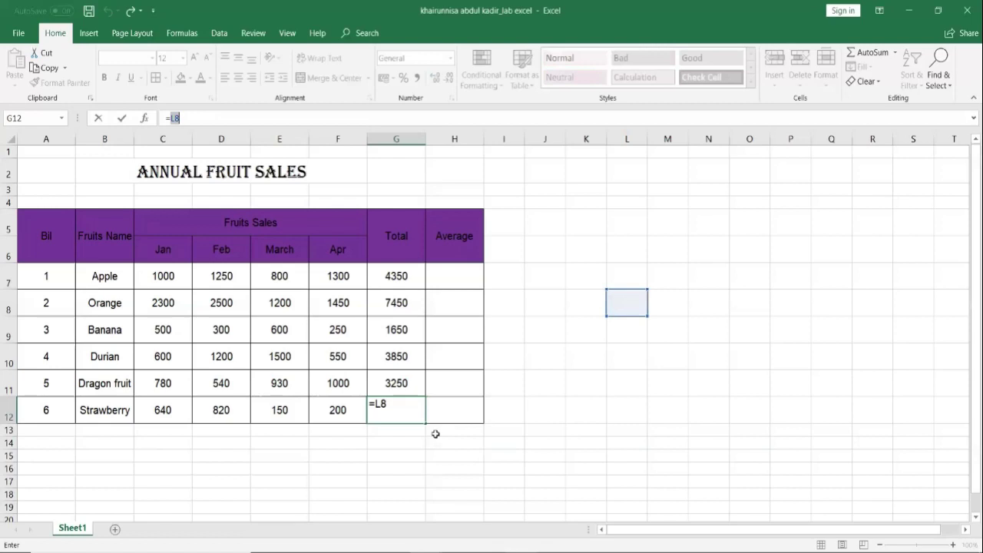
click(193, 117)
key(Return)
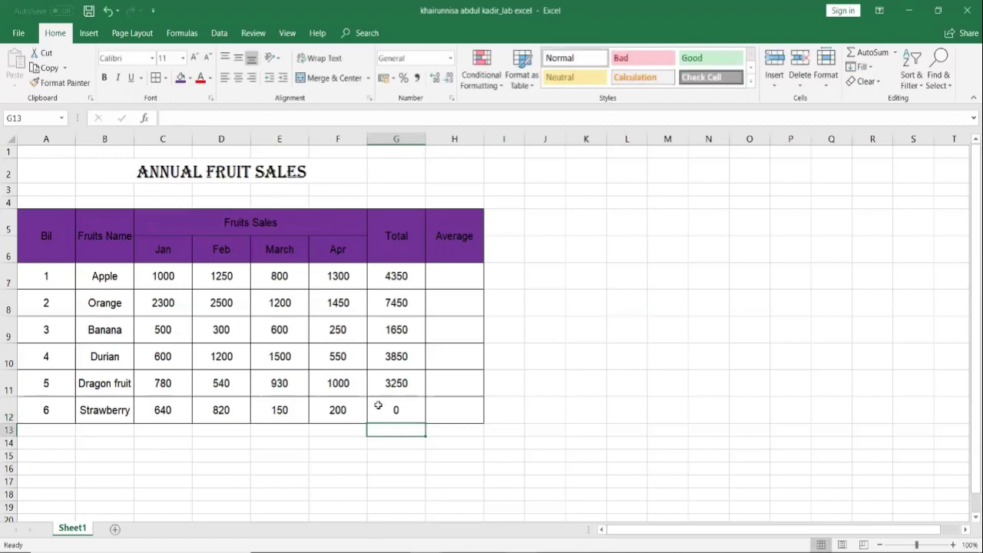
click(377, 409)
key(ctrl+z)
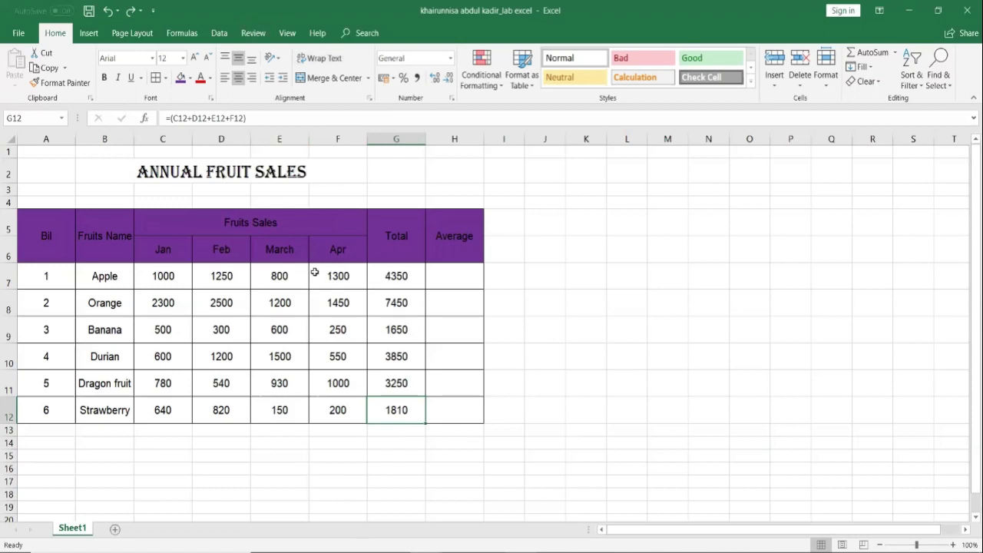
click(453, 275)
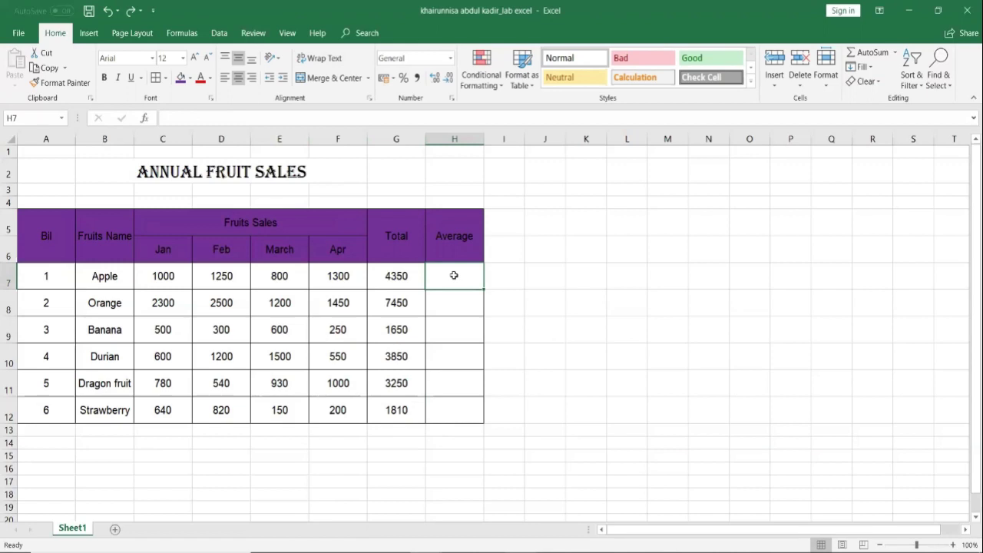
click(293, 284)
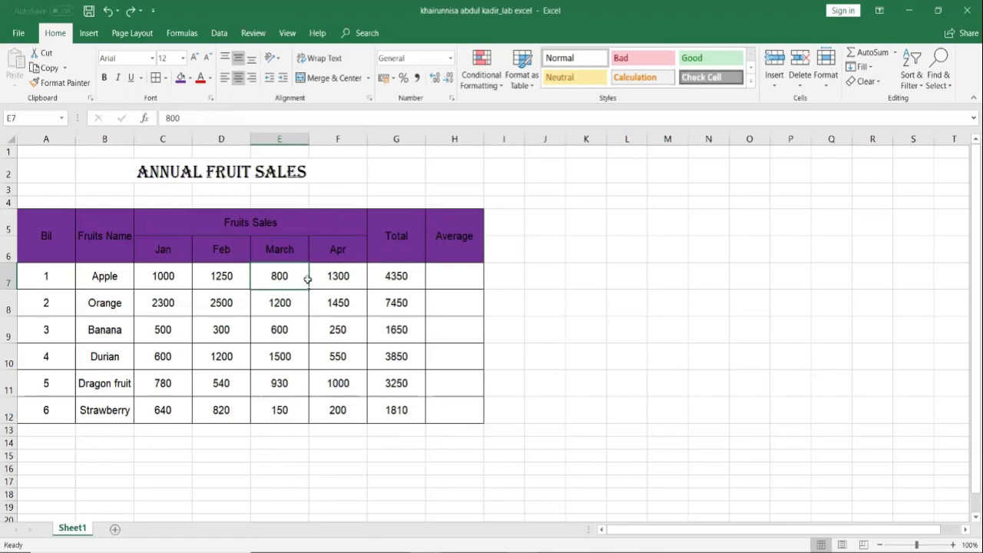
click(456, 279)
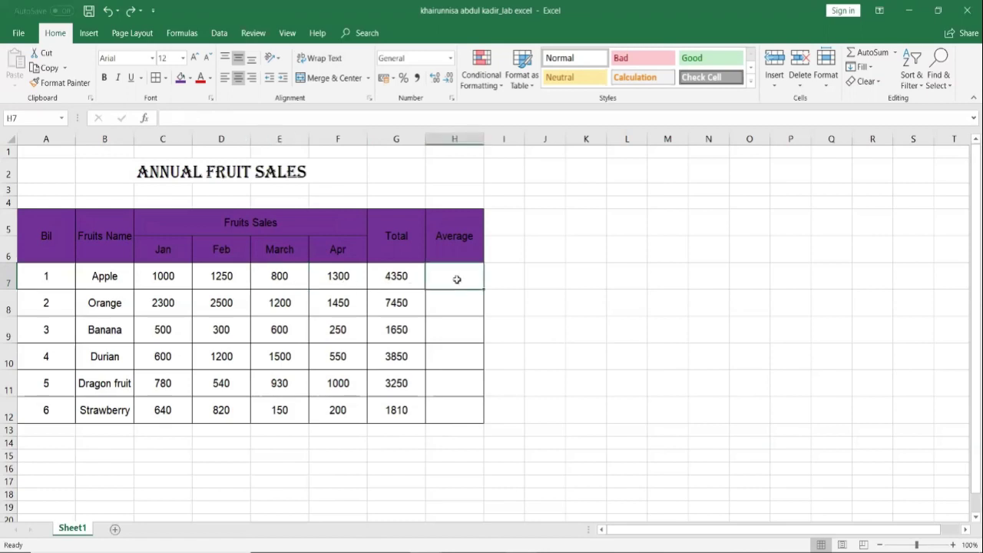
- Enter =AVERAGE(C7:F7) in H7, giving Apple's average of 1087.5
click(294, 116)
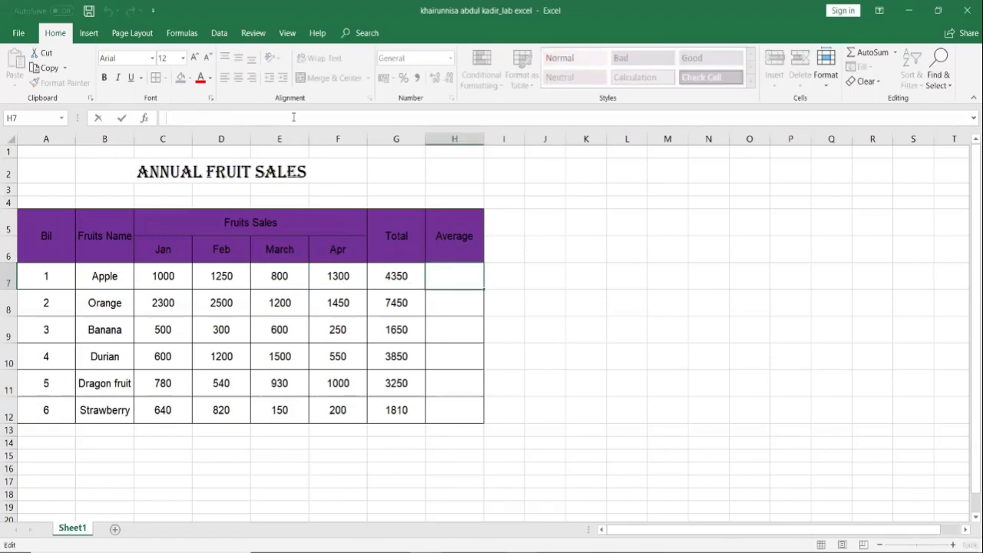
text(=)
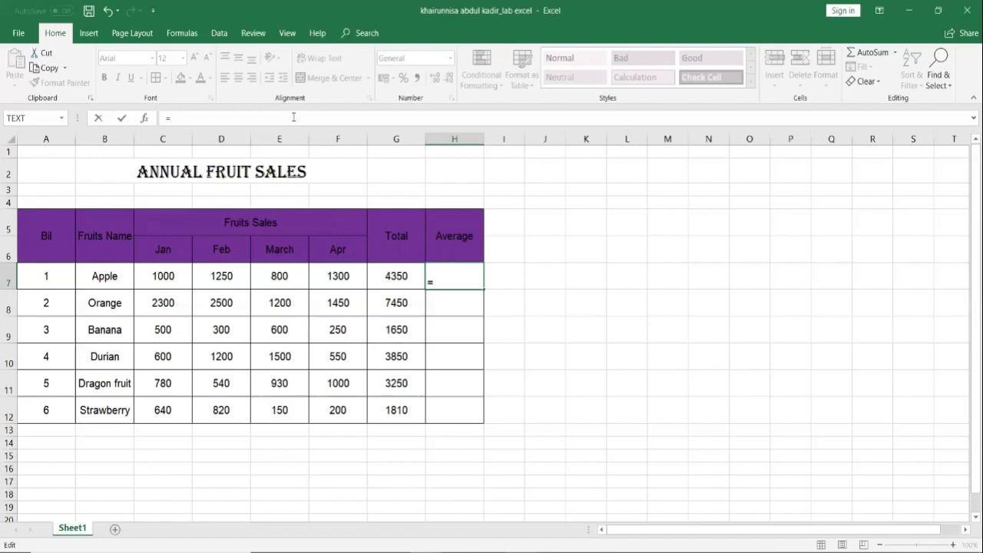
text(avera)
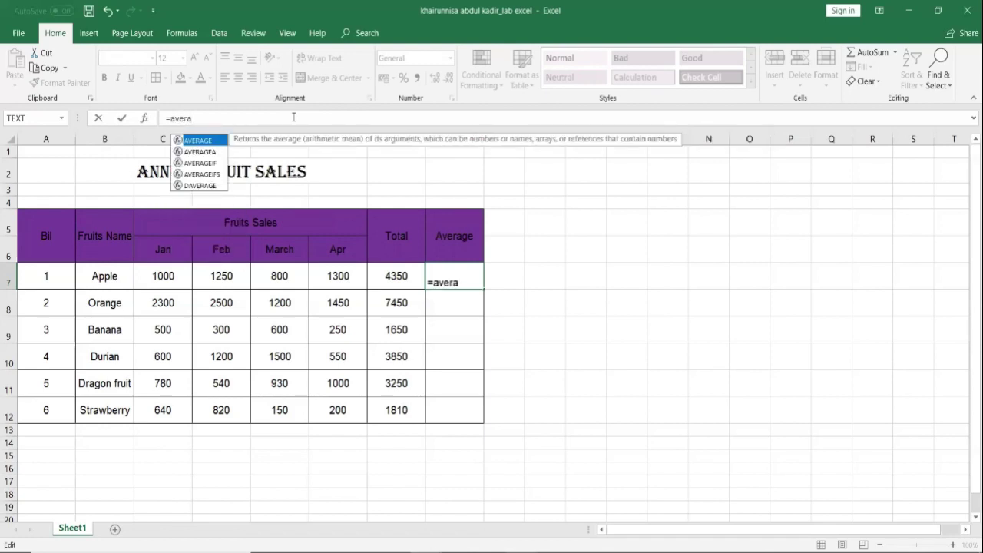
double_click(193, 143)
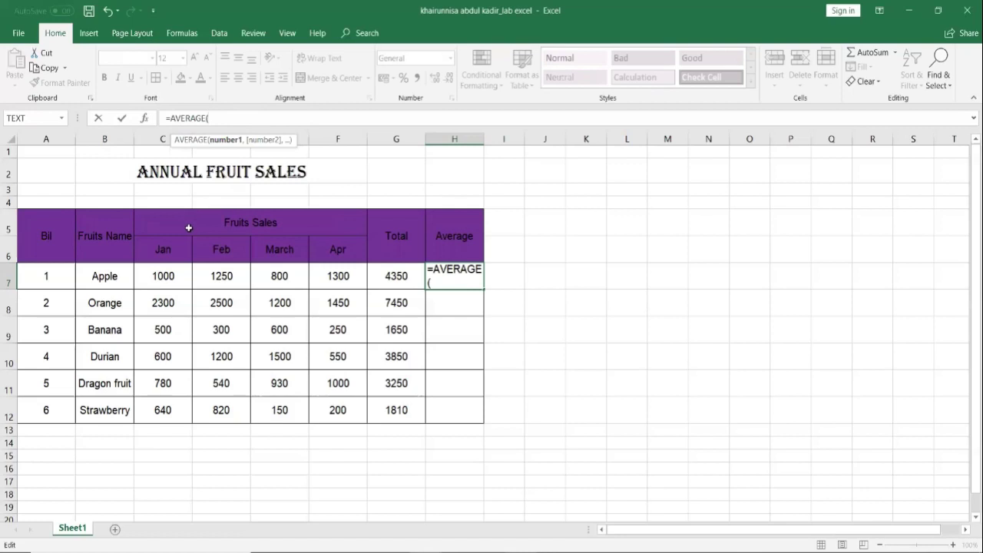
drag(145, 277, 332, 276)
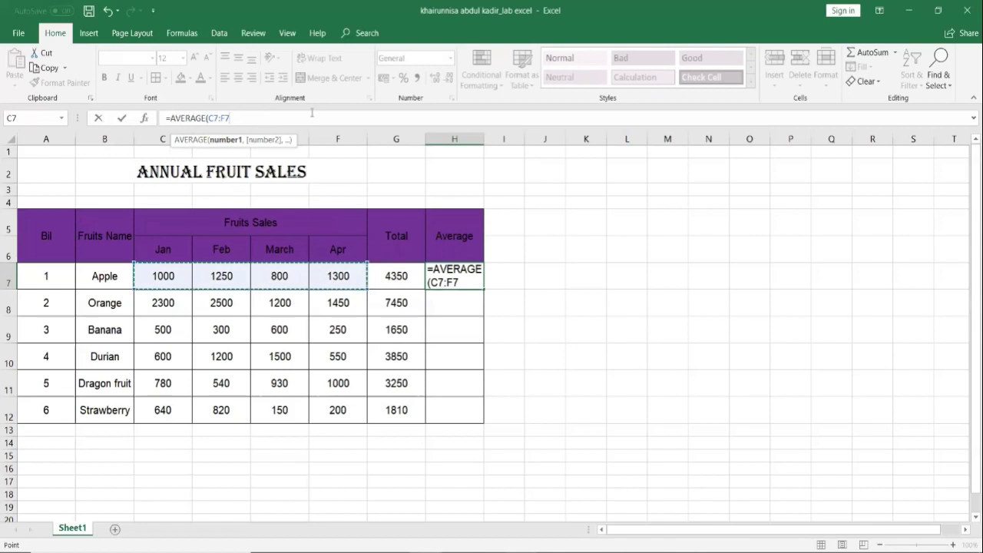
text())
key(Return)
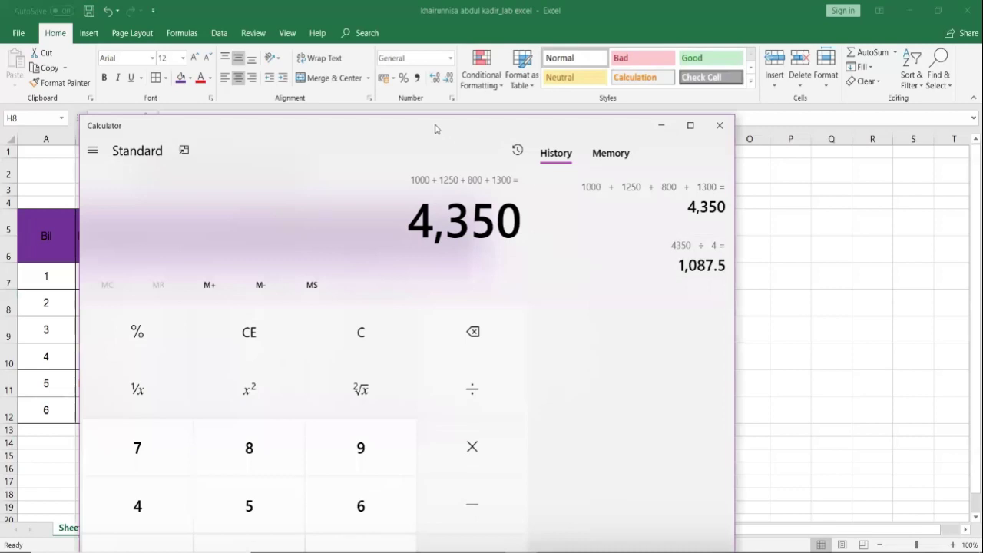
- Verify 4350 ÷ 4 = 1,087.5 in Calculator and minimize it
drag(435, 128, 759, 86)
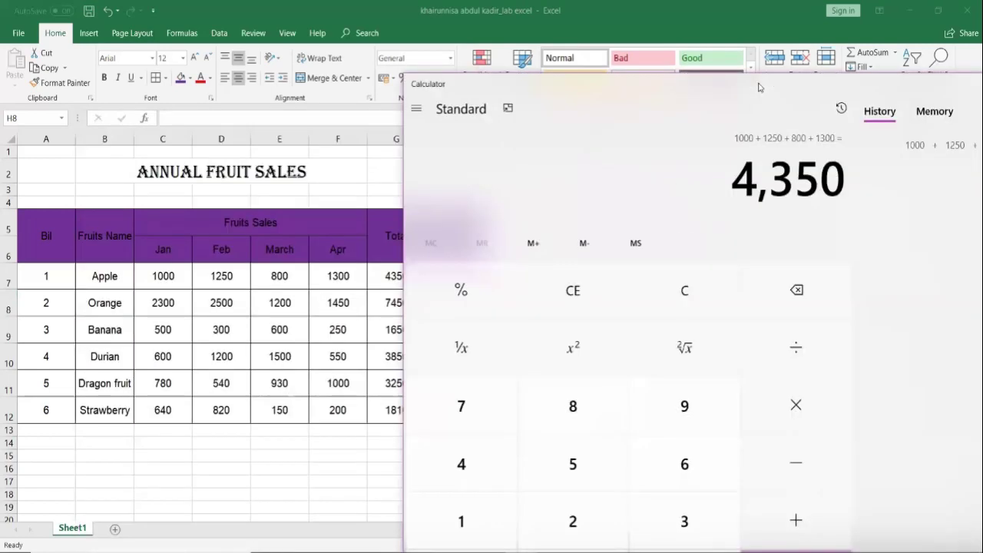
key(slash)
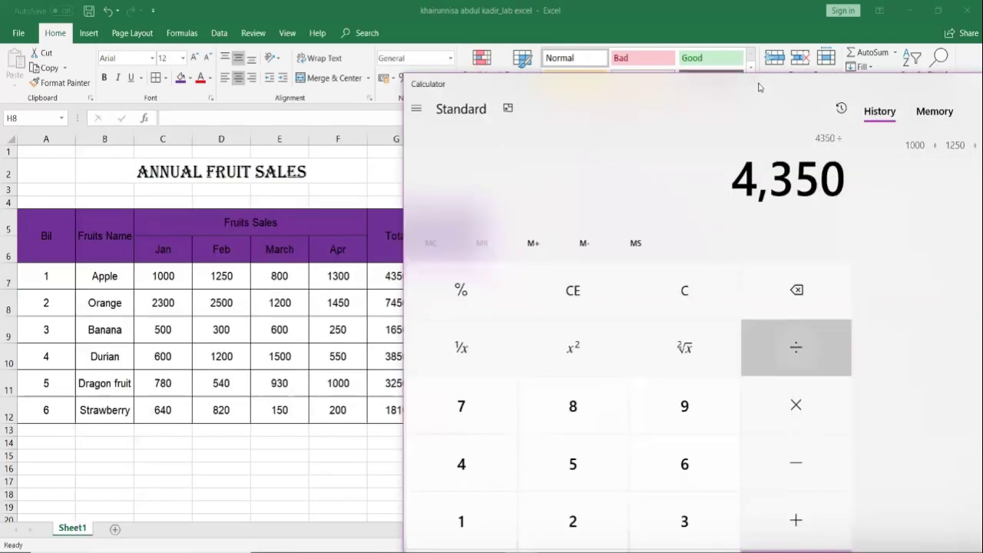
key(4)
key(Return)
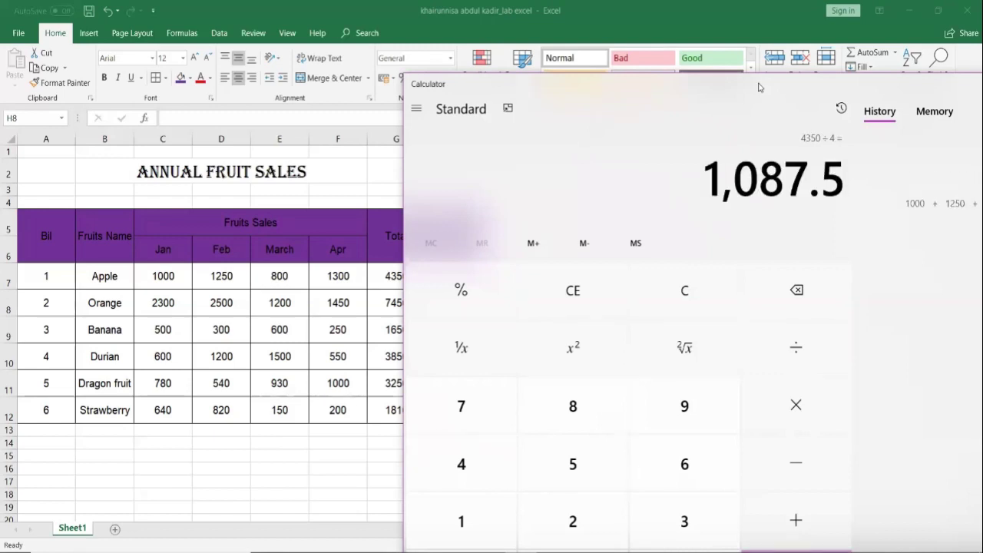
click(710, 90)
click(675, 99)
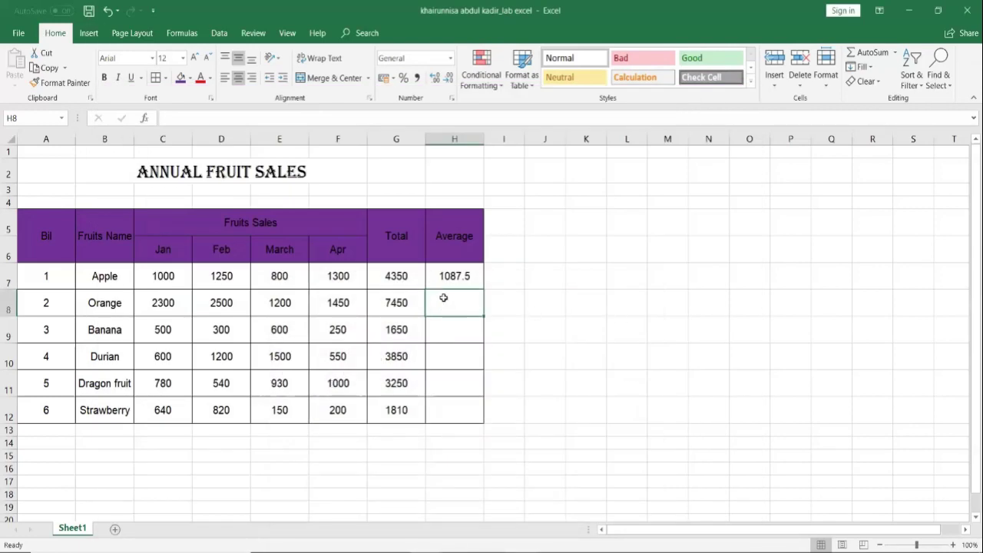
- Enter =G12/4 in Strawberry's Average cell H12, giving 452.5
click(435, 275)
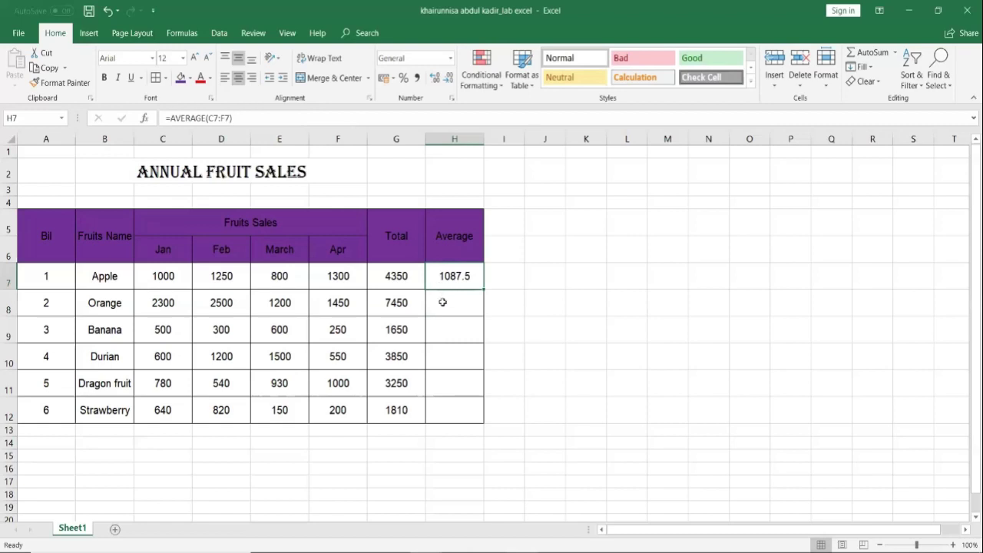
click(442, 302)
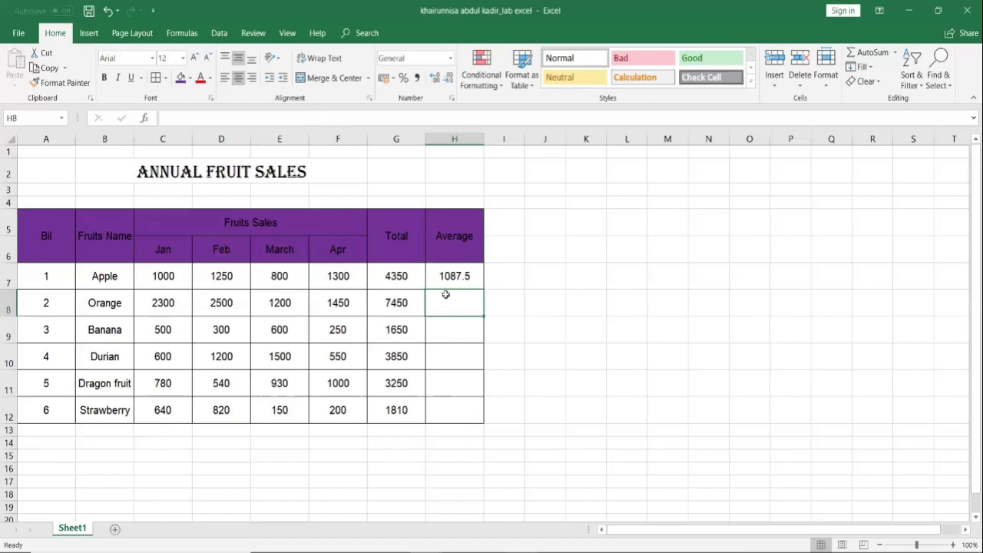
click(457, 419)
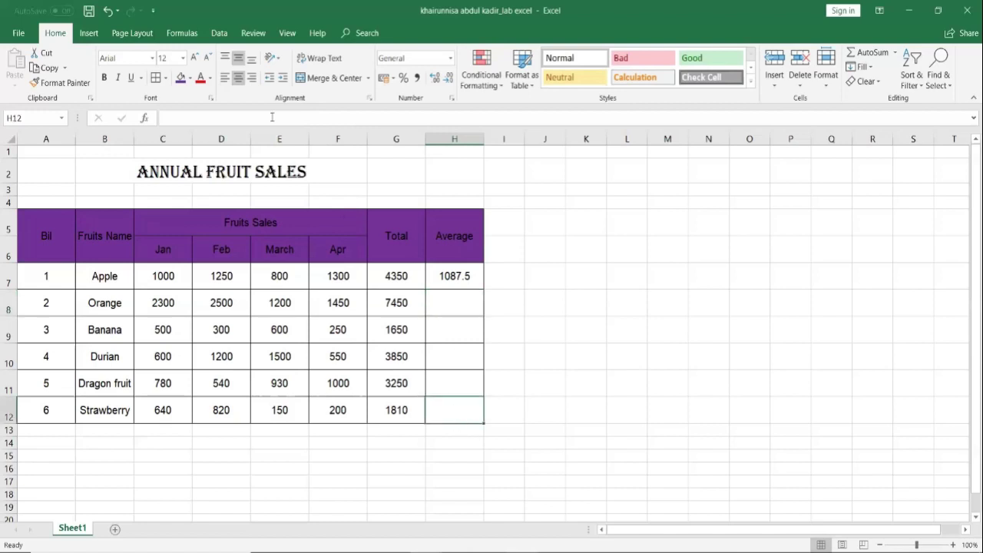
click(272, 117)
text(=)
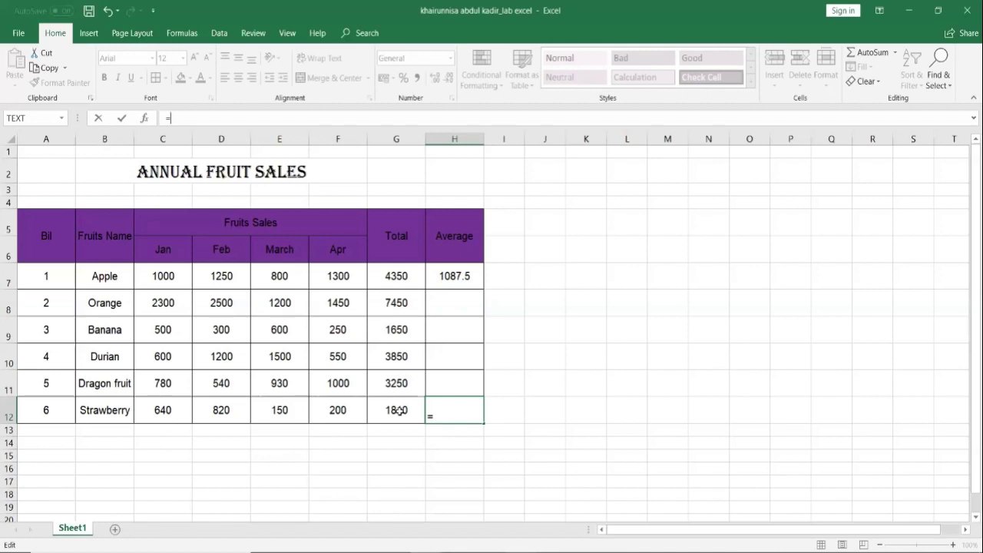
click(398, 411)
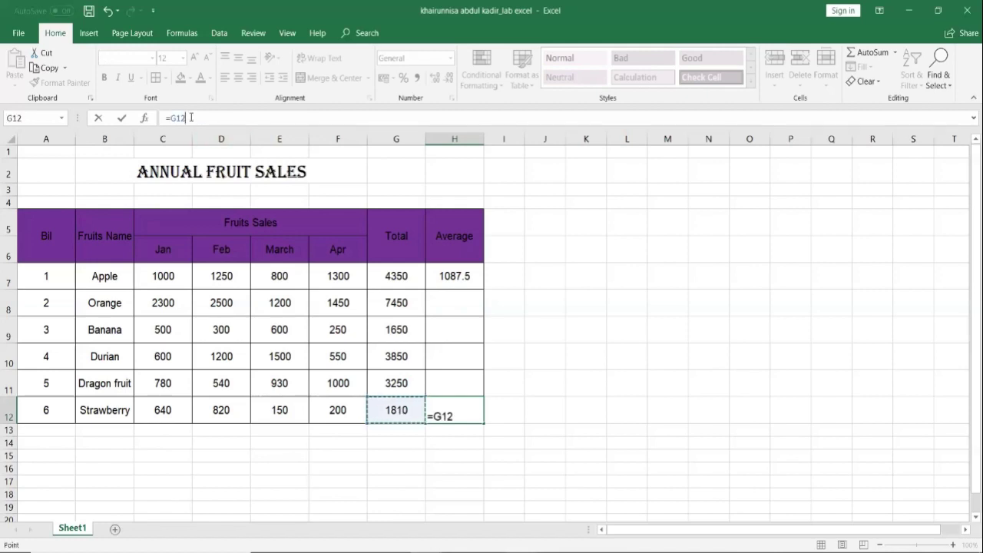
text(/4)
key(Return)
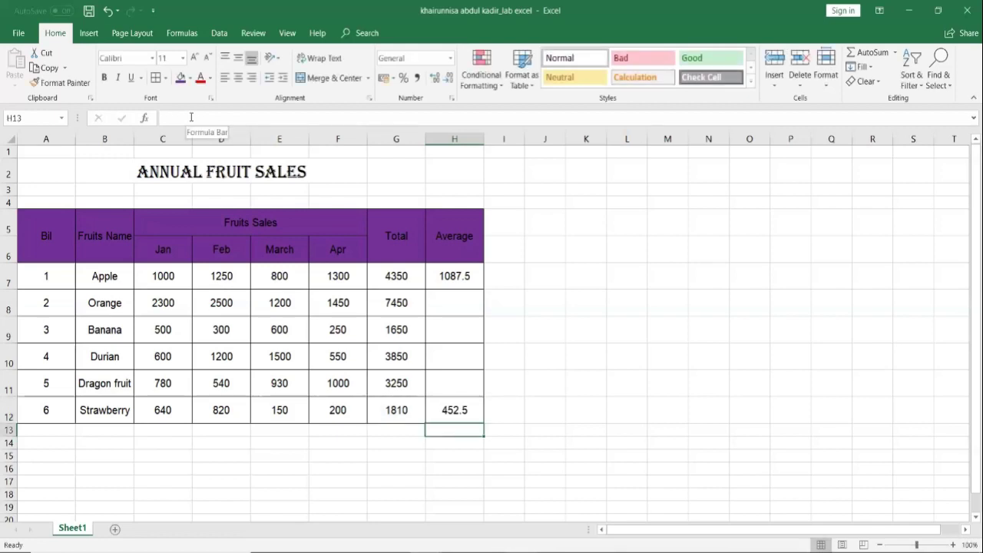
- Fill H7's AVERAGE formula down to H12 for all six fruits
click(439, 280)
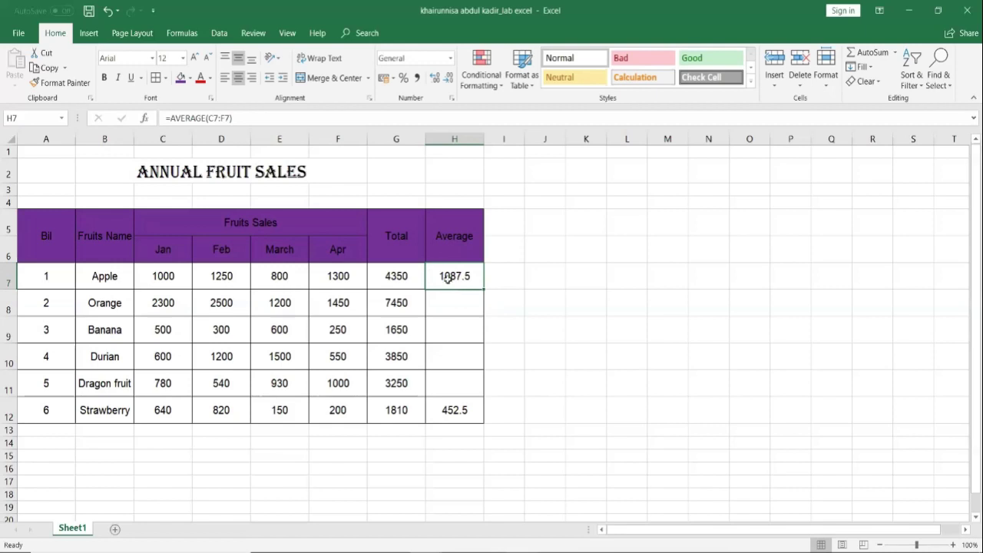
drag(483, 289, 475, 427)
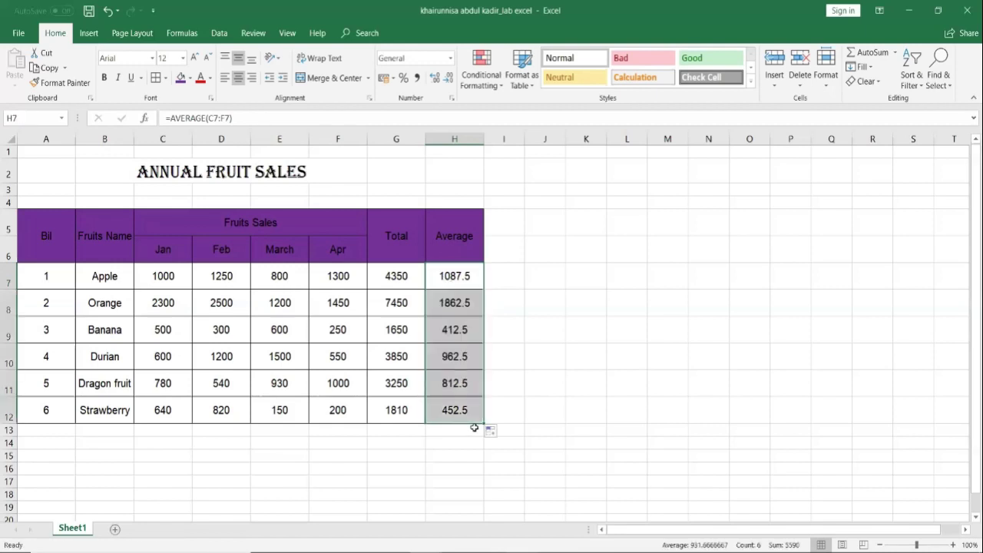
click(603, 300)
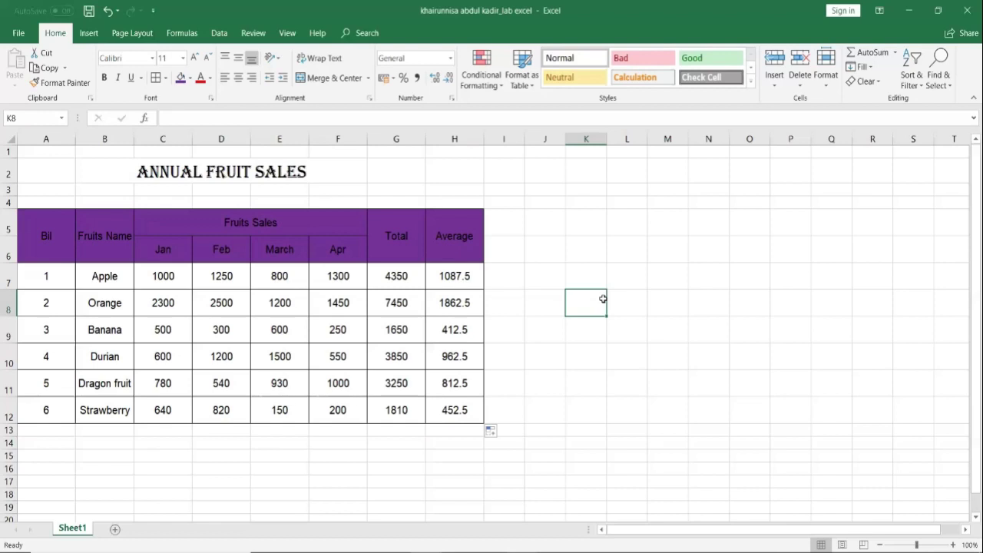
- Type Max and Min headers beside the Average column
click(515, 231)
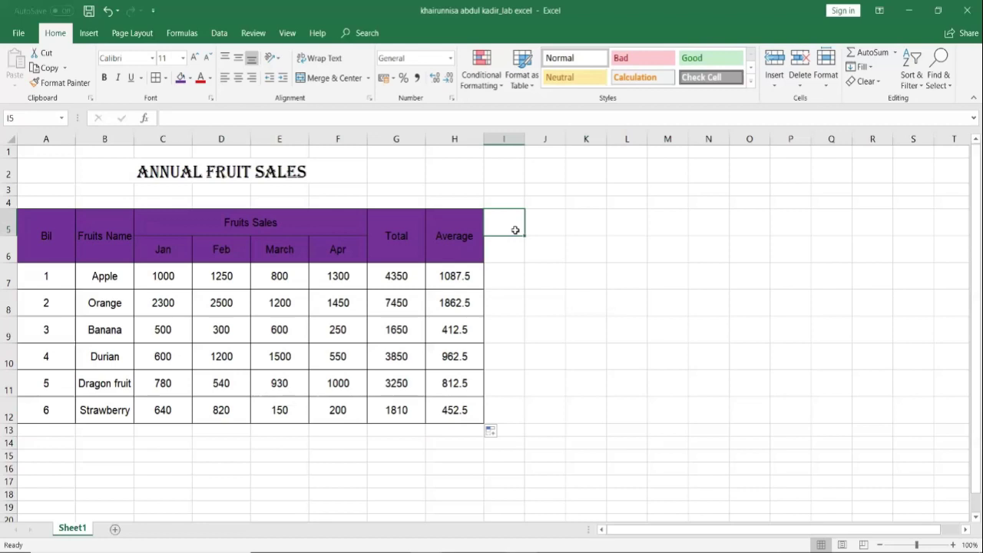
text(Max)
key(Tab)
text(Min)
click(600, 301)
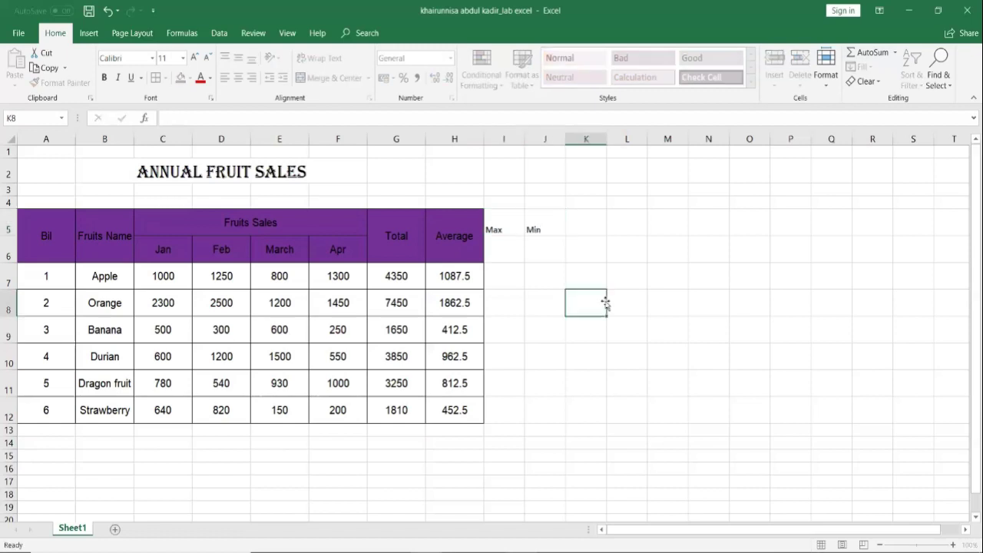
- Copy the purple Average header format across, retype Max and Min, then undo
click(461, 244)
drag(483, 261, 559, 262)
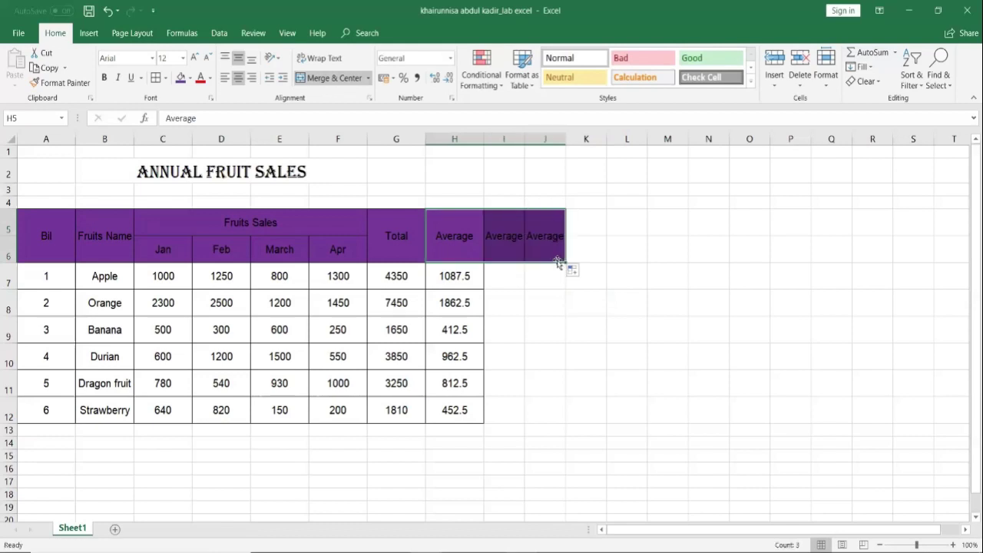
click(513, 243)
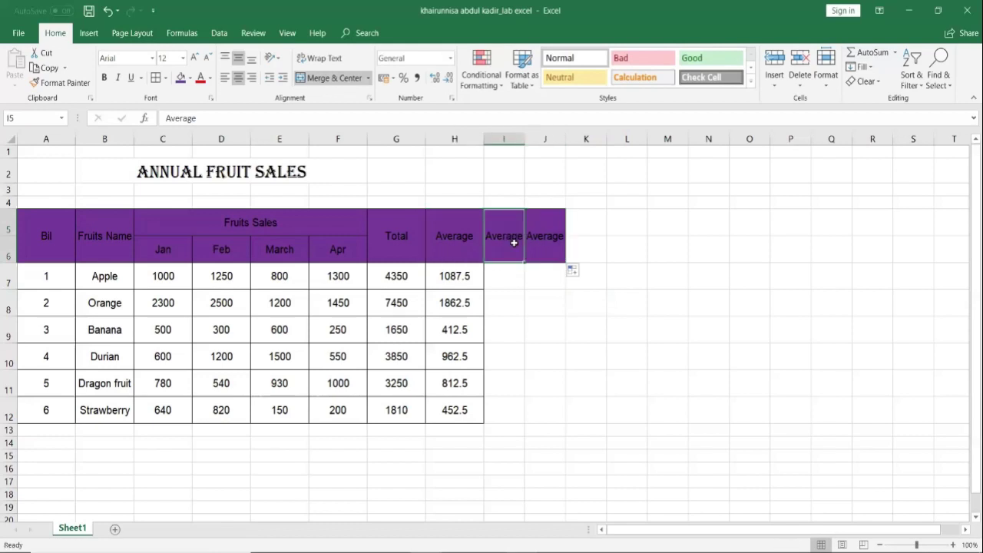
text(Max)
click(652, 307)
click(544, 240)
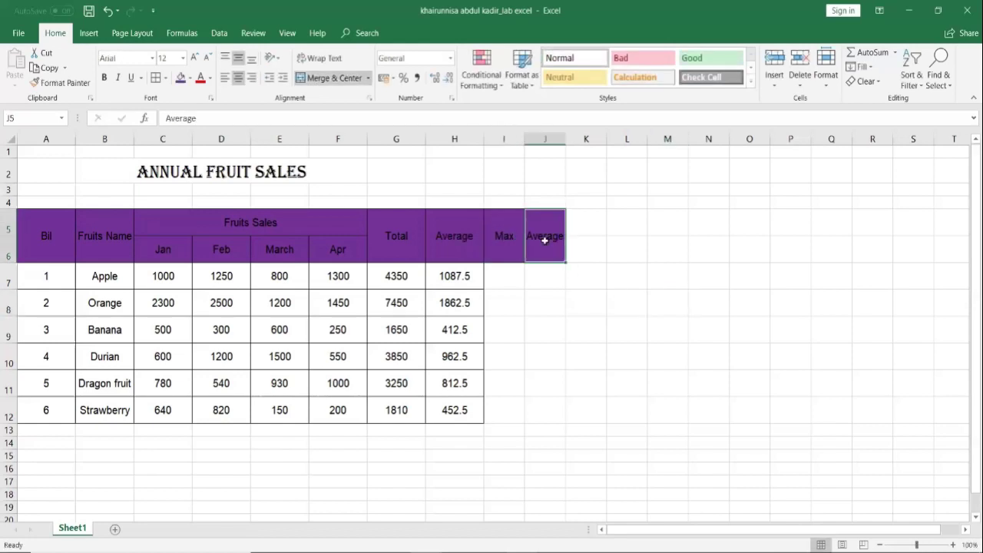
text(Min)
click(642, 308)
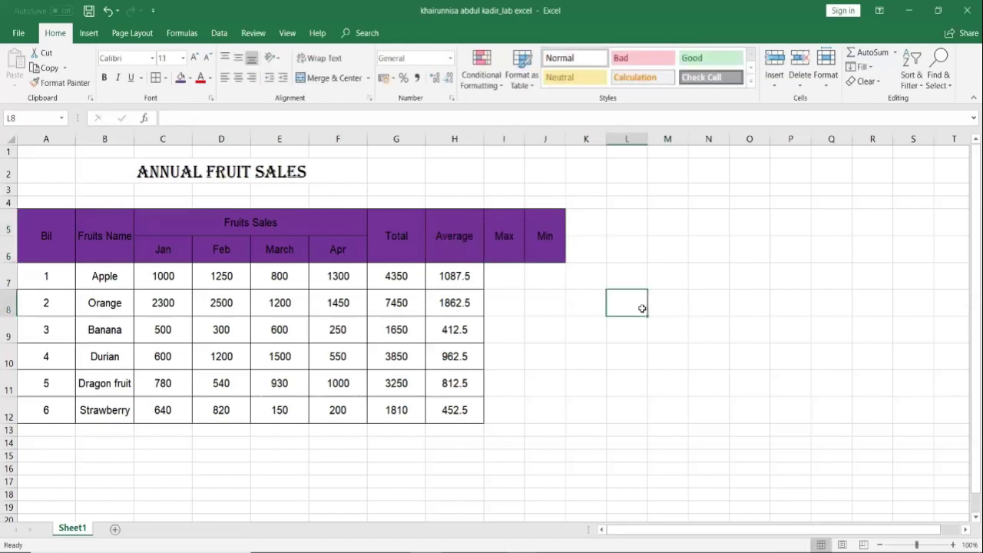
key(ctrl+z)
key(ctrl+z)
key(ctrl+z)
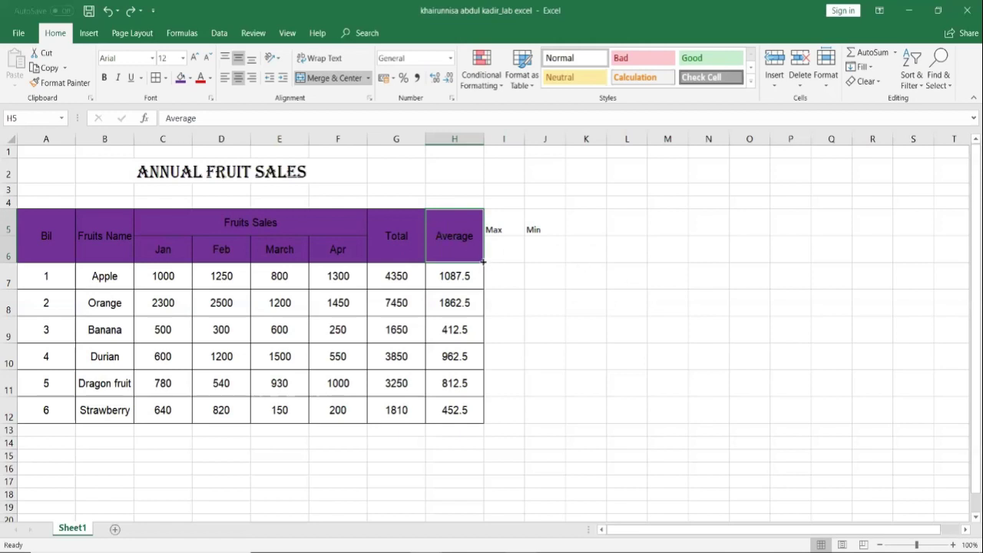
- Copy the purple Average header to I5:J5 and label them Max and Min
drag(483, 262, 554, 265)
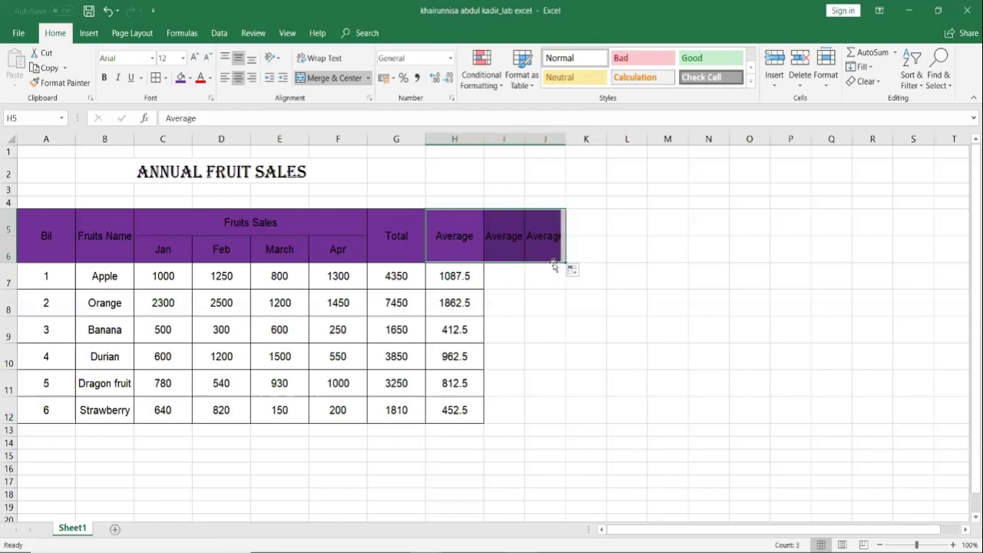
click(516, 245)
text(Max)
key(Tab)
text(M)
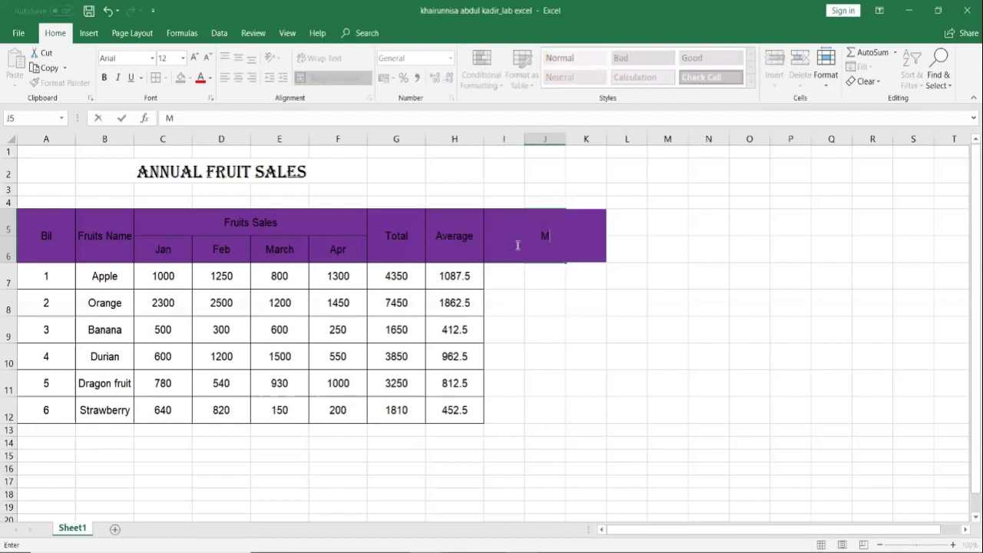
text(in)
click(800, 403)
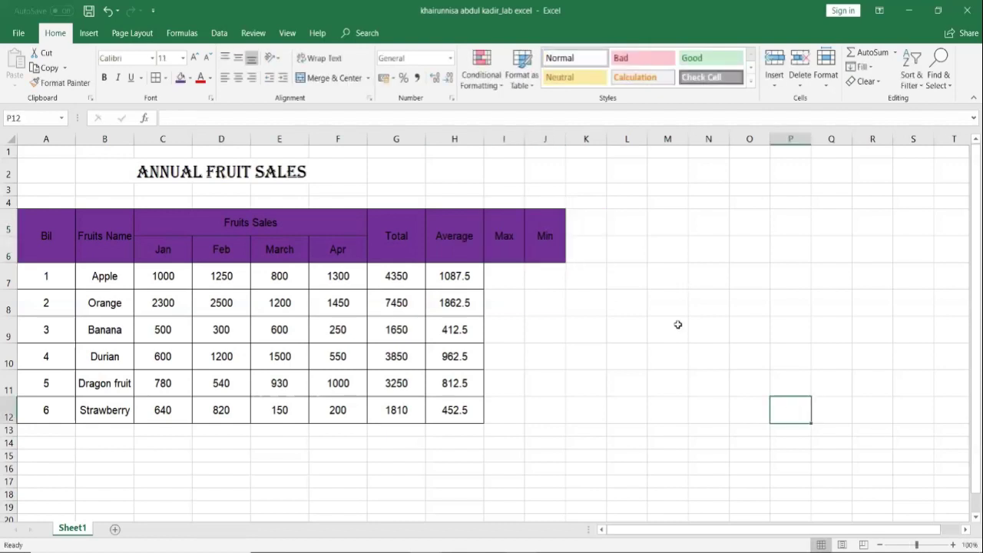
- Apply All Borders to I5:J12 and widen column I slightly
drag(499, 224, 535, 409)
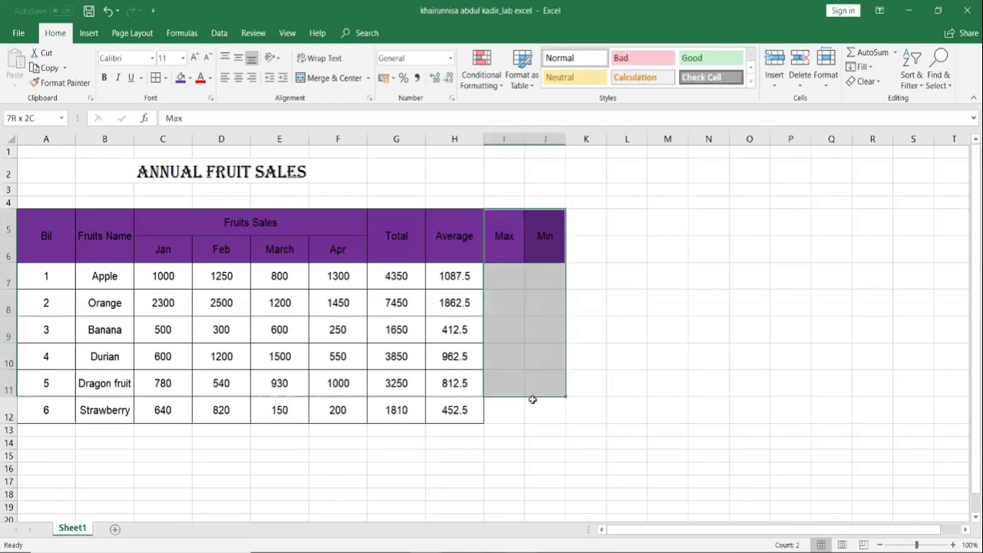
click(870, 373)
click(516, 235)
drag(532, 240, 527, 410)
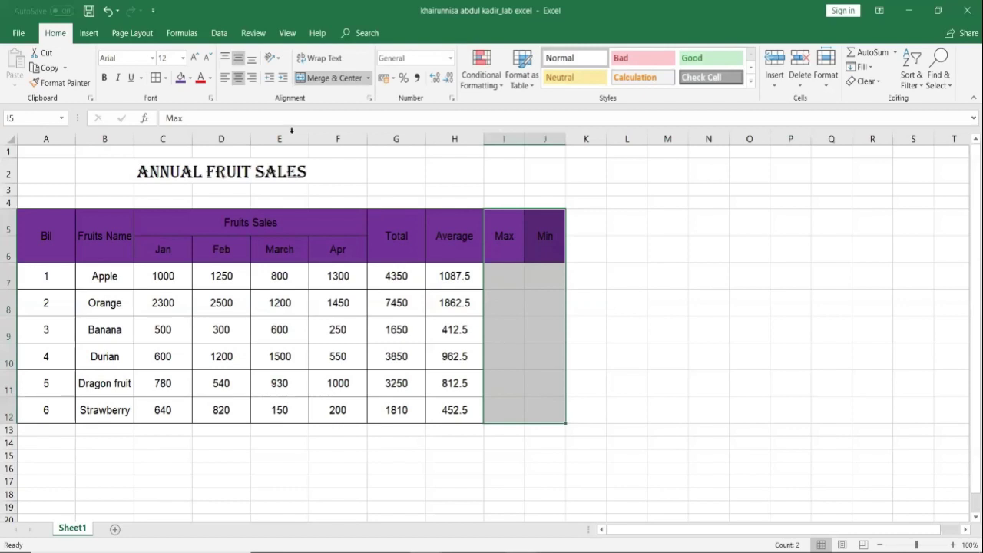
click(156, 78)
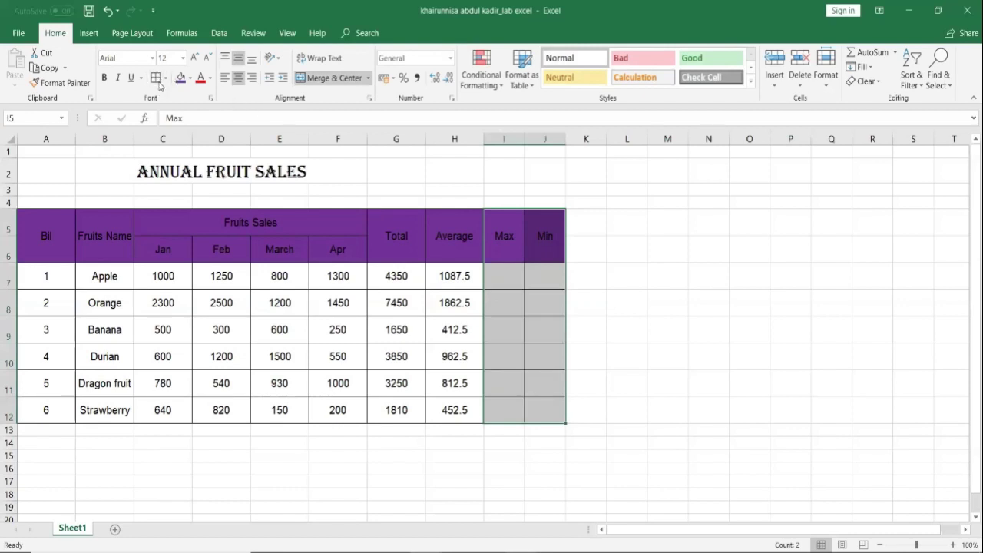
click(722, 356)
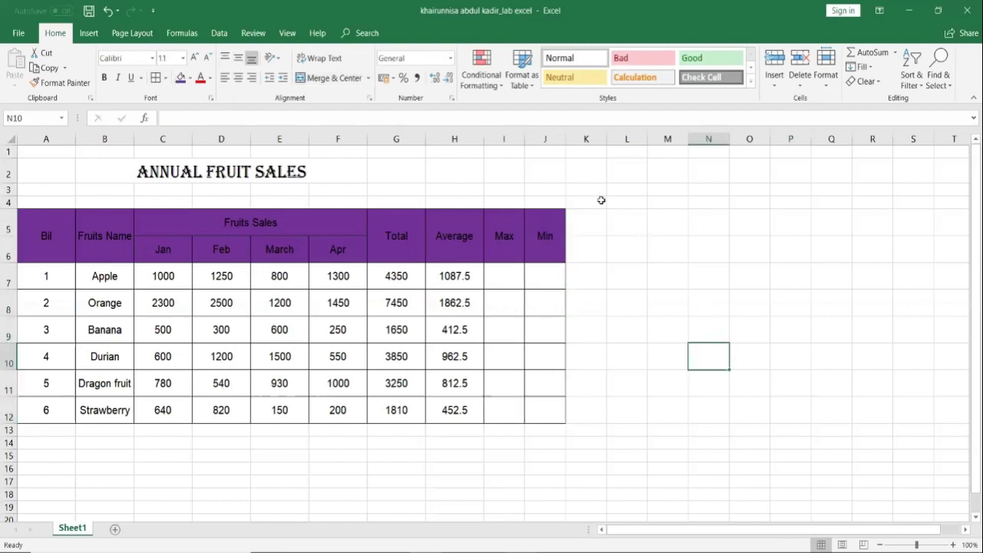
drag(525, 138, 583, 139)
- Widen column J and enter =MAX(C7:F7) in I7 for Apple's maximum of 1300
click(670, 307)
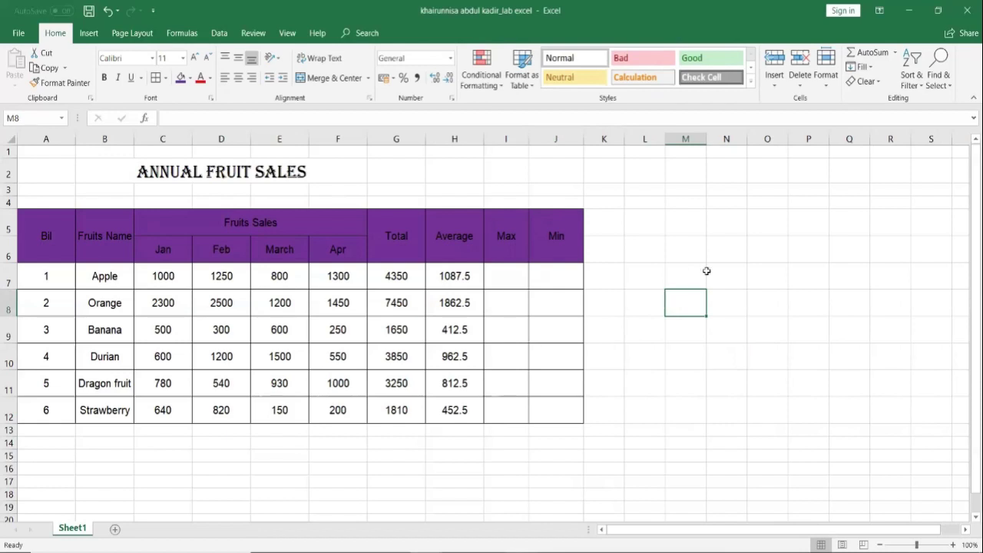
click(503, 280)
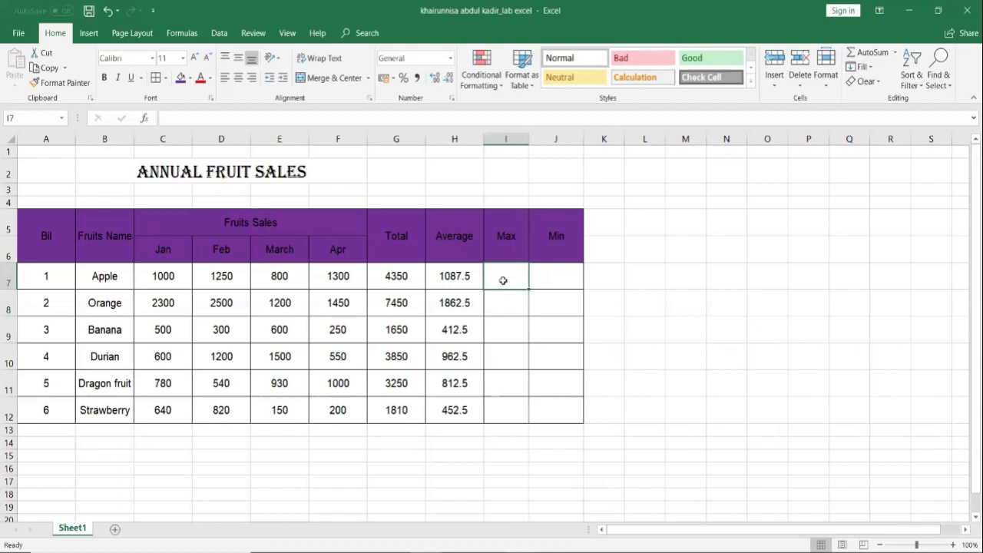
click(895, 298)
click(499, 278)
click(333, 120)
text(=)
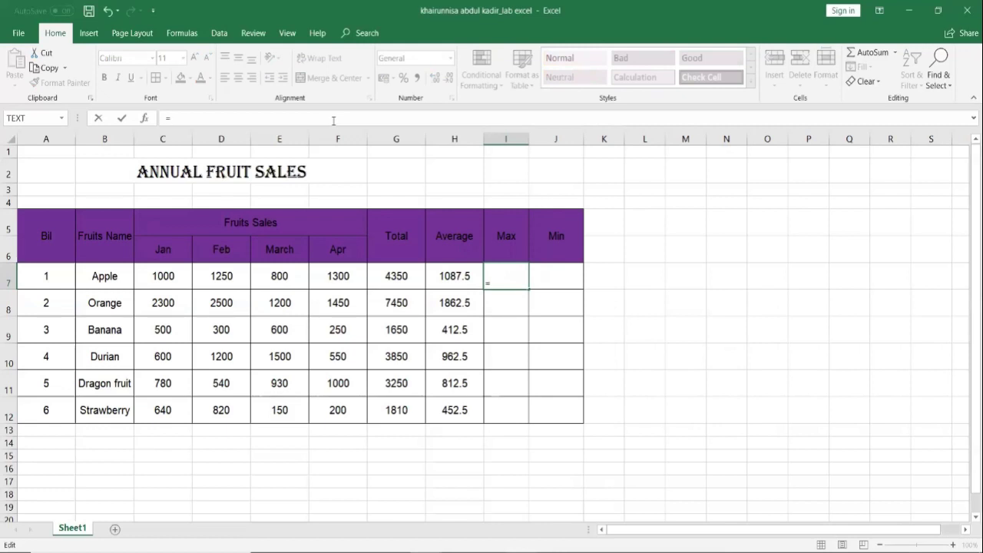
text(Ma)
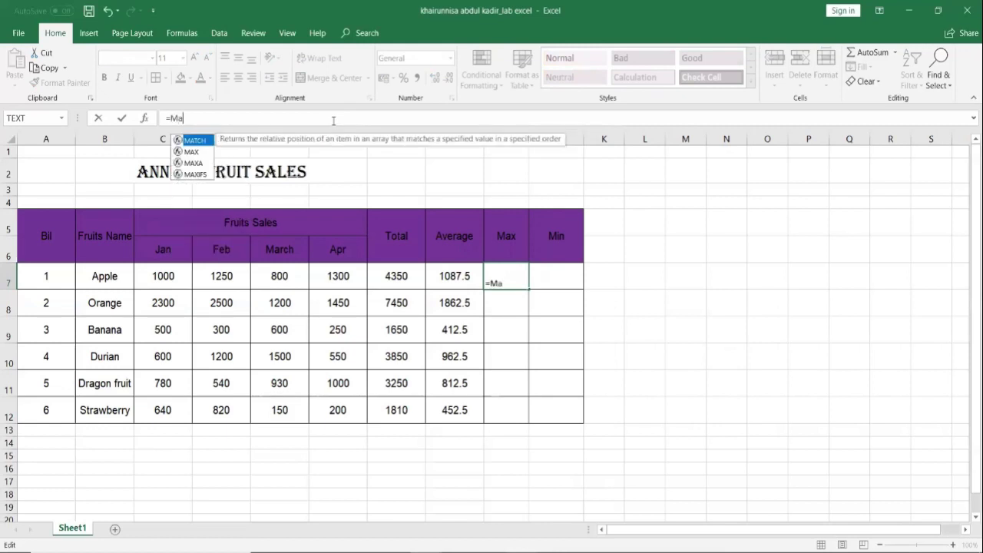
click(189, 153)
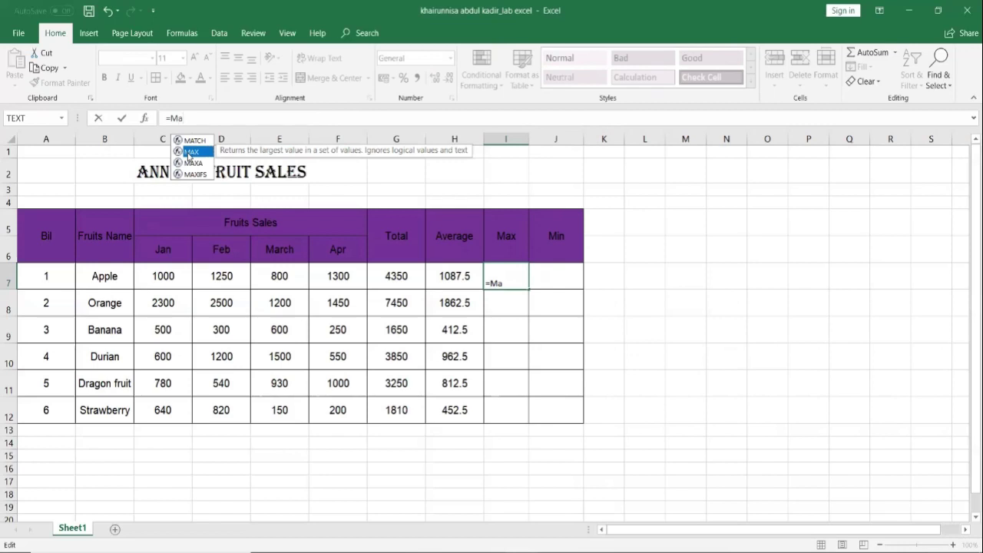
double_click(189, 153)
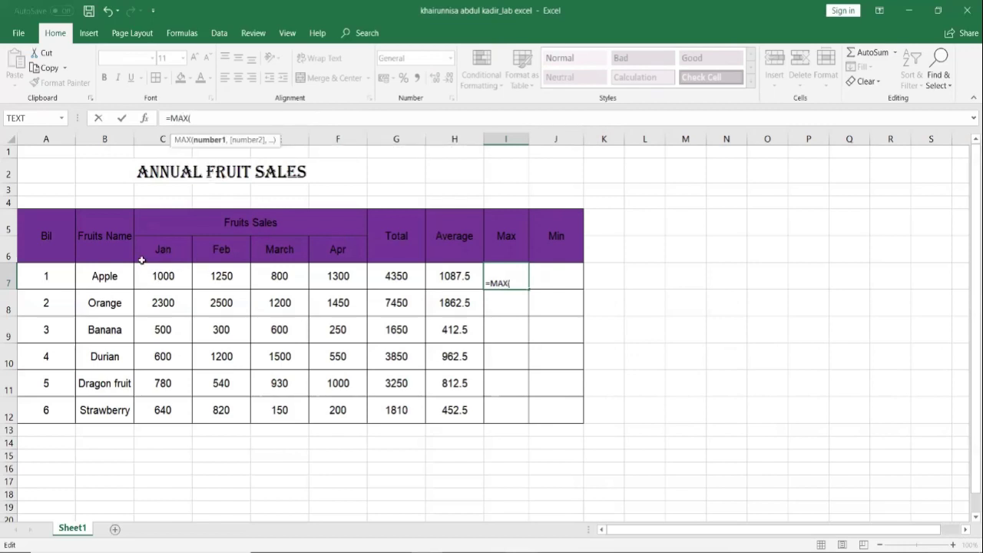
drag(143, 277, 334, 277)
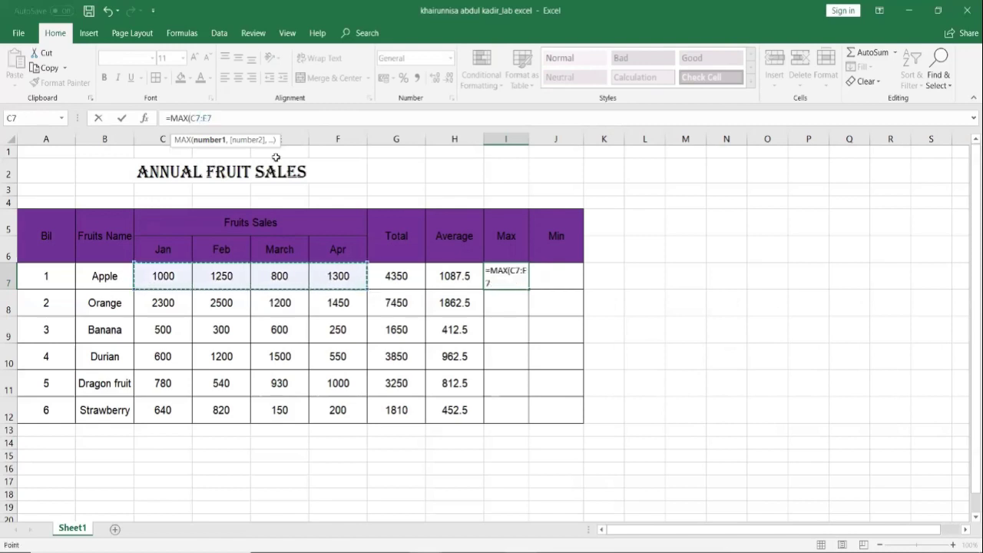
text())
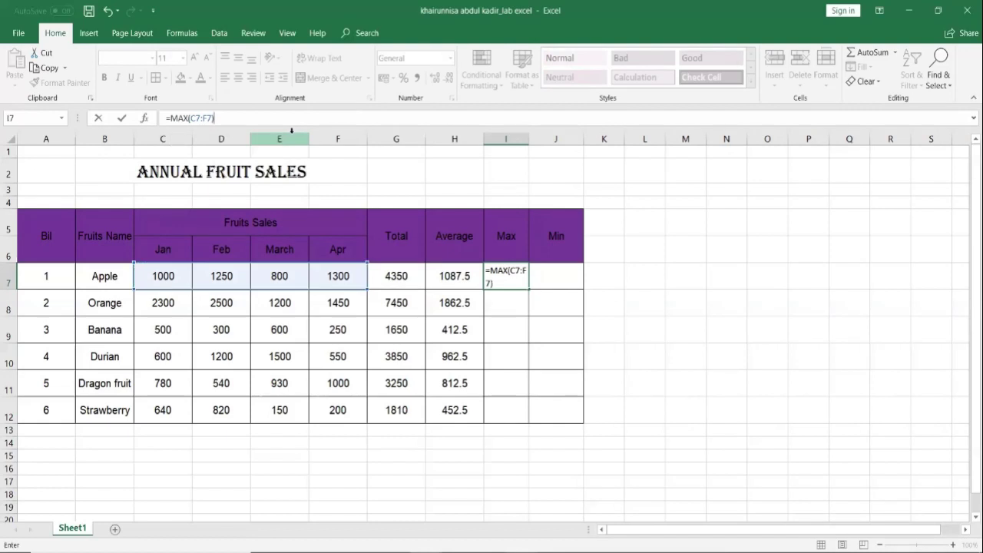
key(Return)
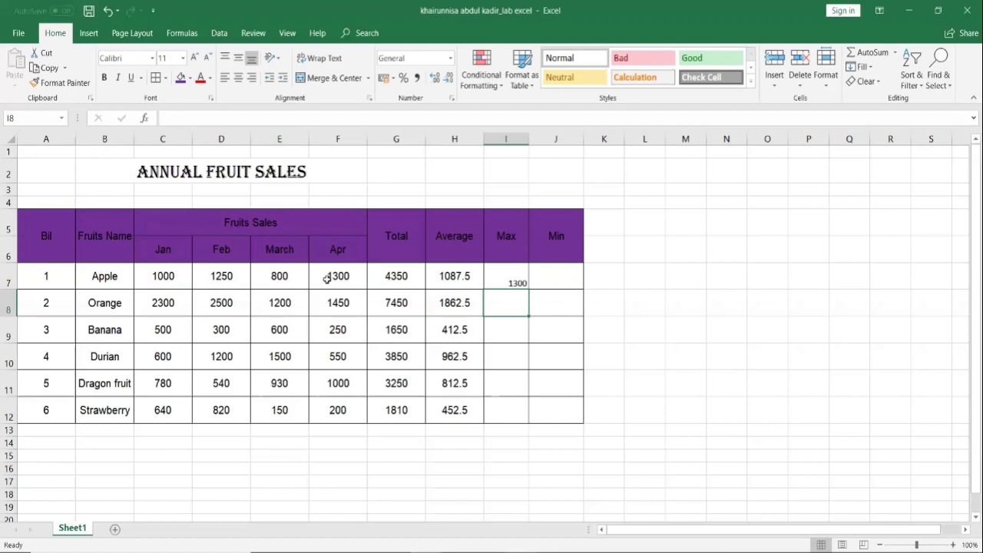
- Fill the MAX formula down to I12 and centre the values horizontally and vertically
click(496, 282)
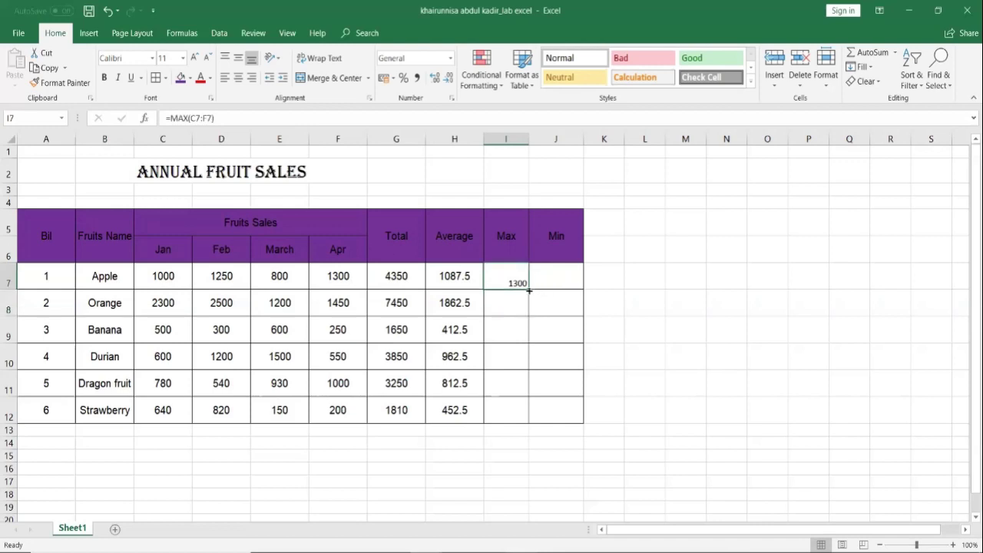
click(698, 317)
click(500, 273)
drag(529, 288, 520, 415)
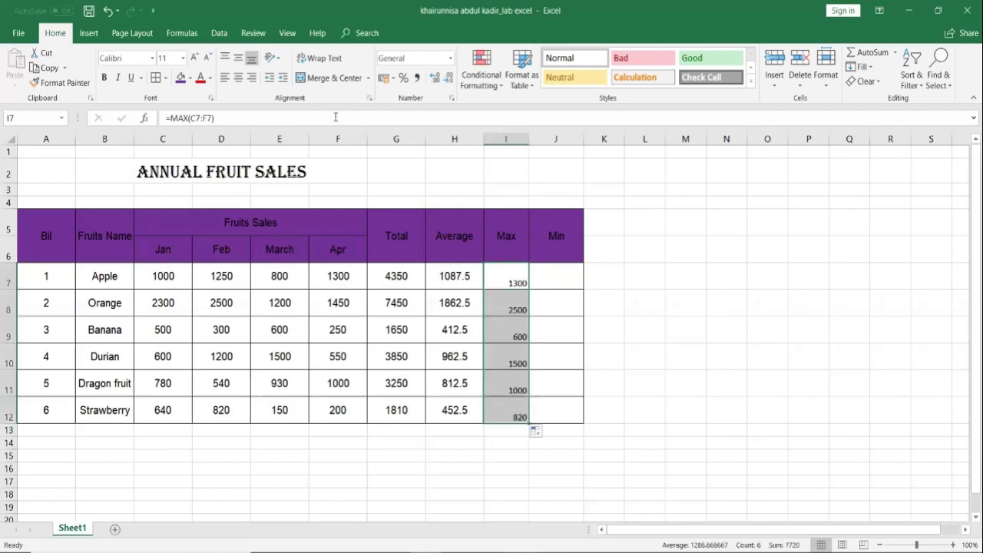
click(238, 78)
click(242, 59)
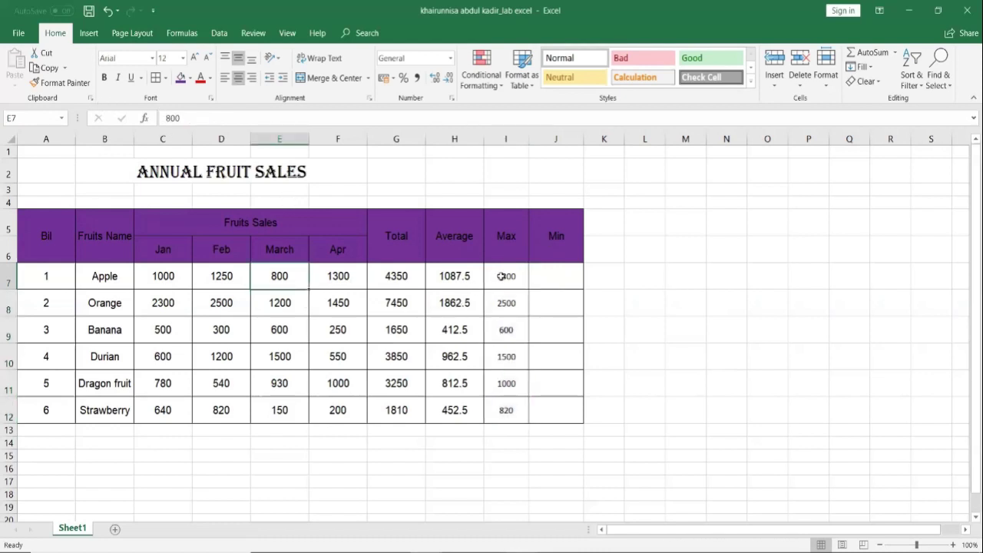
drag(501, 313, 559, 406)
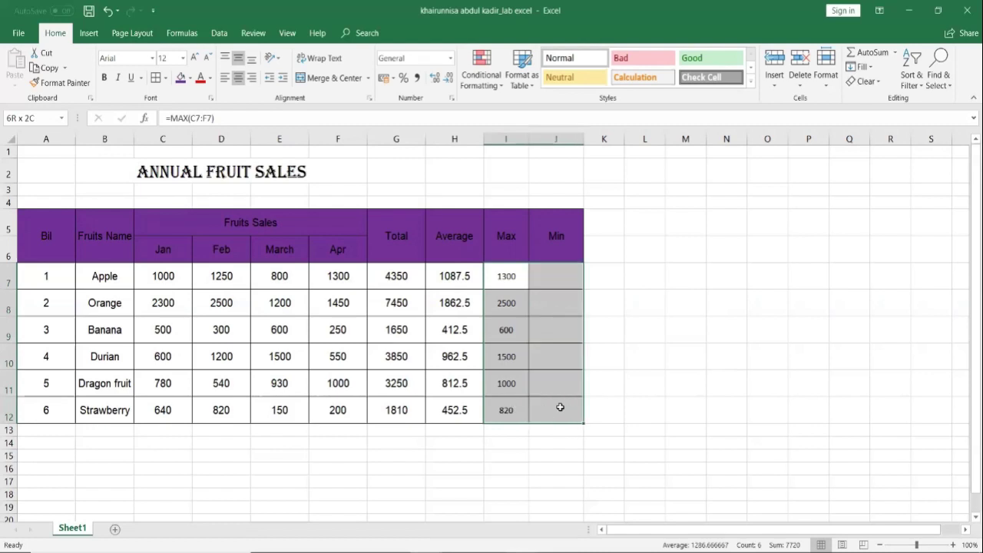
- Set the Max values I7:I12 to Arial, then select J7
click(153, 60)
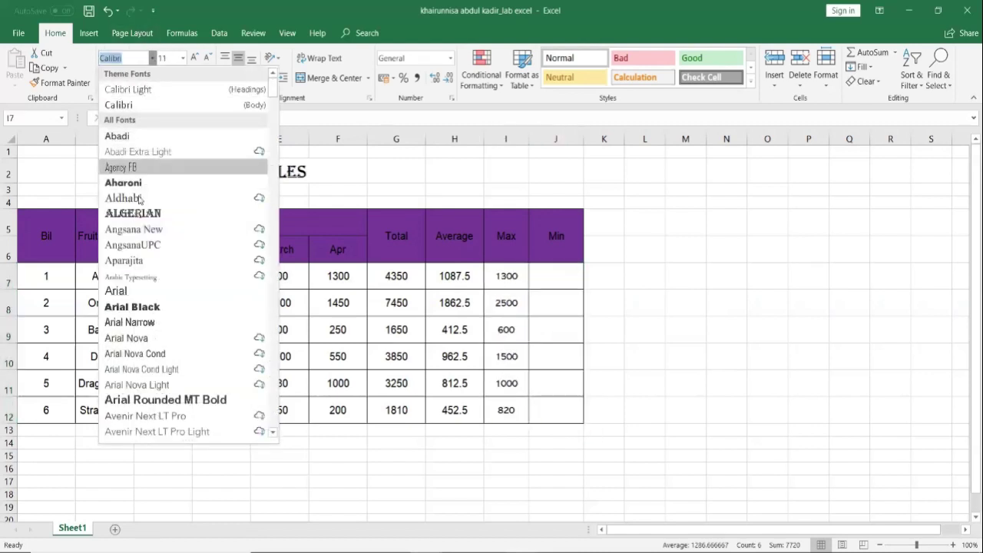
click(137, 290)
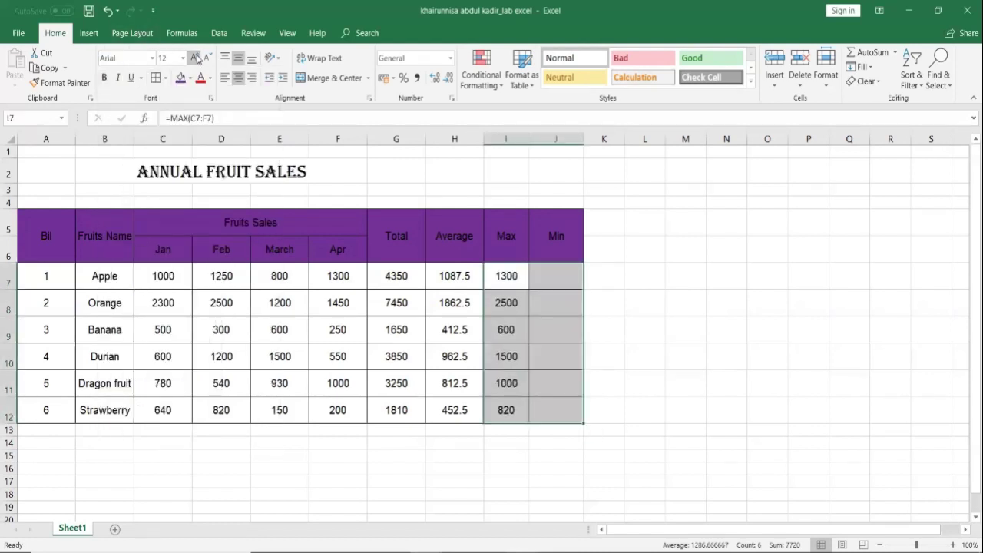
click(661, 351)
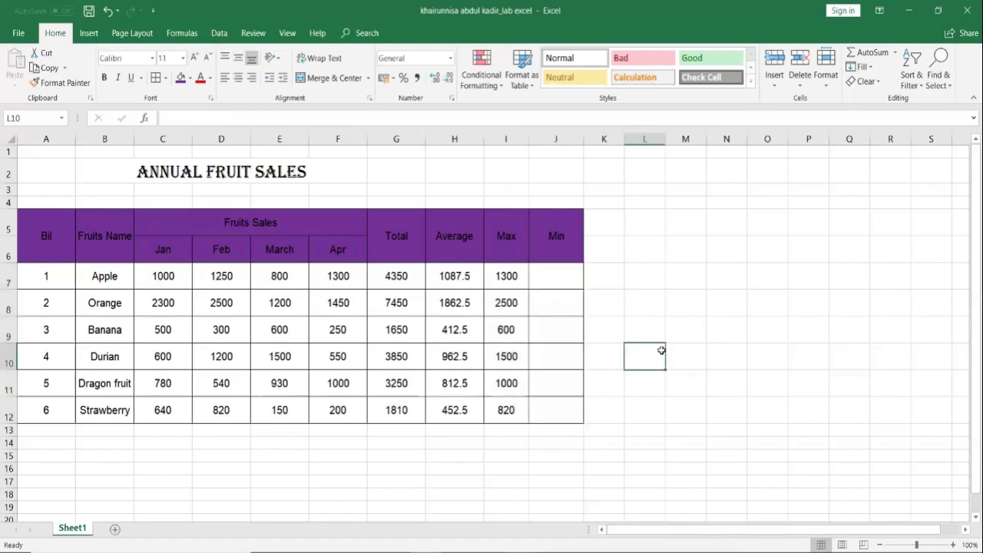
click(559, 277)
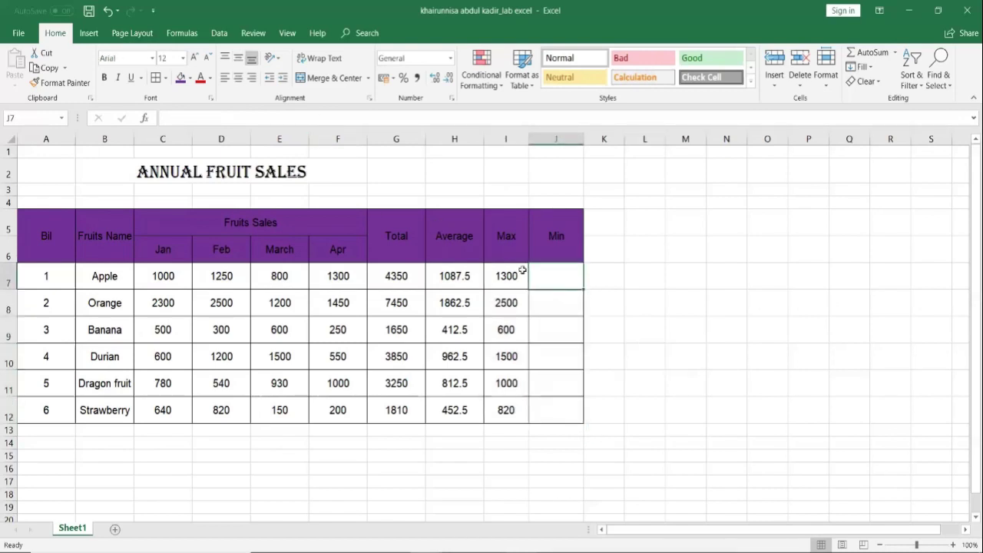
- Enter =MIN(C7:F7) in J7 to get Apple's lowest monthly sale
click(294, 113)
text(=)
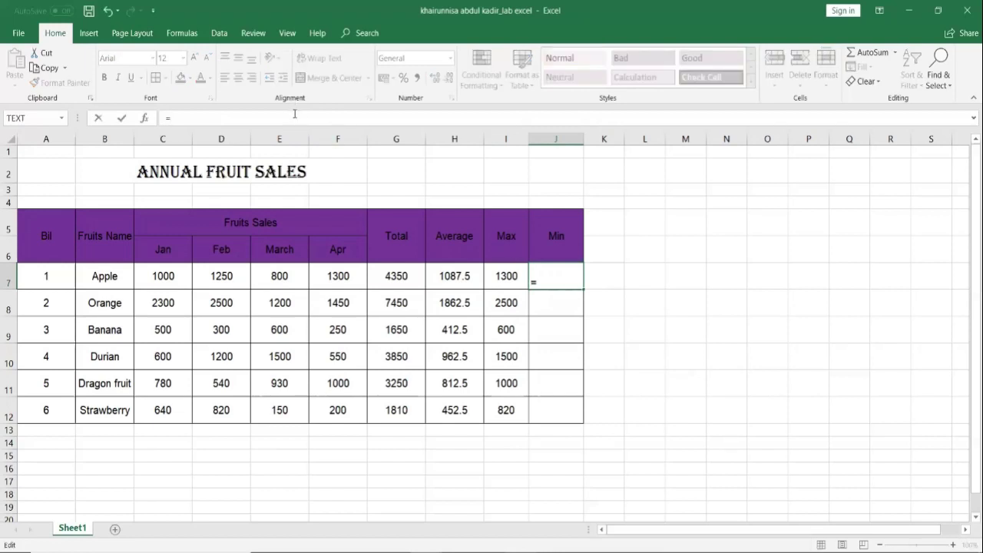
text(MIn)
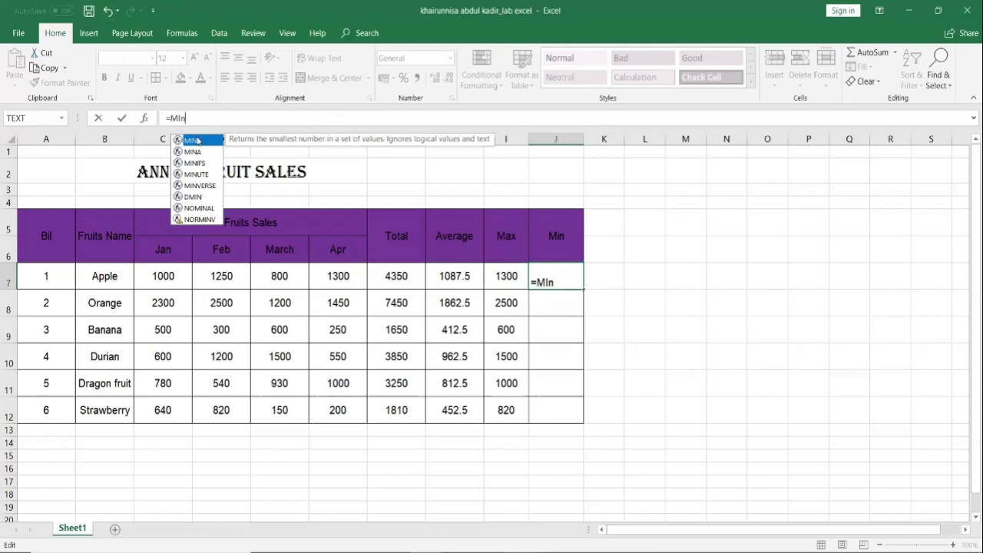
double_click(197, 141)
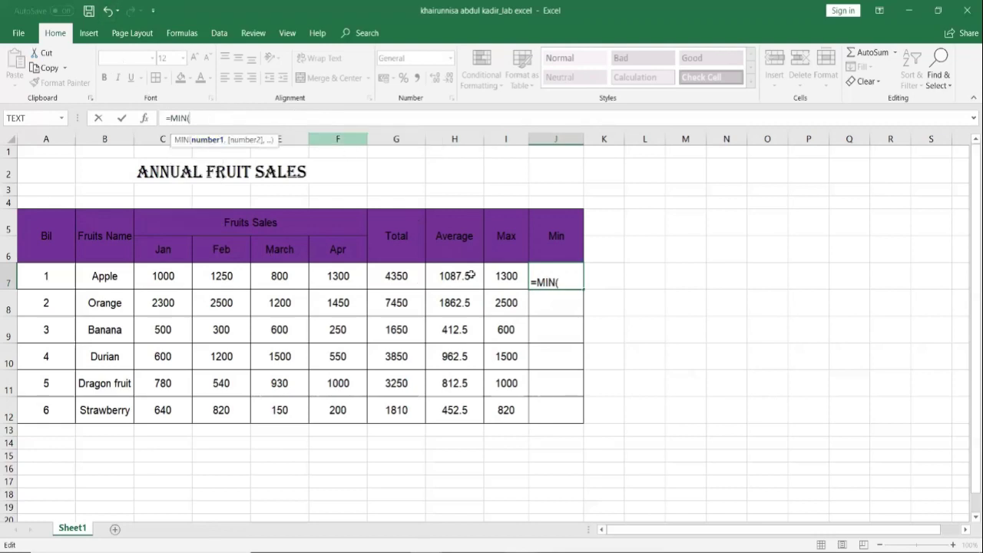
click(153, 275)
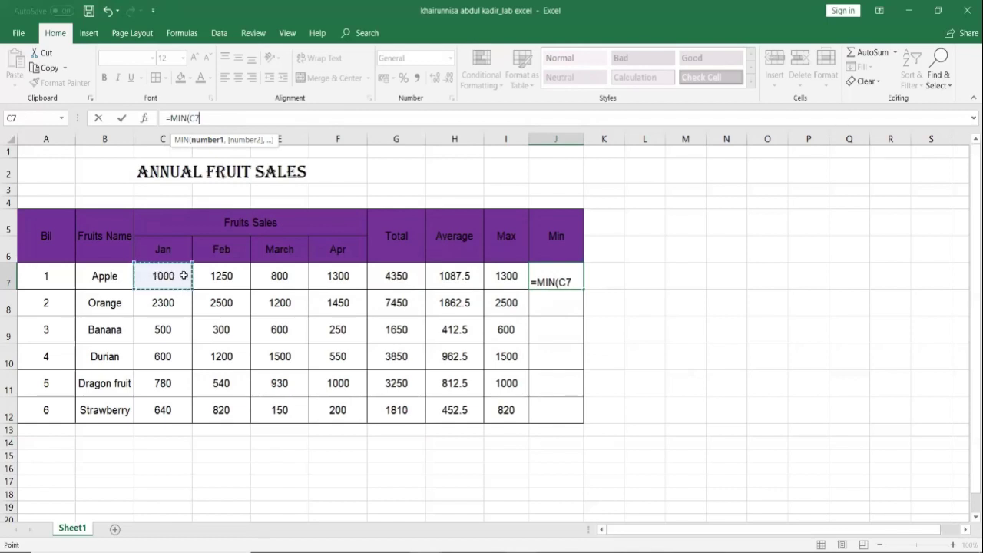
drag(183, 275, 329, 276)
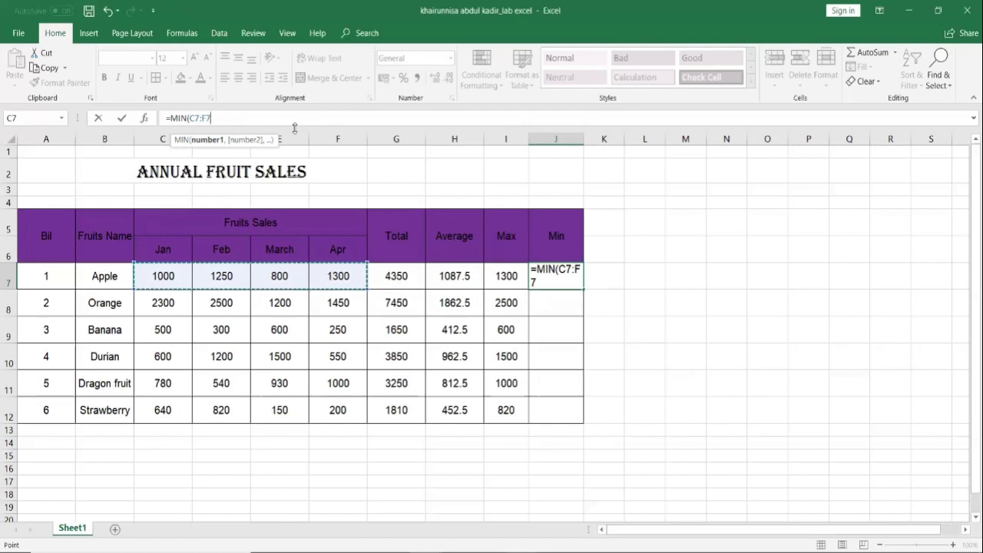
text())
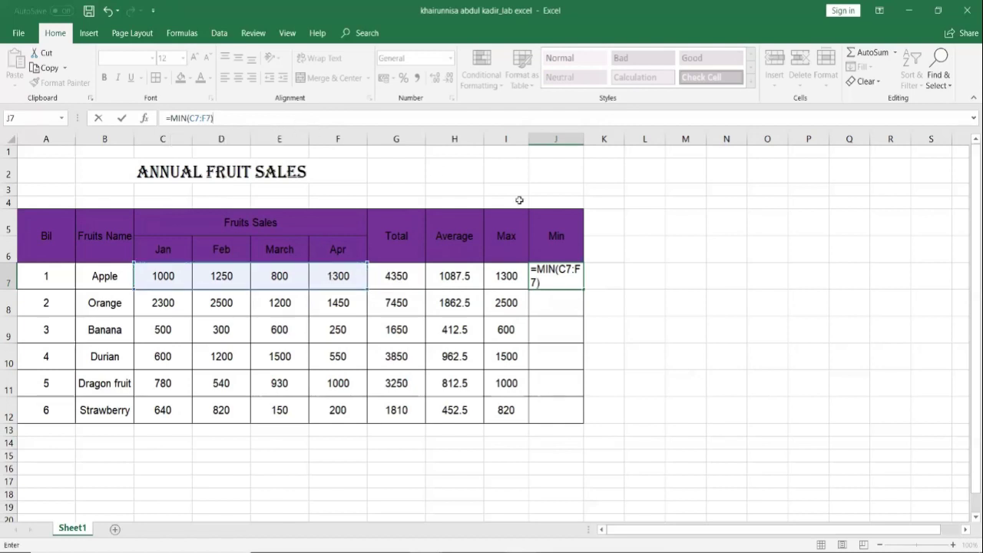
key(Return)
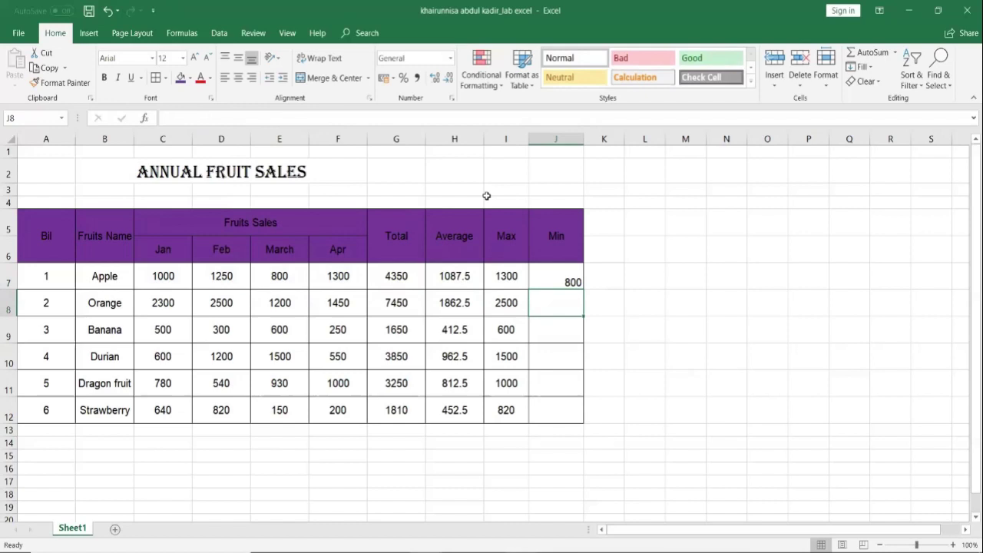
- Fill the MIN formula down to J12 and centre the Min values vertically and horizontally
click(554, 274)
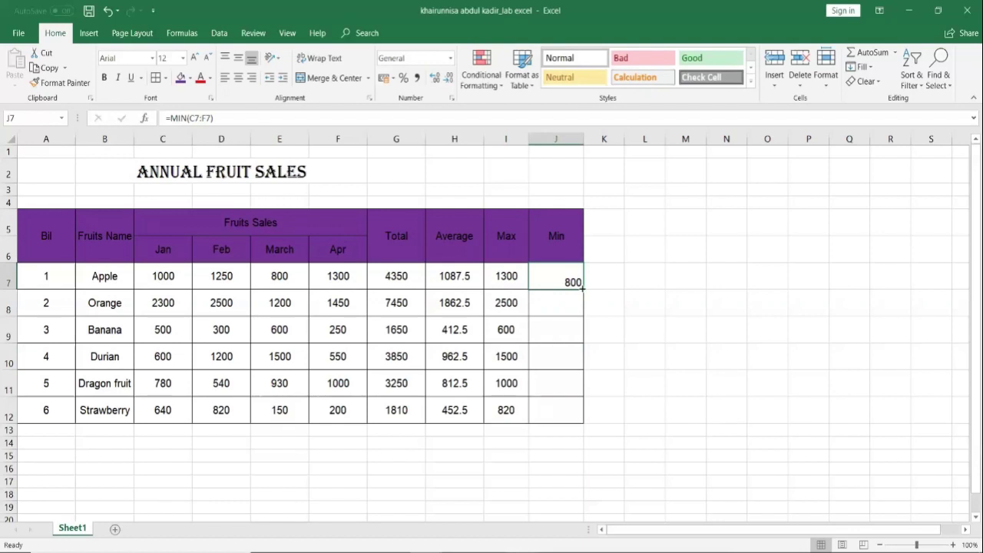
drag(582, 288, 582, 366)
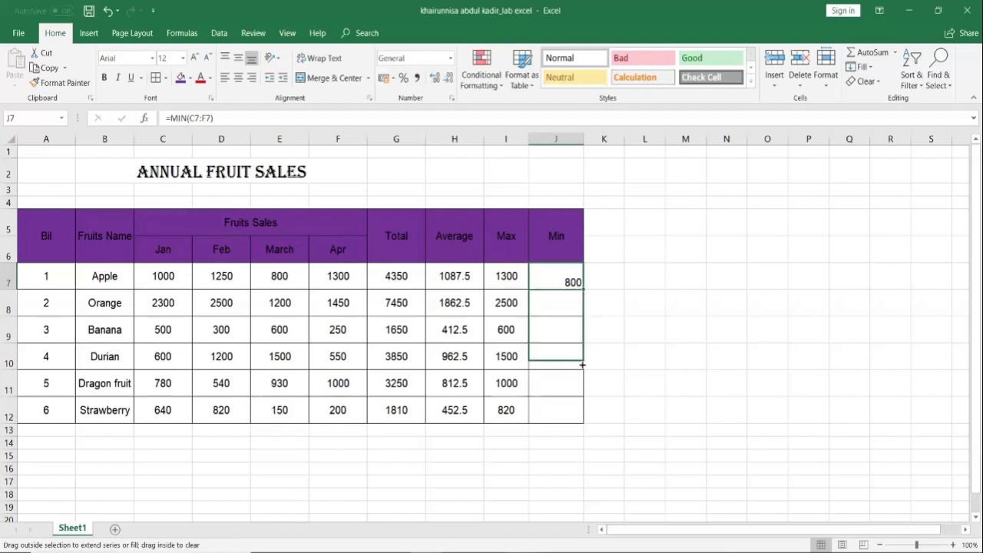
drag(582, 366, 581, 419)
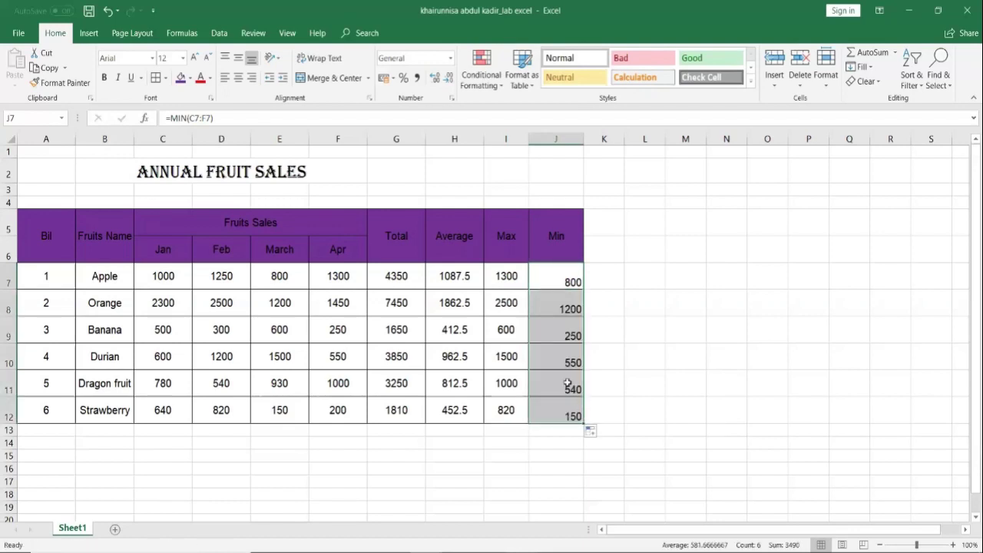
click(238, 58)
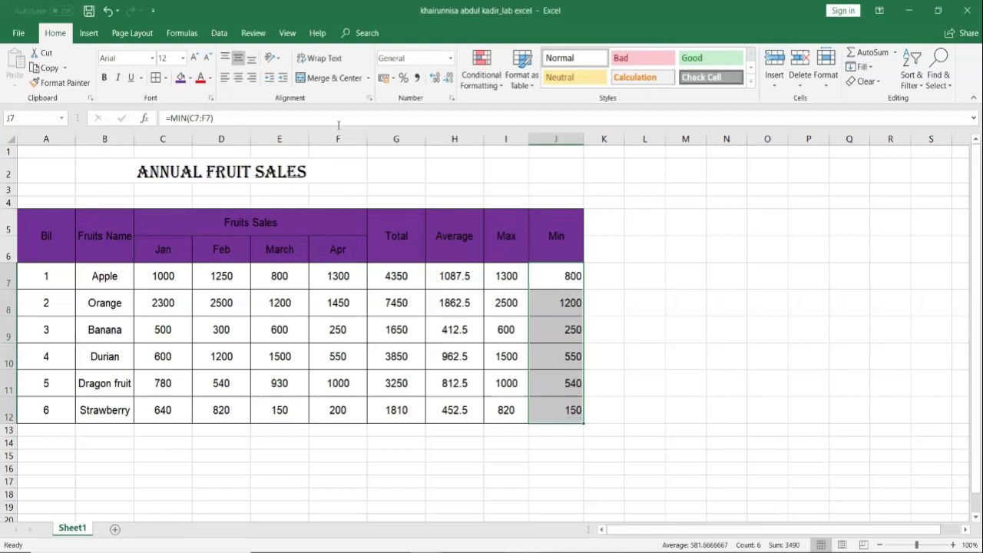
click(238, 77)
click(709, 289)
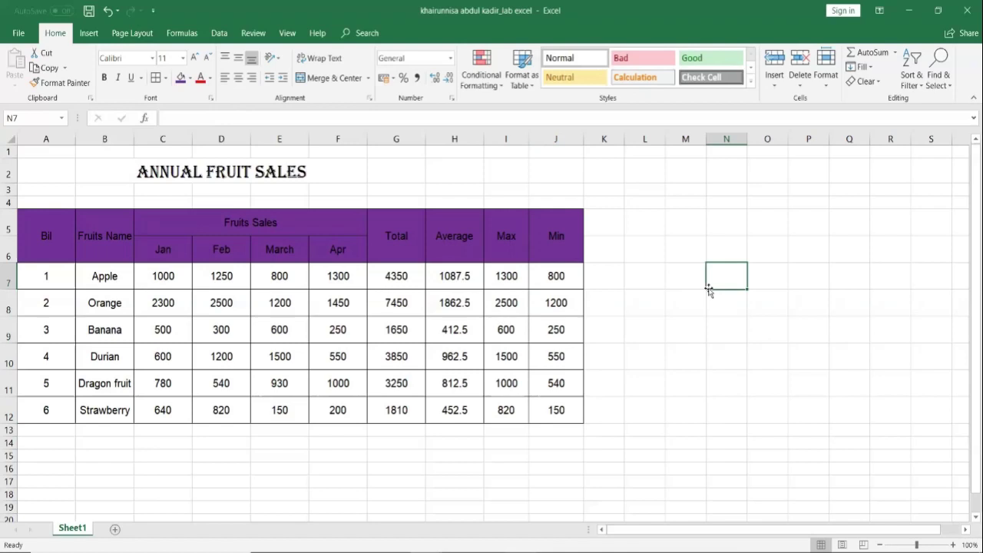
scroll(436, 380, down, 1)
scroll(438, 372, down, 1)
scroll(439, 366, up, 1)
scroll(438, 367, up, 1)
click(675, 250)
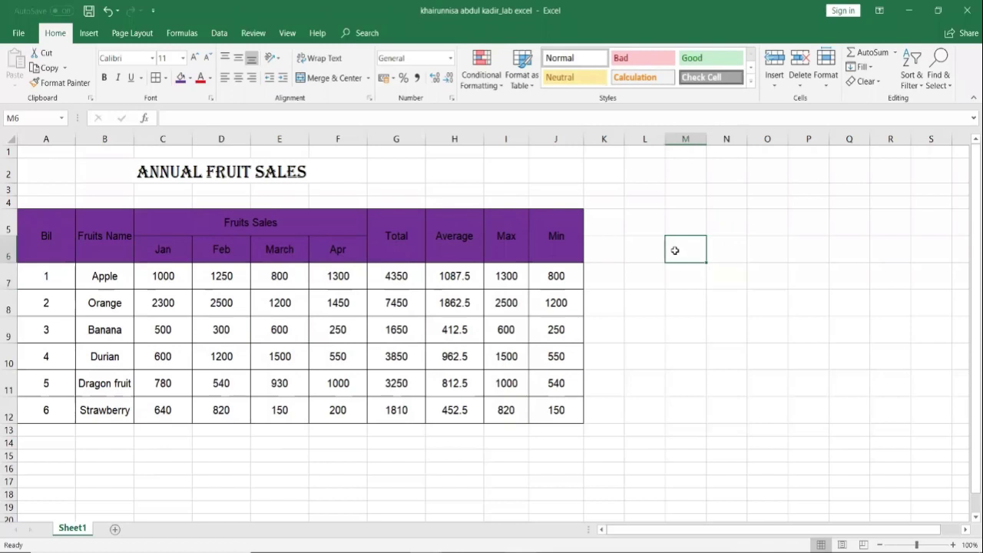
text(Alia)
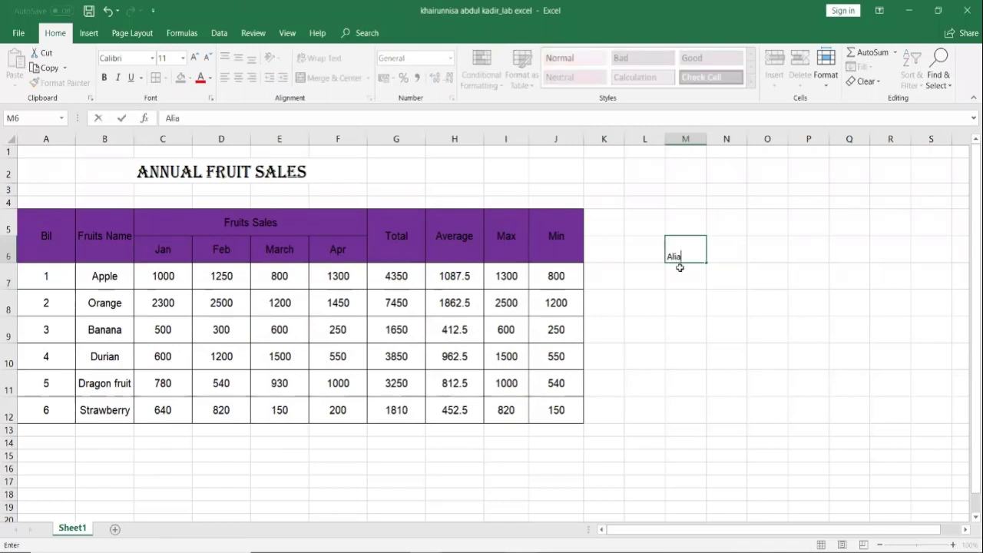
click(719, 238)
click(723, 220)
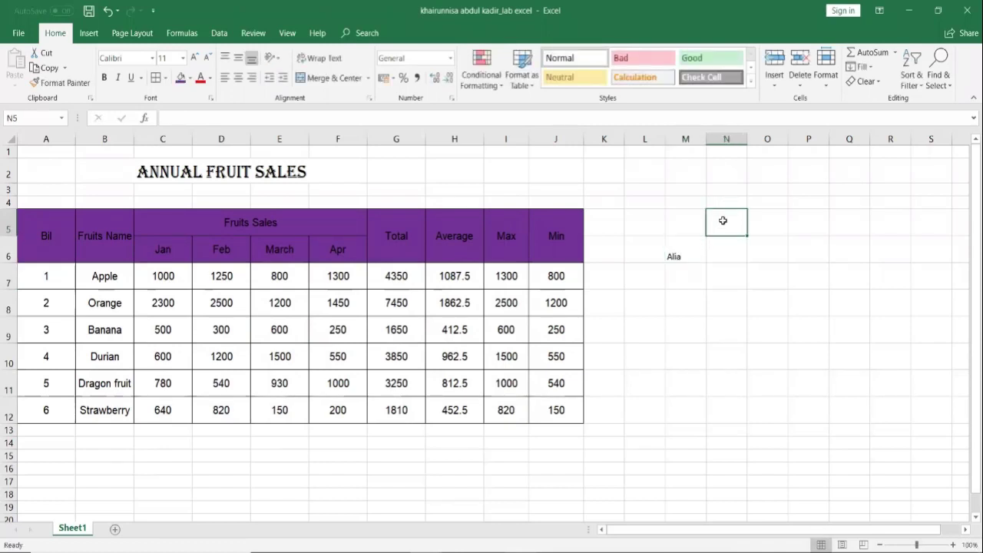
text(tes)
key(BackSpace)
key(BackSpace)
key(BackSpace)
key(Up)
text(test )
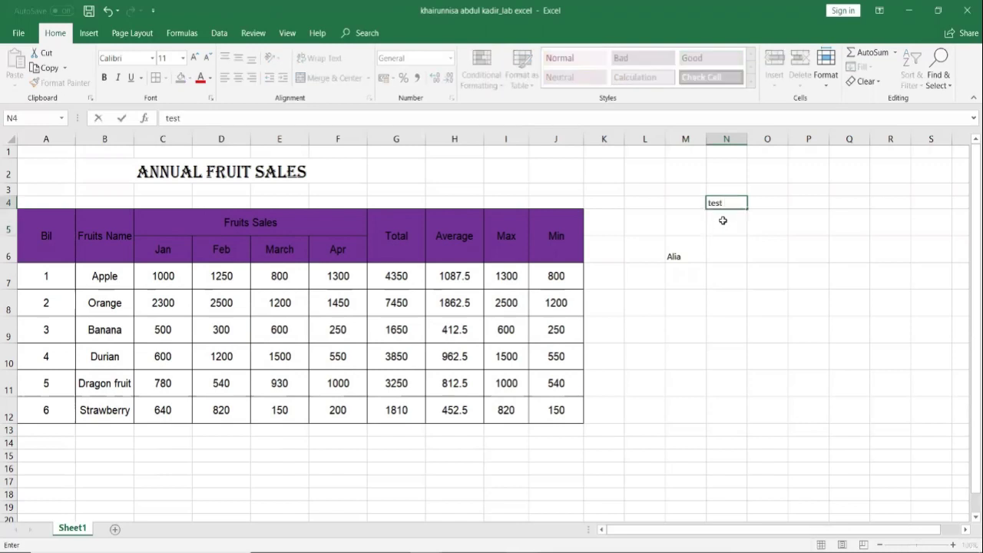
text(1)
key(Tab)
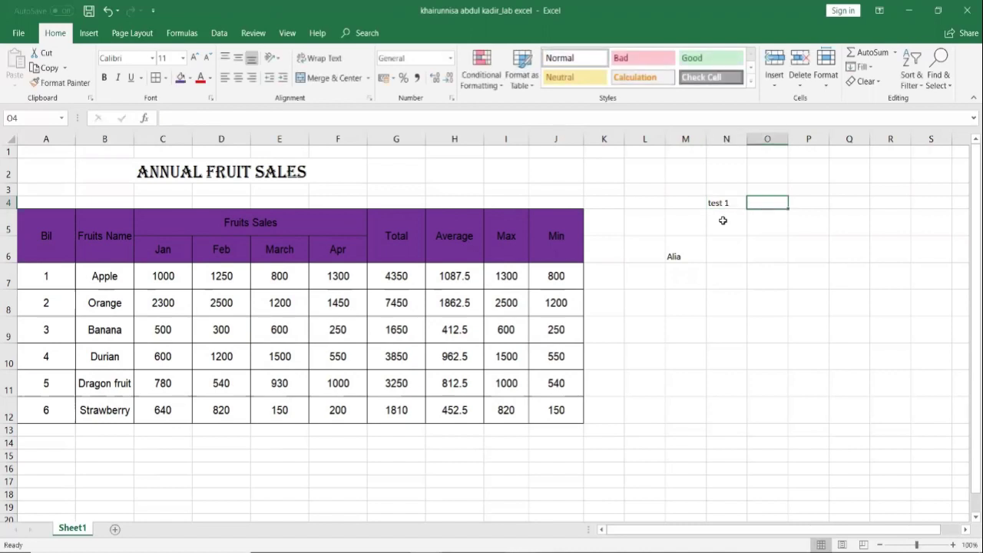
text(t)
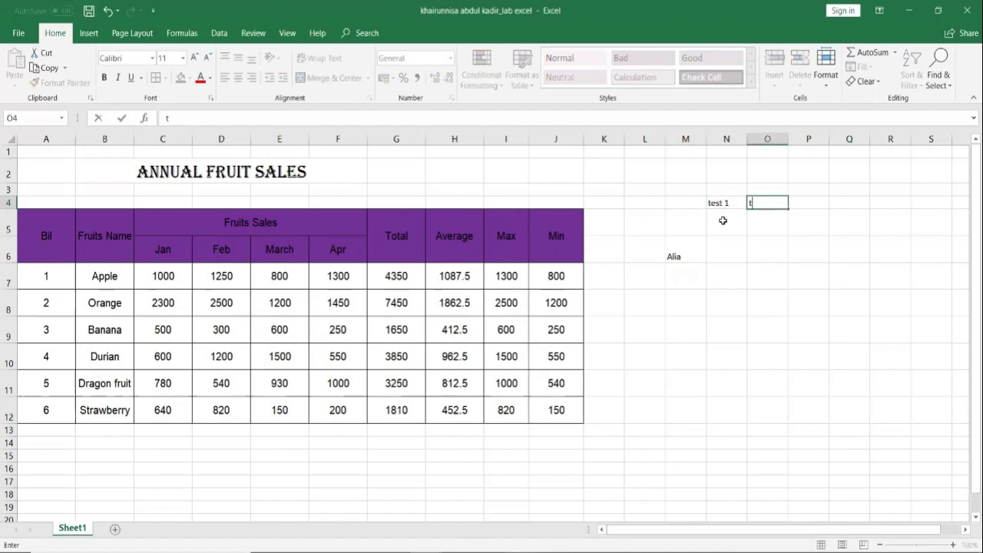
key(BackSpace)
text(10%)
key(Tab)
text(Test 2)
key(Tab)
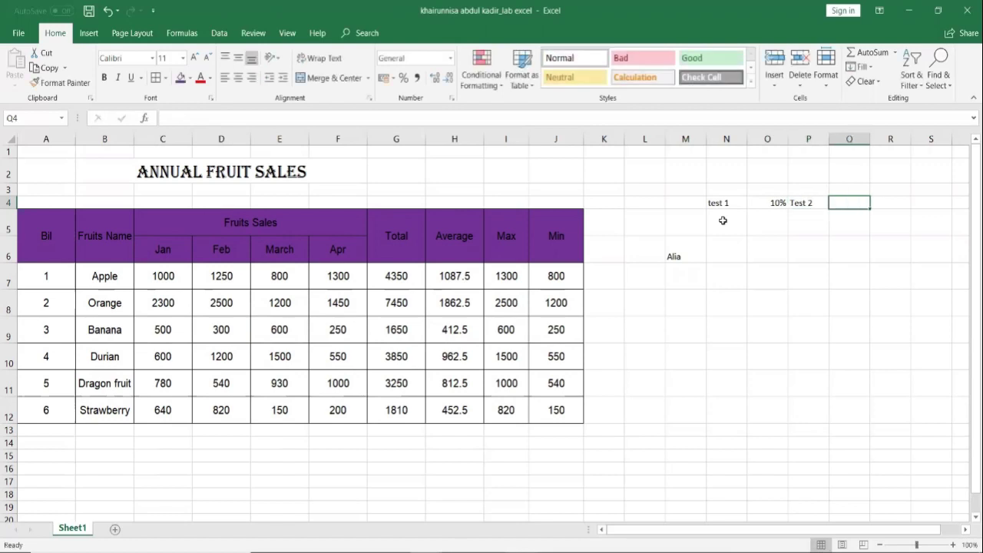
text(10%)
click(723, 220)
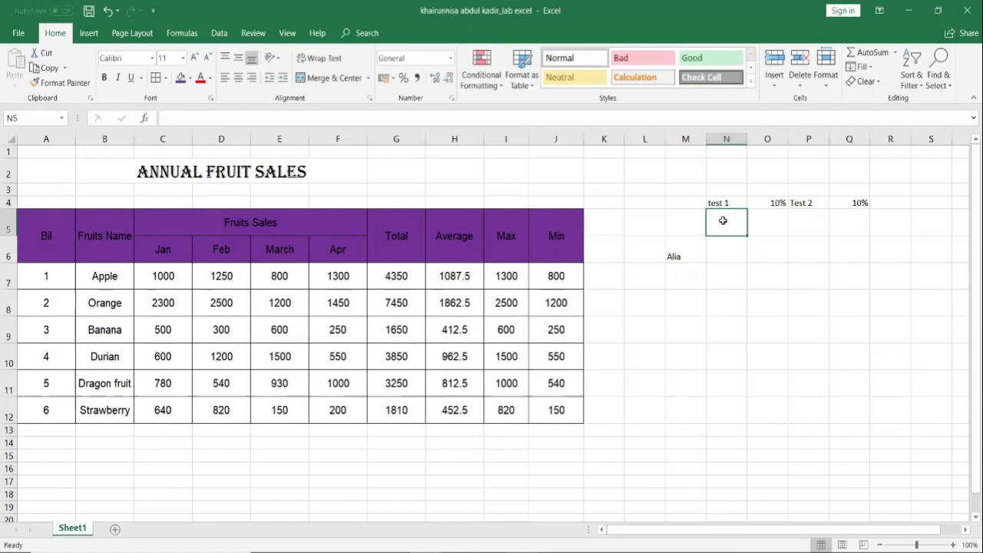
text(60M)
key(Tab)
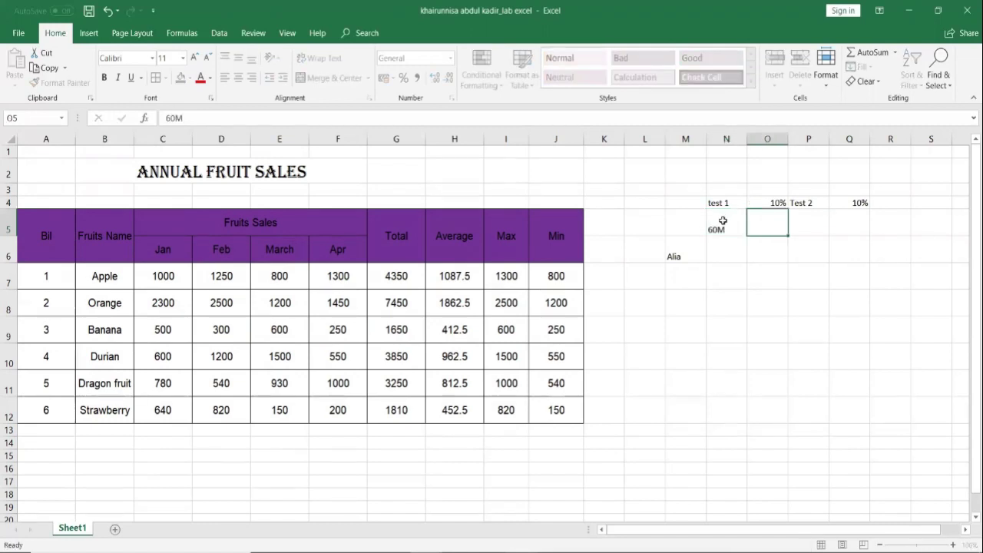
key(Tab)
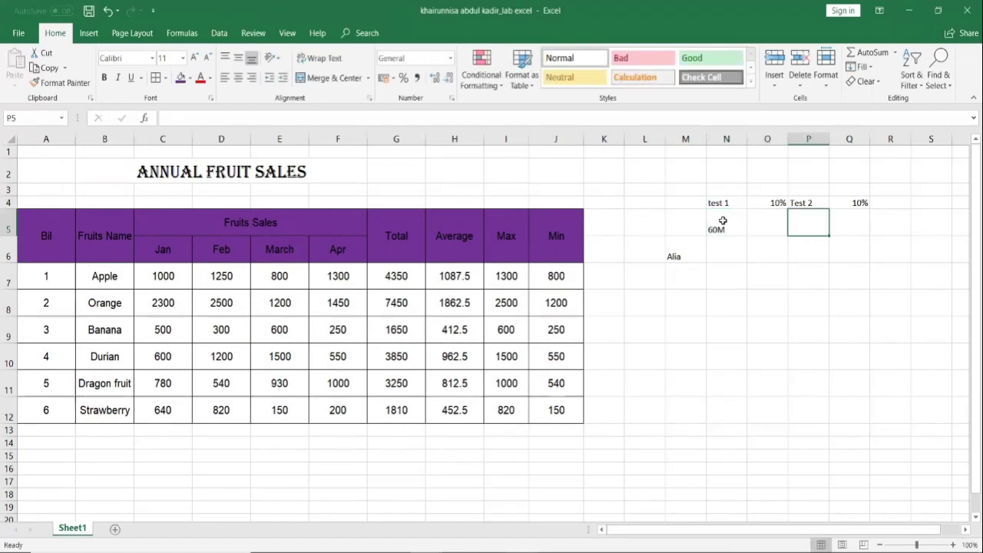
text(70M)
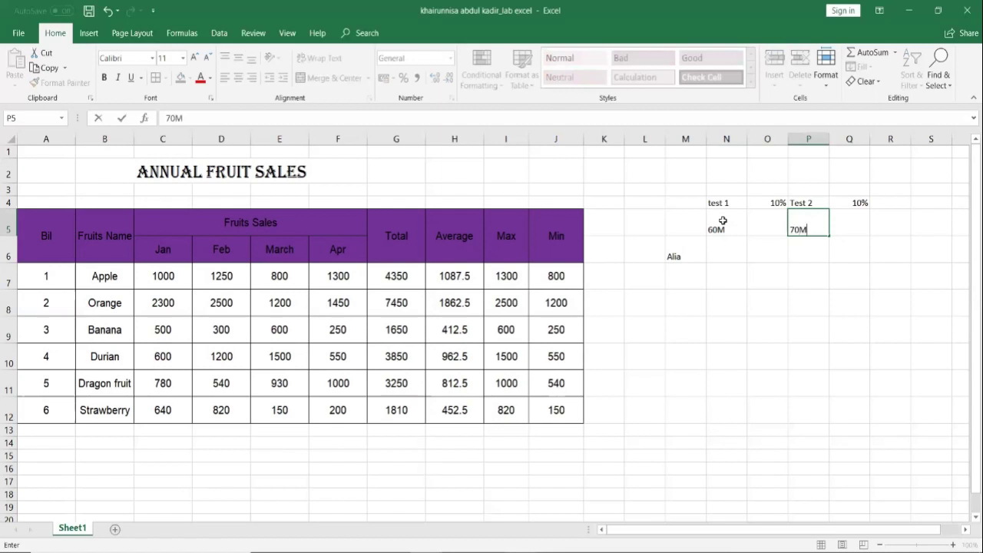
click(723, 221)
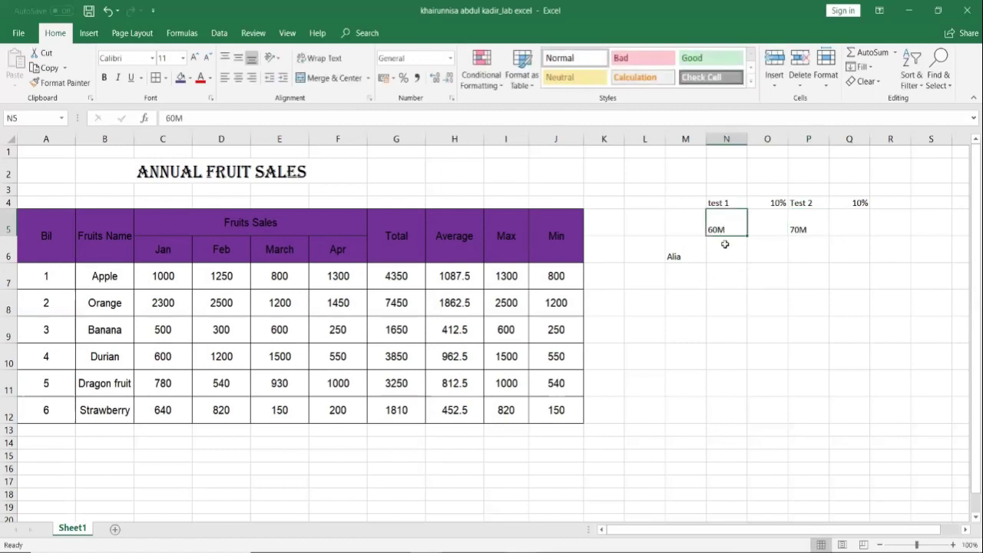
click(724, 243)
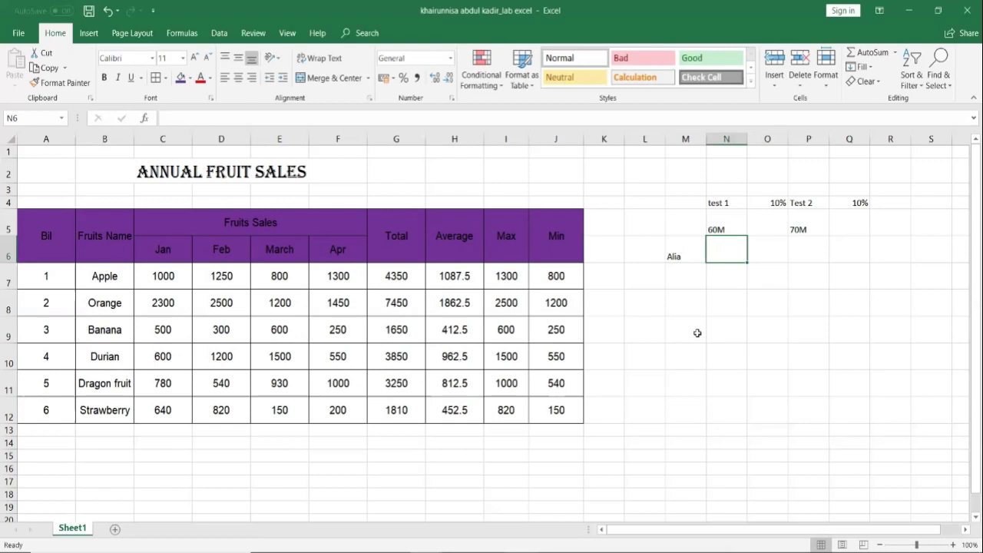
text(45)
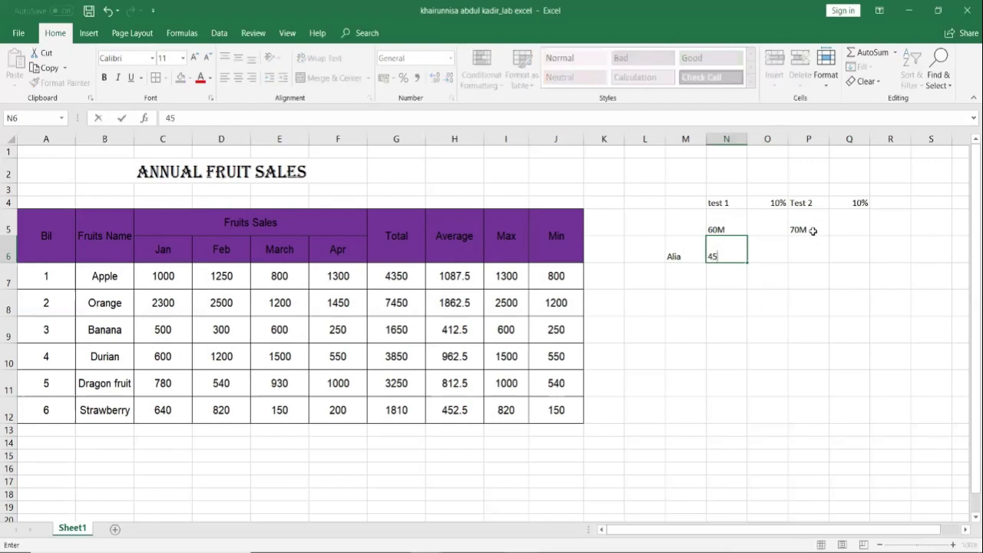
click(818, 253)
text(50)
click(932, 368)
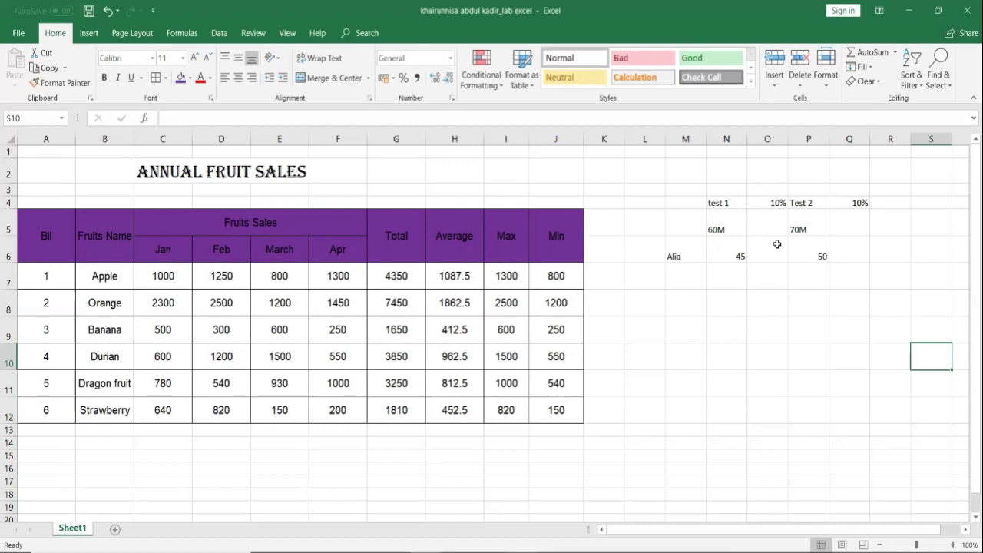
click(777, 246)
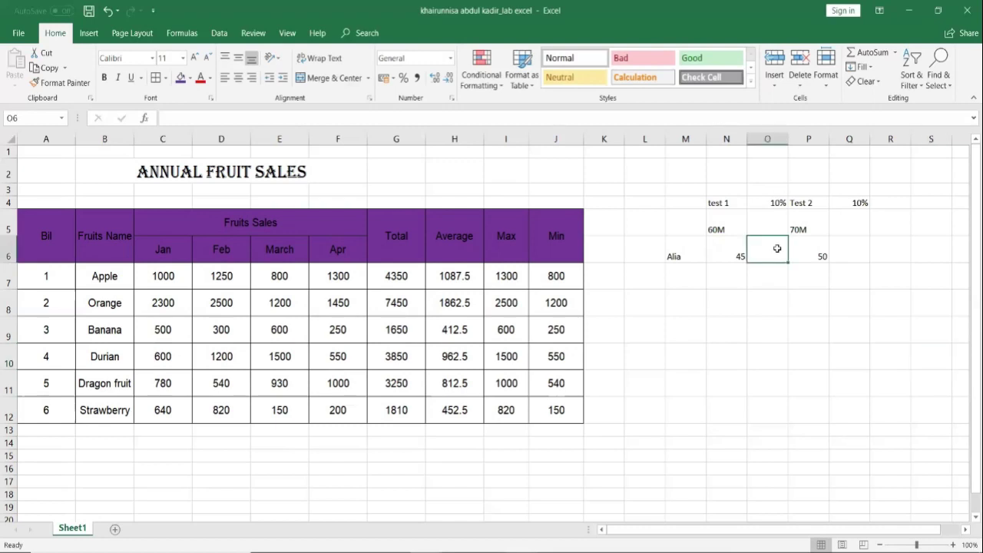
click(497, 116)
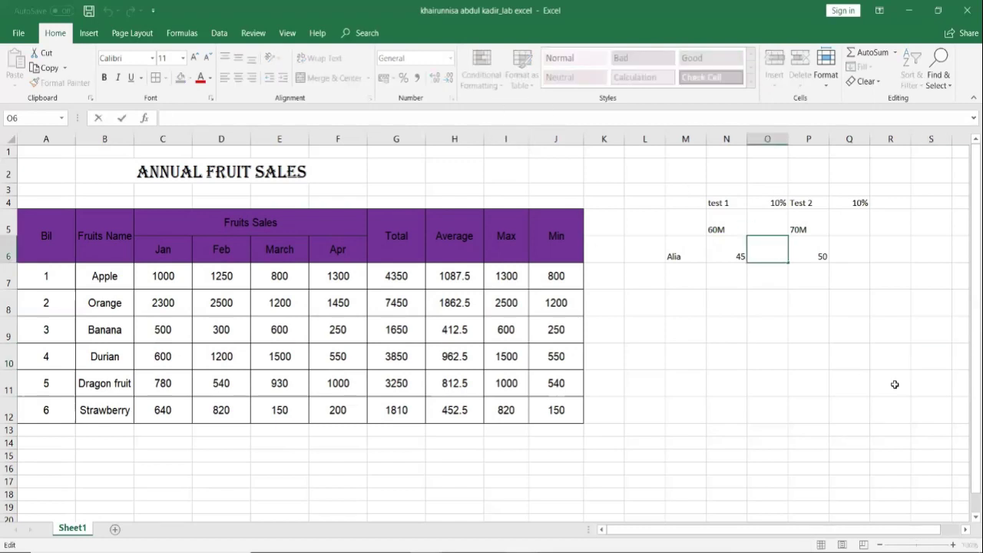
click(726, 325)
click(739, 249)
click(780, 253)
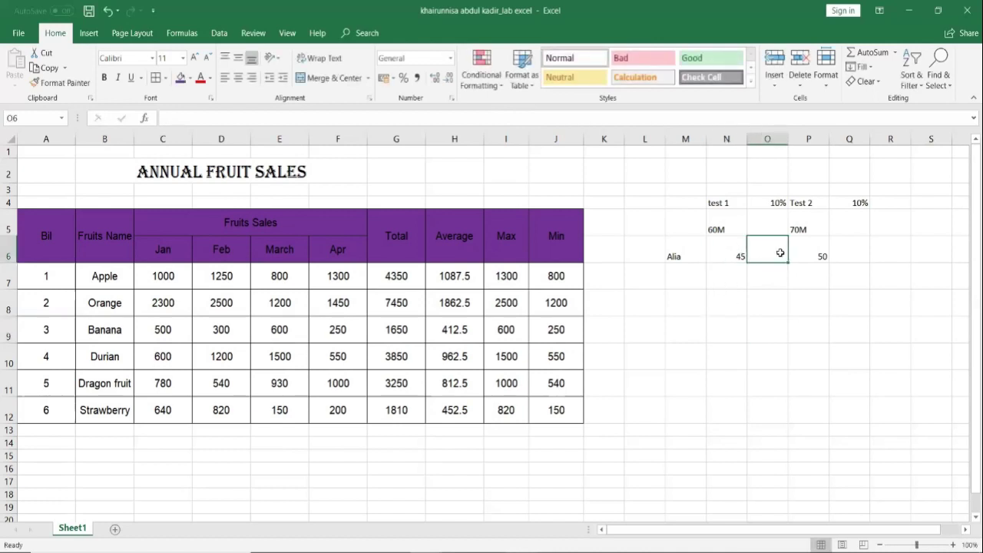
click(328, 119)
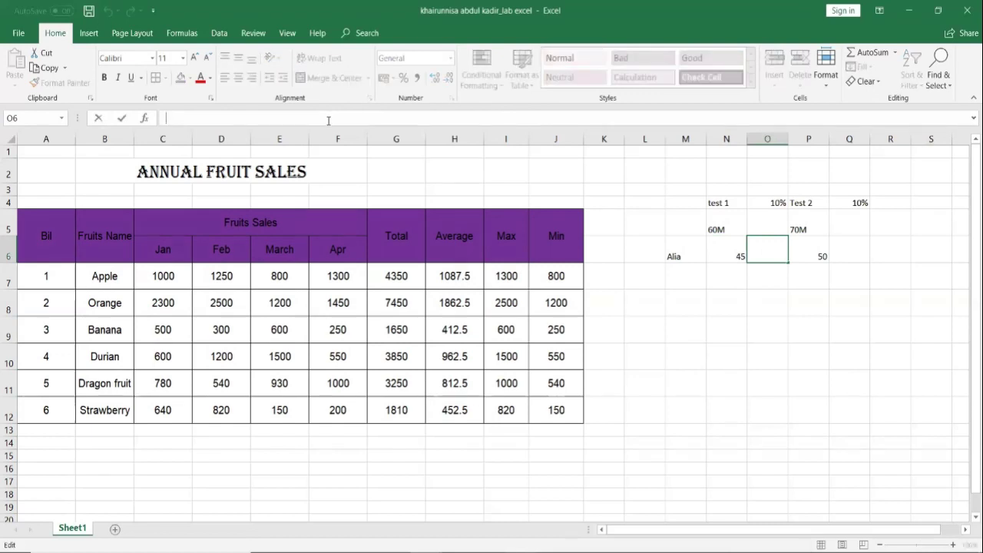
- Enter =((N6/60)*10) in O6, turning the test 1 score of 45 into 7.5
text(=)
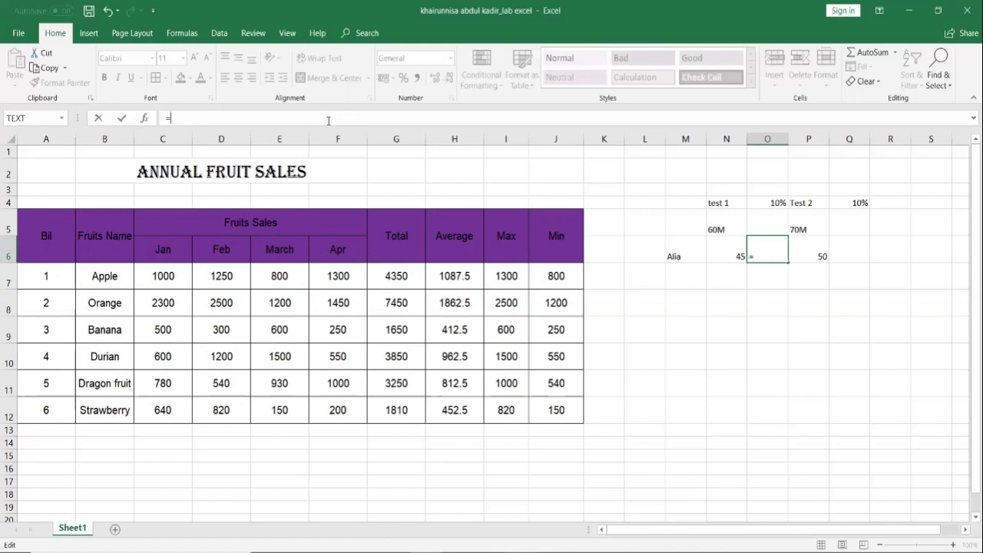
text((()
click(728, 254)
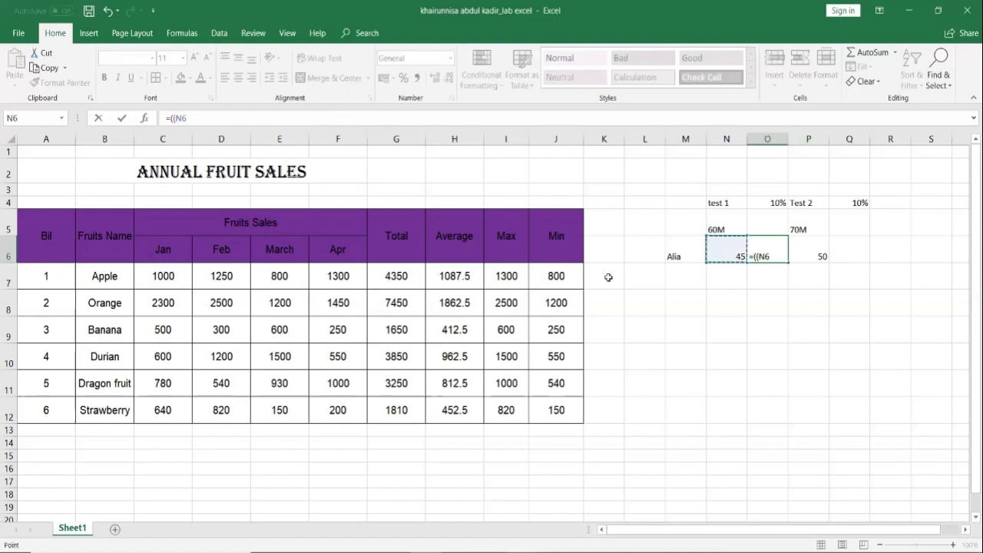
text(/)
text(60))
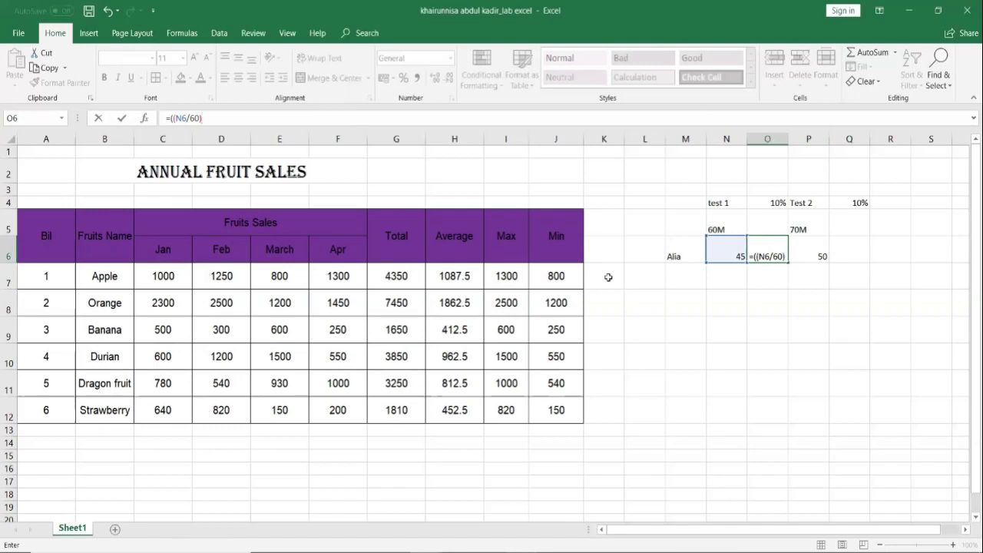
text(*)
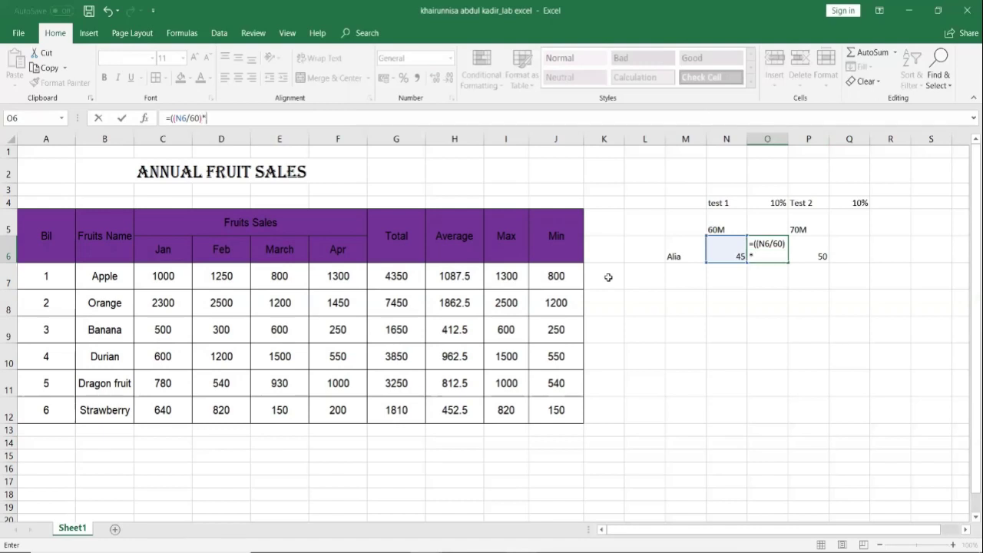
text(10))
key(Return)
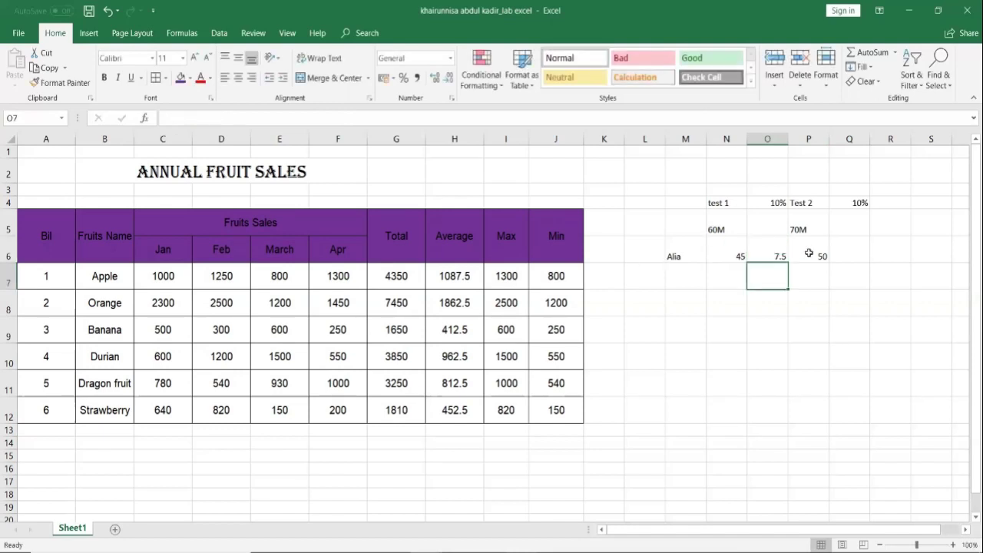
click(783, 251)
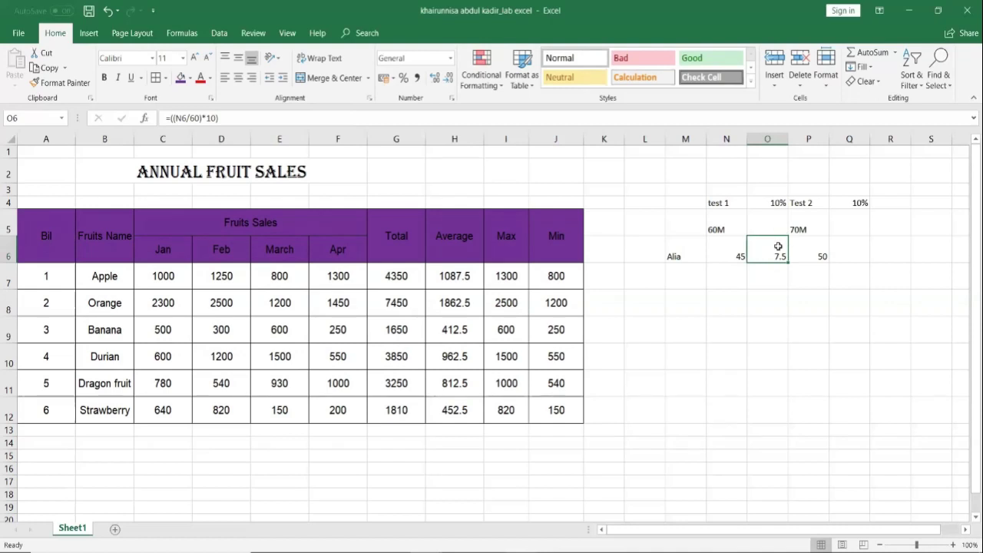
click(856, 255)
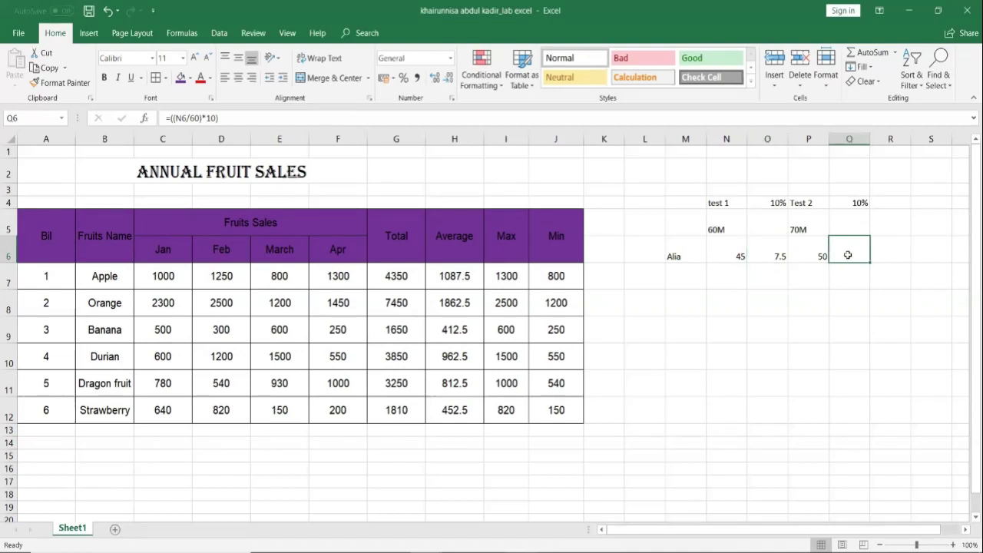
click(417, 114)
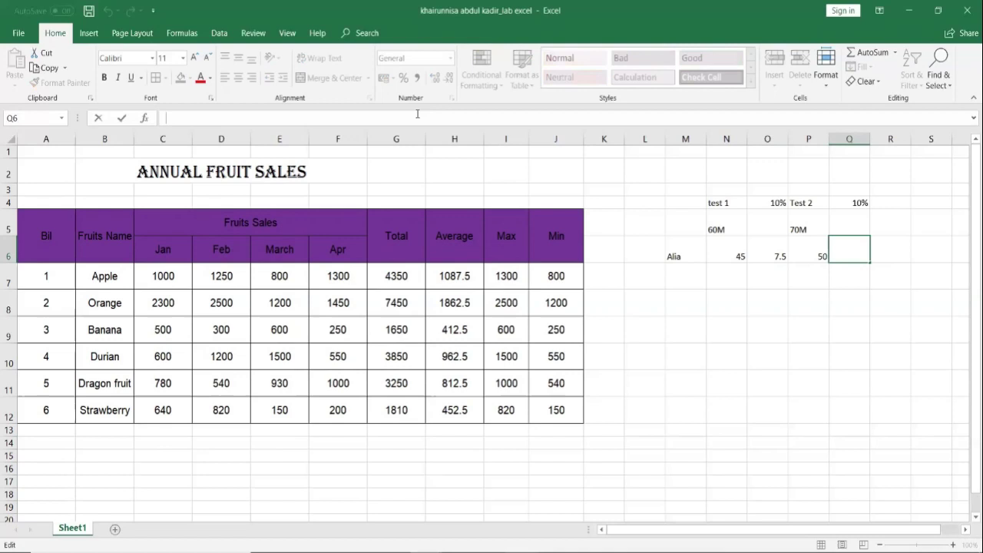
- Enter =((P6/70)*10) in Q6, giving a weighted test 2 score of 7.142857
text(=(()
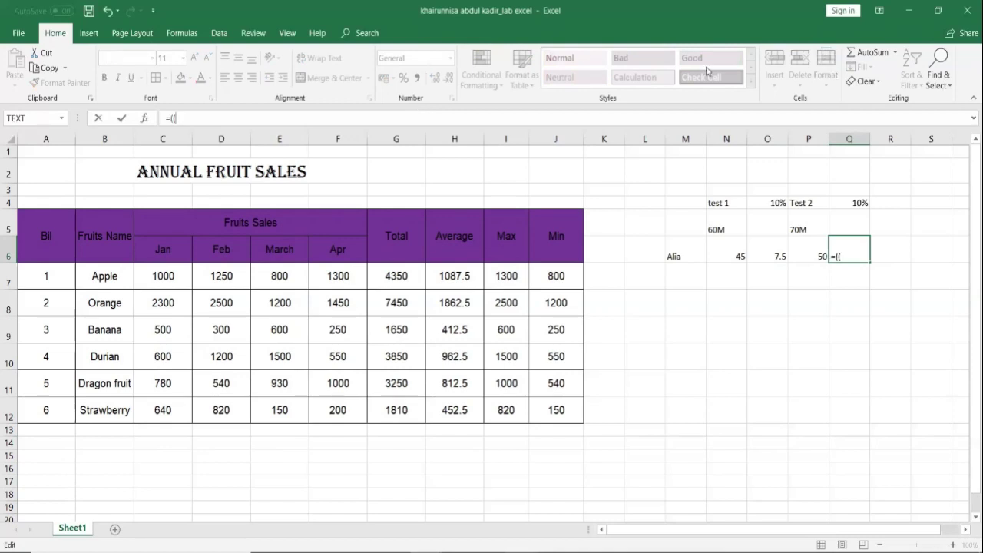
click(818, 257)
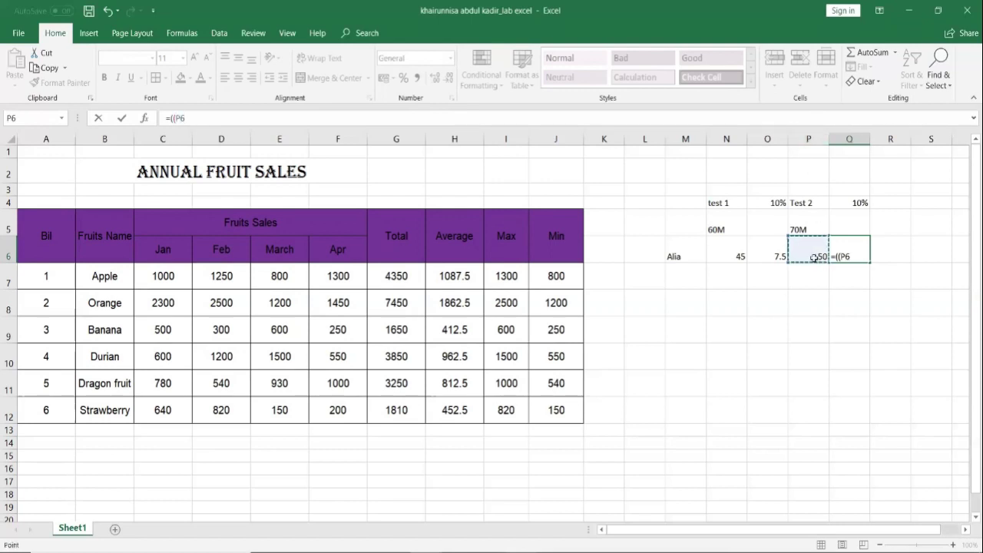
text(/70)*10)
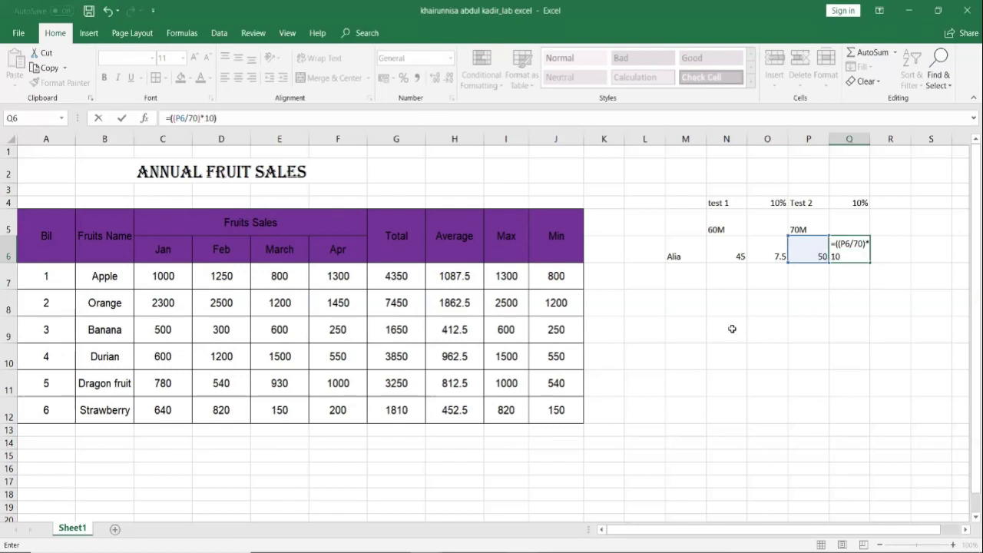
key(Return)
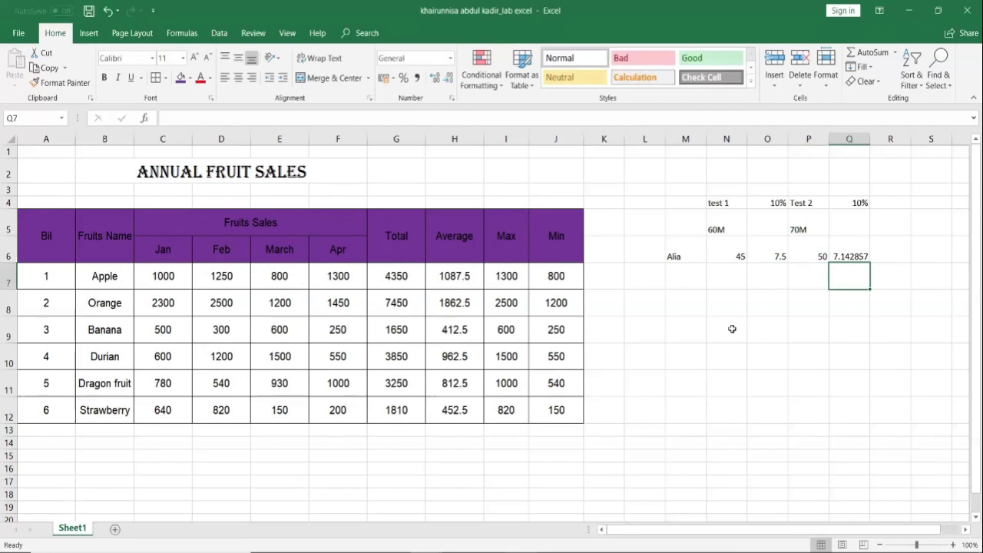
click(845, 258)
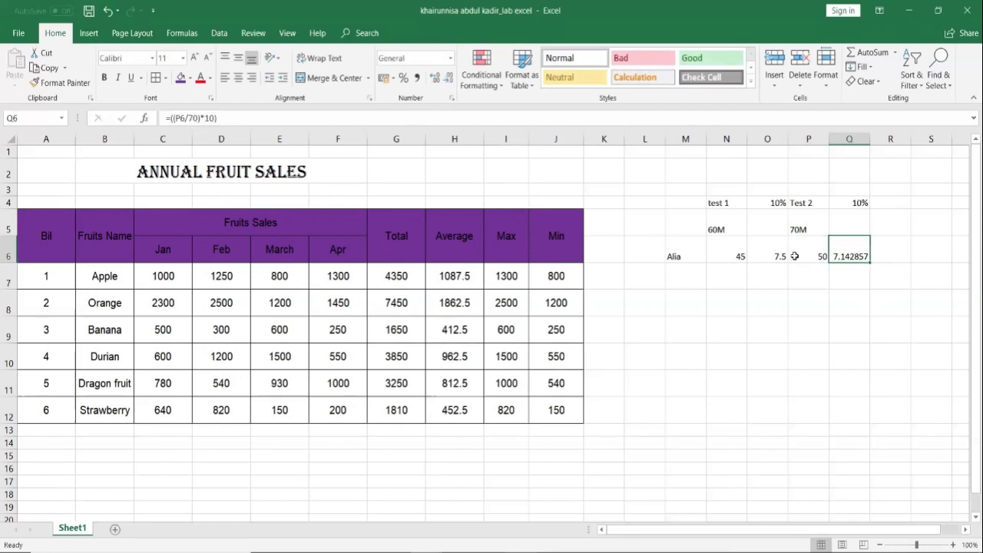
click(764, 248)
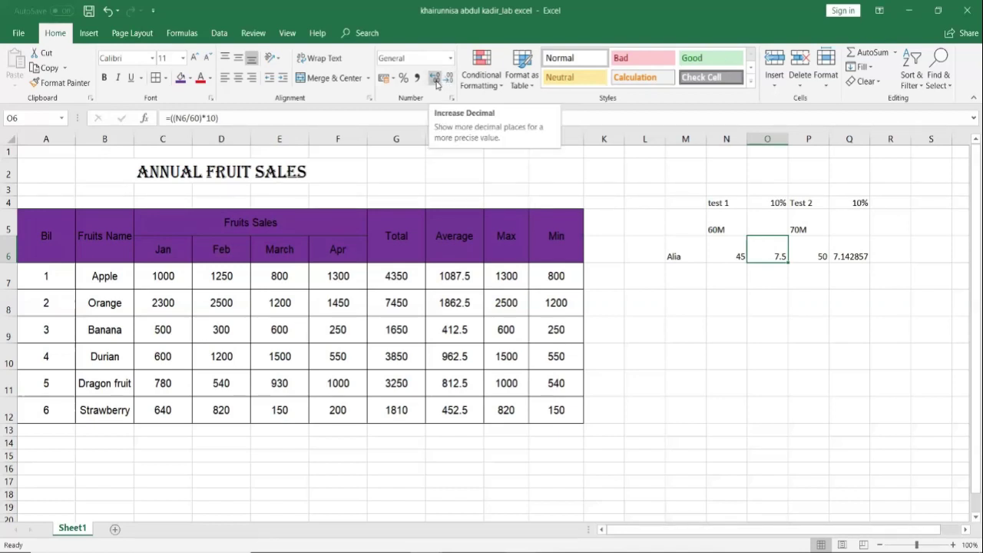
- Show both weighted scores to two decimals: 7.50 in O6 and 7.14 in Q6
click(435, 79)
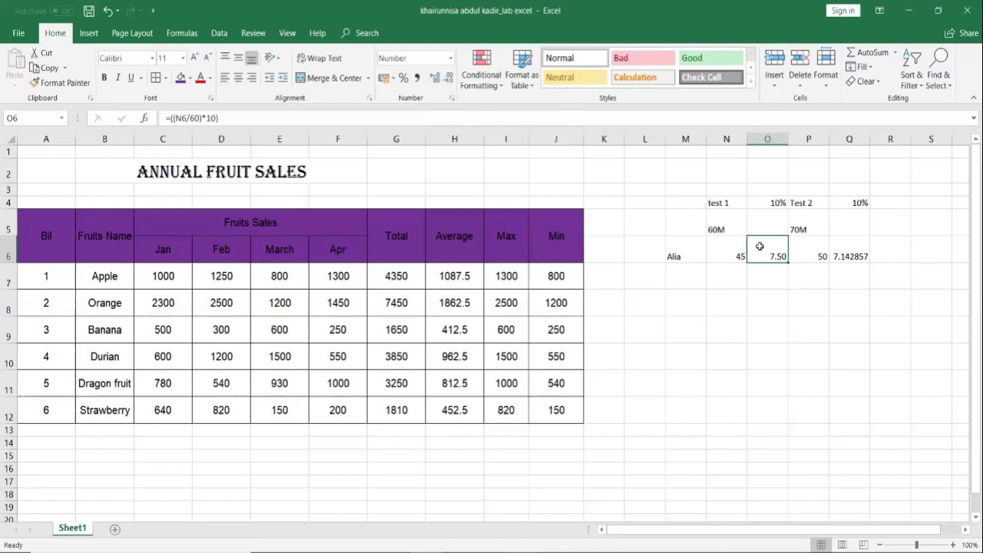
click(861, 260)
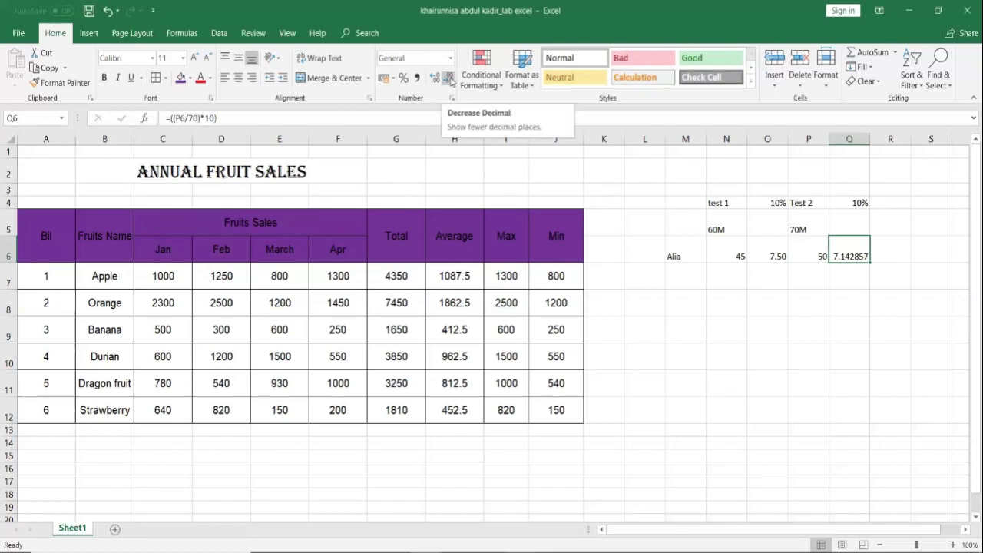
click(449, 80)
click(449, 81)
click(449, 80)
click(449, 81)
click(449, 81)
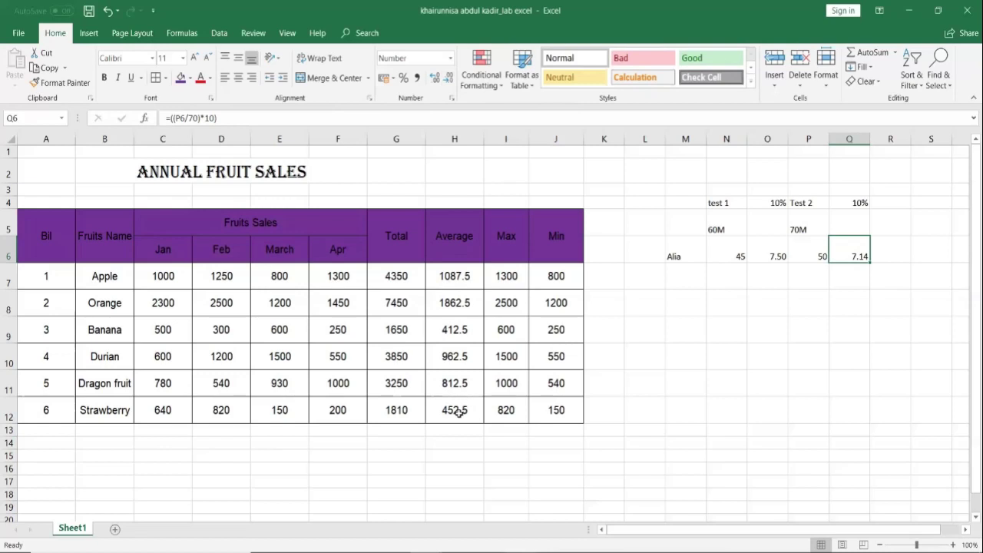
drag(458, 413, 453, 305)
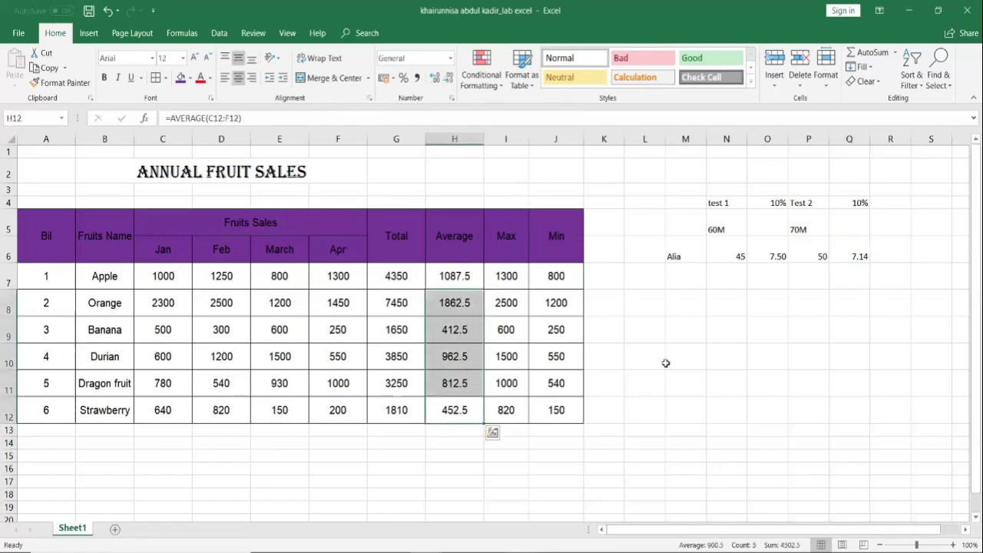
- Give the Average values H7:H12 two decimal places, from 1087.50 to 452.50
click(727, 330)
drag(439, 271, 442, 398)
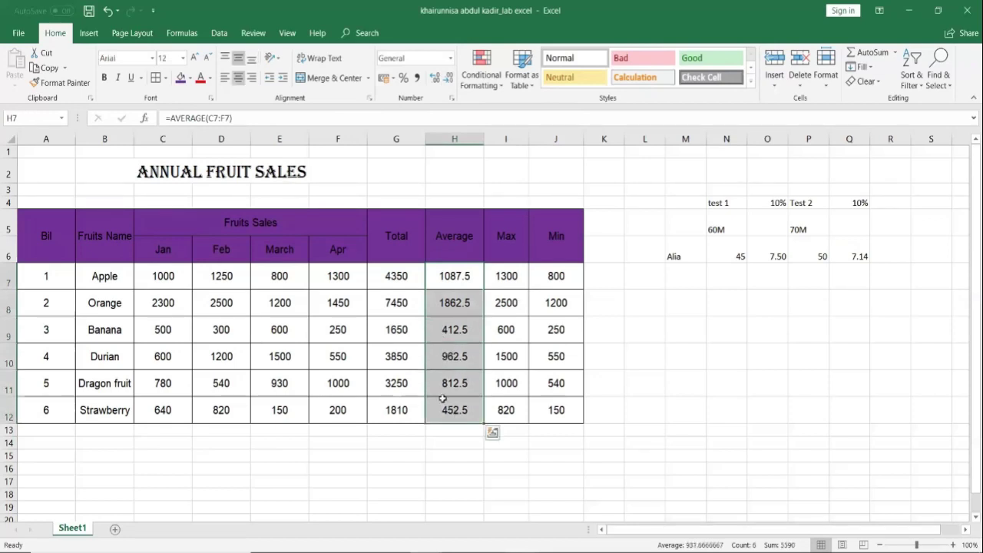
click(435, 78)
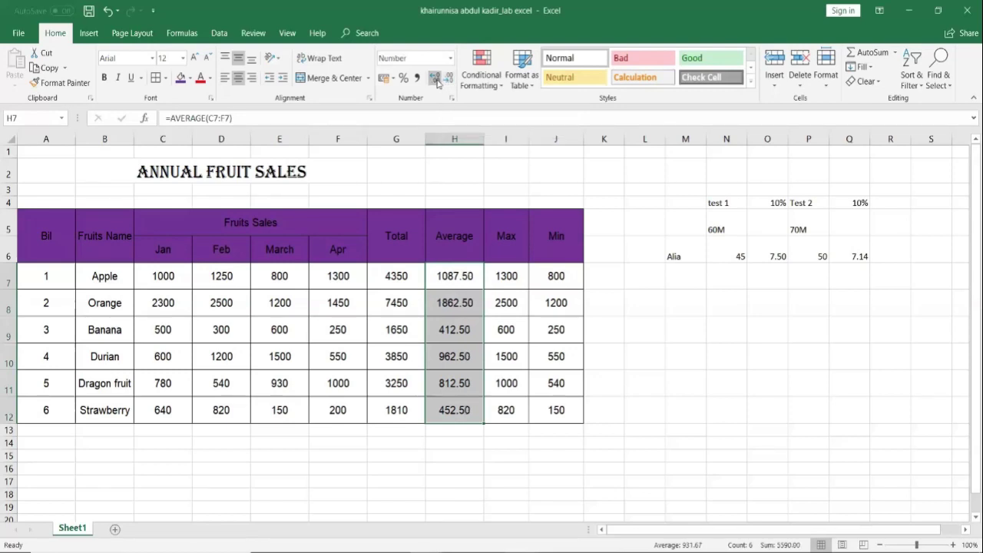
click(553, 362)
drag(454, 275, 463, 408)
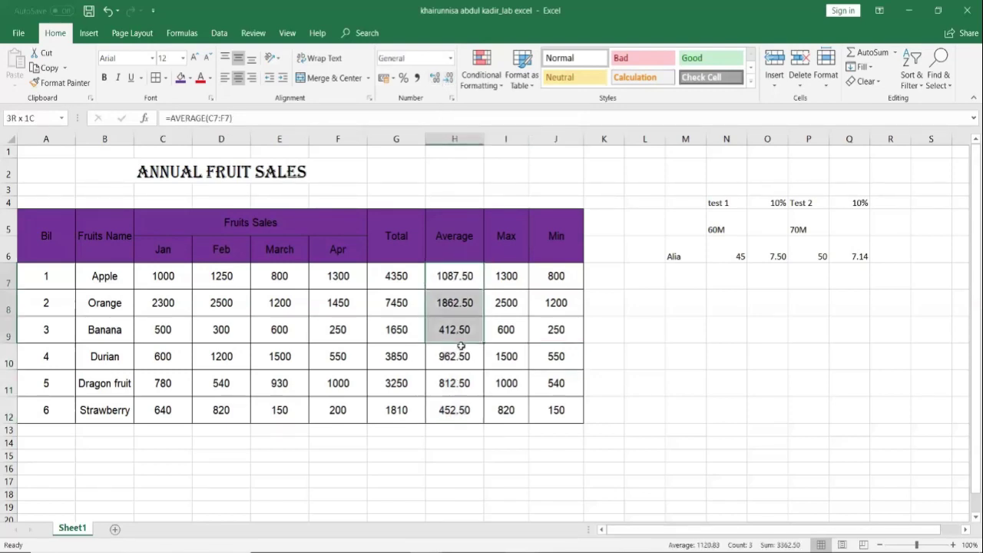
click(705, 396)
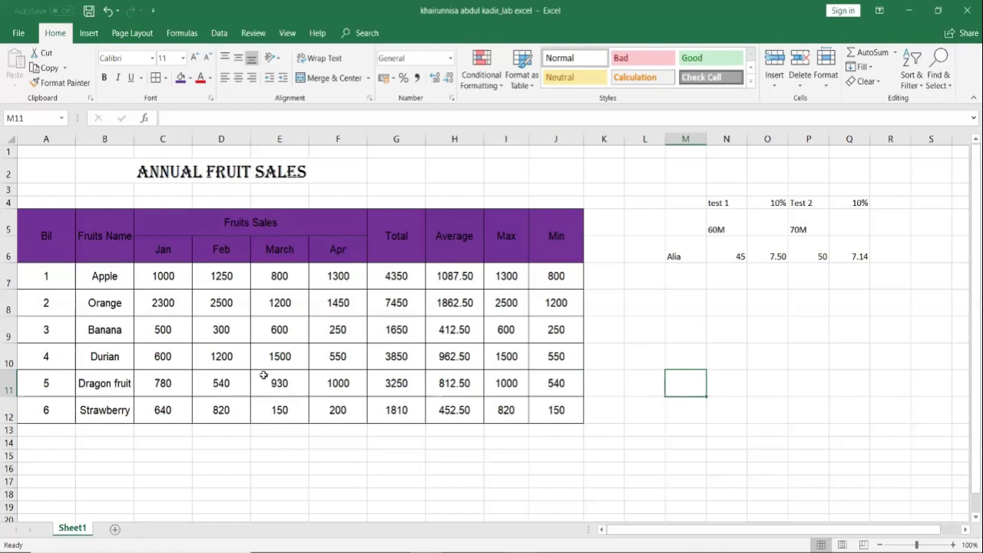
- Select B5:F12, fruit names through April sales, and bring up the Insert ribbon's chart options
scroll(293, 461, down, 1)
scroll(294, 461, up, 1)
click(82, 248)
mouse_move(120, 248)
mouse_down()
mouse_move(218, 252)
mouse_move(232, 413)
mouse_up()
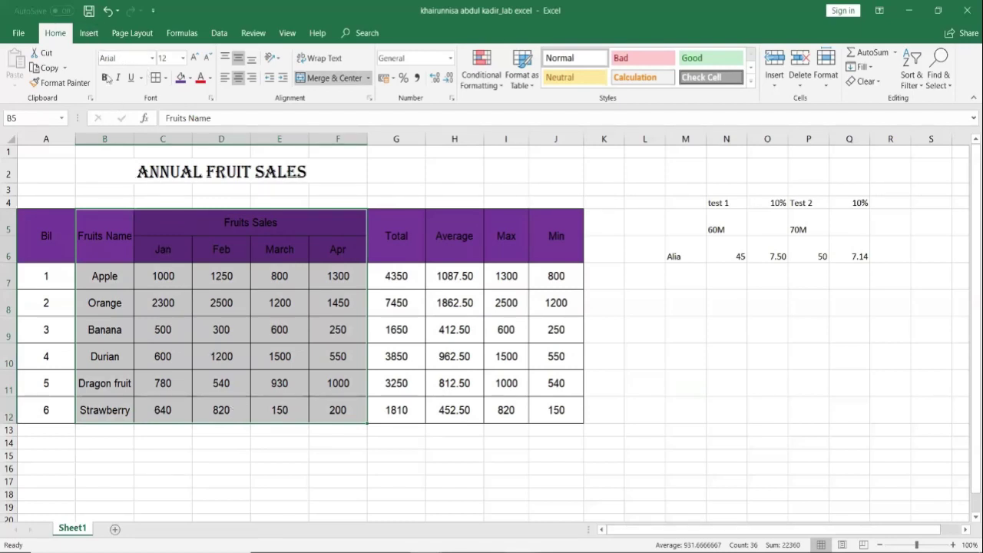
click(90, 33)
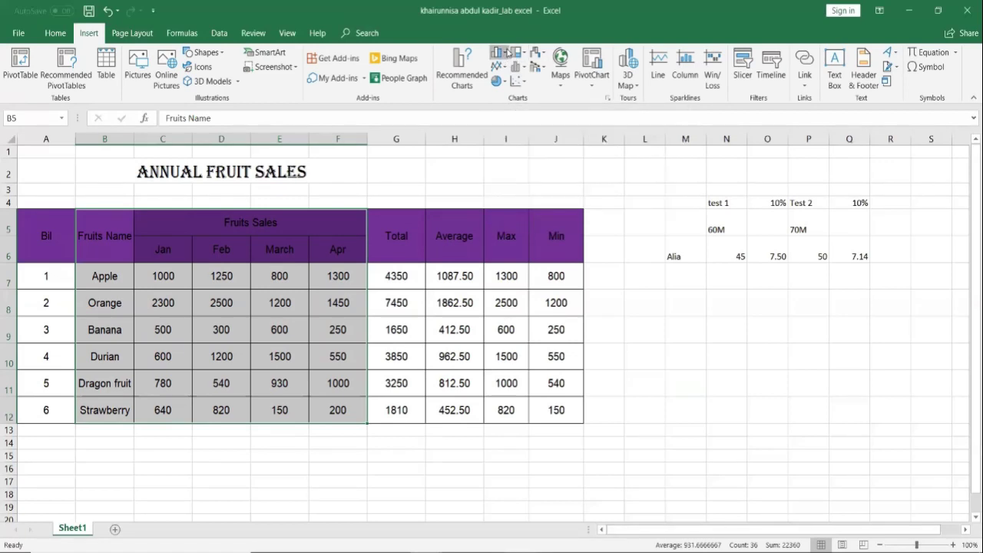
- Insert a 3-D clustered column chart of the fruit sales
click(508, 53)
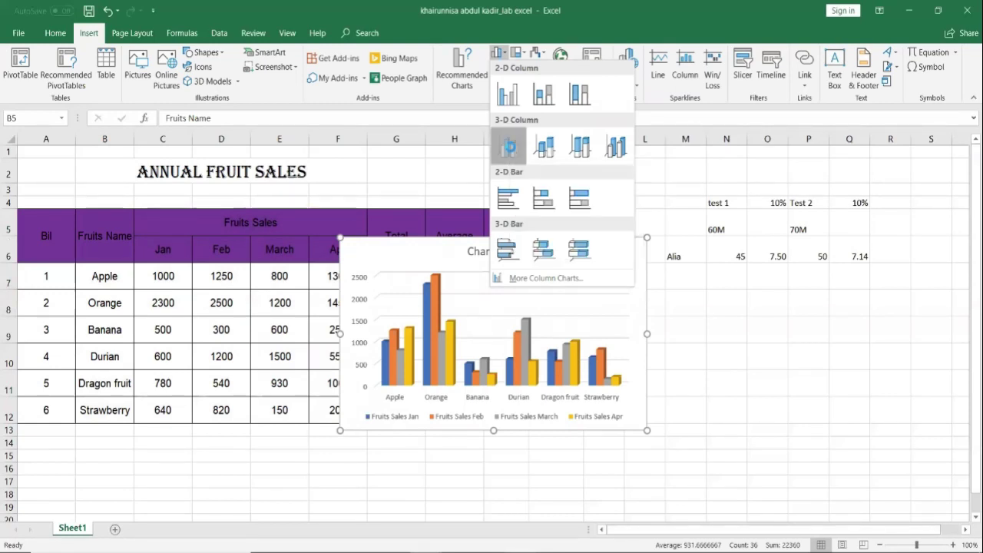
click(510, 148)
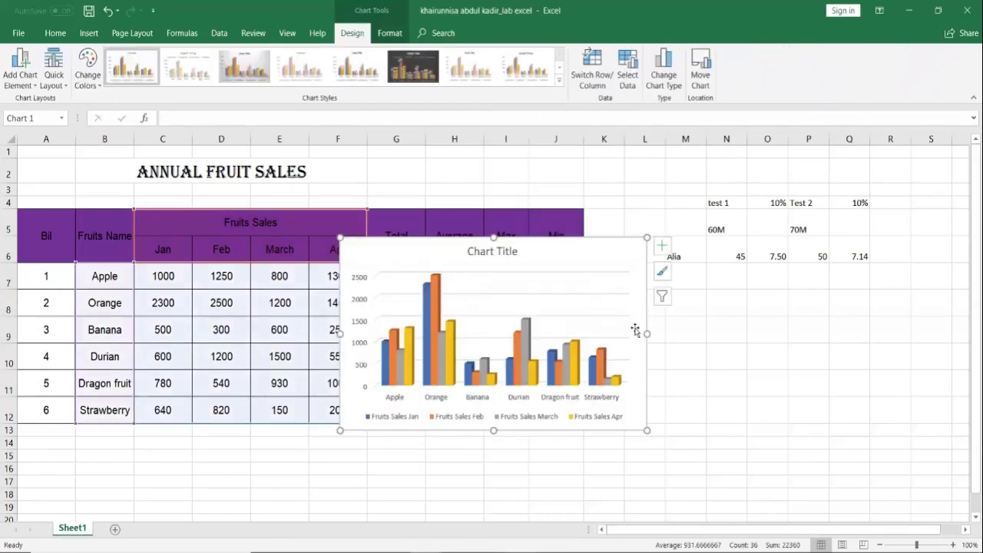
mouse_move(565, 258)
mouse_down()
mouse_move(569, 376)
mouse_move(845, 312)
mouse_up()
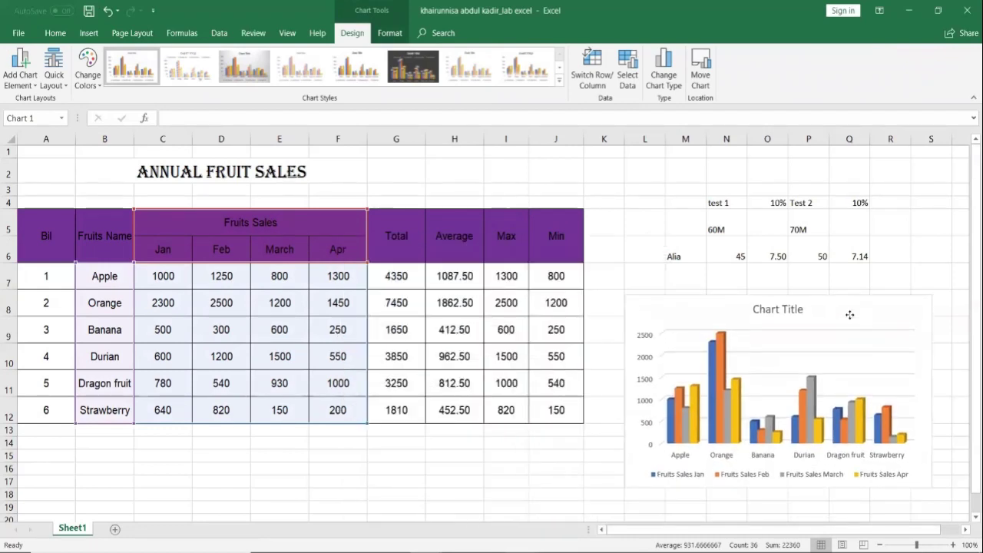
- Move the chart below the table and enlarge it
scroll(805, 413, down, 1)
scroll(804, 410, down, 1)
scroll(804, 409, down, 1)
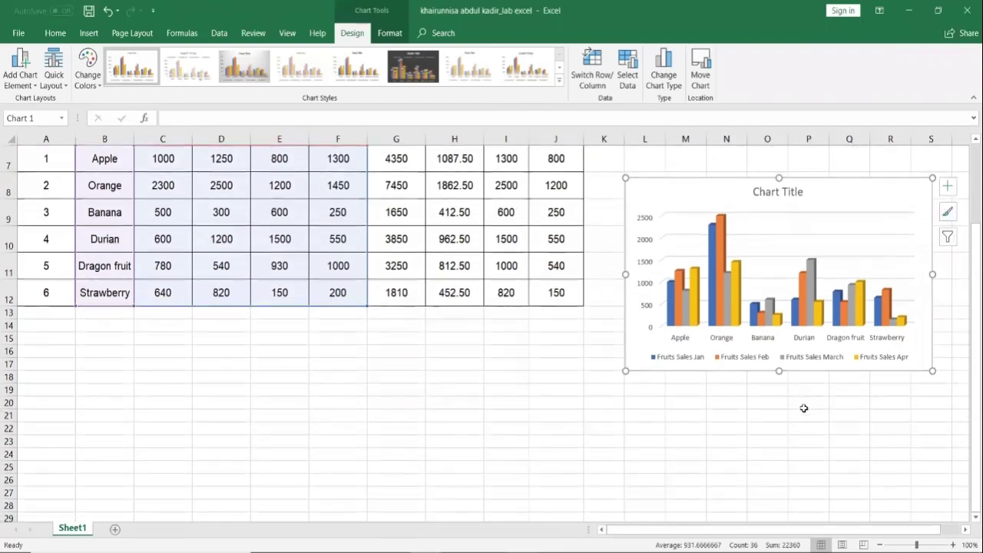
scroll(805, 409, down, 1)
scroll(804, 409, down, 1)
click(746, 191)
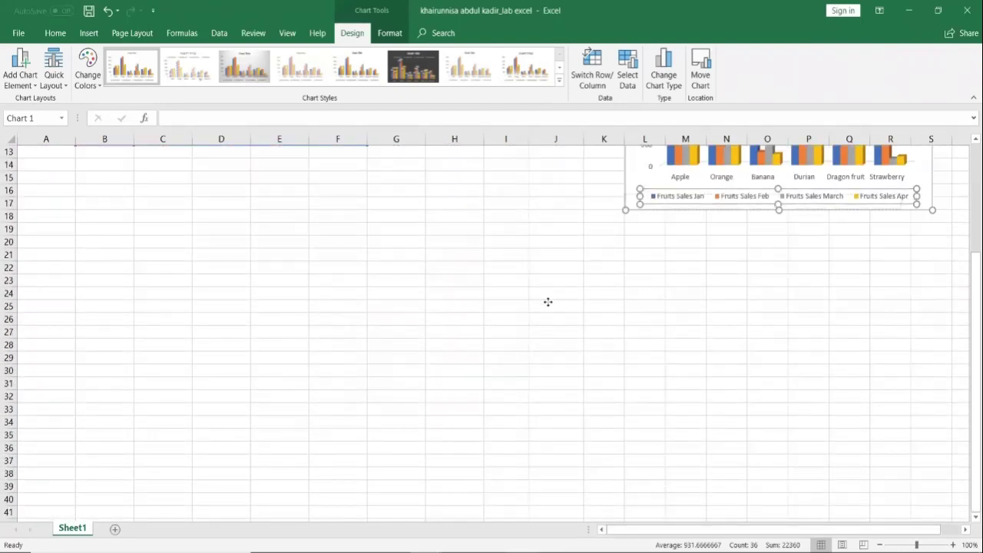
scroll(723, 383, up, 2)
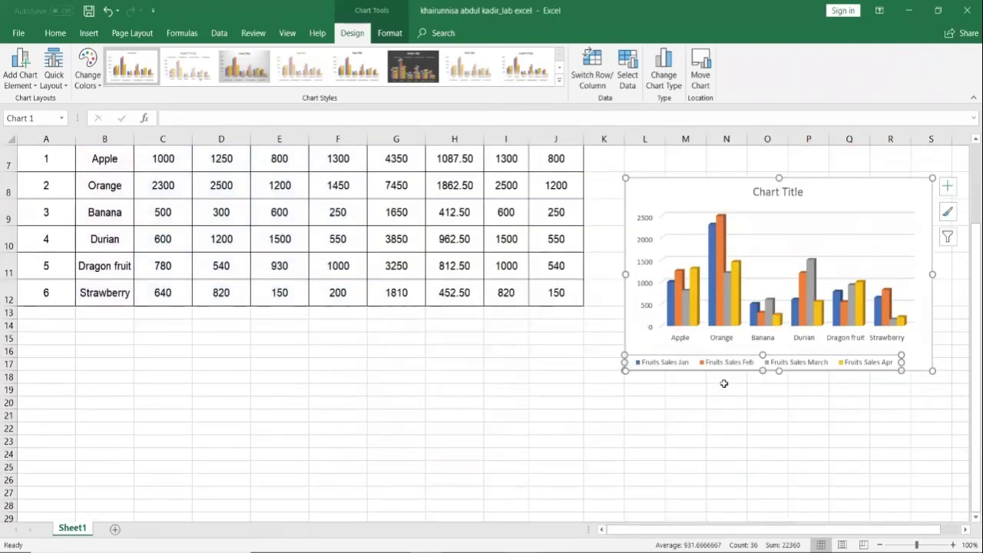
mouse_move(816, 191)
mouse_down()
mouse_move(606, 331)
mouse_move(410, 345)
mouse_up()
scroll(614, 361, down, 1)
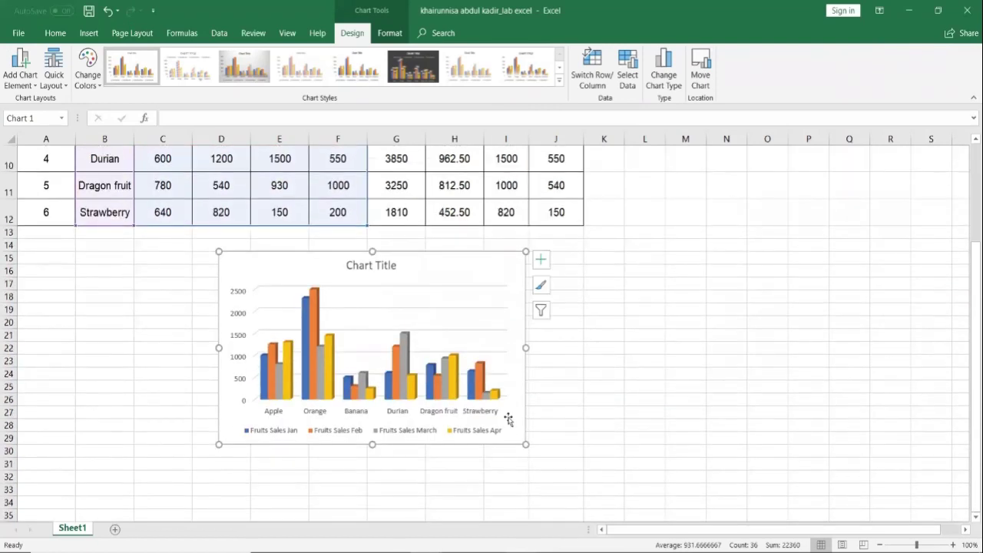
drag(523, 443, 592, 500)
click(693, 466)
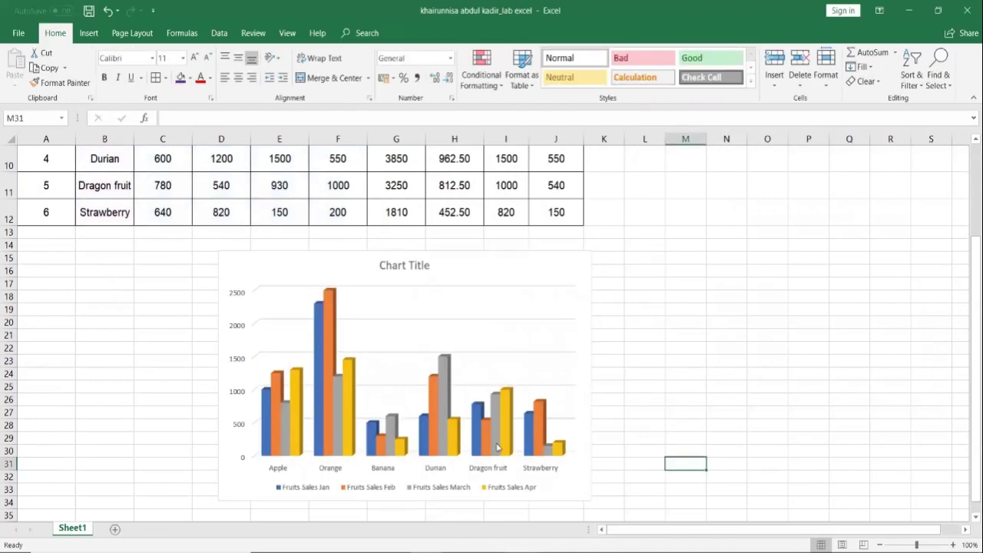
- Enlarge the chart slightly by its corner handle
click(449, 441)
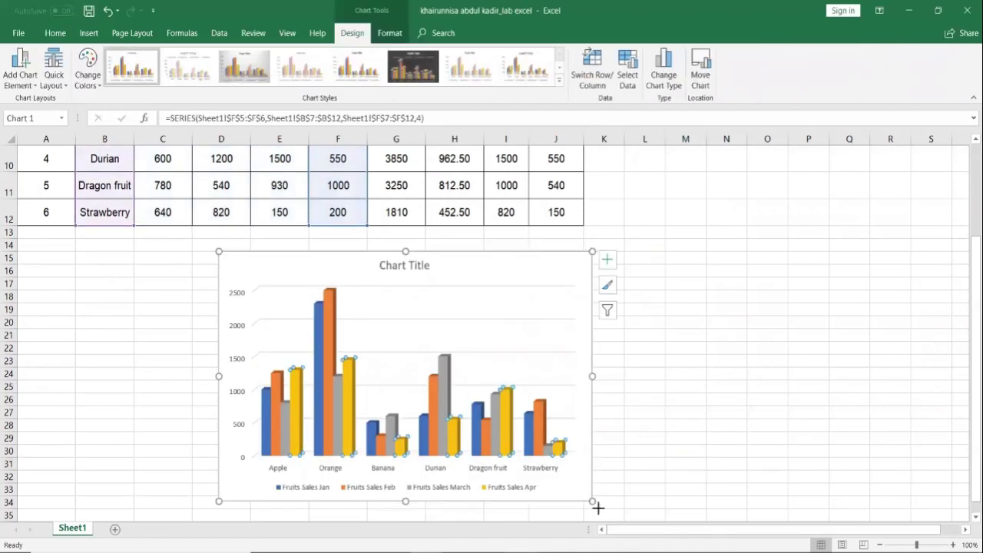
drag(597, 507, 609, 524)
scroll(652, 470, up, 3)
scroll(652, 470, down, 3)
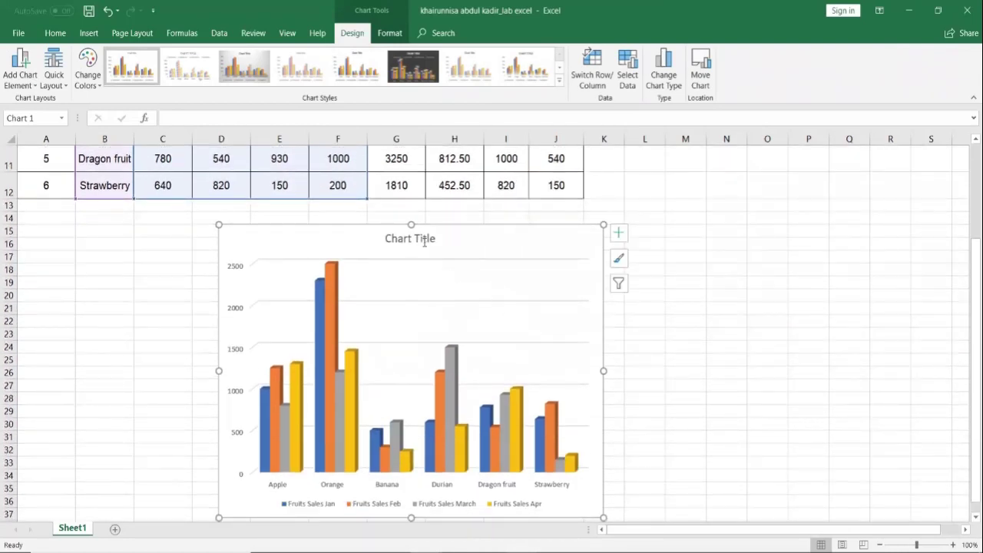
- Change the chart title to 'Annual Fruits Sales'
click(424, 241)
scroll(441, 311, up, 3)
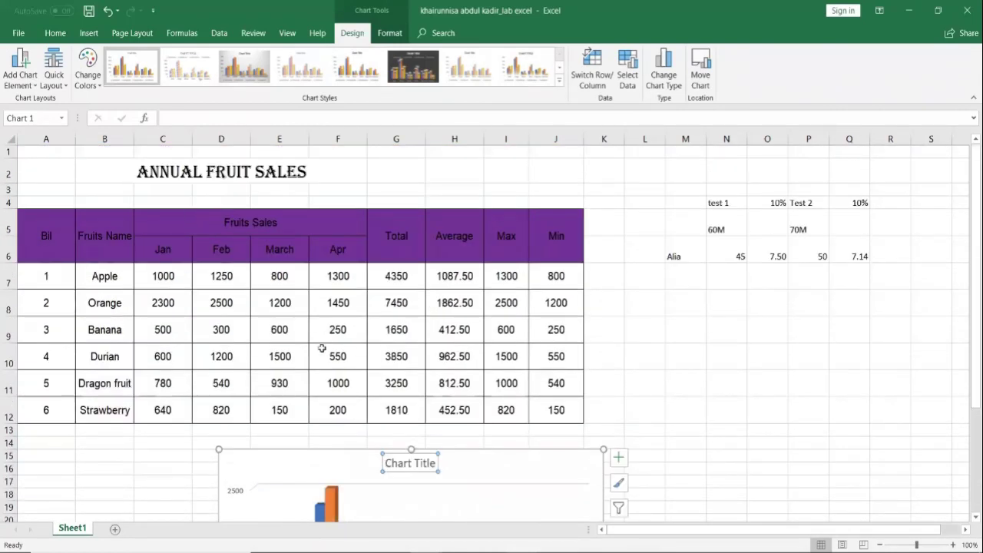
scroll(538, 476, down, 1)
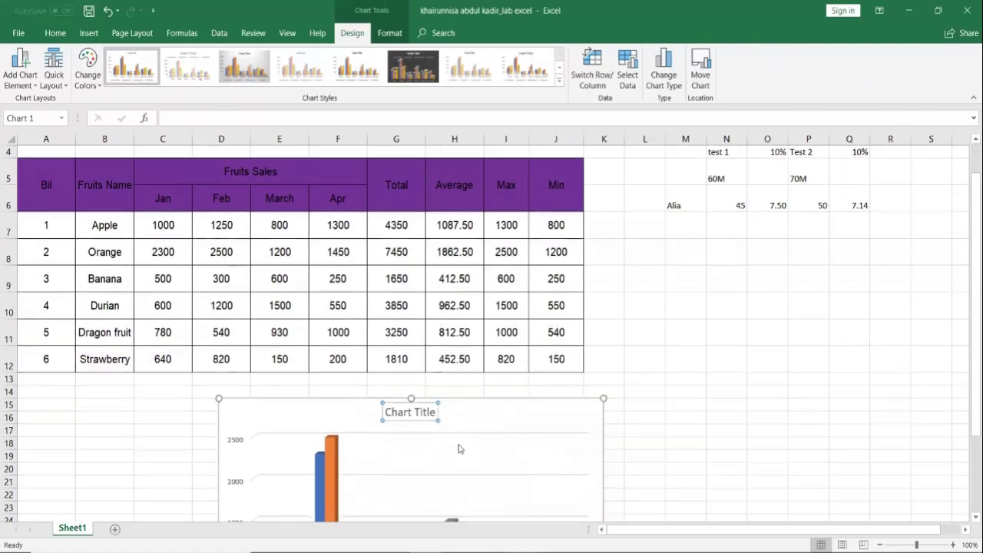
click(411, 409)
text(A)
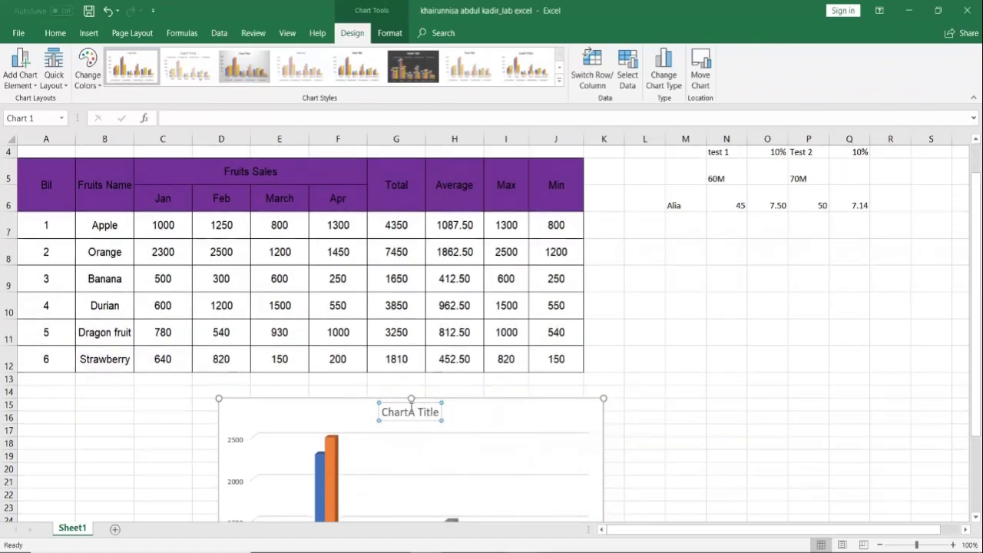
triple_click(412, 412)
text(Annual Fruits Sales)
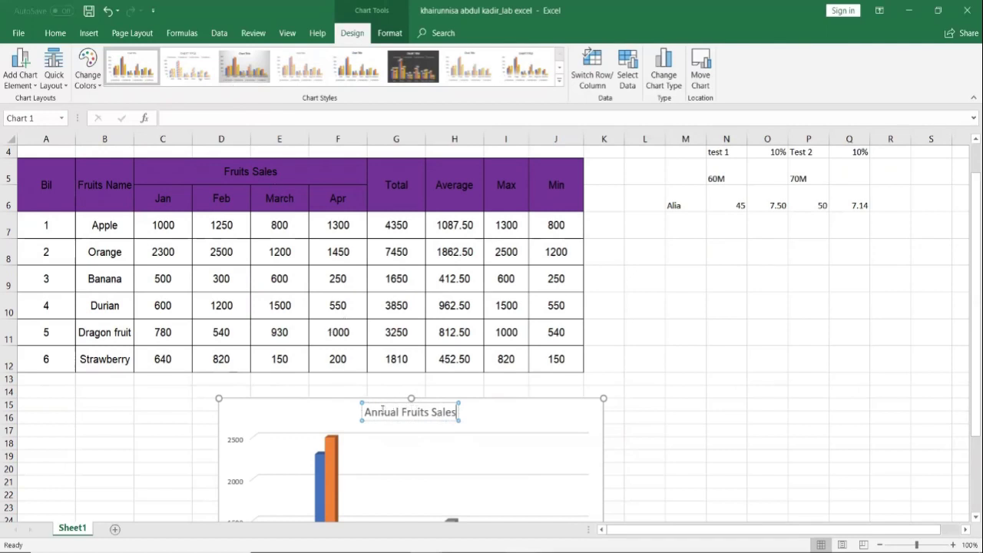
- Make the whole chart title bold
double_click(384, 411)
key(ctrl+a)
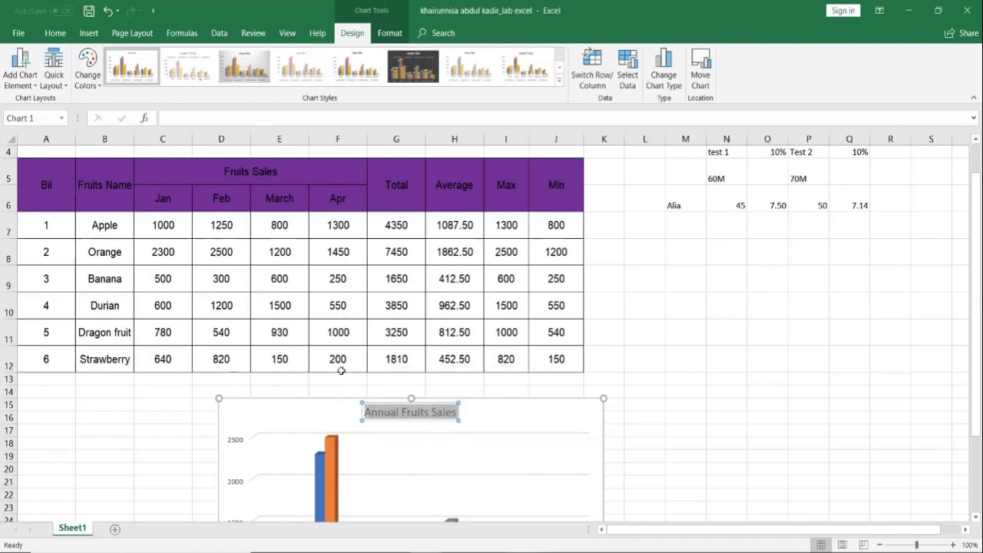
click(56, 35)
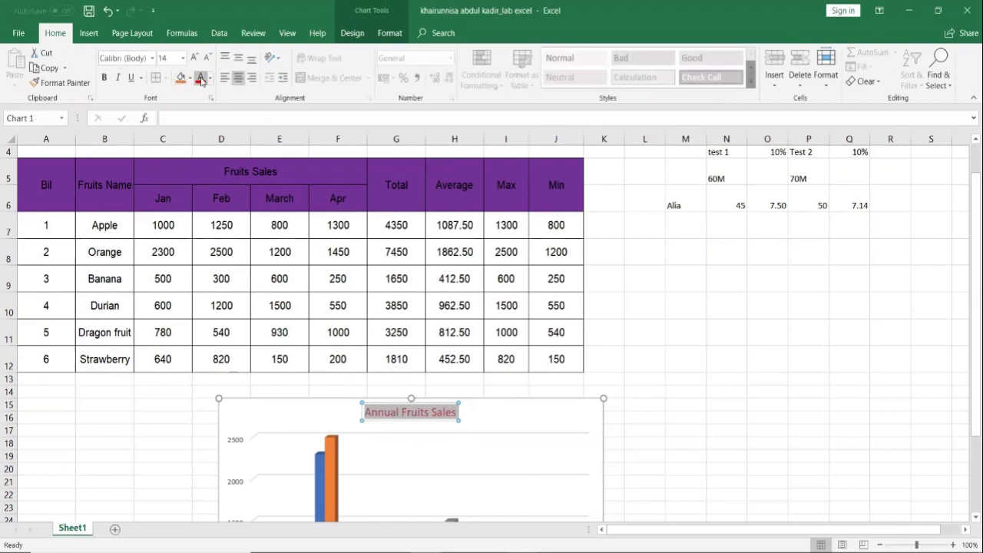
click(105, 77)
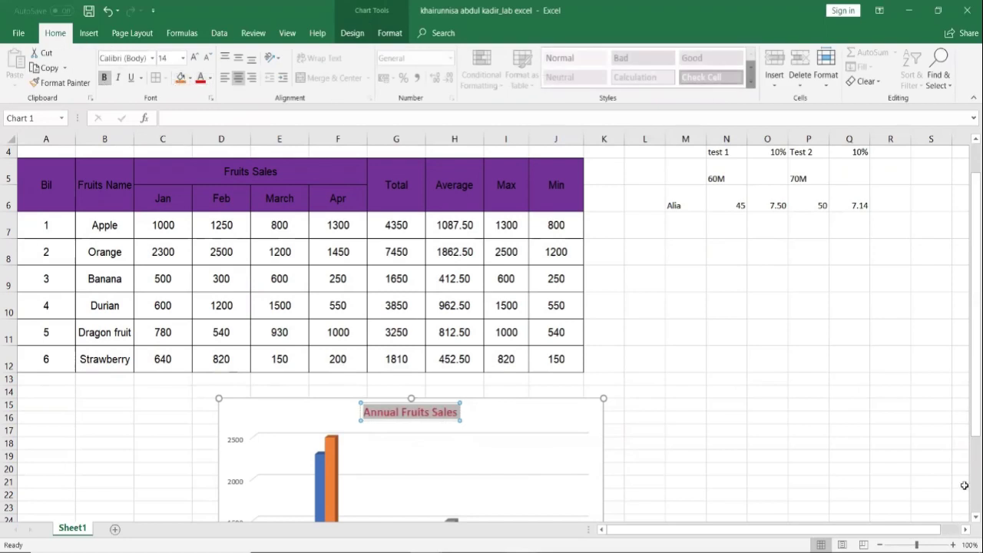
click(860, 446)
scroll(668, 423, down, 3)
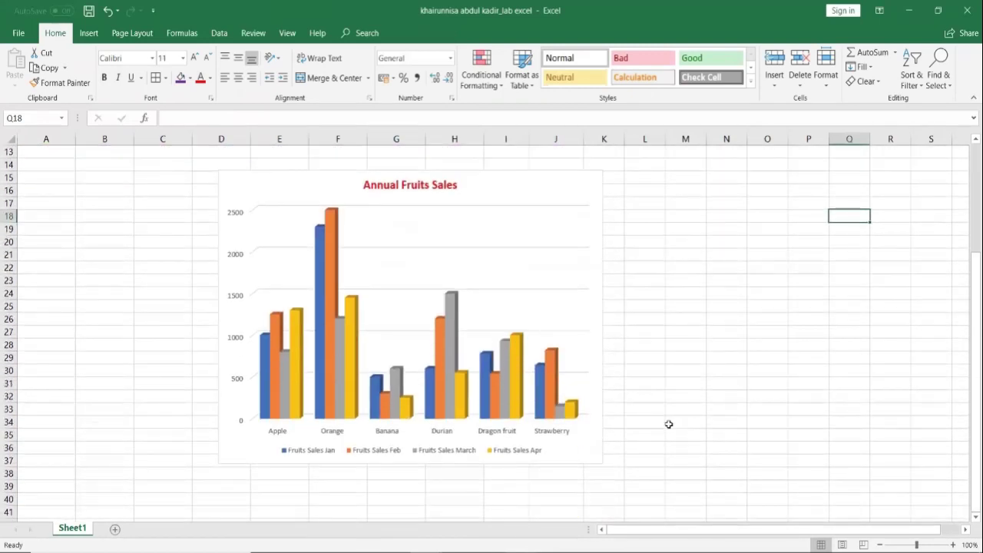
- Apply chart Style 1 after previewing the third style, leaving a plain grey title
scroll(668, 424, up, 1)
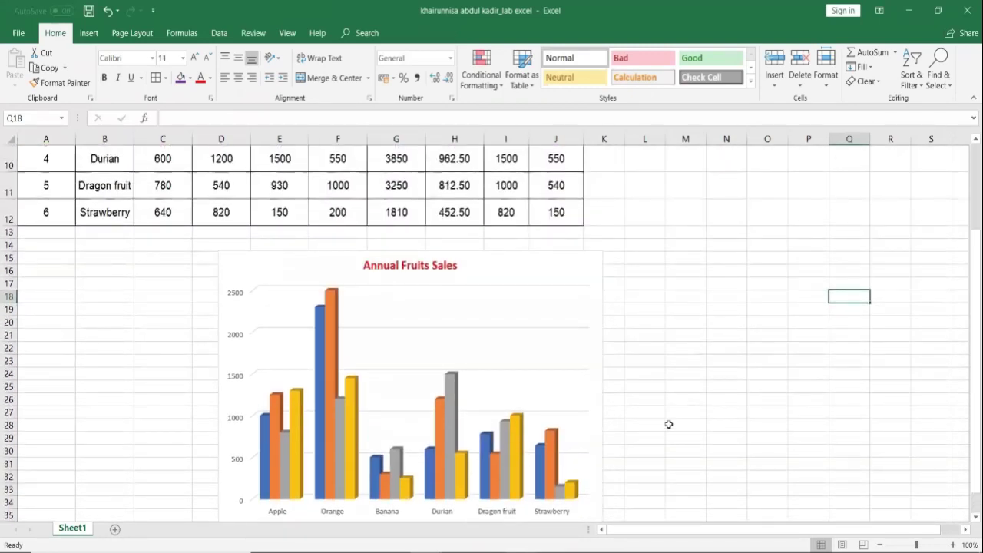
click(498, 376)
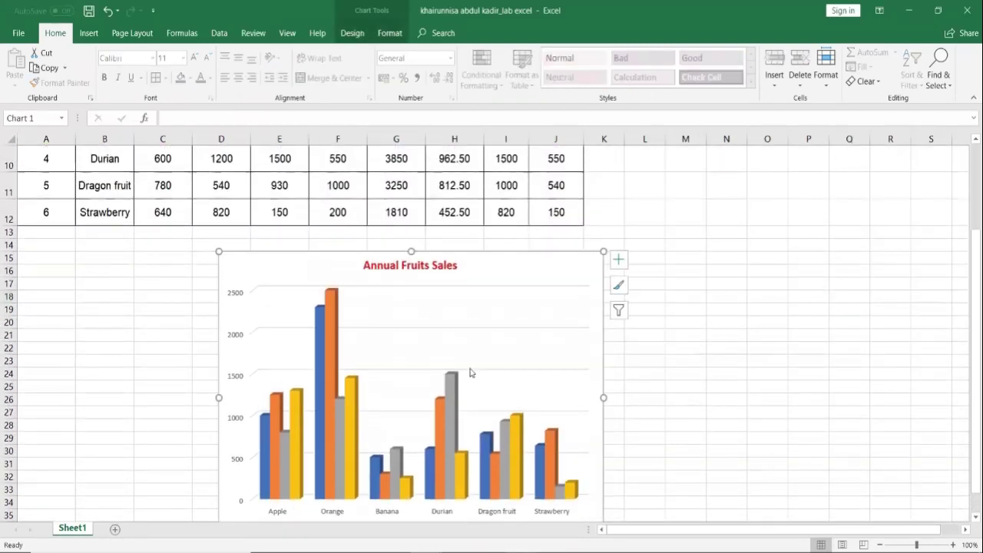
click(352, 33)
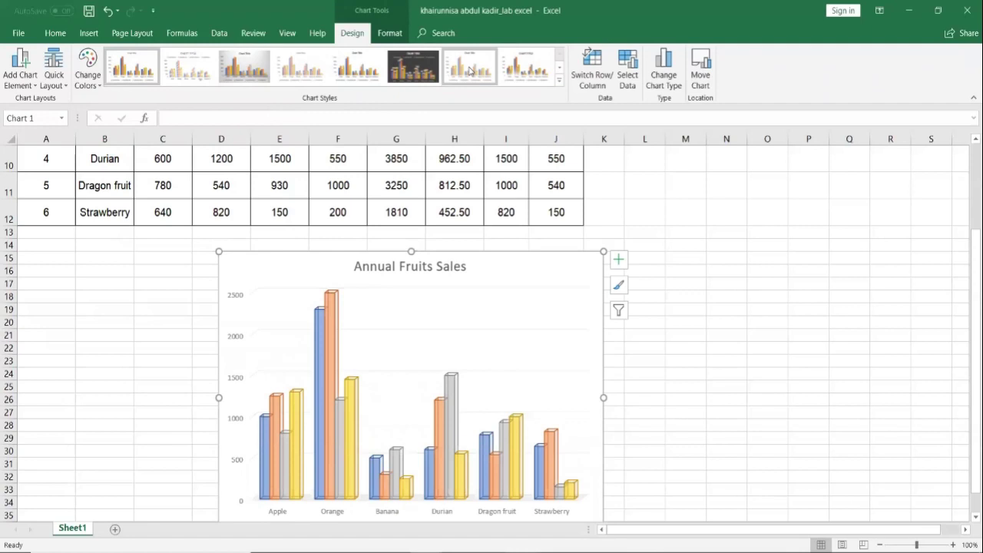
click(560, 86)
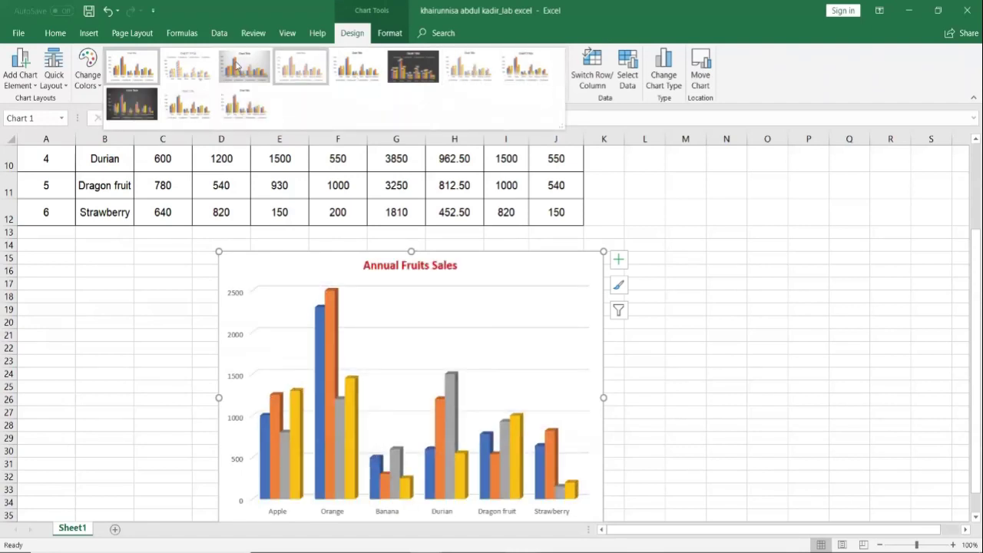
click(237, 66)
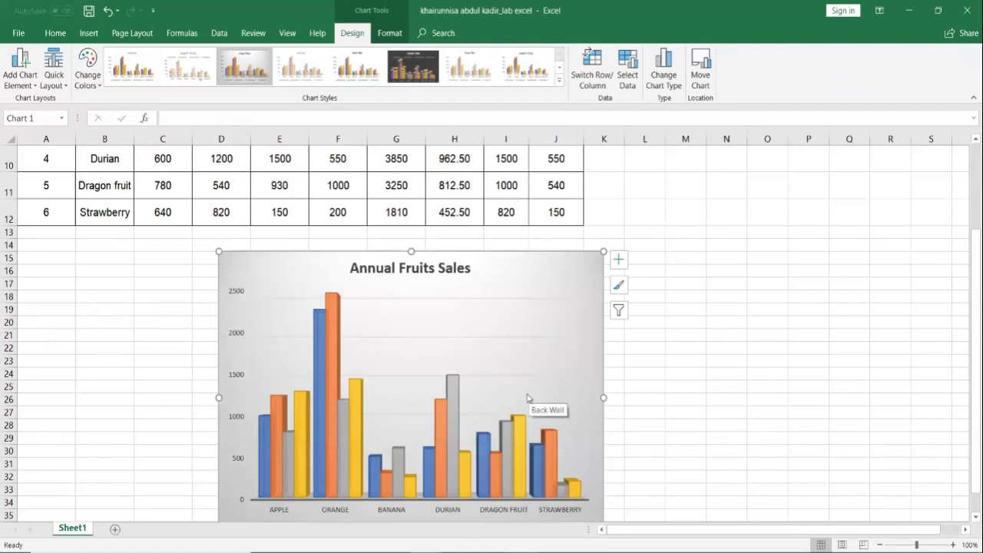
click(111, 68)
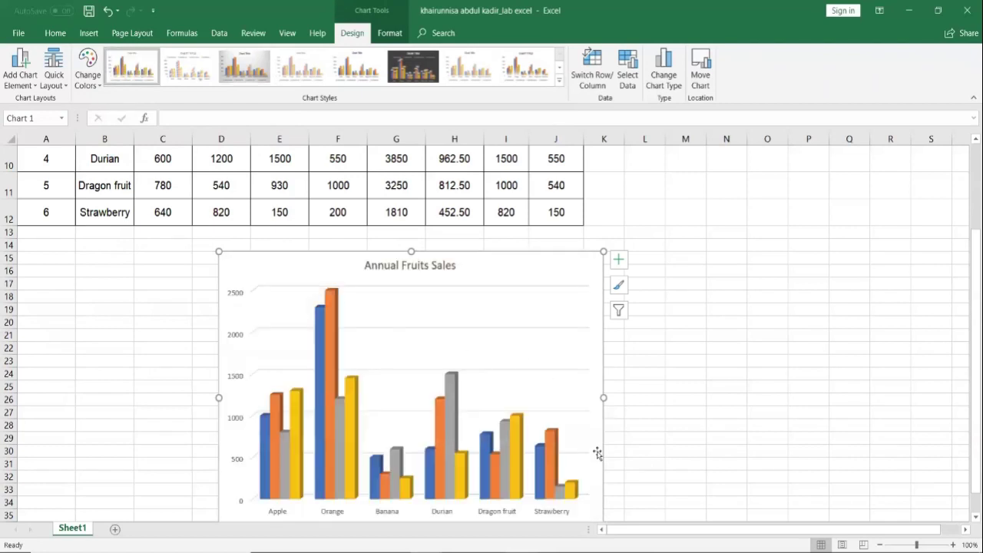
scroll(596, 458, down, 1)
scroll(596, 458, up, 1)
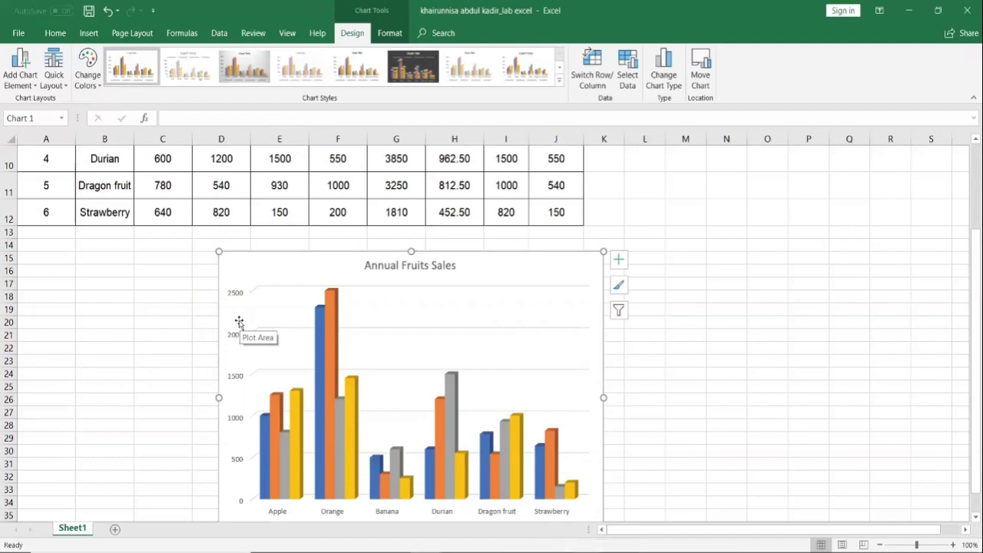
- Add axis titles and label the vertical axis 'Fruit sales'
click(619, 264)
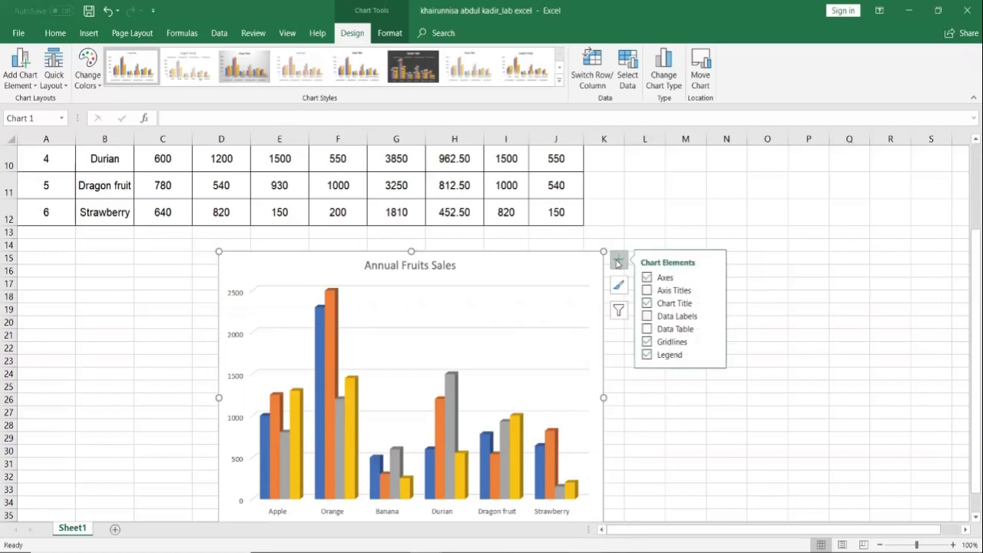
click(647, 290)
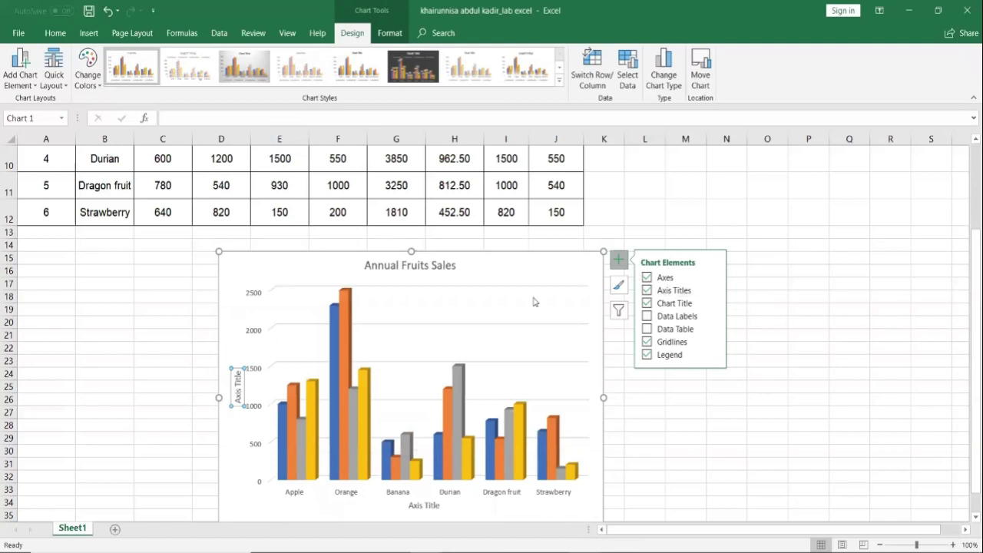
click(239, 390)
triple_click(239, 398)
text(Fruit)
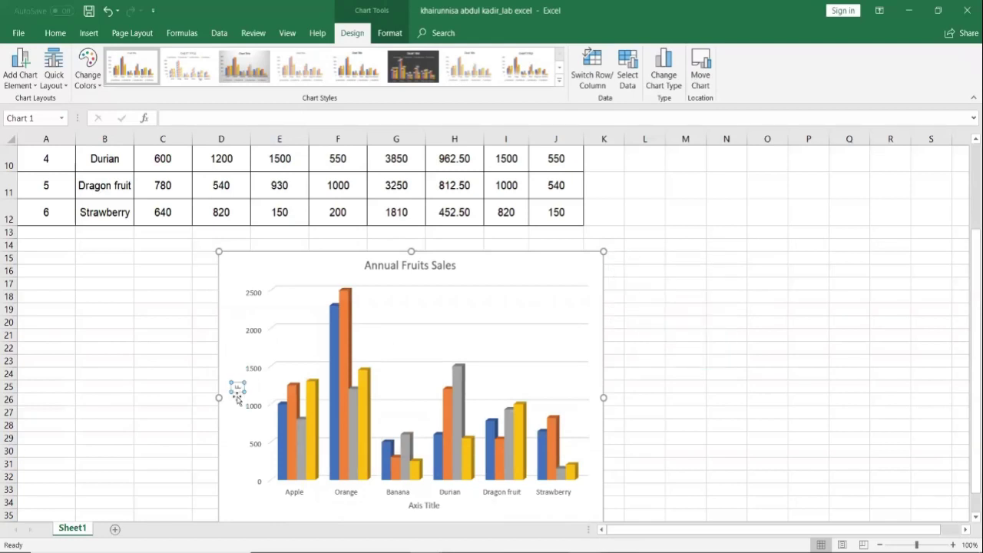
text( sales)
- Label the horizontal axis 'Fruit Name'
click(418, 505)
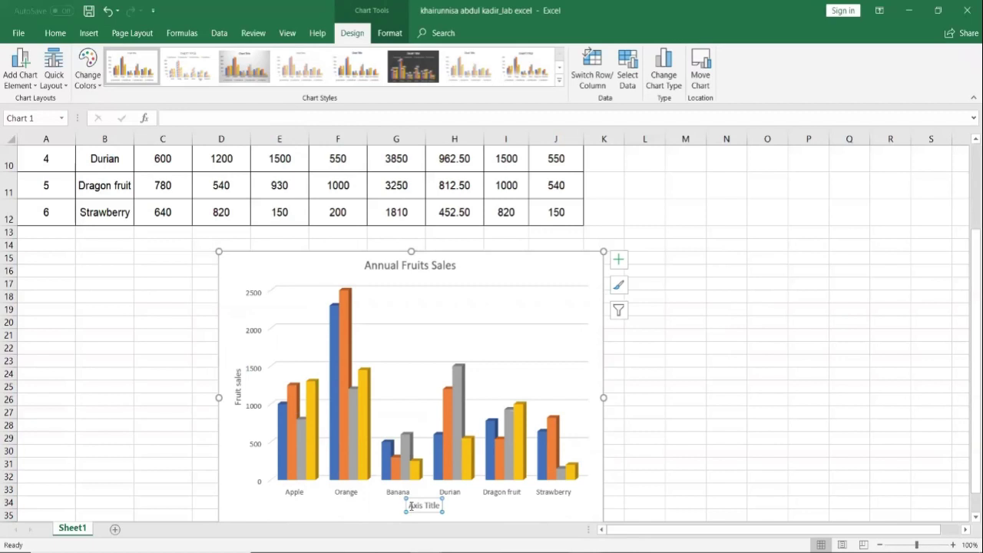
double_click(412, 505)
triple_click(412, 509)
text(Fru)
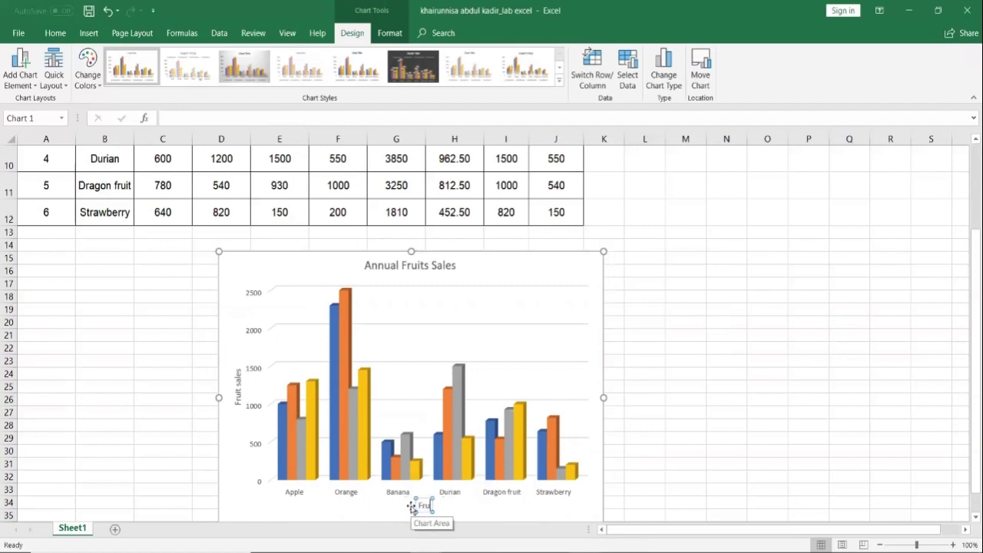
text(it Name)
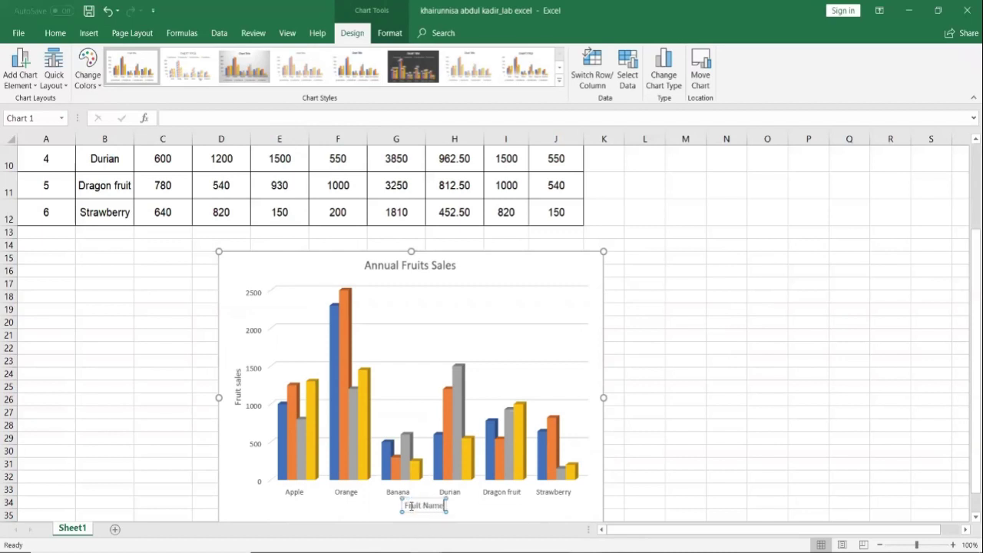
click(667, 464)
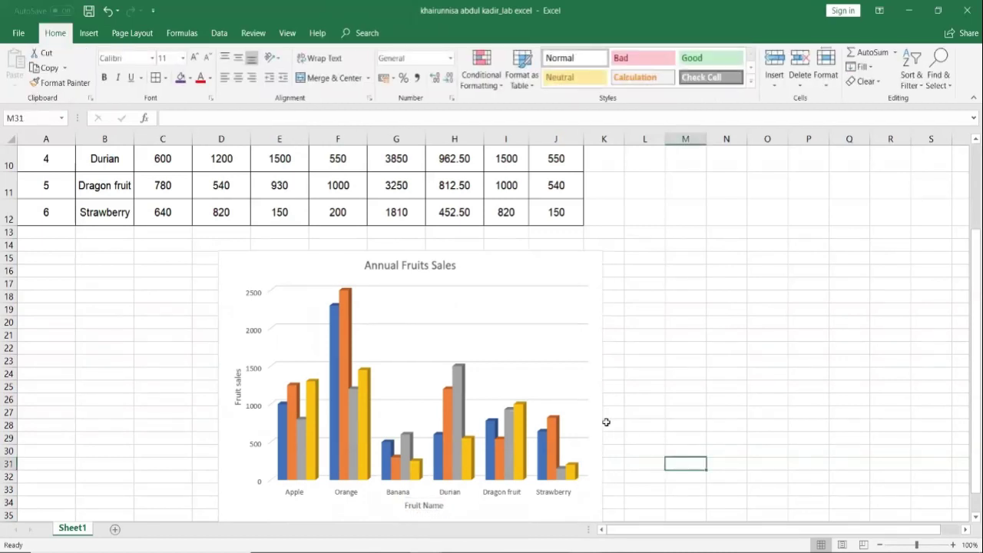
scroll(606, 421, down, 2)
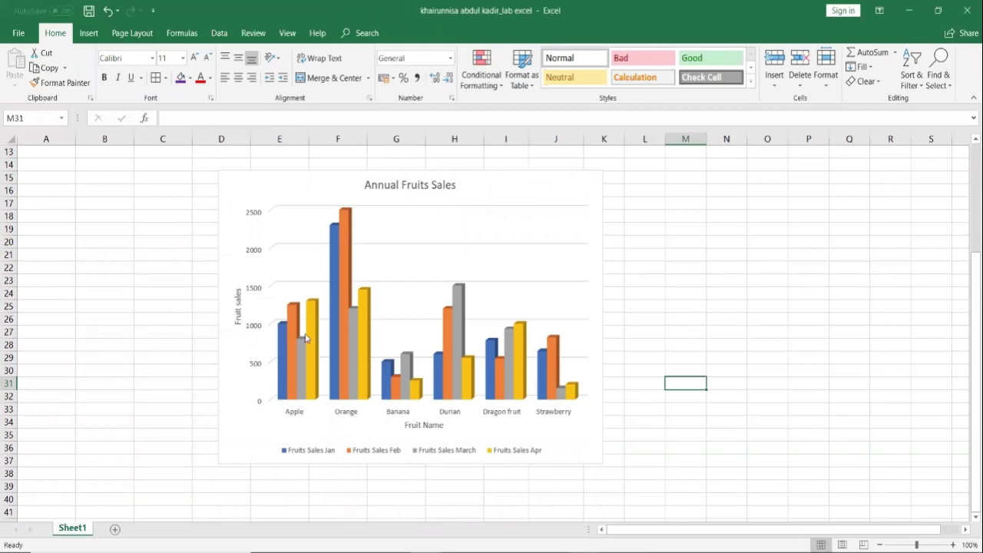
scroll(569, 440, up, 1)
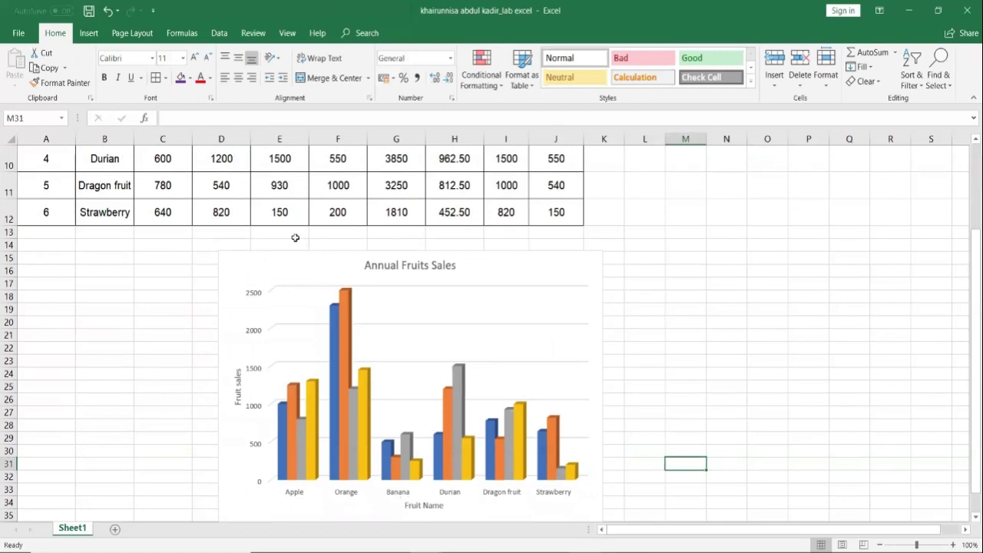
- Make the Annual Fruits Sales chart title bold and increase its font size
click(413, 268)
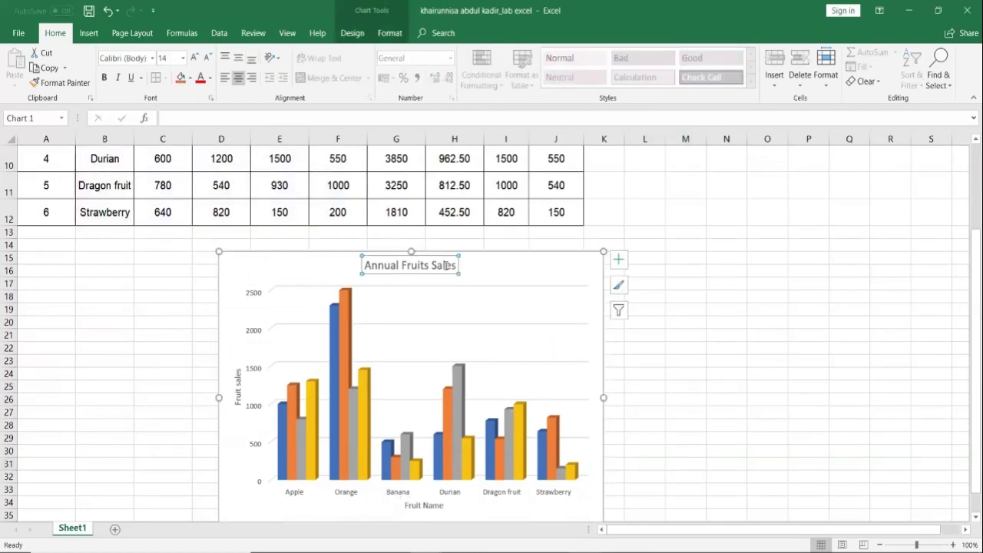
click(430, 264)
triple_click(431, 266)
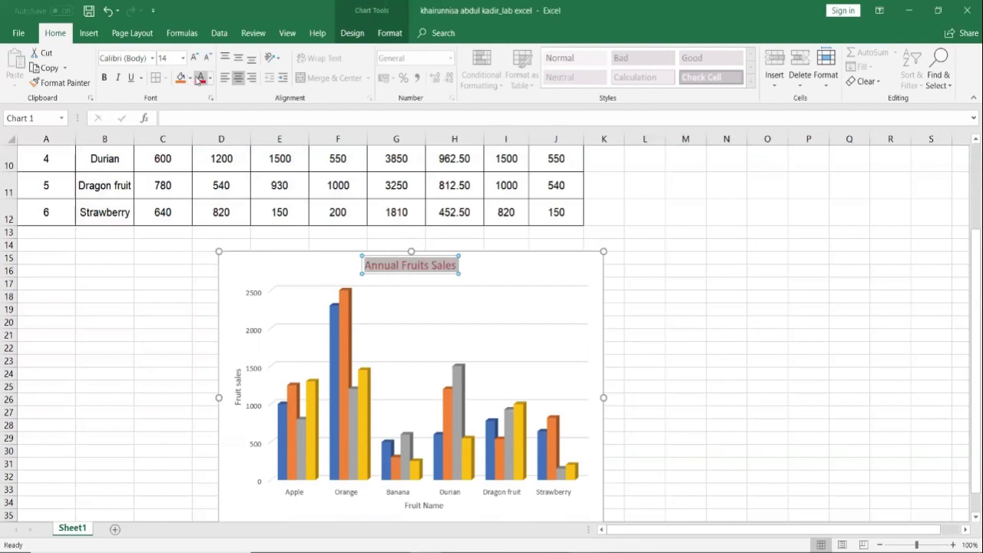
click(105, 77)
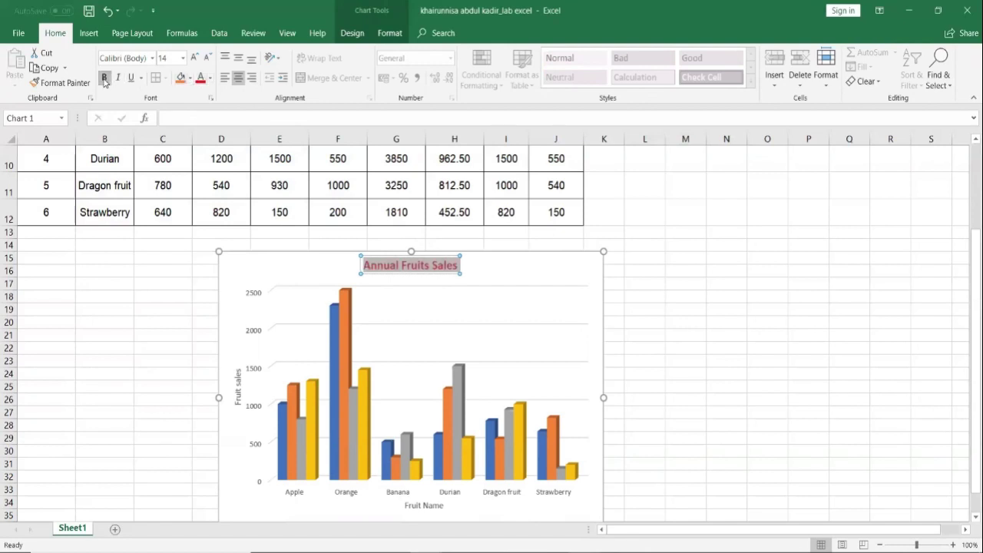
click(194, 60)
click(194, 60)
- Move the chart left so it sits beneath the table around columns A–F
click(714, 327)
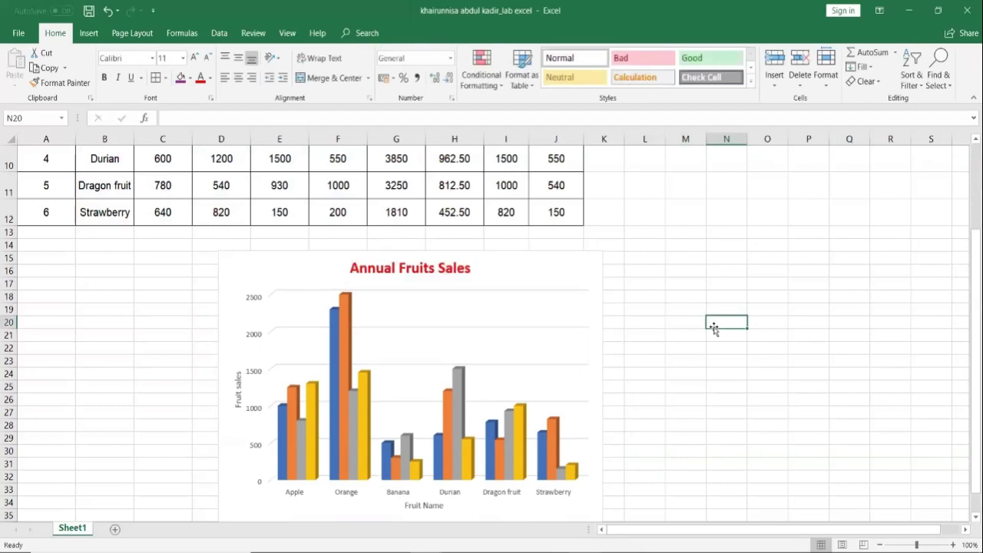
scroll(531, 455, down, 1)
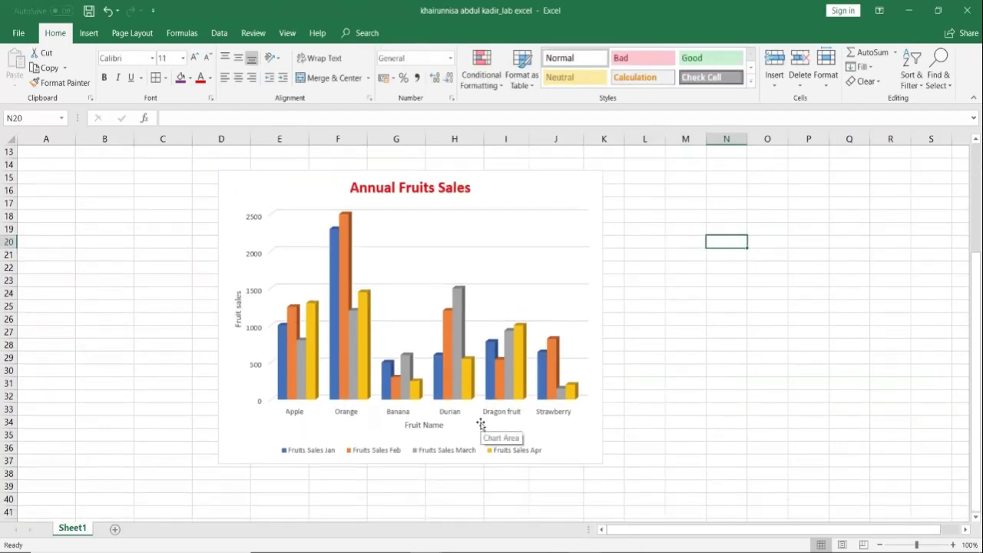
drag(506, 192, 325, 204)
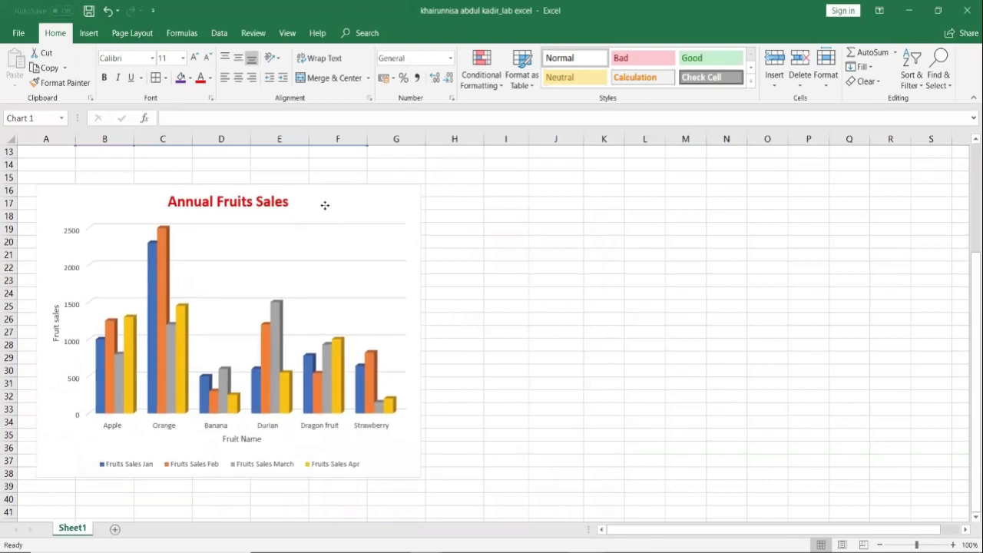
click(575, 318)
- Select the fruit names B5:B12 together with the Max column I5:I12
scroll(575, 319, up, 4)
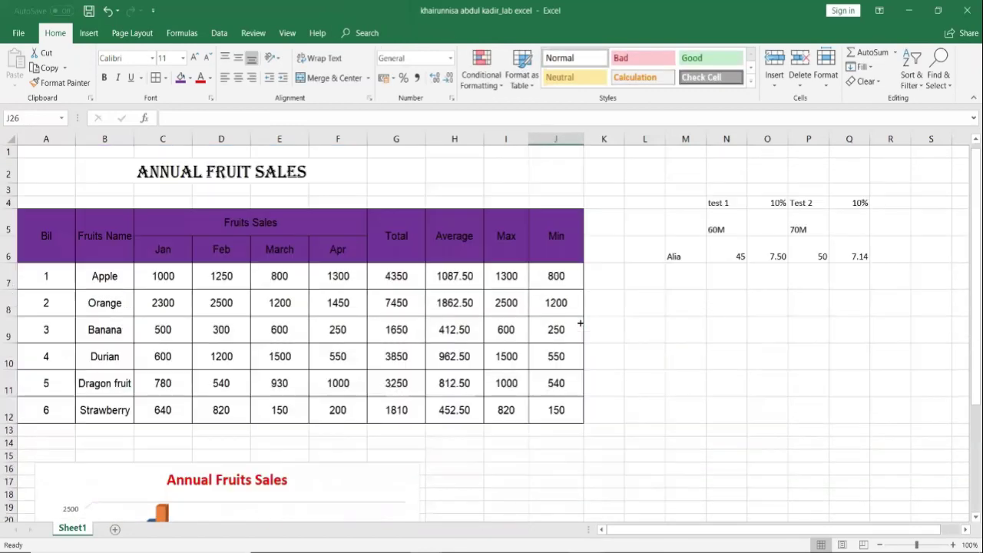
scroll(579, 325, down, 2)
scroll(579, 325, up, 2)
click(101, 221)
drag(107, 237, 125, 406)
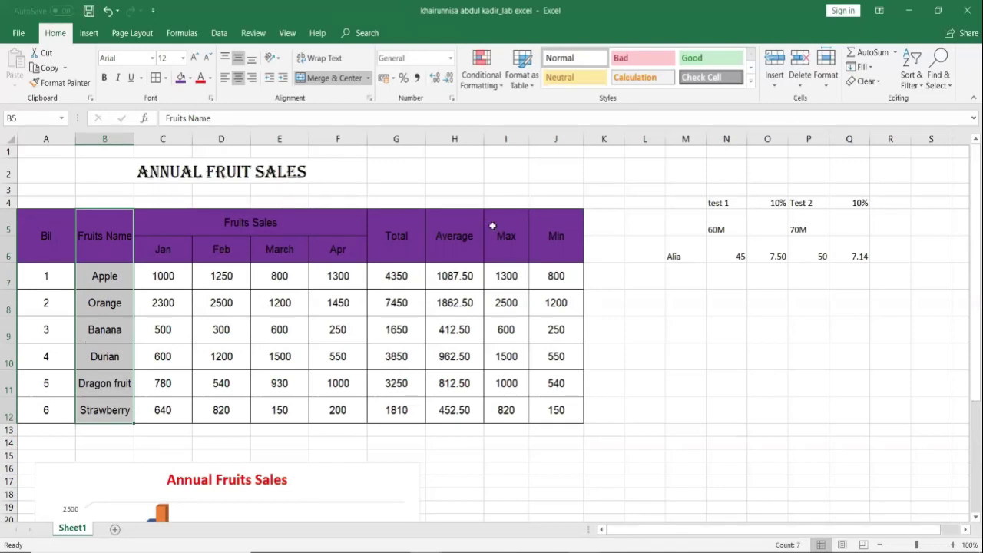
ctrl+drag(492, 225, 505, 411)
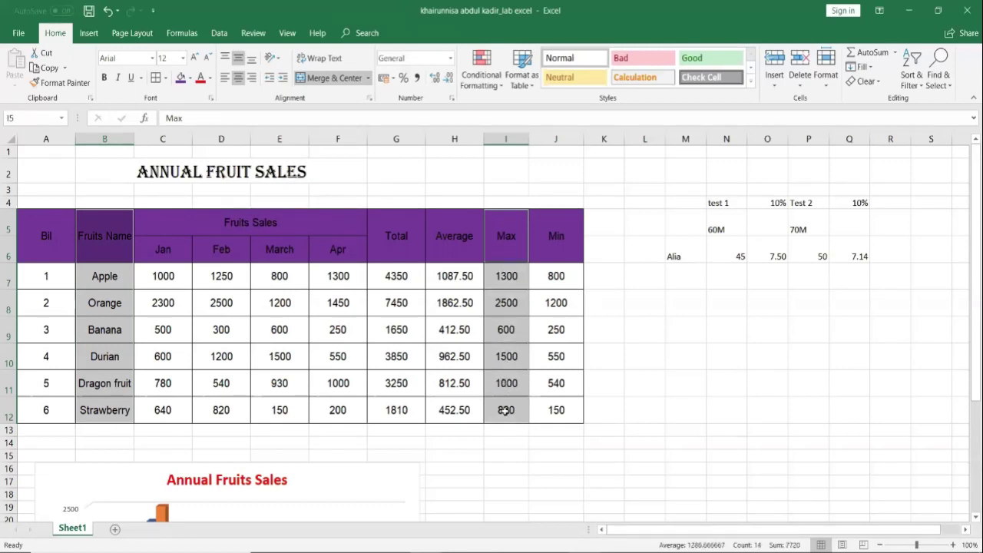
click(667, 356)
drag(92, 231, 114, 411)
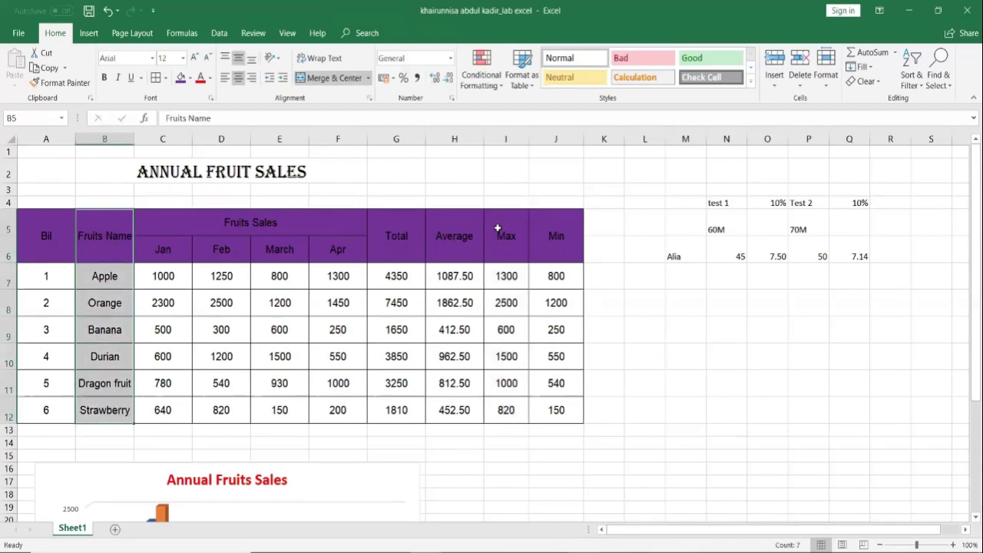
drag(500, 229, 508, 406)
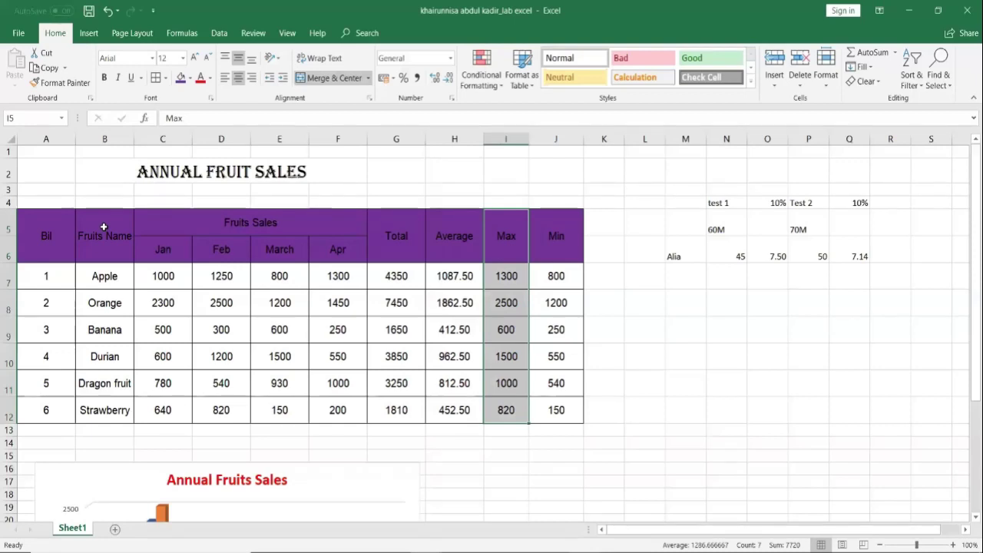
click(100, 224)
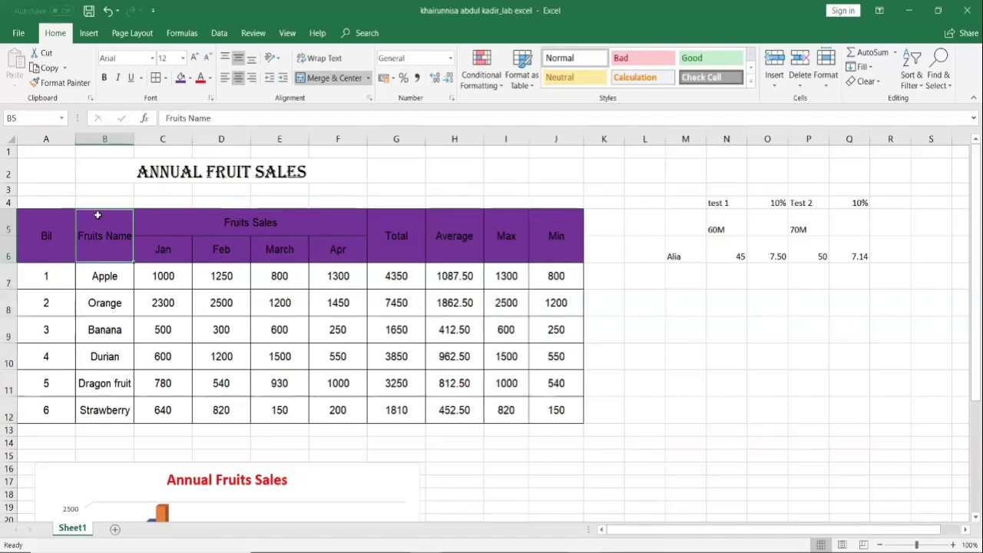
drag(98, 215, 113, 405)
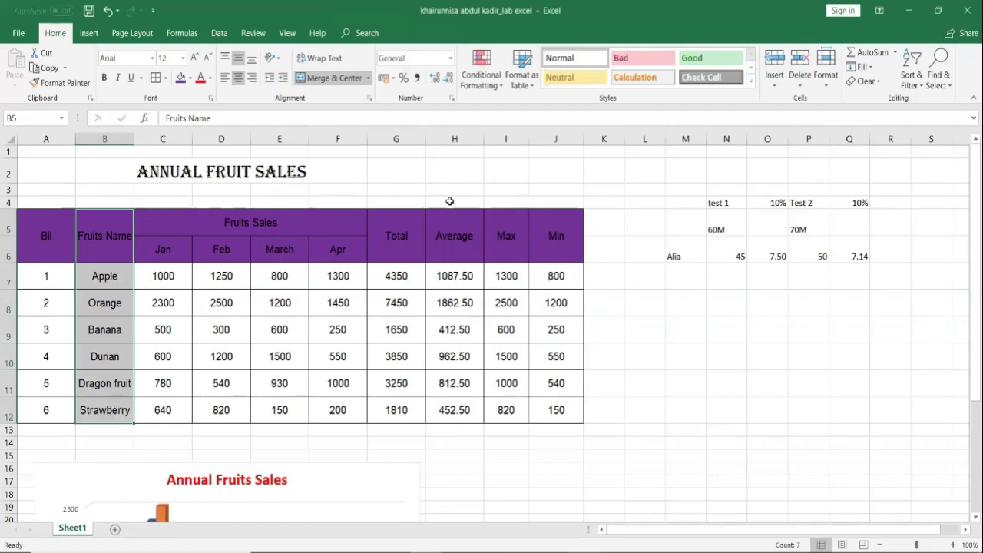
ctrl+drag(505, 230, 519, 414)
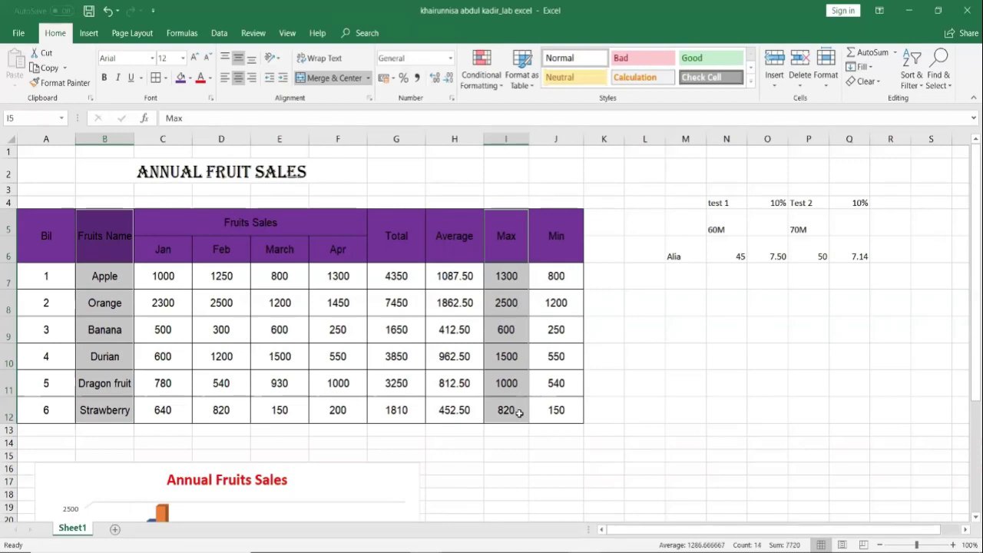
- Insert a 3-D Clustered Column chart of the fruit names and Max values
click(100, 33)
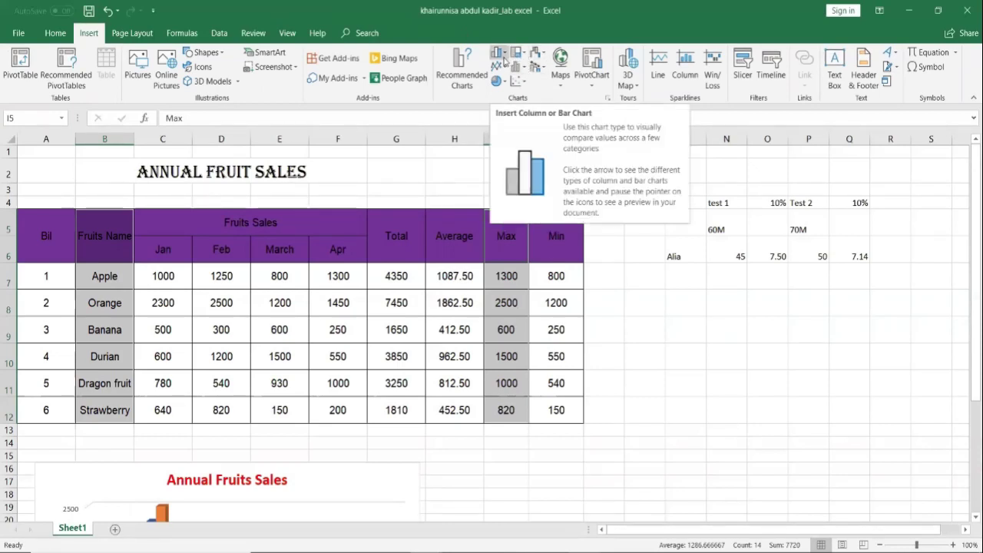
click(505, 55)
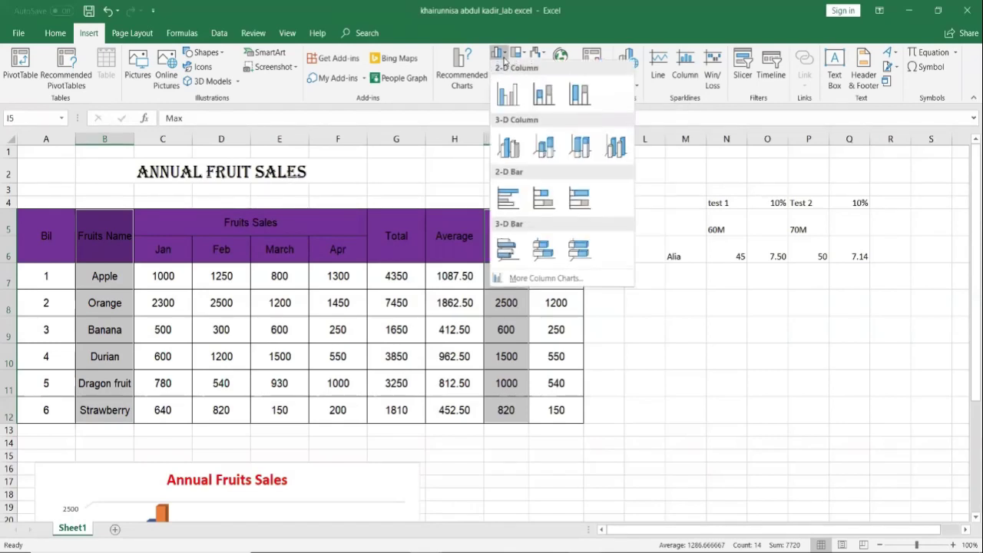
click(510, 146)
scroll(706, 248, down, 1)
scroll(702, 269, down, 1)
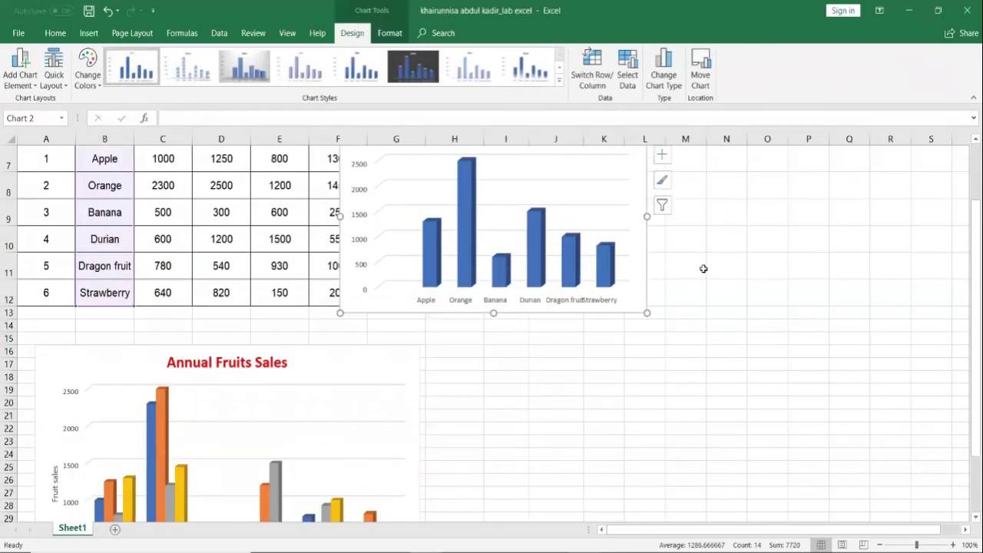
scroll(702, 270, down, 1)
- Shift the plot area down and place the Max chart below the table beside the first chart
click(575, 224)
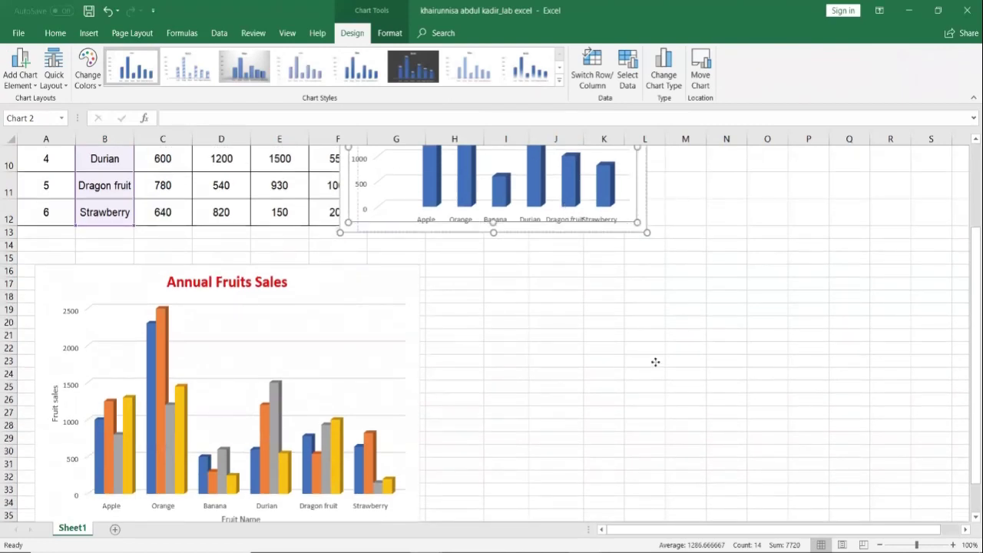
drag(598, 224, 603, 238)
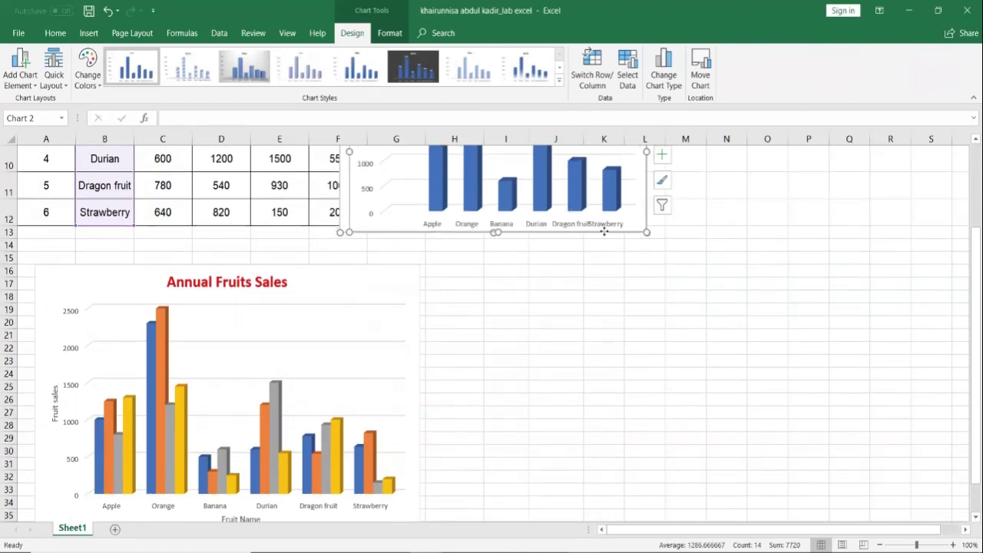
scroll(733, 325, up, 3)
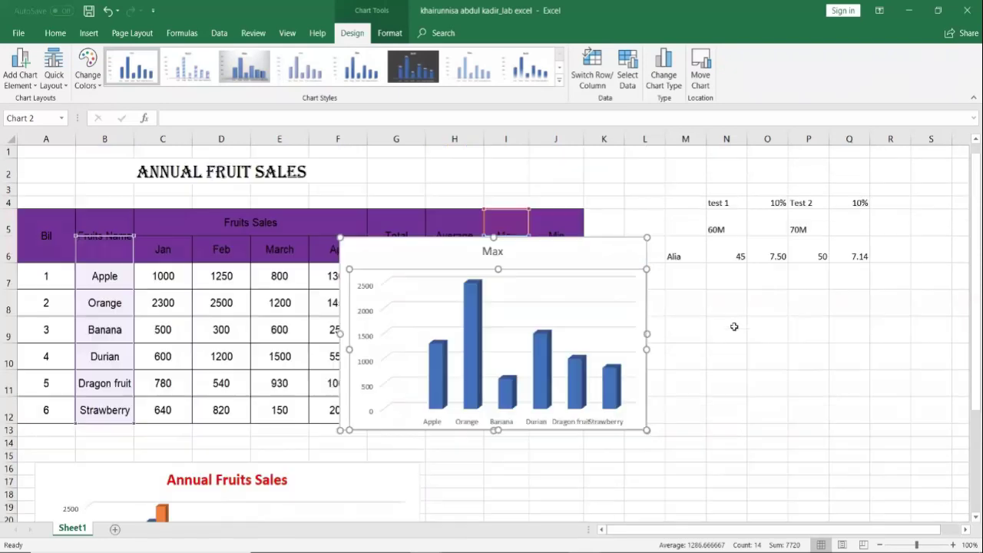
drag(538, 240, 609, 376)
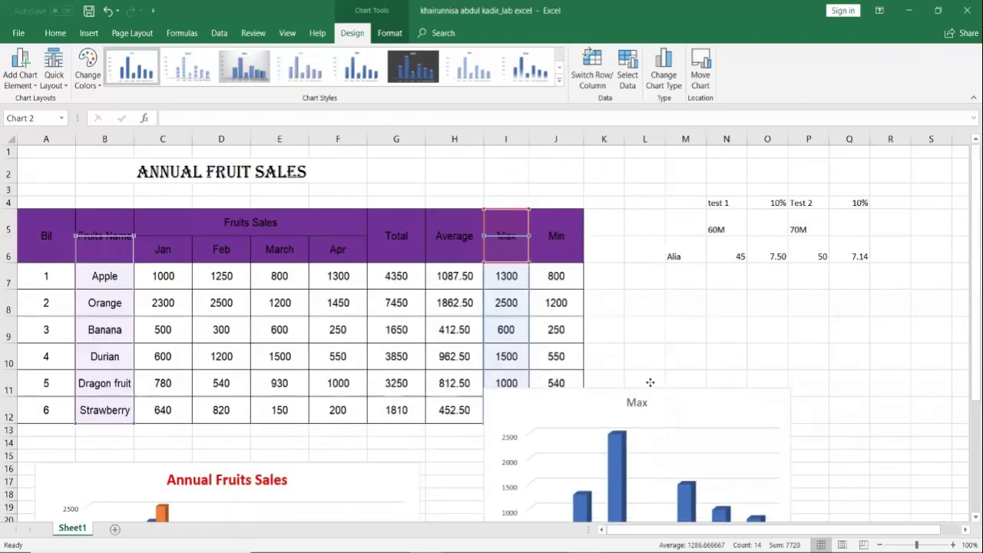
scroll(633, 328, down, 3)
mouse_move(619, 198)
mouse_down()
mouse_move(692, 312)
mouse_move(675, 282)
mouse_up()
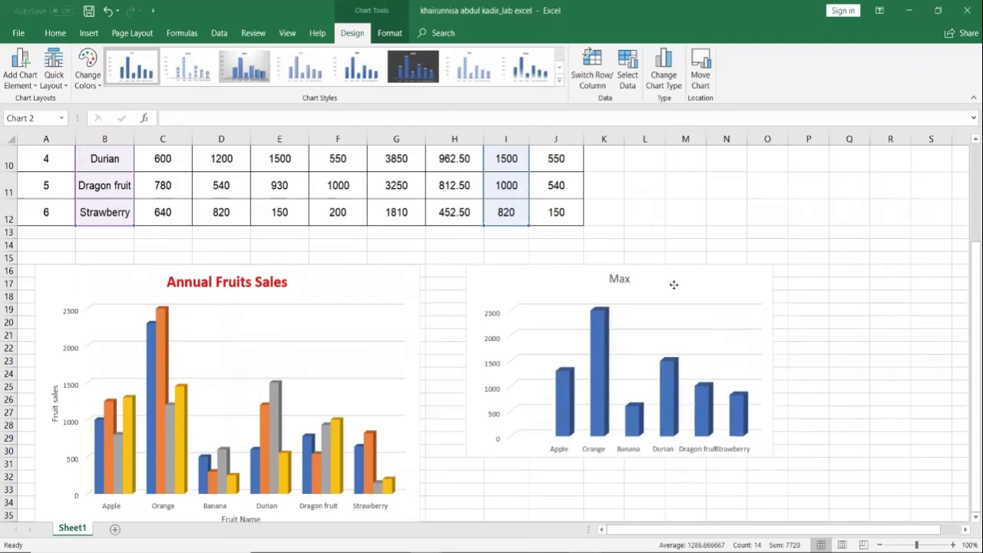
scroll(714, 394, down, 2)
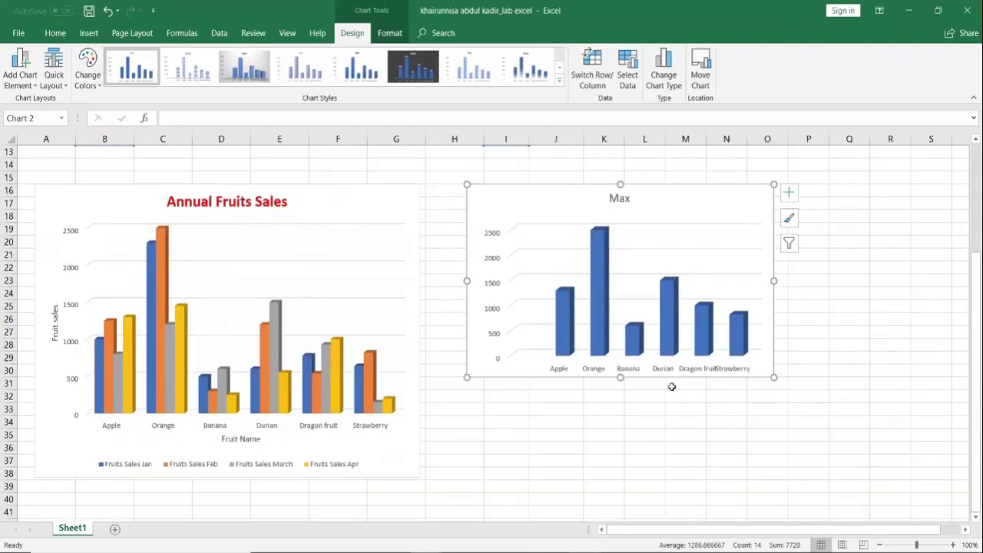
scroll(674, 390, up, 5)
scroll(672, 392, down, 3)
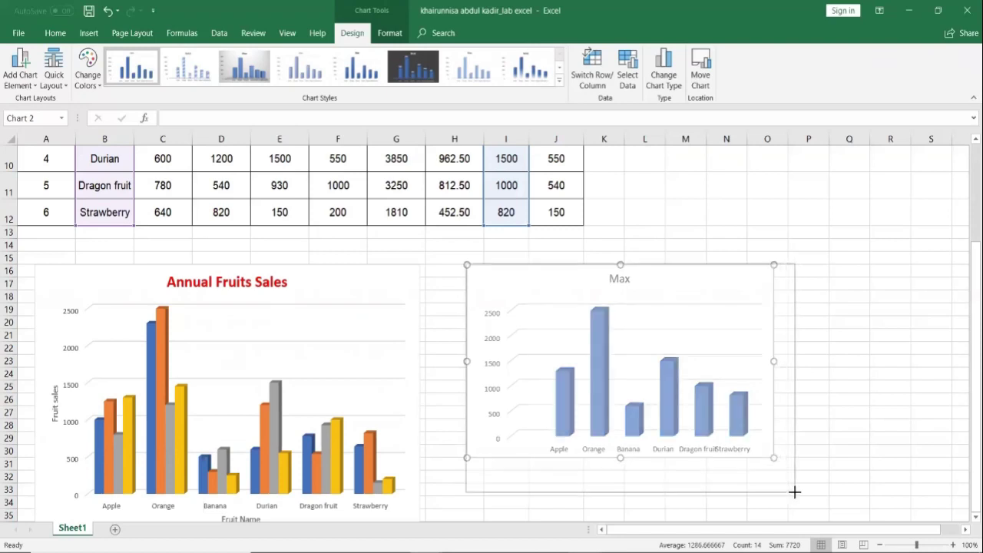
- Enlarge the Max chart from its lower-right corner
drag(784, 473, 796, 493)
scroll(823, 431, up, 3)
scroll(823, 431, down, 1)
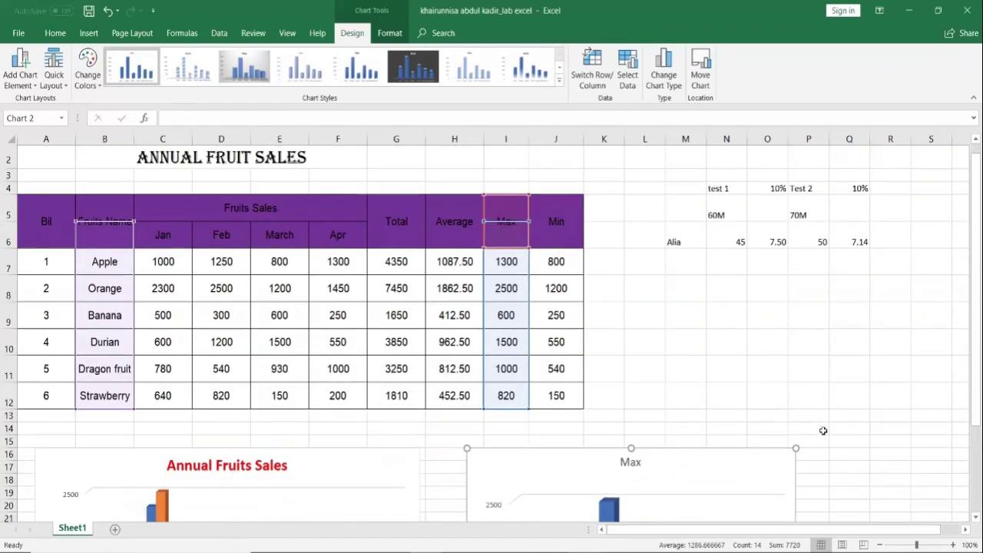
click(690, 335)
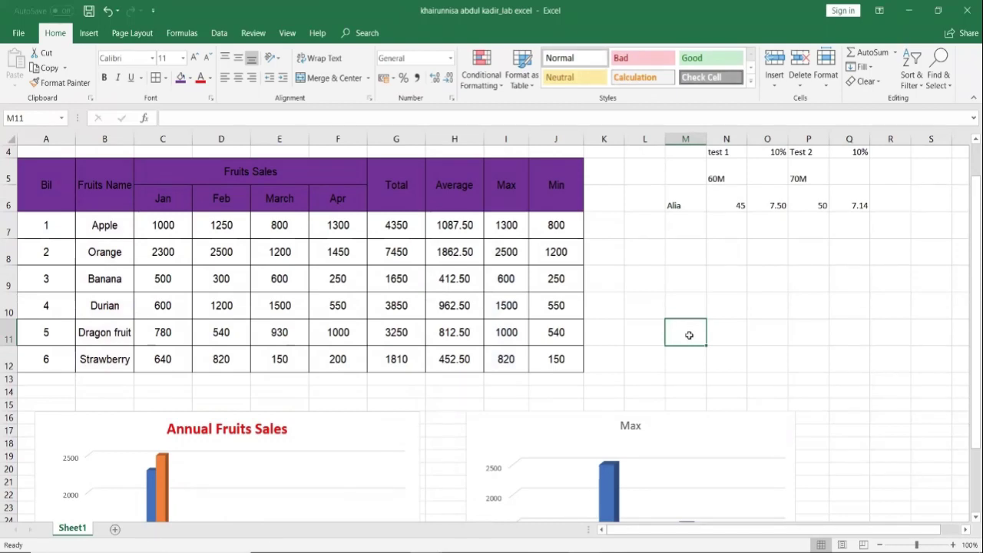
- Copy the ANNUAL FRUIT SALES title and table (A2:J12) and bring up Windows search
scroll(46, 222, up, 1)
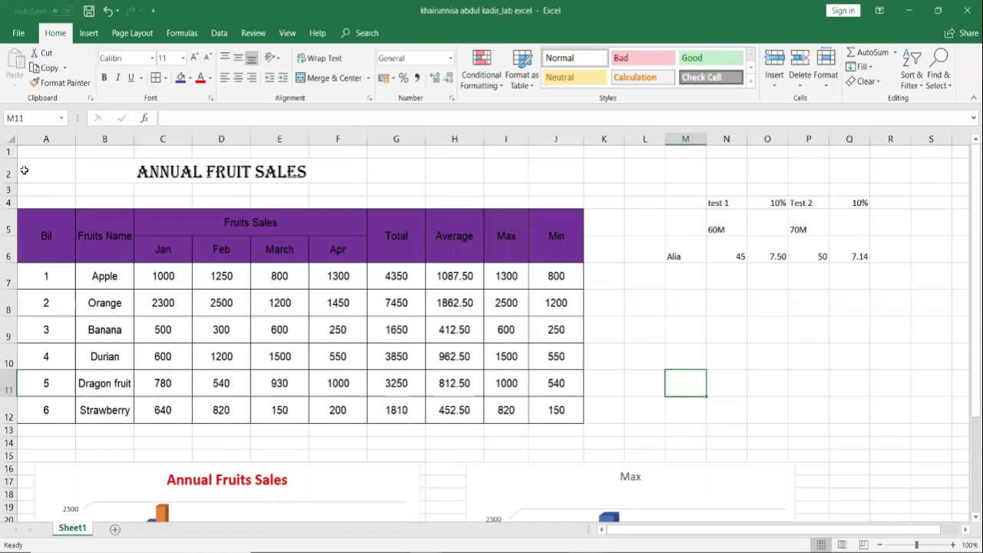
mouse_move(21, 171)
mouse_down()
mouse_move(565, 329)
mouse_move(567, 410)
mouse_up()
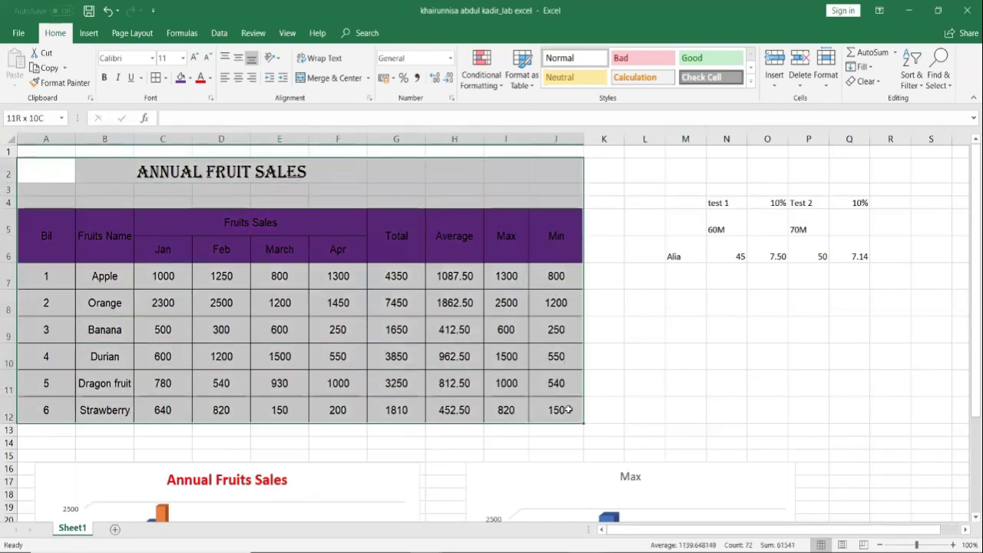
right_click(431, 202)
click(457, 228)
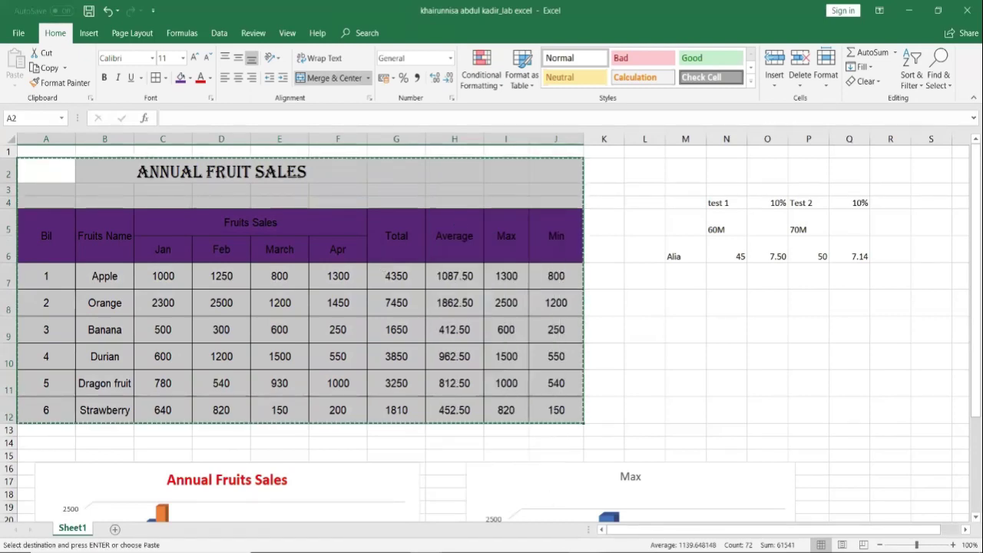
key(super)
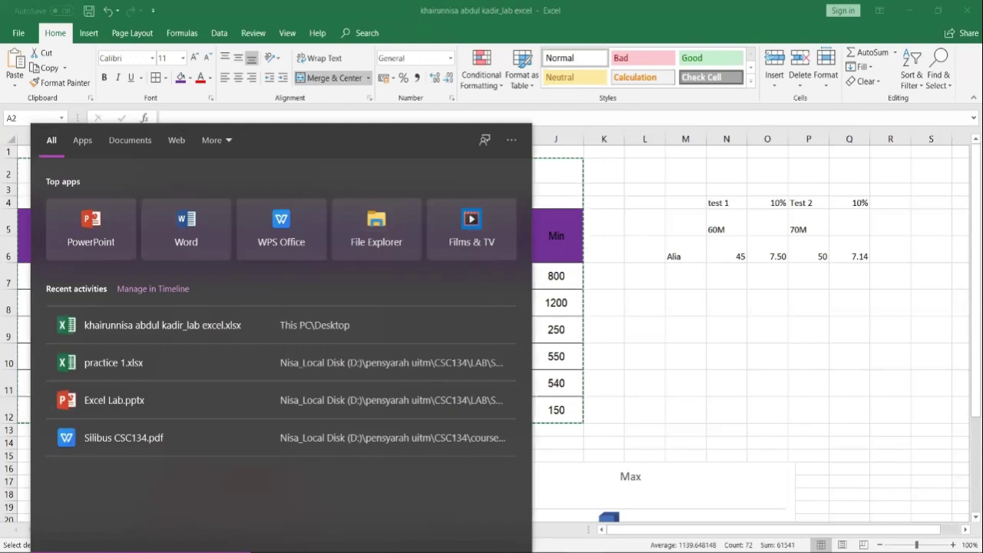
- Switch back to the Word document holding the fruit sales chart
key(Escape)
key(alt+Tab)
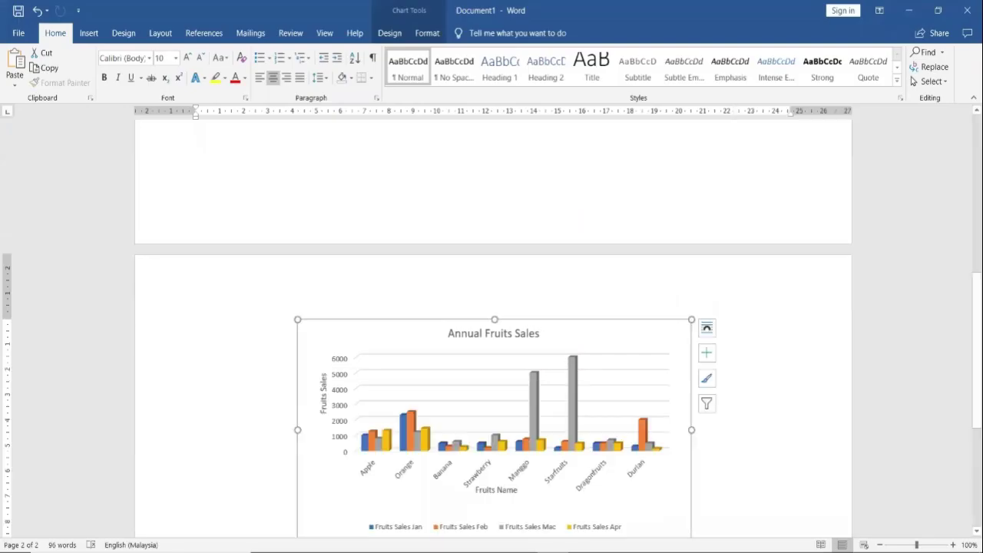
key(alt+Tab)
key(alt+Tab)
click(706, 352)
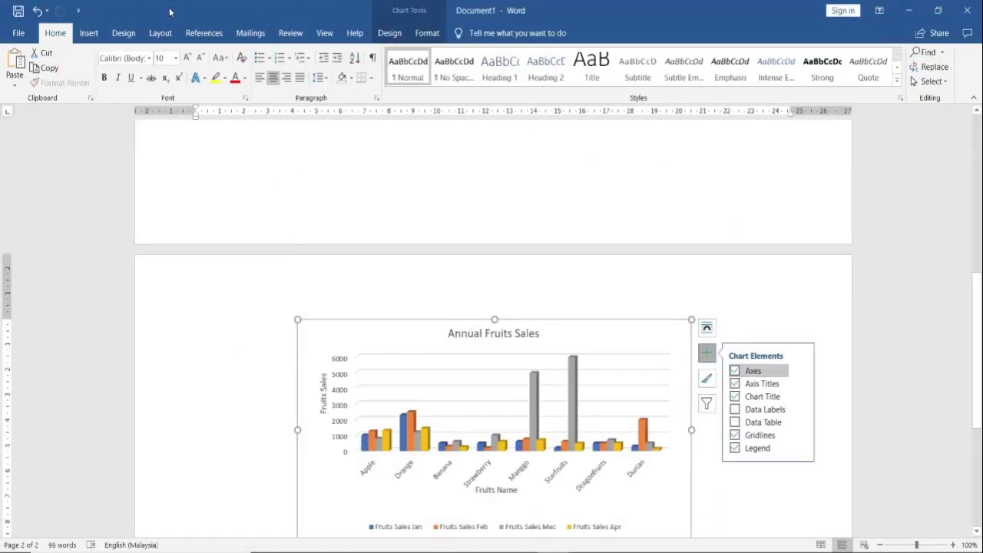
- Create a new blank Word document, Document2
click(17, 34)
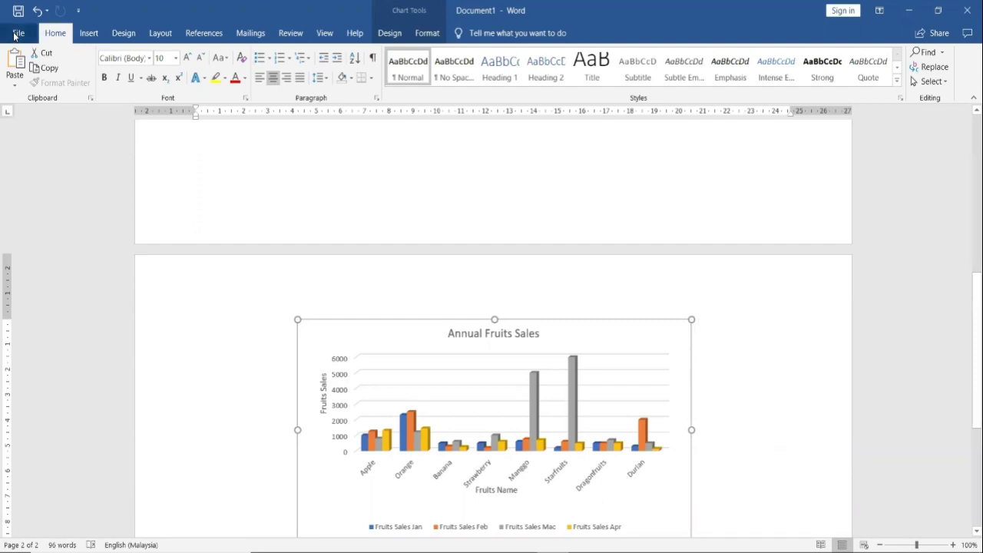
click(28, 89)
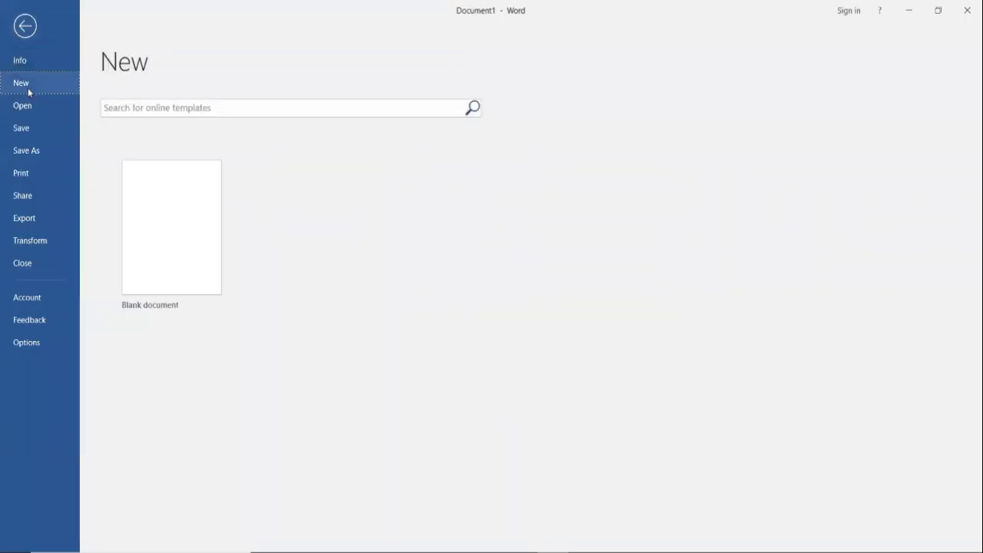
click(183, 238)
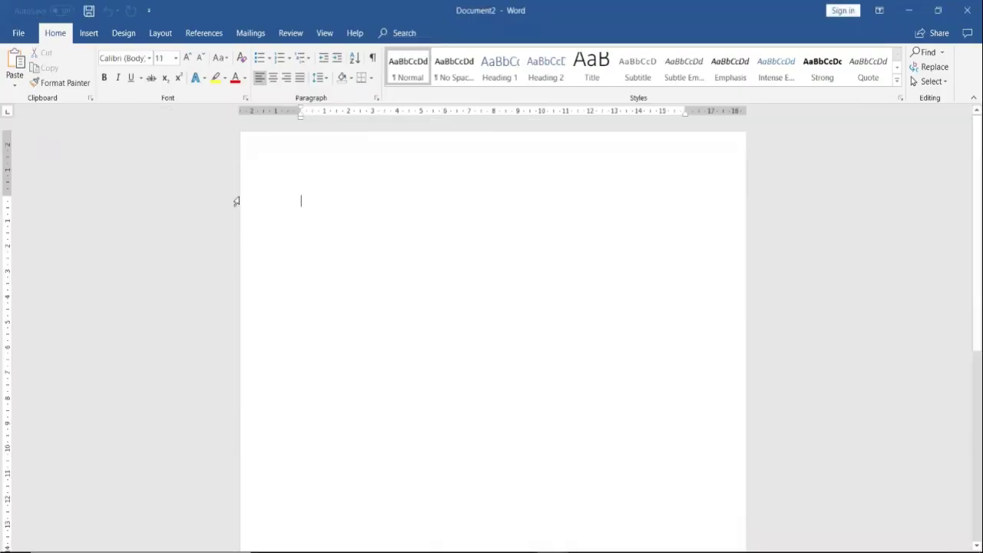
- Paste the table keeping source formatting and set the page to landscape
right_click(316, 207)
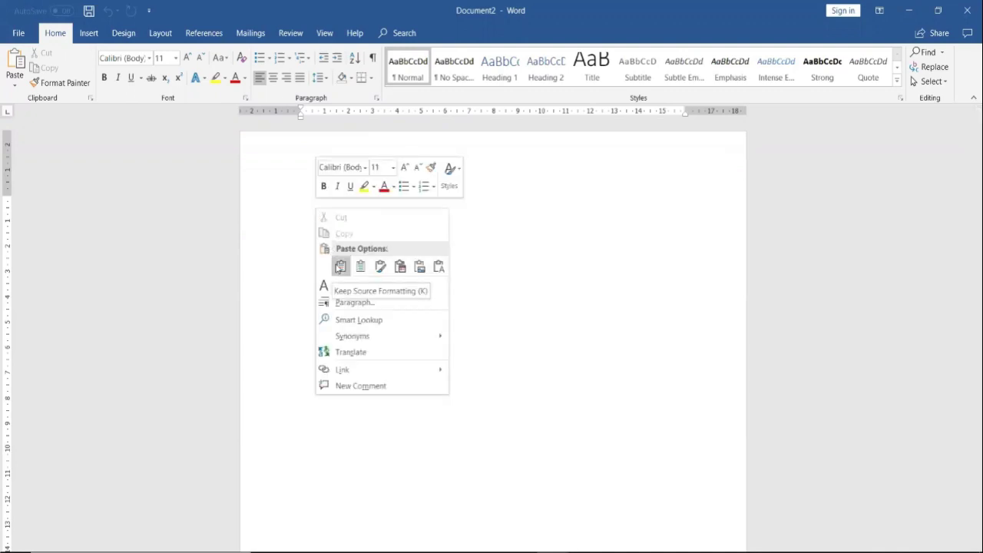
click(339, 267)
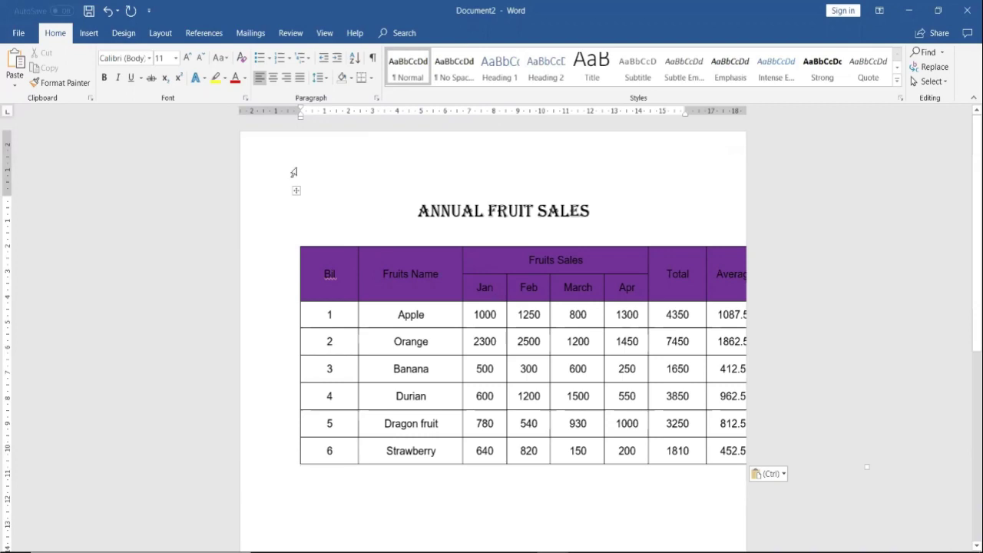
click(159, 34)
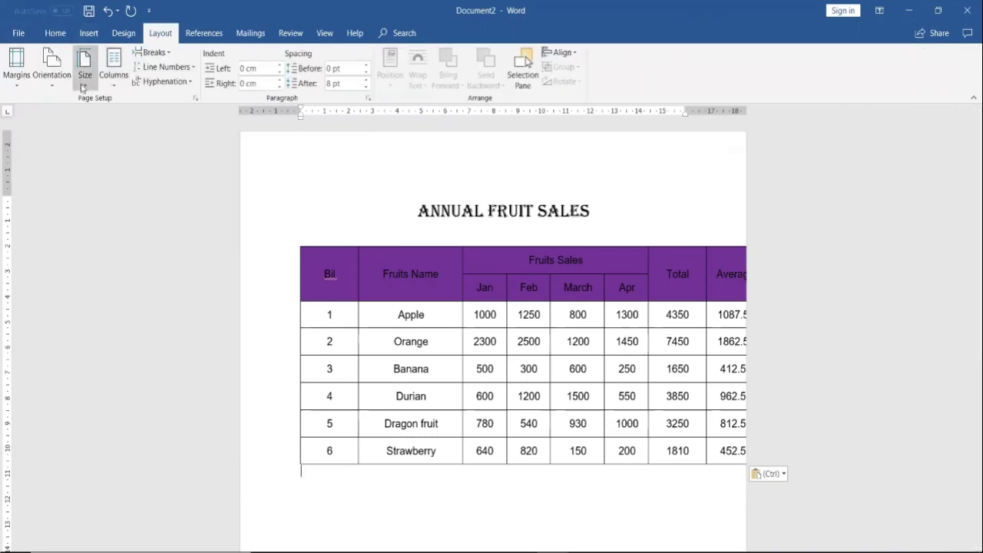
click(51, 77)
click(71, 136)
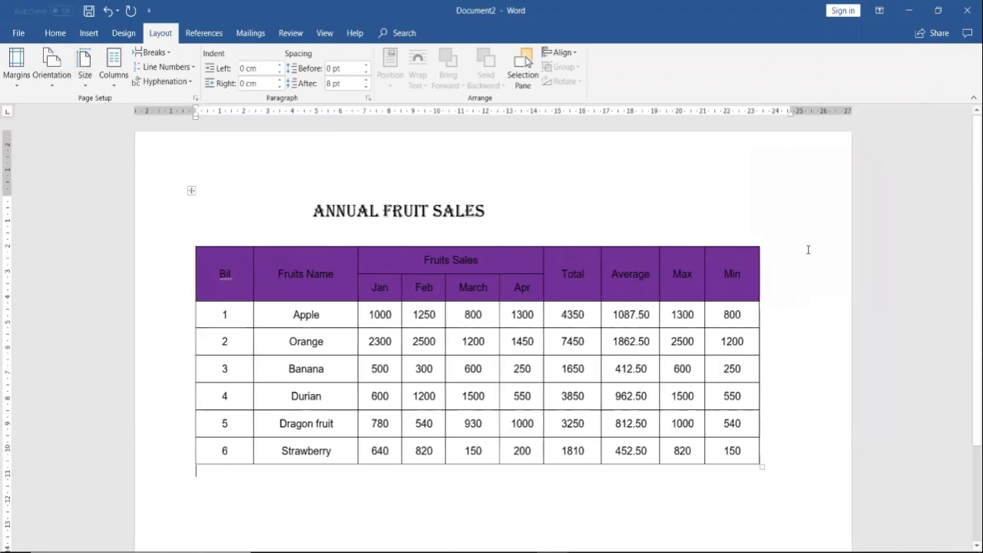
- Centre the ANNUAL FRUIT SALES title on the page
click(394, 209)
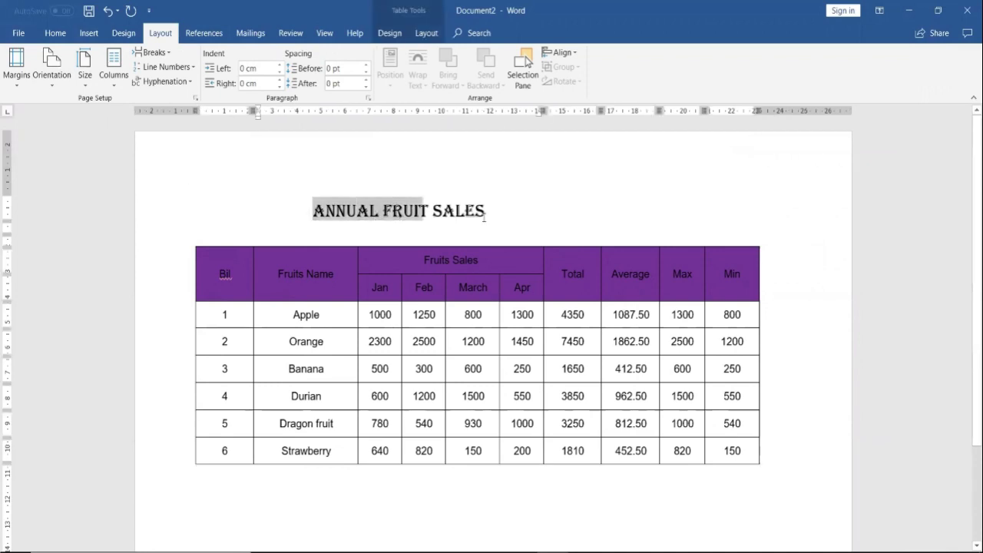
drag(308, 211, 498, 215)
click(56, 33)
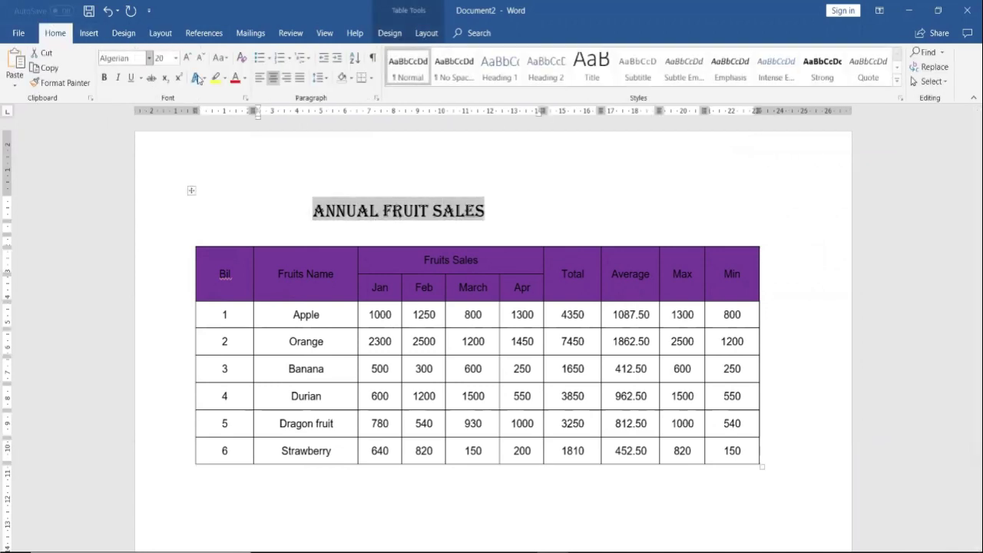
click(261, 78)
click(272, 77)
click(651, 219)
scroll(872, 308, down, 2)
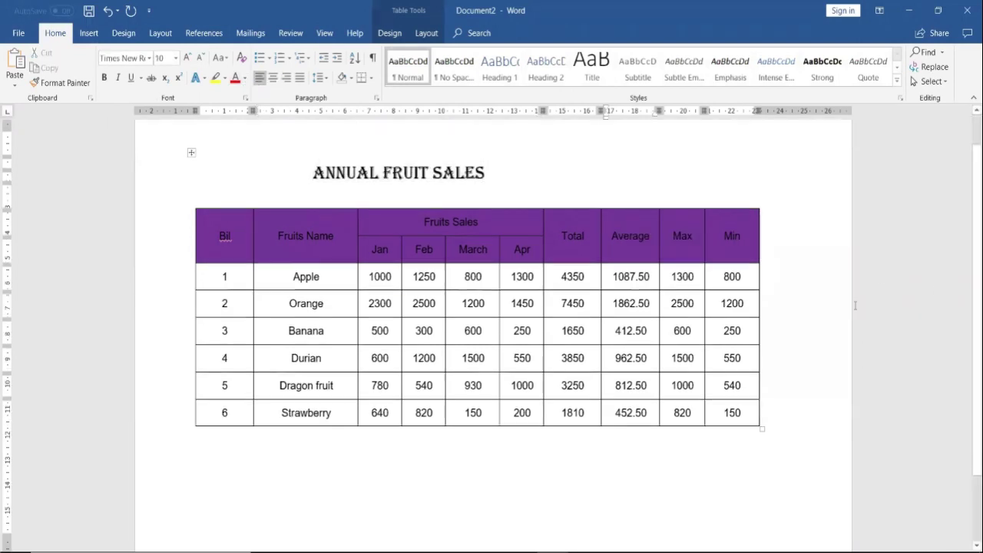
scroll(607, 151, down, 2)
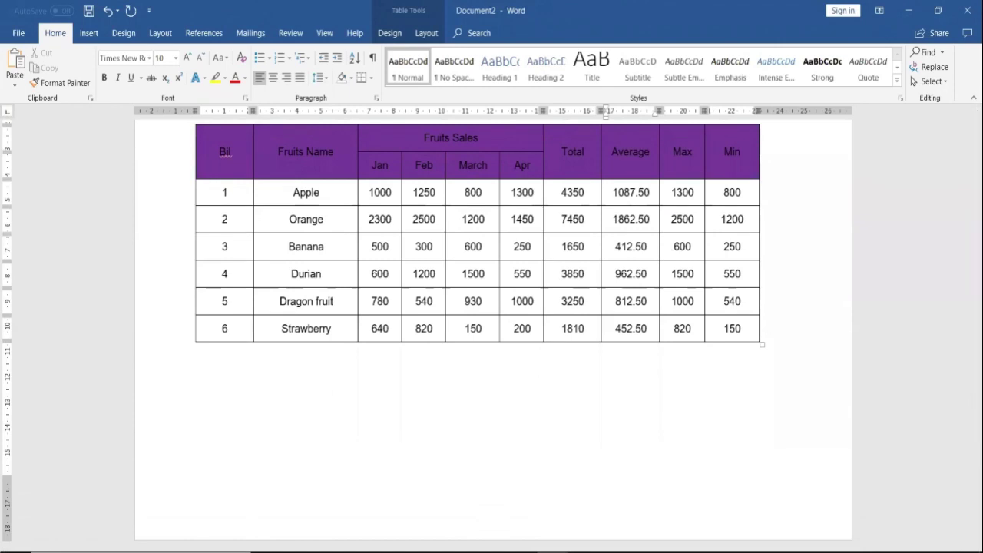
- Bring the fruit sales workbook forward and copy the Annual Fruits Sales chart
mouse_move(490, 549)
mouse_move(425, 549)
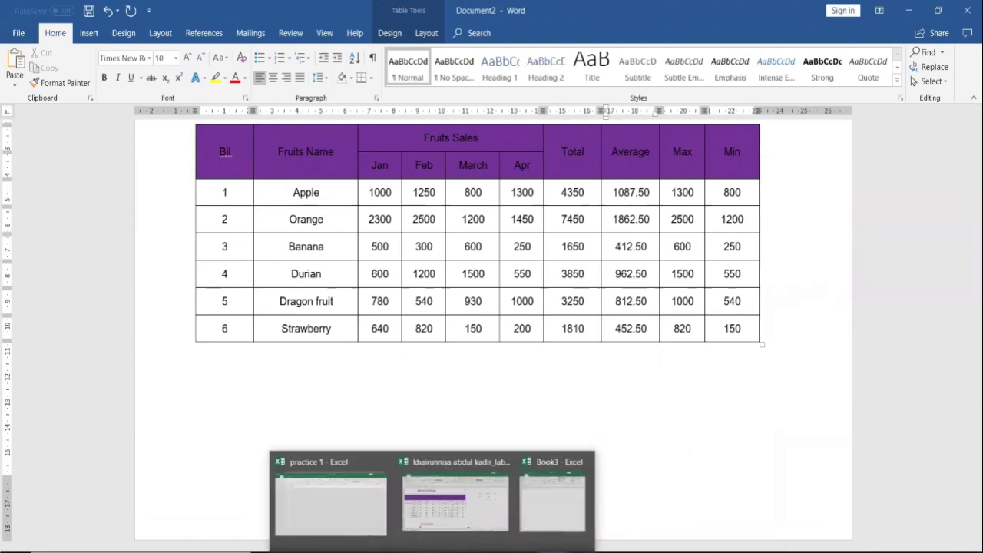
click(448, 513)
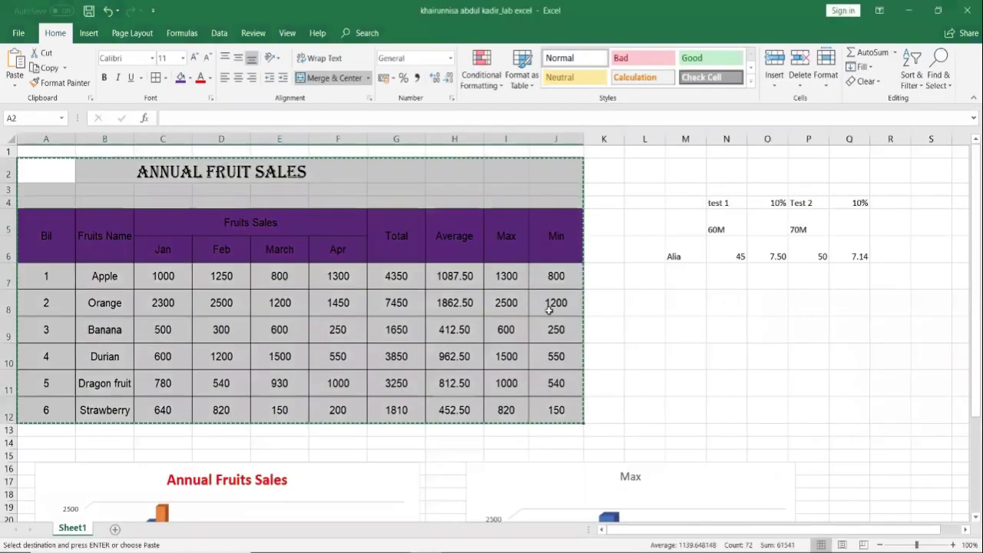
scroll(551, 312, down, 4)
click(265, 325)
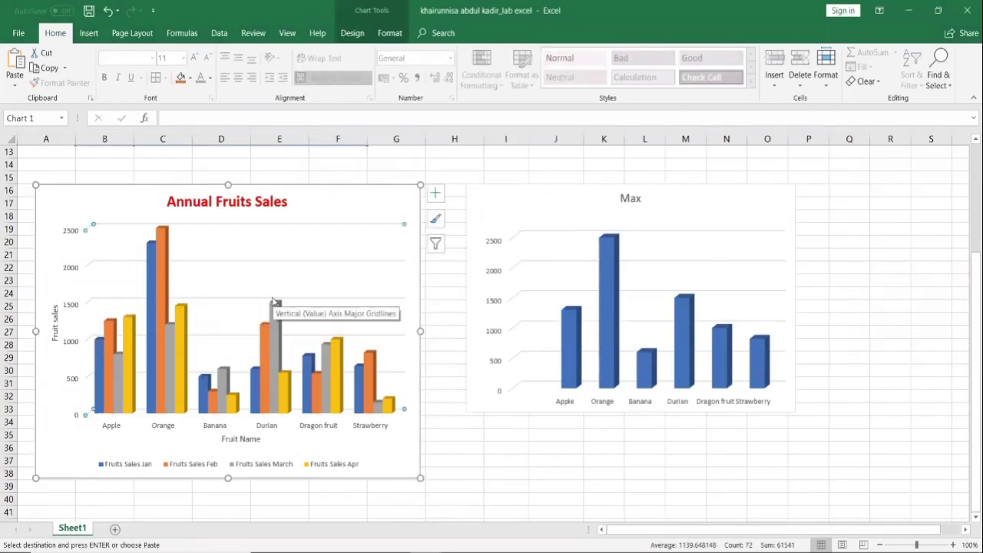
mouse_move(599, 549)
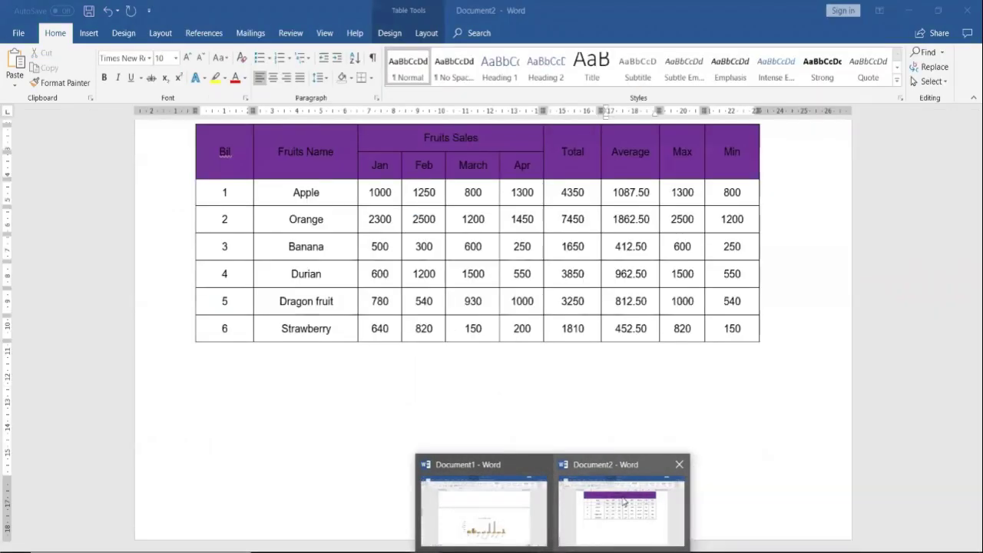
- Paste the Annual Fruits Sales chart below the table in Document2 and centre it
click(622, 499)
click(253, 414)
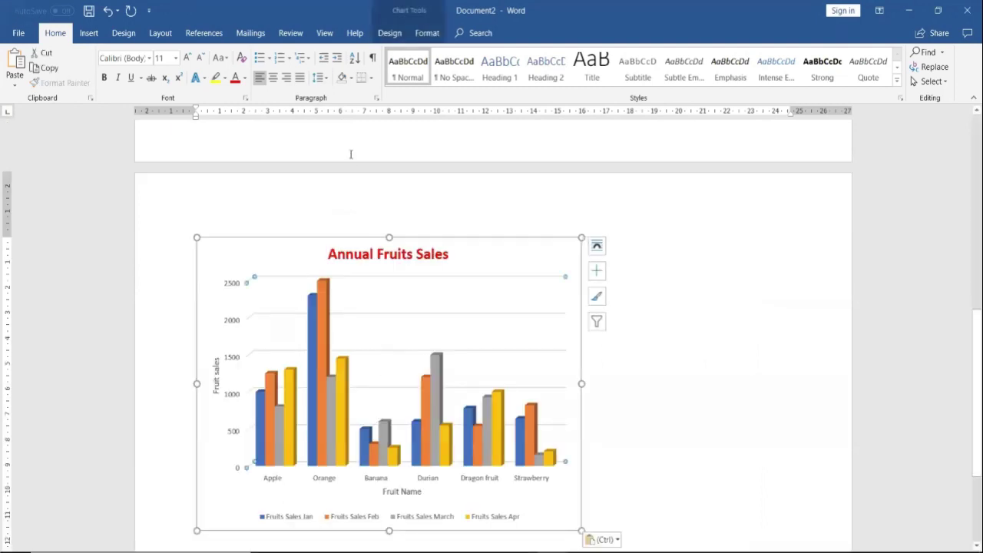
key(ctrl+e)
scroll(516, 453, down, 2)
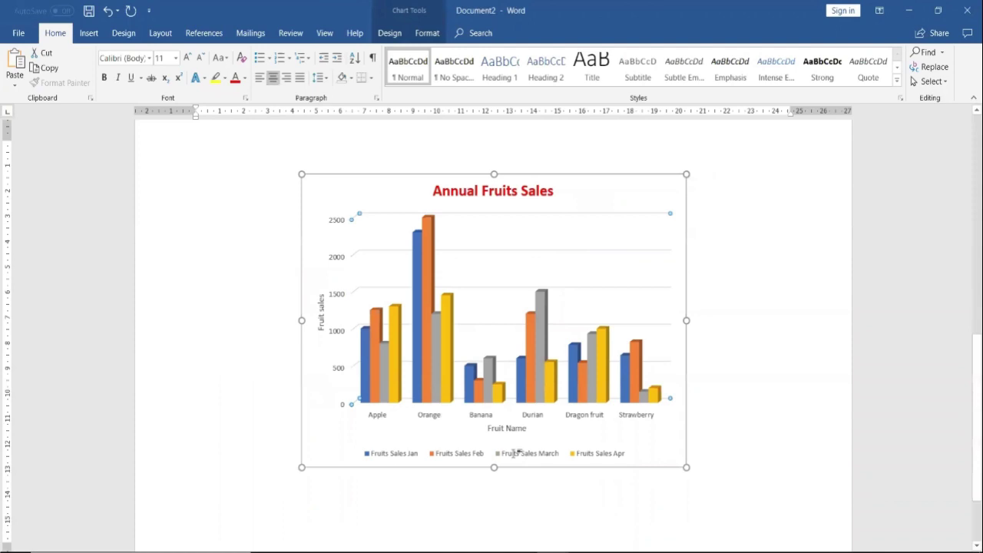
scroll(592, 499, up, 10)
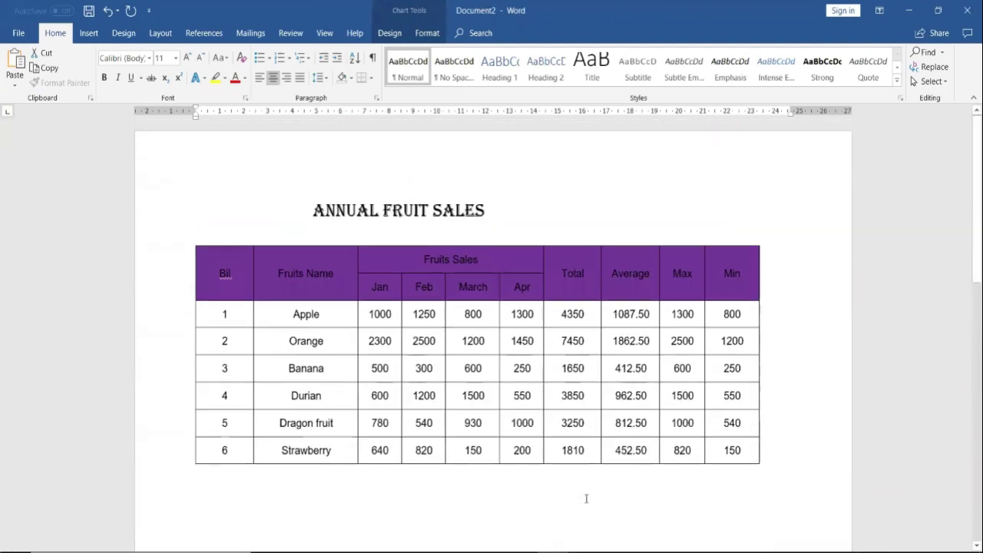
scroll(545, 468, down, 2)
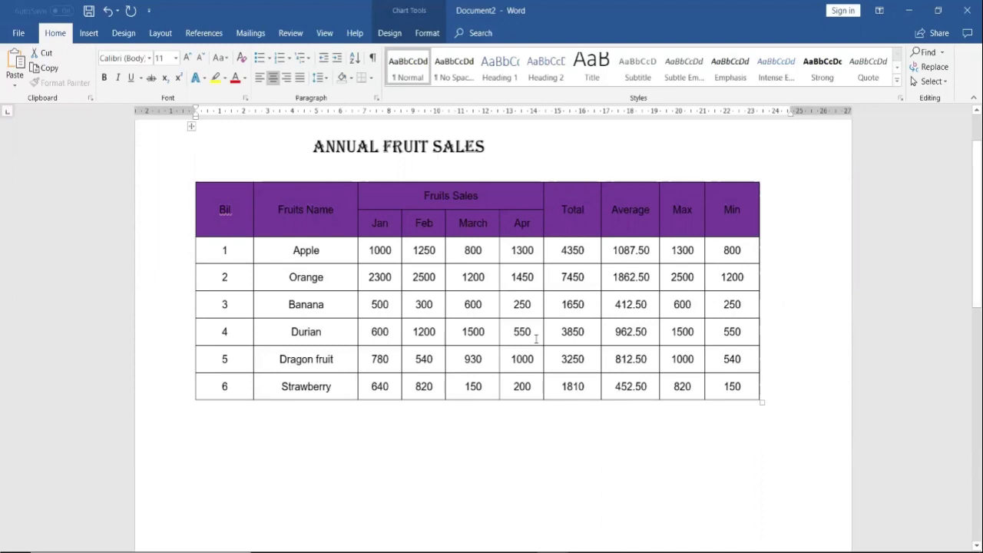
- Bring the fruit sales workbook back to the front and deselect the chart
mouse_move(426, 550)
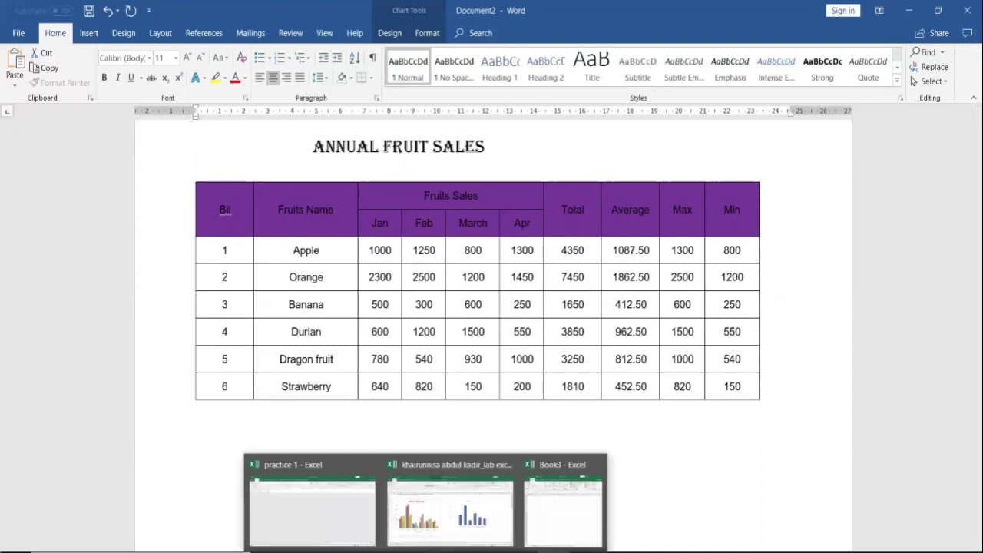
click(437, 492)
scroll(454, 377, up, 5)
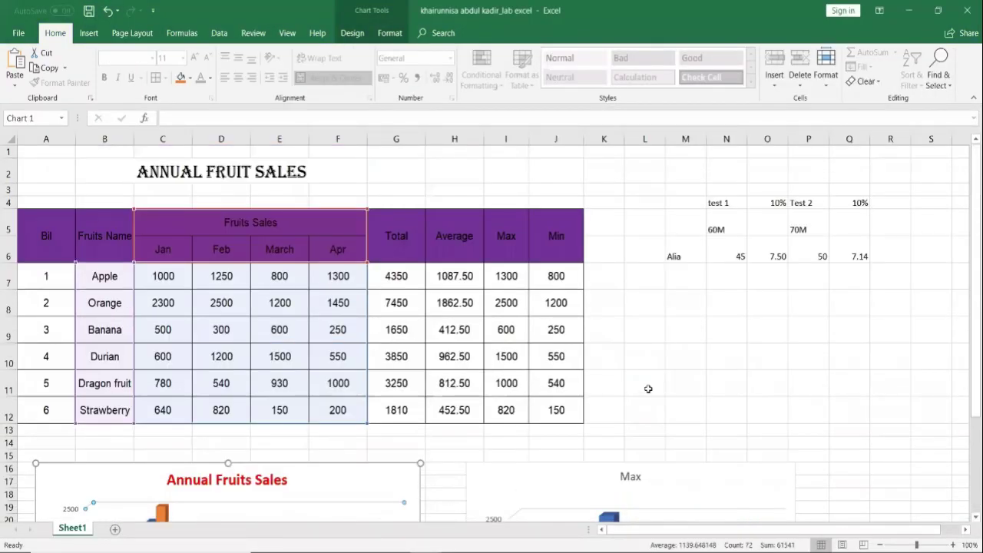
click(714, 391)
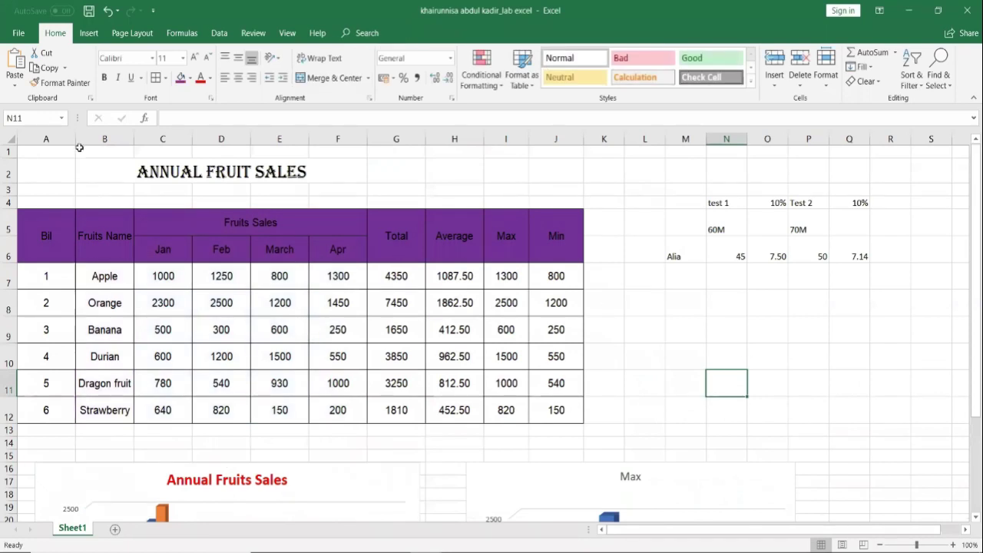
- Select the titled fruit sales table, A2:J12
mouse_move(24, 170)
mouse_down()
mouse_move(563, 327)
mouse_move(563, 411)
mouse_up()
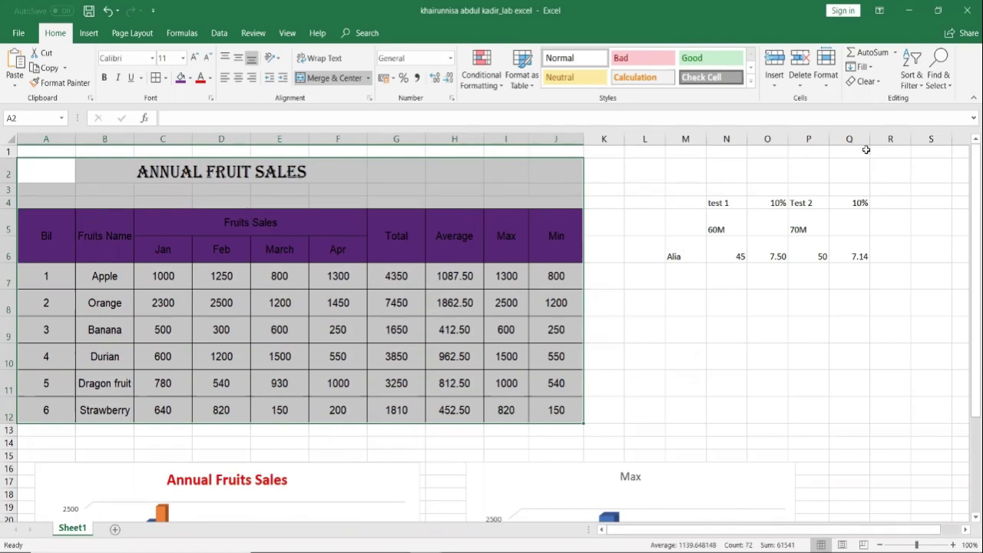
mouse_move(298, 552)
click(626, 329)
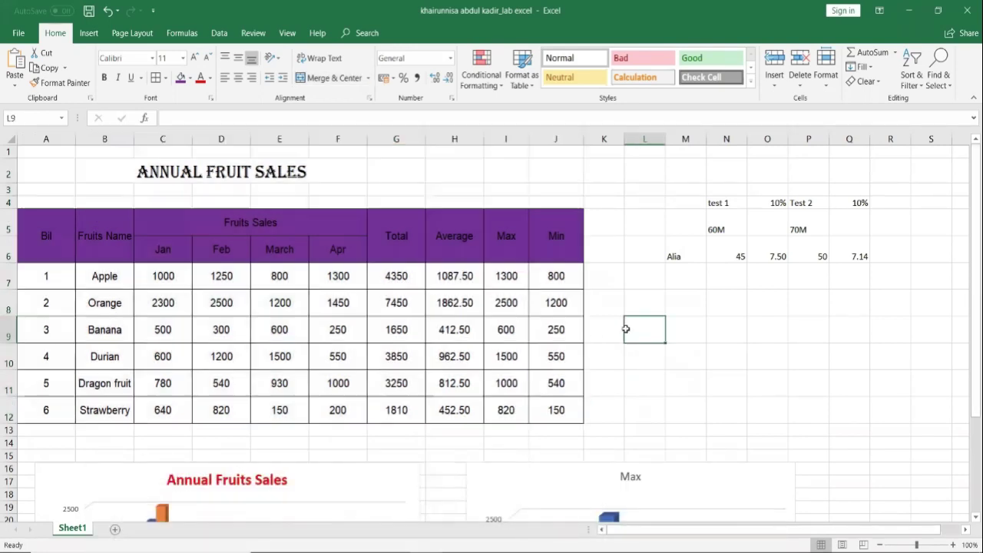
drag(60, 174, 565, 410)
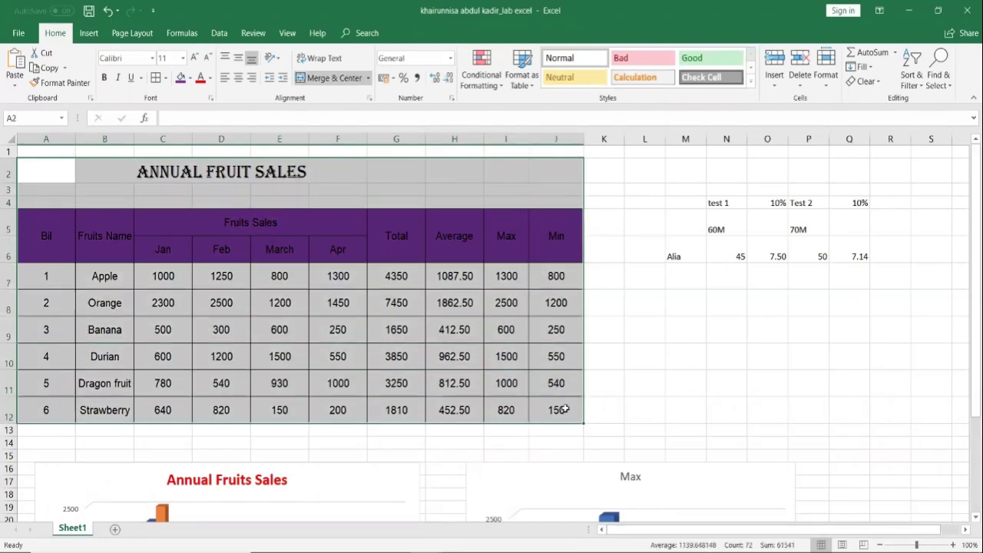
scroll(78, 168, down, 4)
scroll(281, 279, up, 1)
scroll(274, 428, up, 4)
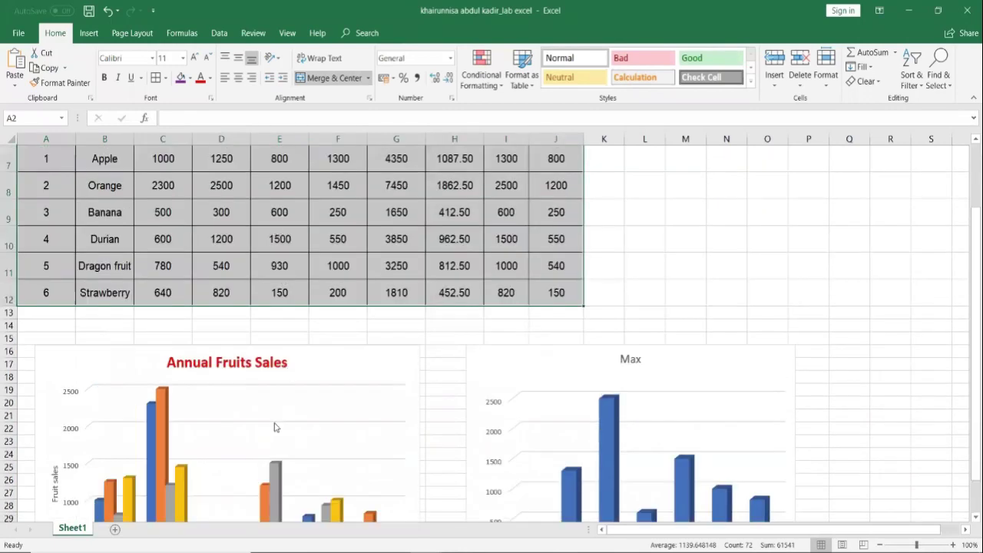
scroll(625, 384, down, 3)
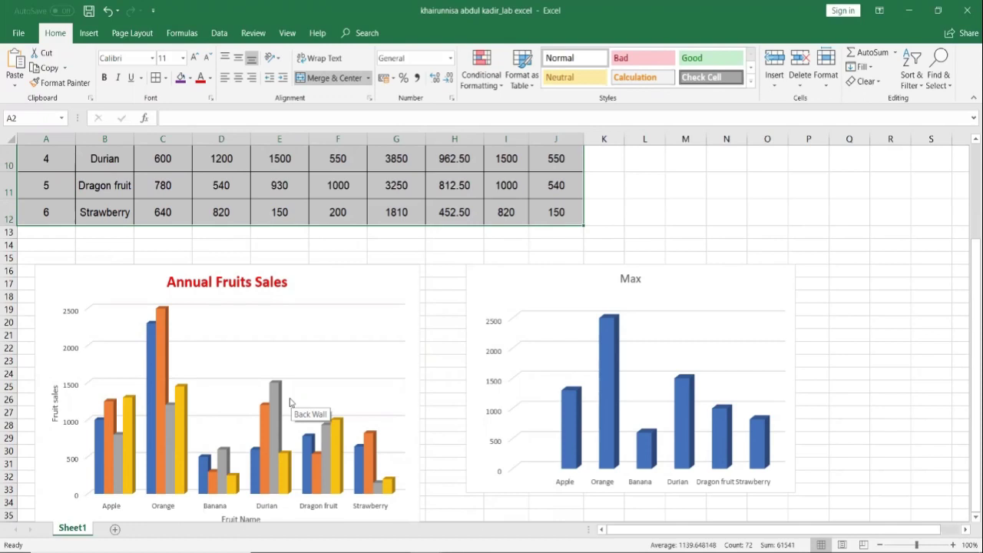
scroll(291, 402, up, 3)
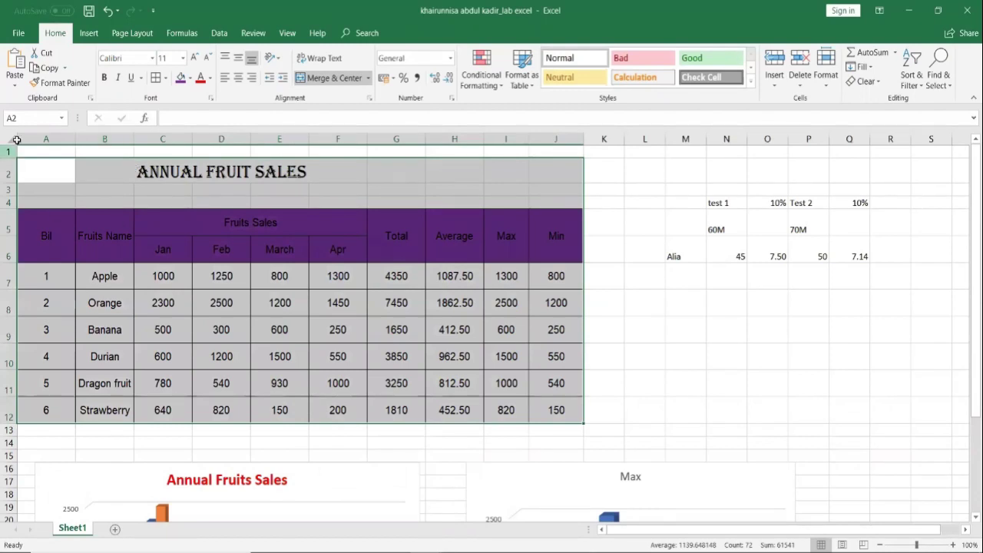
click(9, 35)
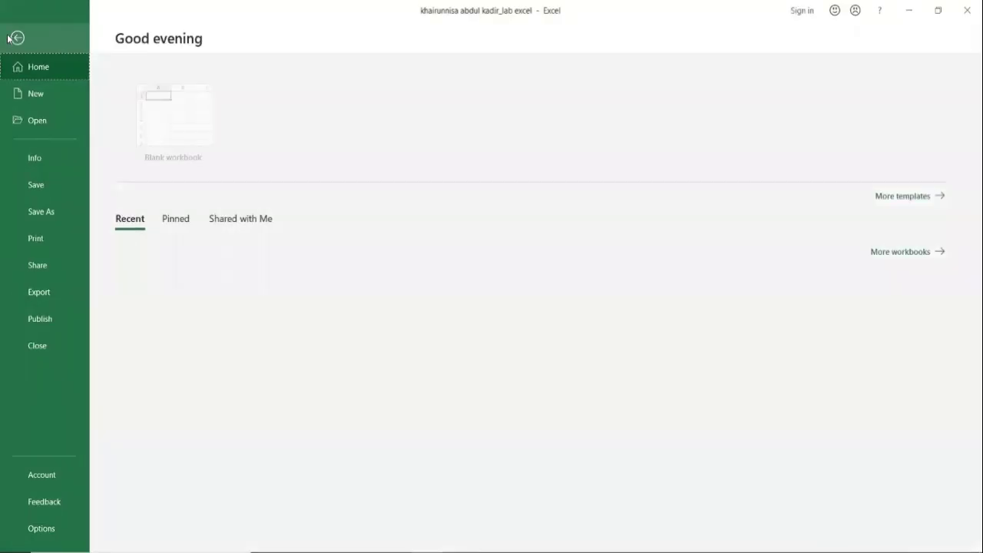
click(47, 241)
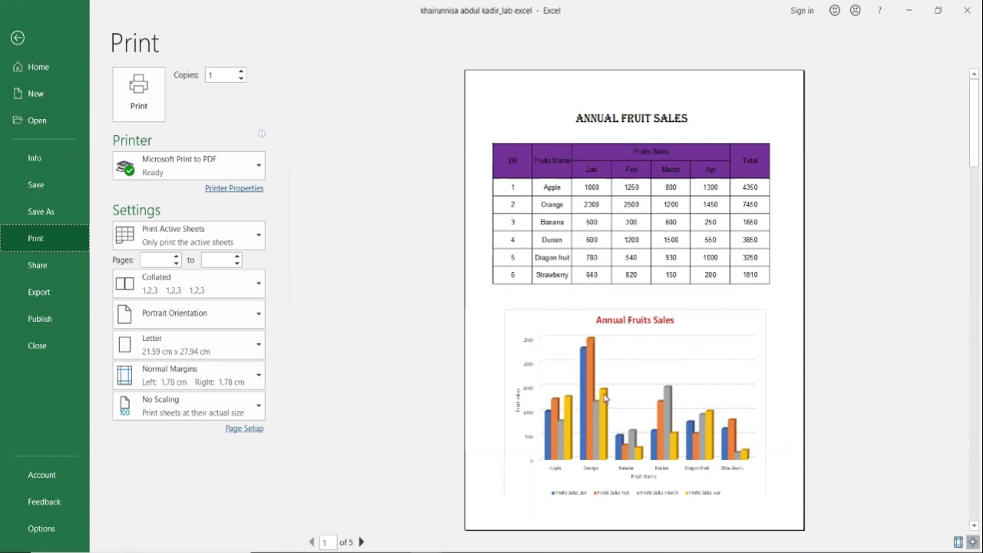
click(361, 542)
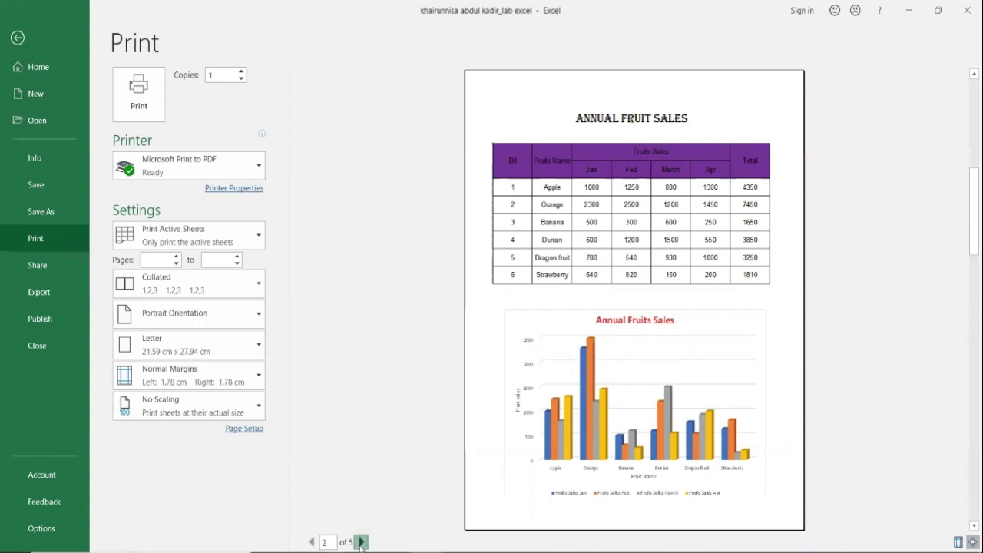
click(361, 542)
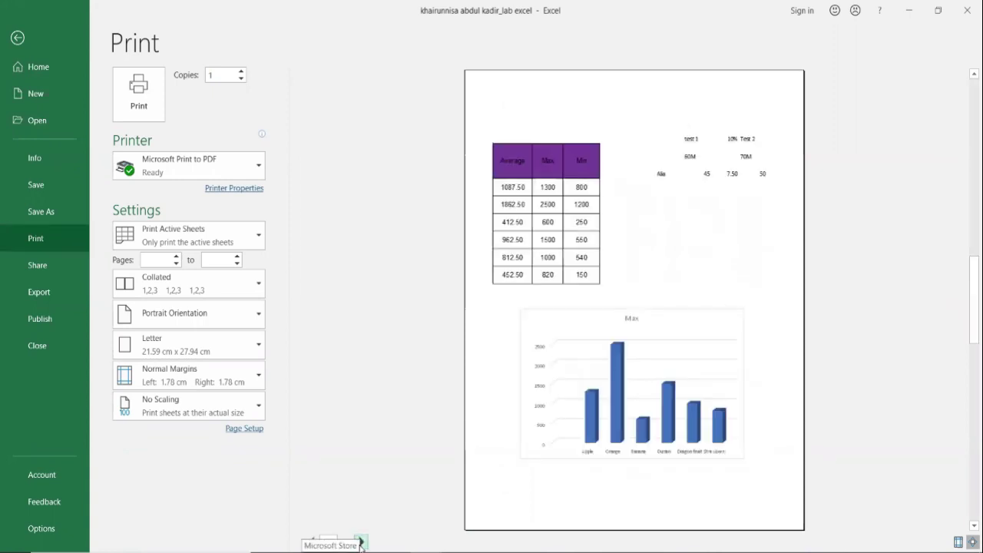
click(361, 544)
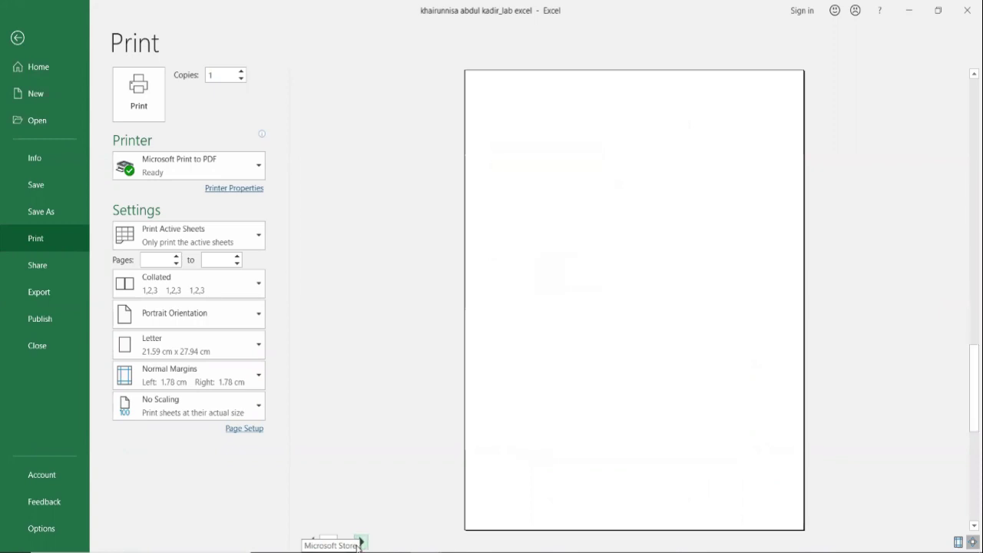
click(310, 542)
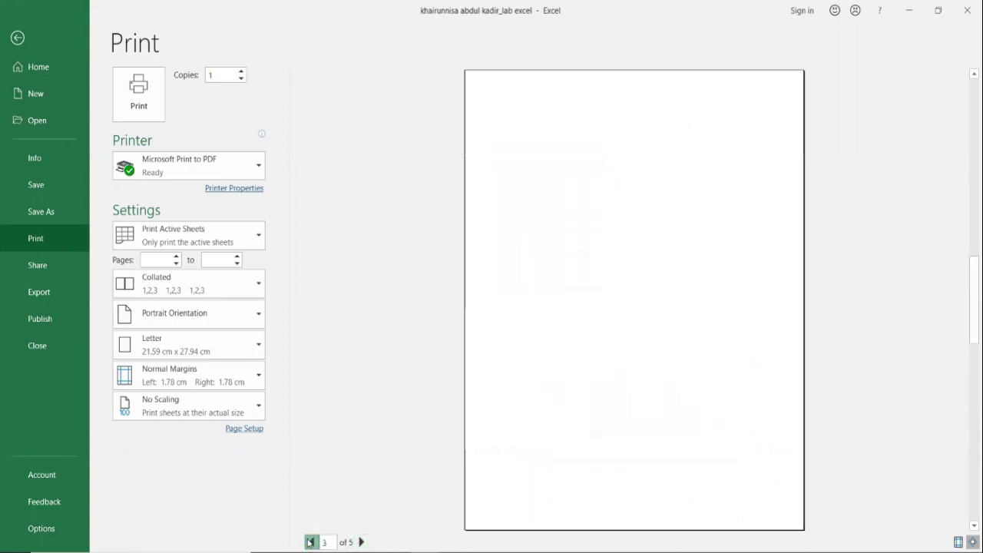
click(310, 542)
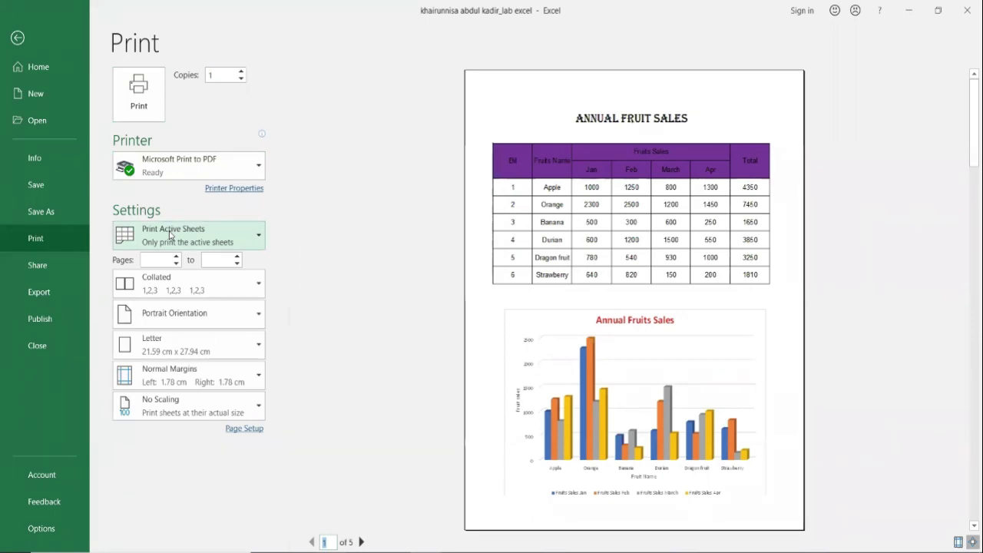
- Set the printout to Print Selection only
click(170, 235)
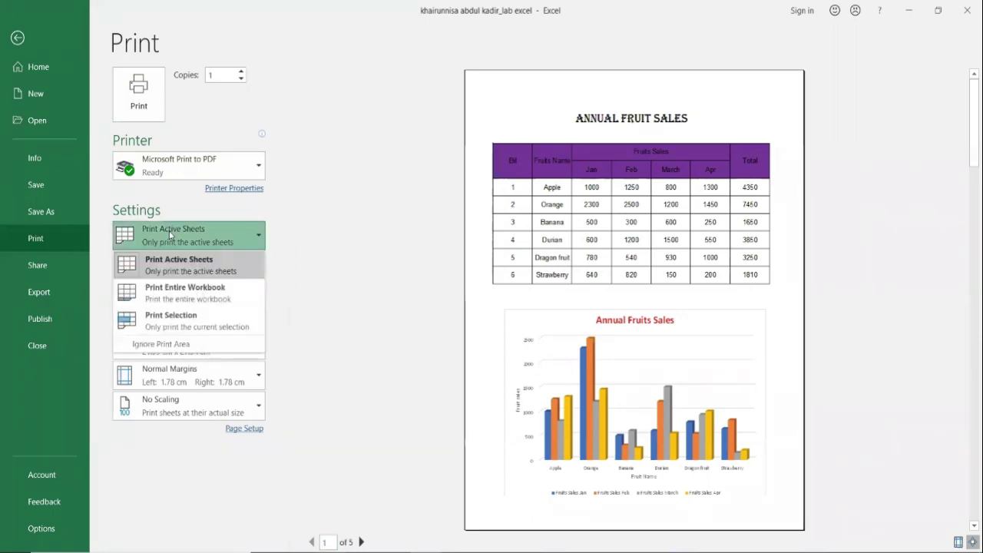
click(177, 296)
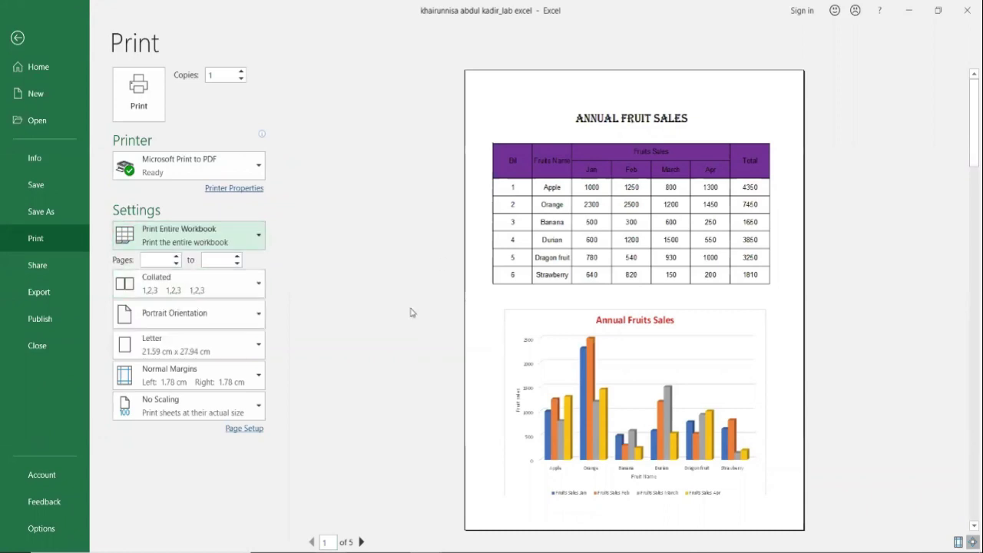
click(197, 238)
click(195, 320)
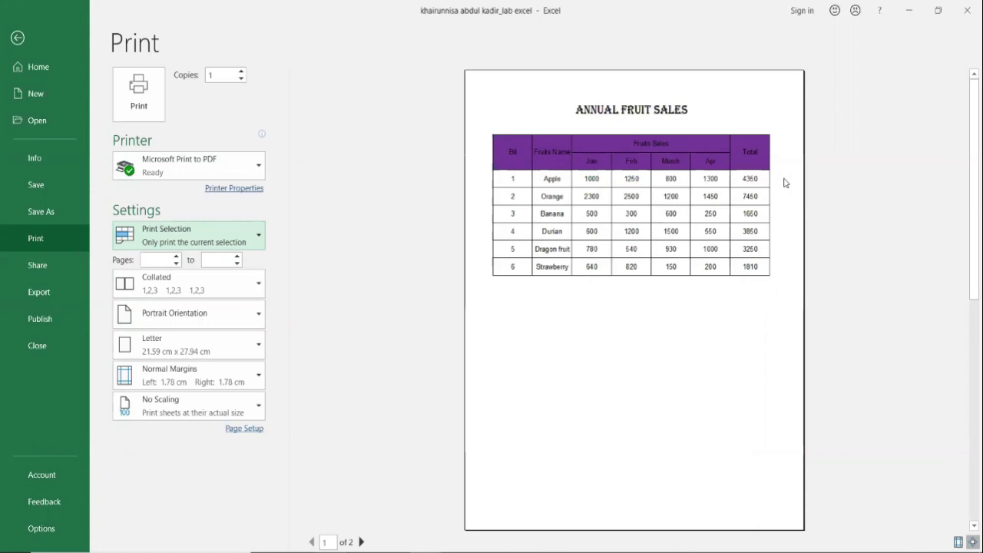
- Print in landscape with Fit All Rows on One Page, then return to the worksheet
click(168, 322)
click(171, 372)
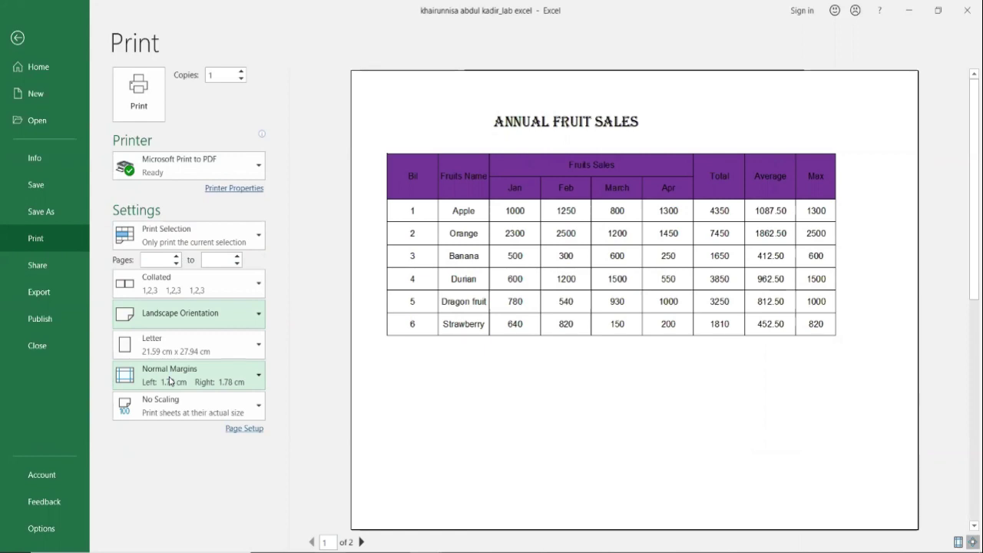
click(165, 402)
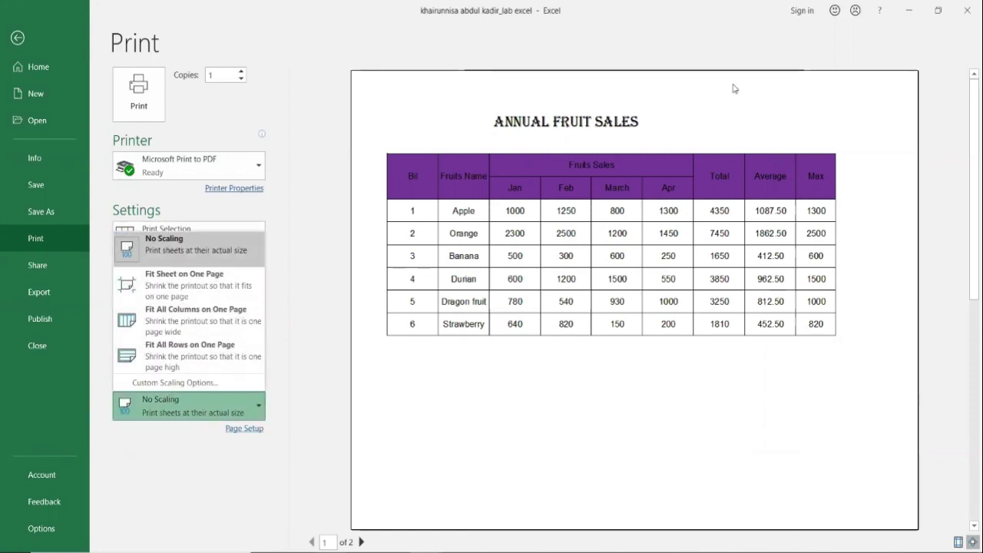
click(173, 322)
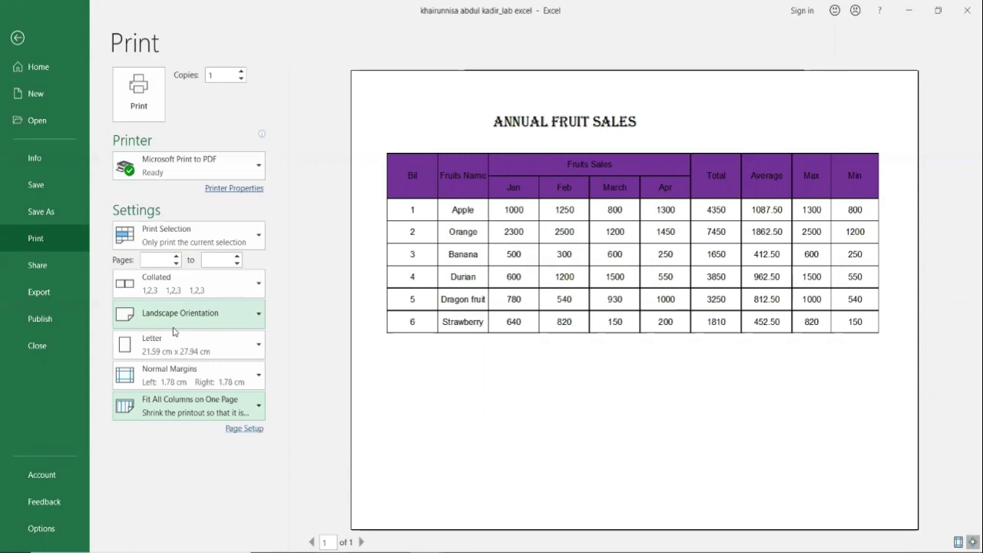
click(154, 419)
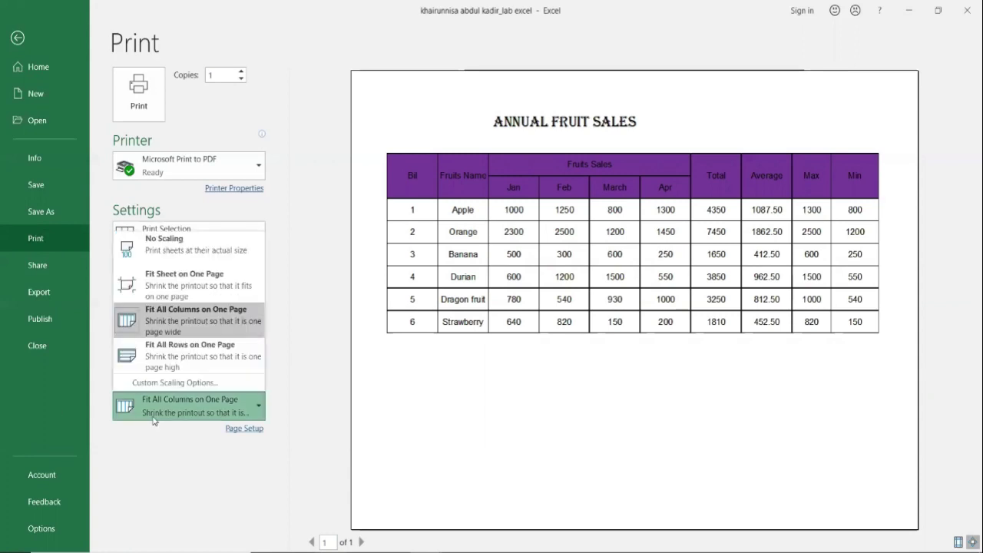
click(168, 357)
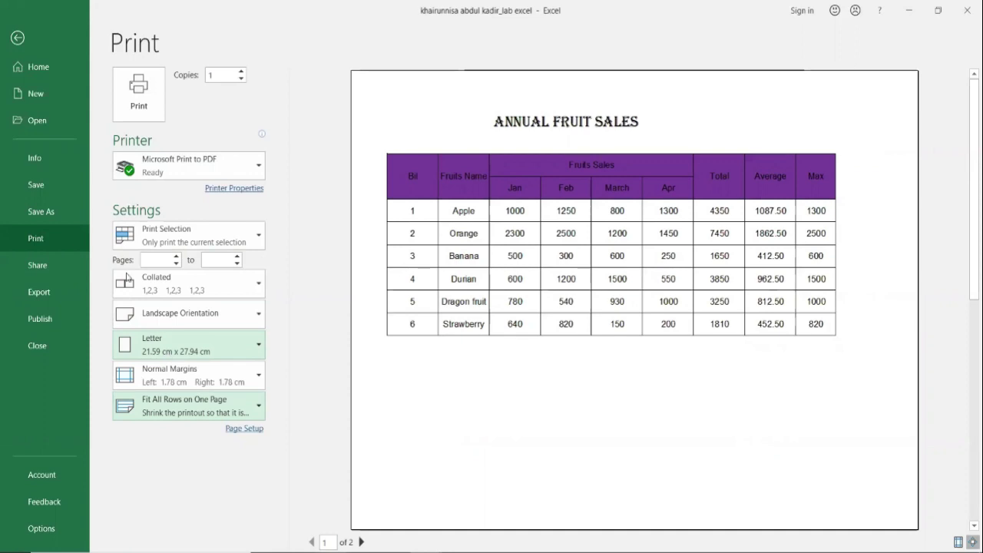
click(20, 42)
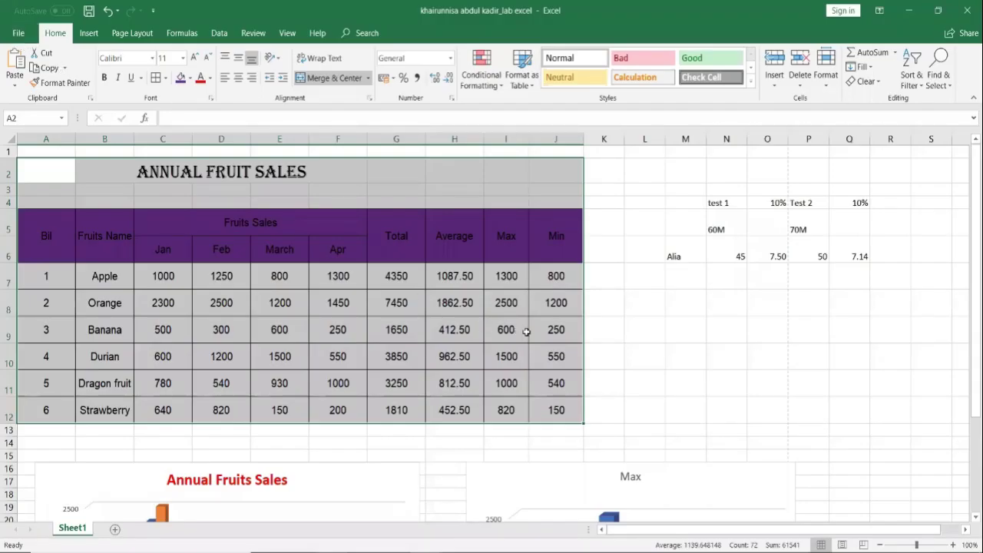
- Rename the Sheet1 worksheet tab to 'Question 1'
scroll(507, 331, down, 5)
scroll(503, 339, up, 5)
mouse_move(394, 551)
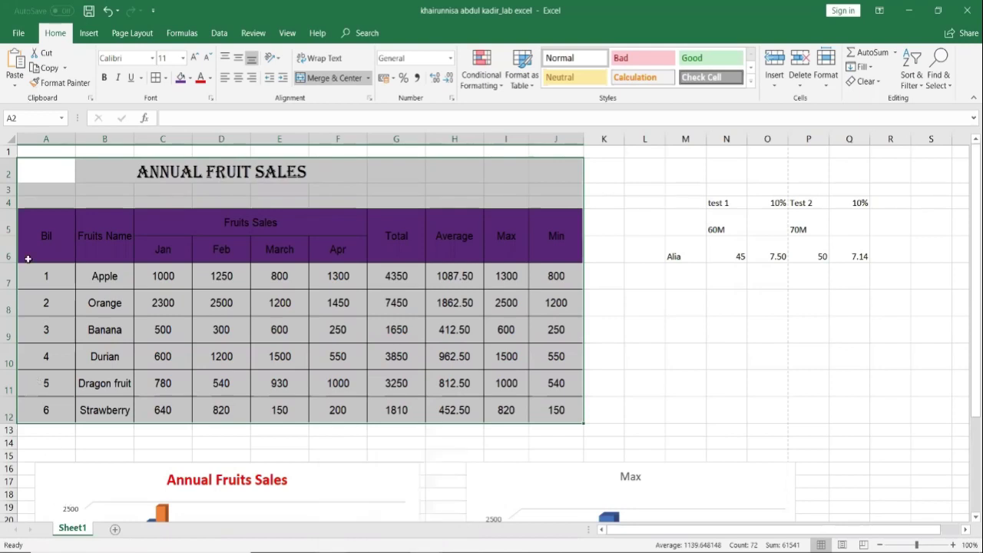
double_click(81, 530)
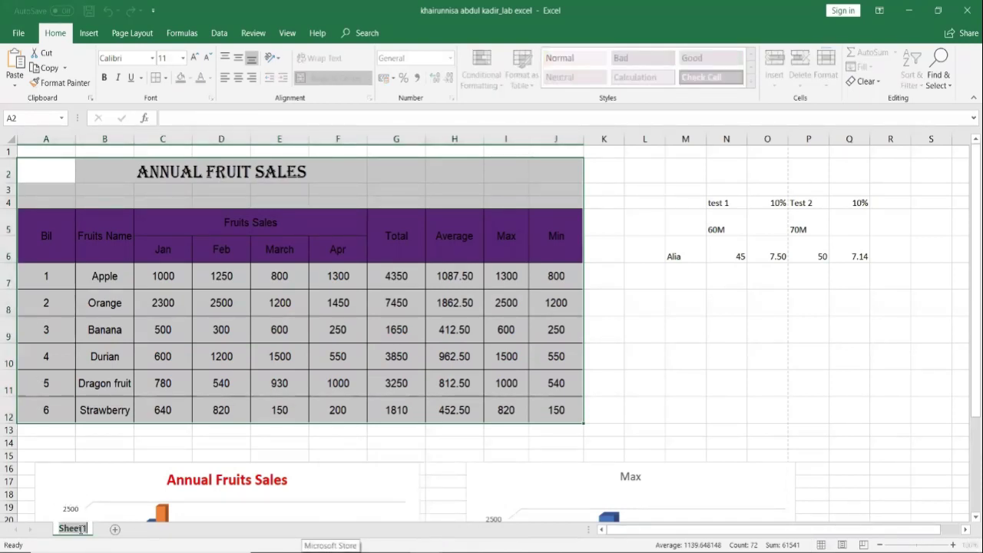
text(Question 1)
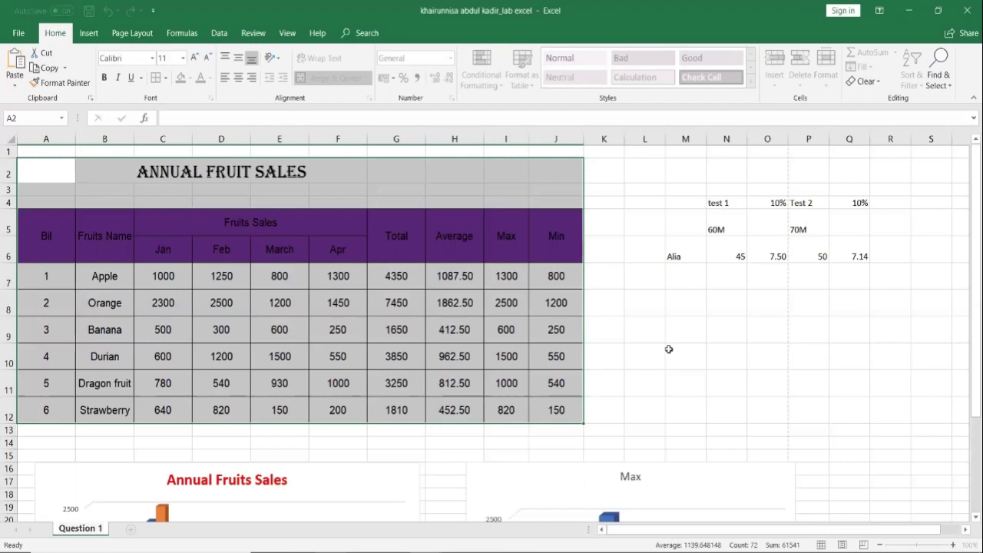
click(667, 348)
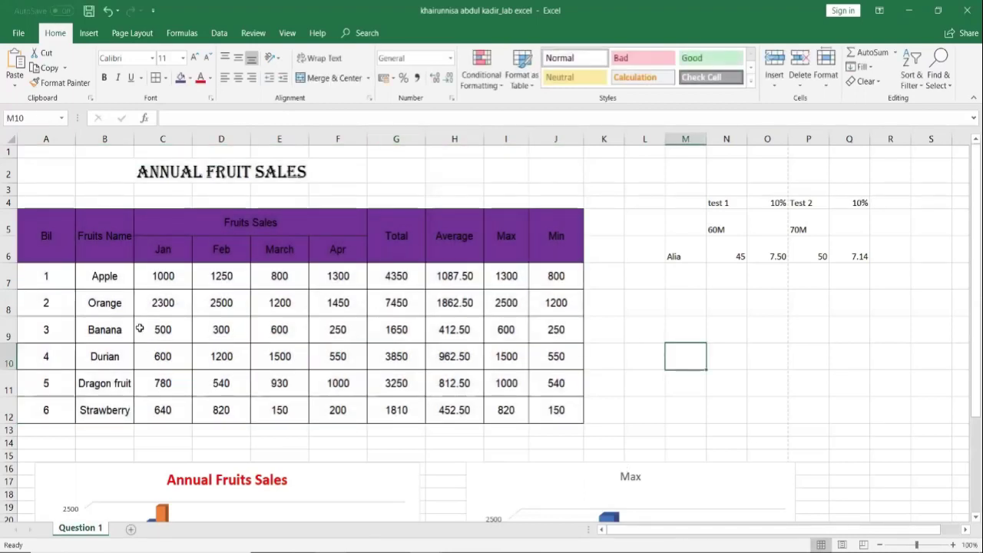
click(83, 529)
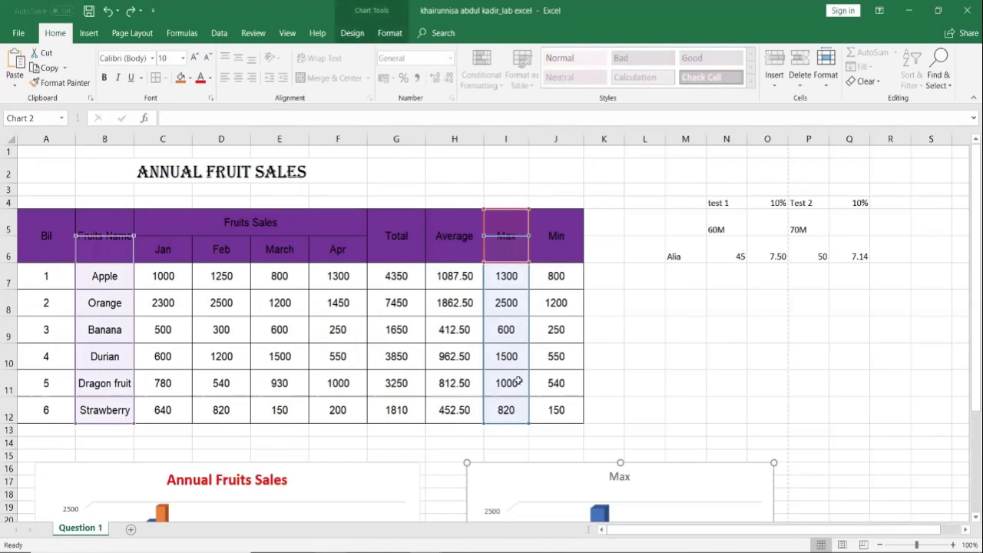
click(620, 373)
- Rename the tab to 'Sheet 1', then back to 'Question 1' to fix it
double_click(96, 528)
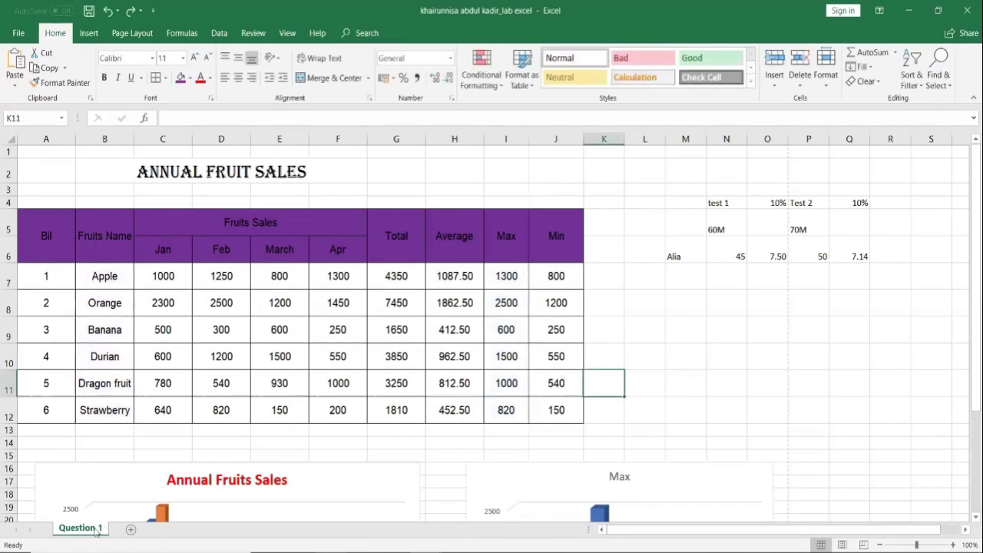
text(Sheet 1)
click(142, 507)
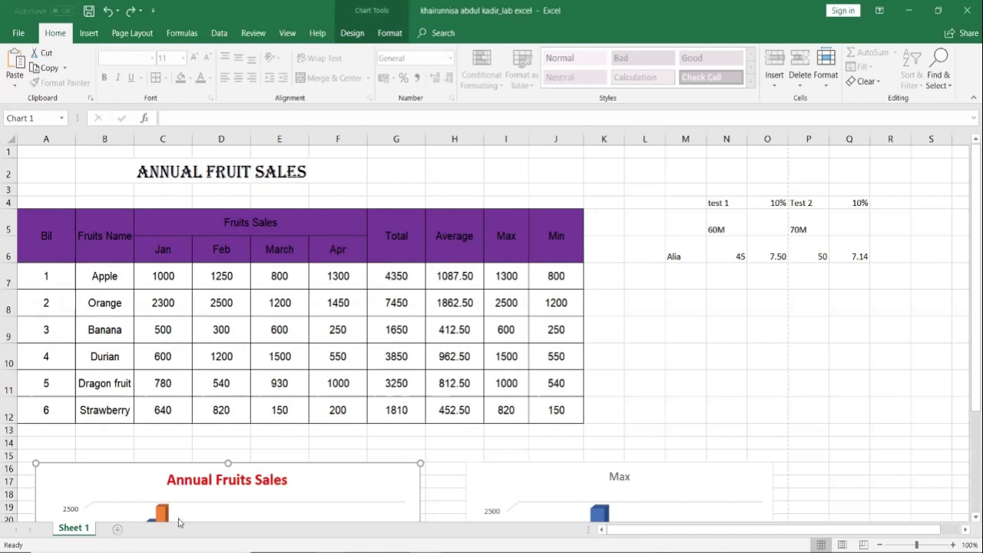
double_click(71, 528)
text(Question 1)
click(876, 399)
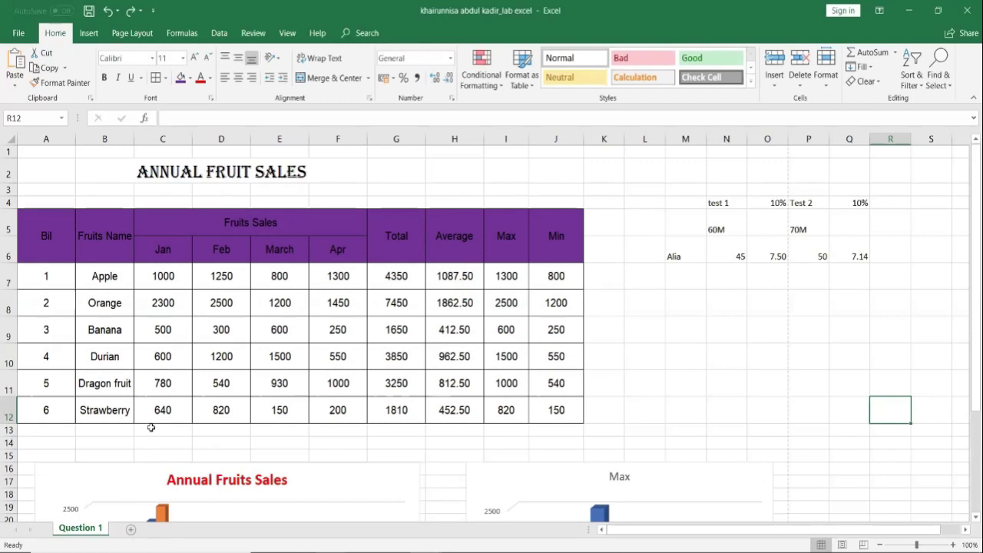
- Add a blank sheet named 'Question 2', then return to the Question 1 sheet
click(133, 531)
double_click(129, 528)
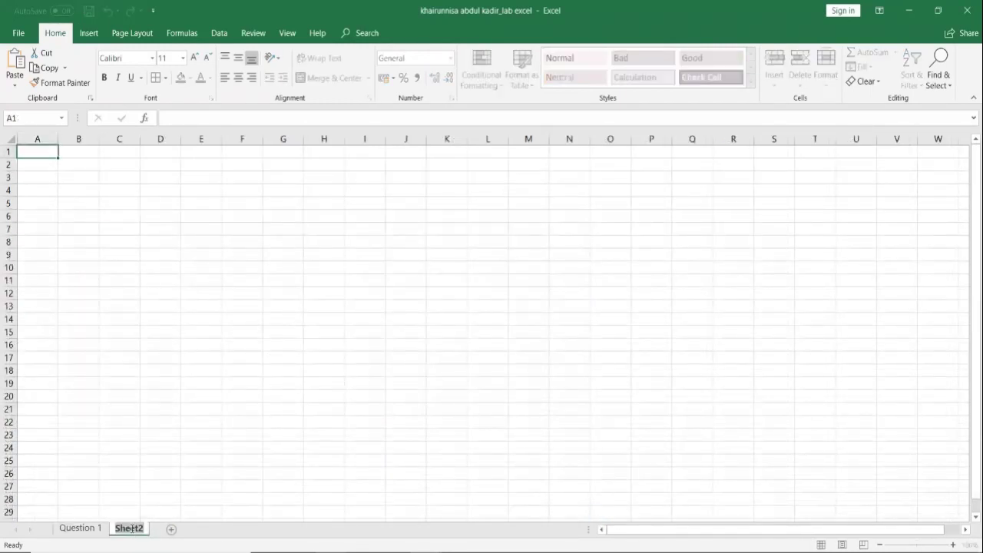
text(Questio)
text(n 2)
click(414, 333)
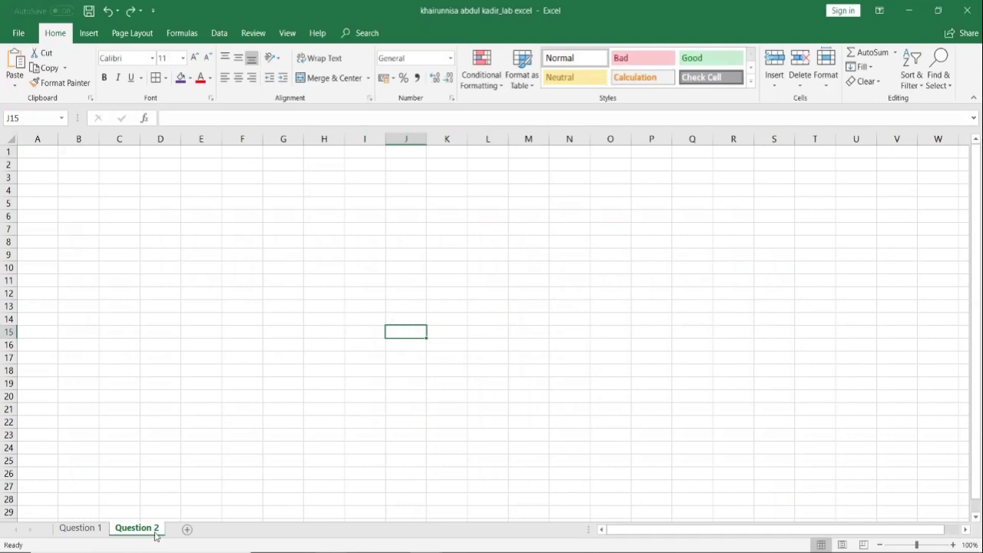
click(75, 528)
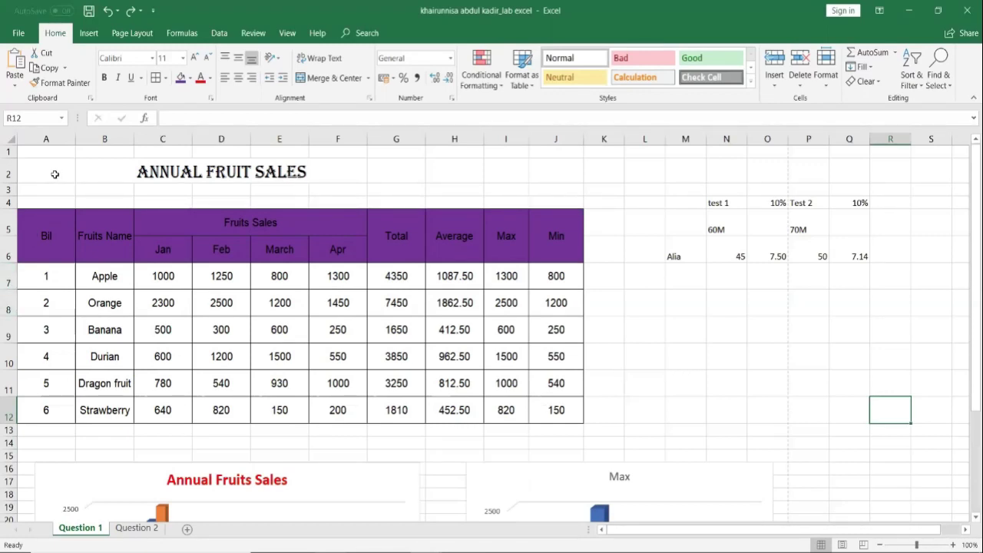
scroll(511, 408, down, 5)
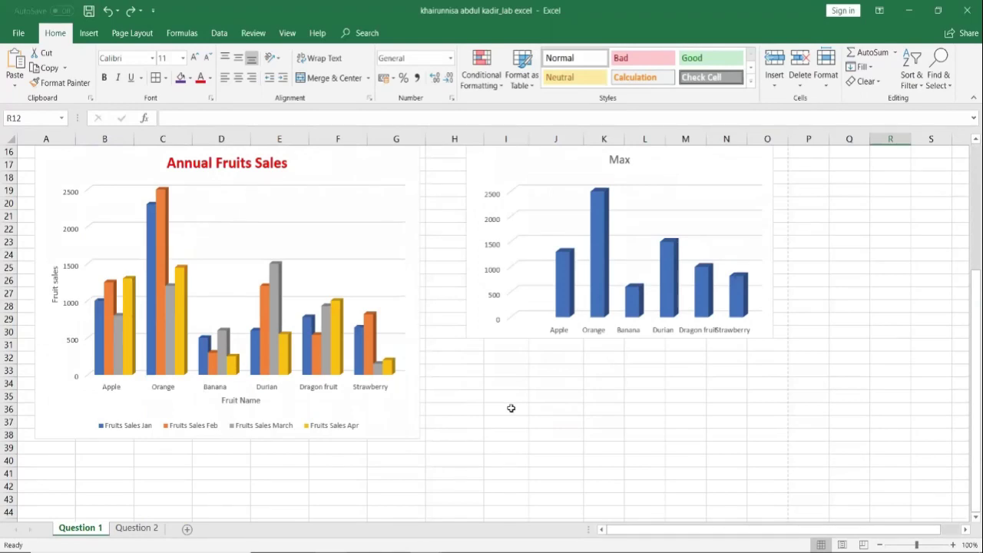
scroll(511, 407, up, 5)
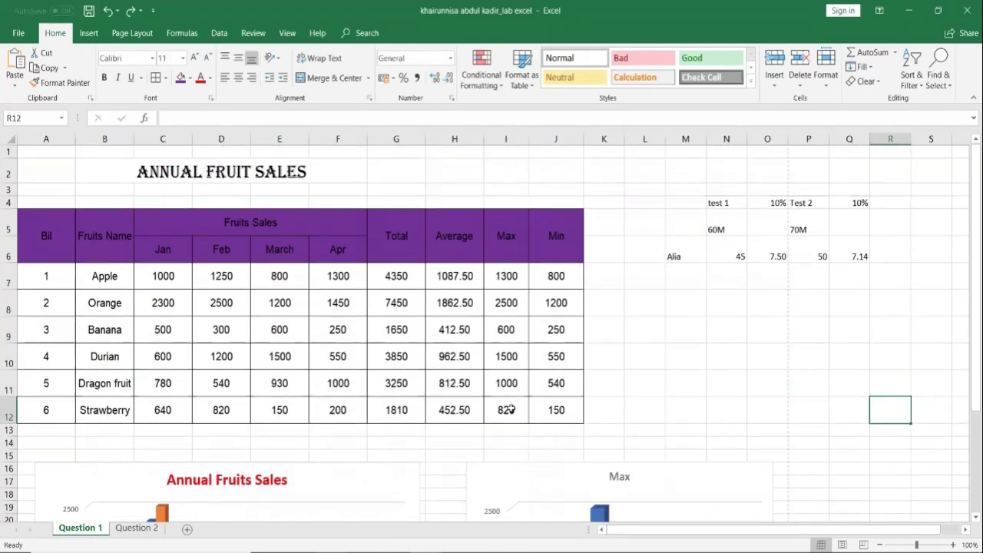